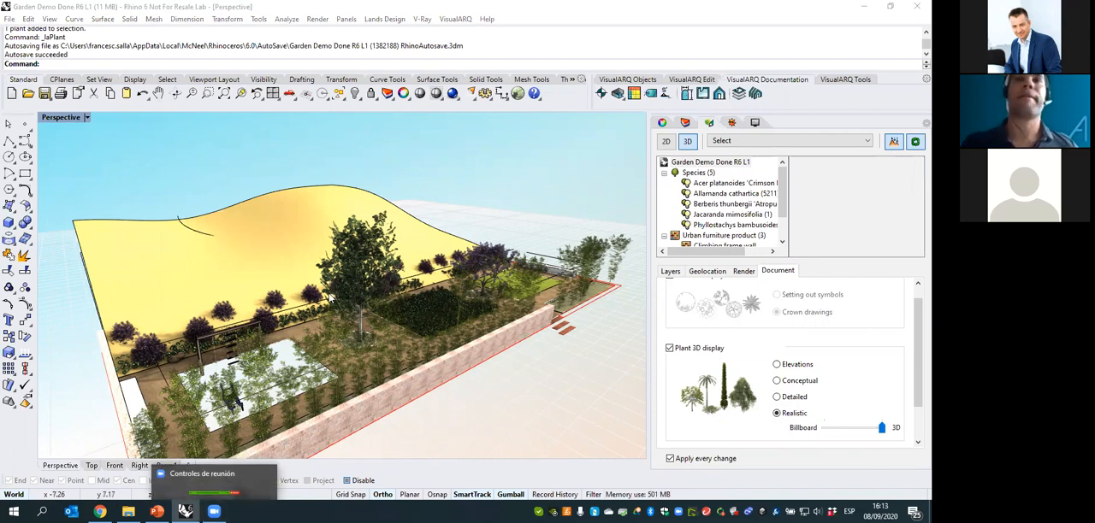
- Look over the garden model in perspective and select the terrain surface behind the planted area
left_click(421, 226)
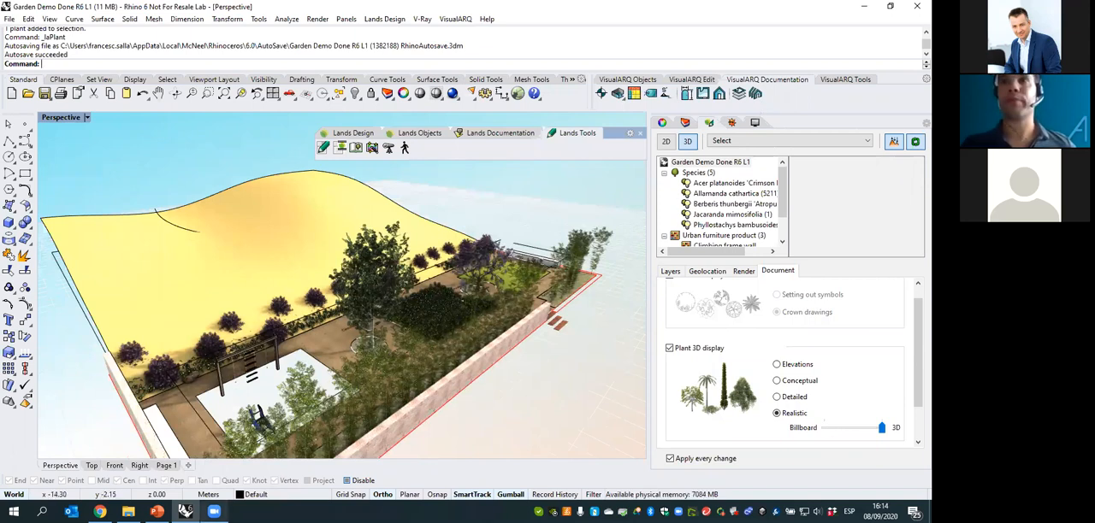
mouse_move(214, 511)
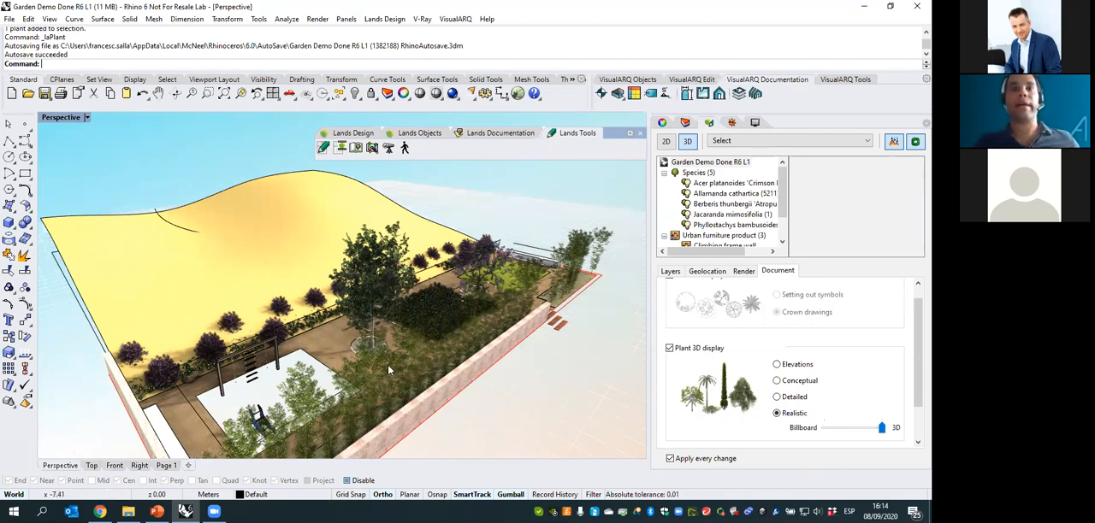
right_click_drag(430, 359, 302, 321)
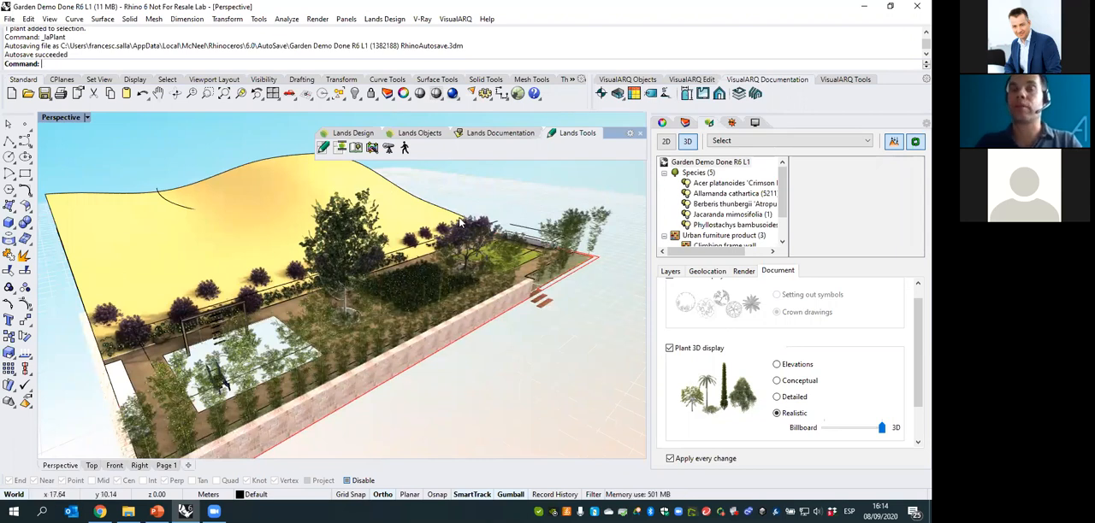
left_click(267, 222)
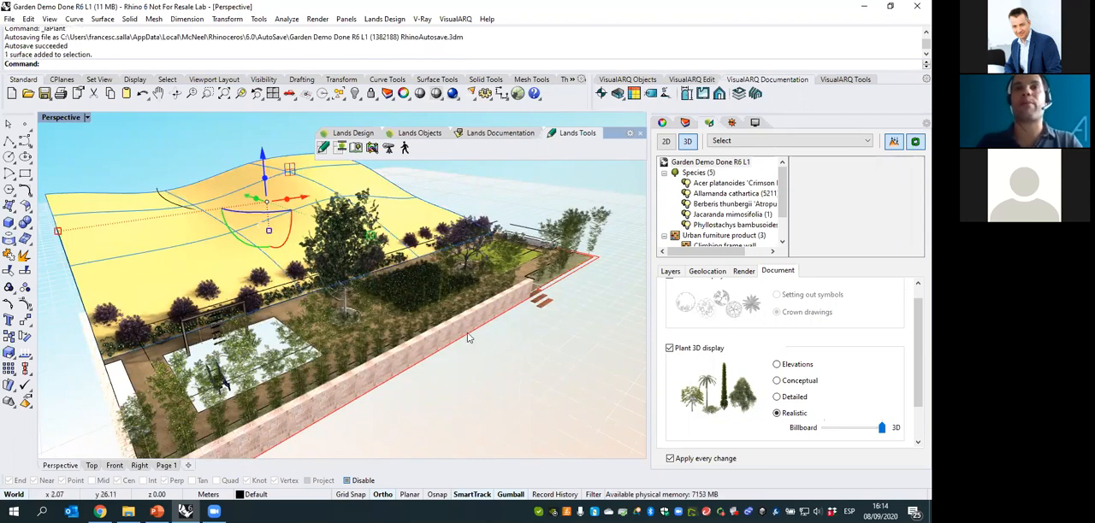
mouse_move(460, 318)
right_mouse_down()
mouse_move(478, 296)
mouse_move(468, 306)
right_mouse_up()
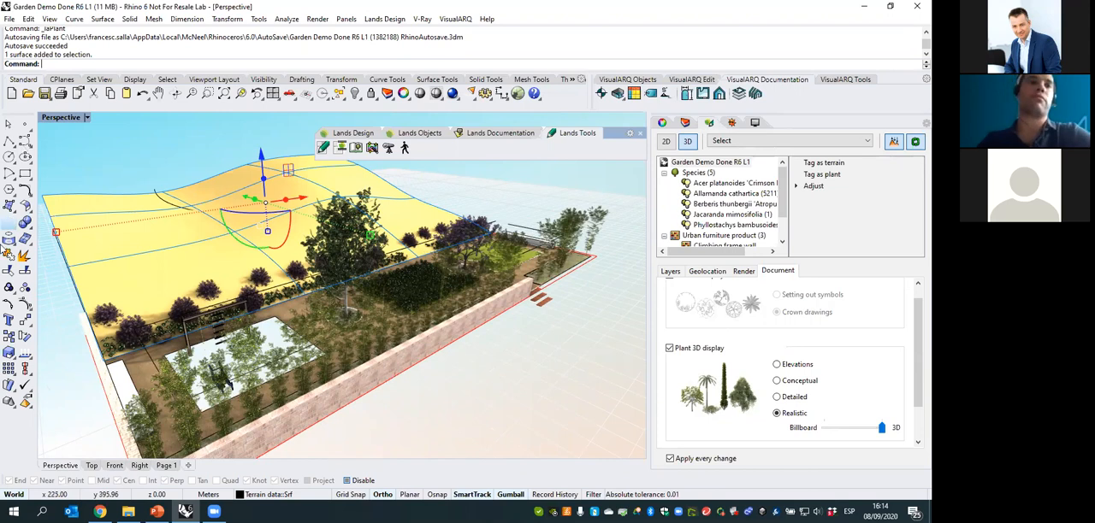
- Clear the terrain selection, and reposition and widen the floating Lands toolbar with the Lands Design tools shown
left_click(381, 135)
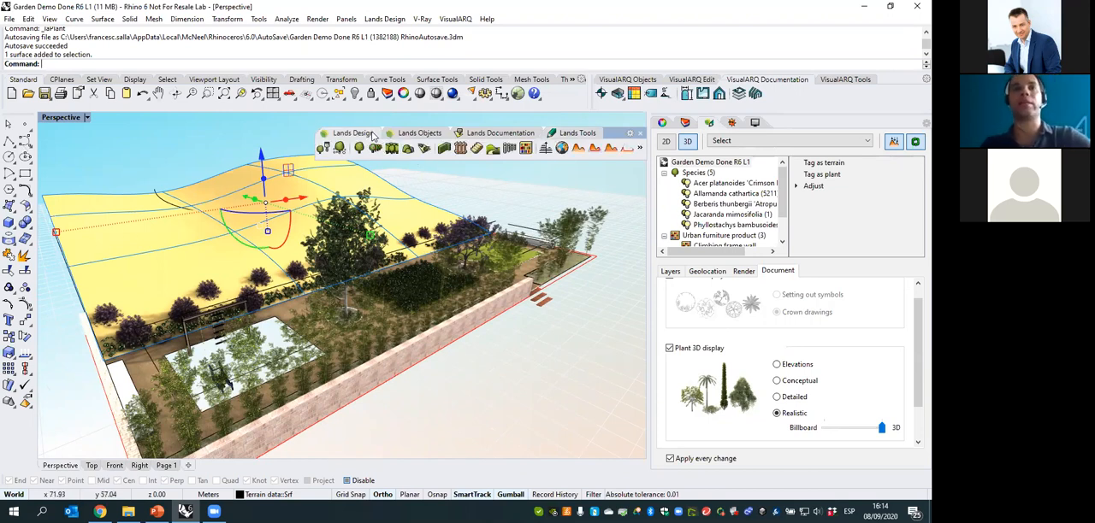
left_click_drag(607, 137, 544, 132)
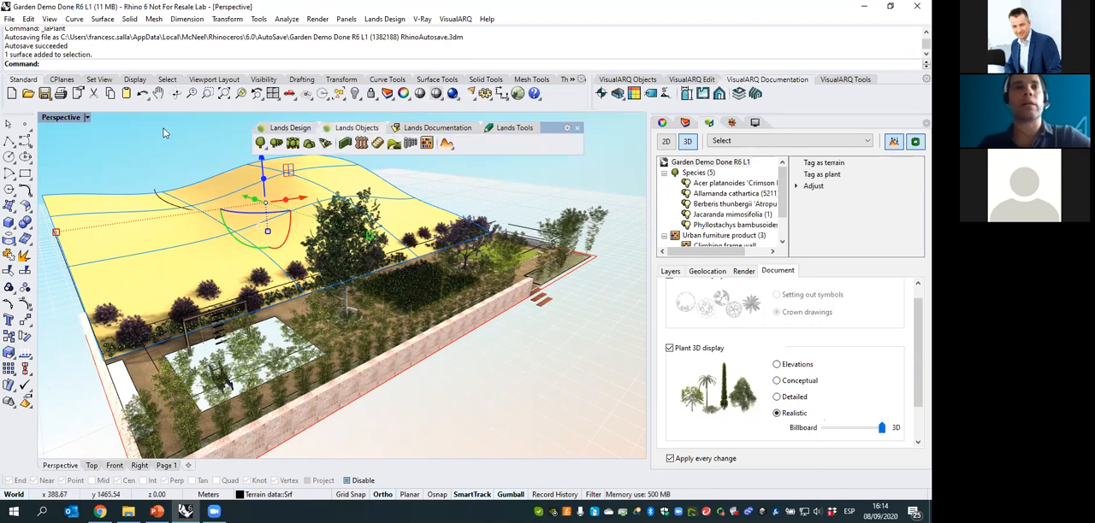
key("Escape")
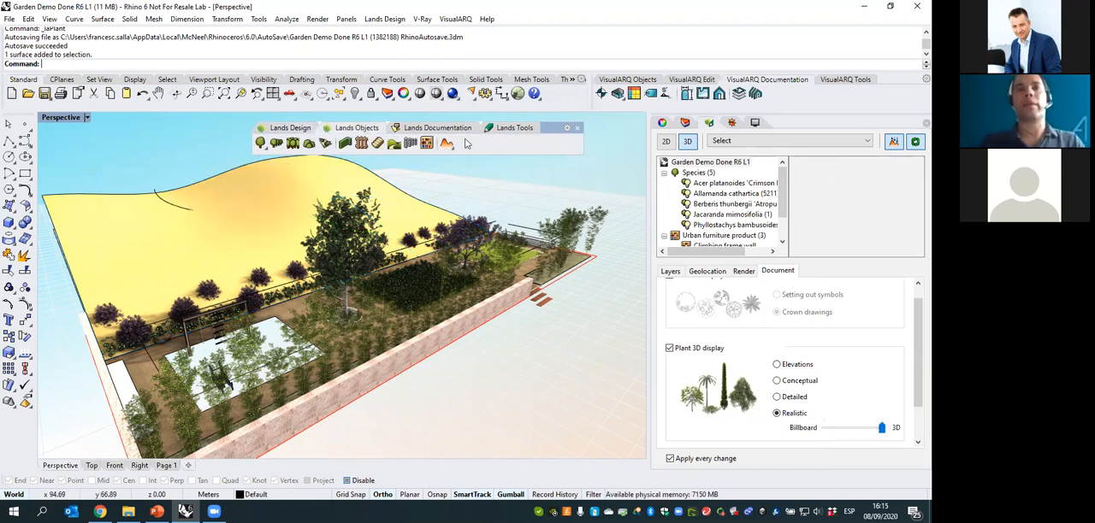
left_click(300, 129)
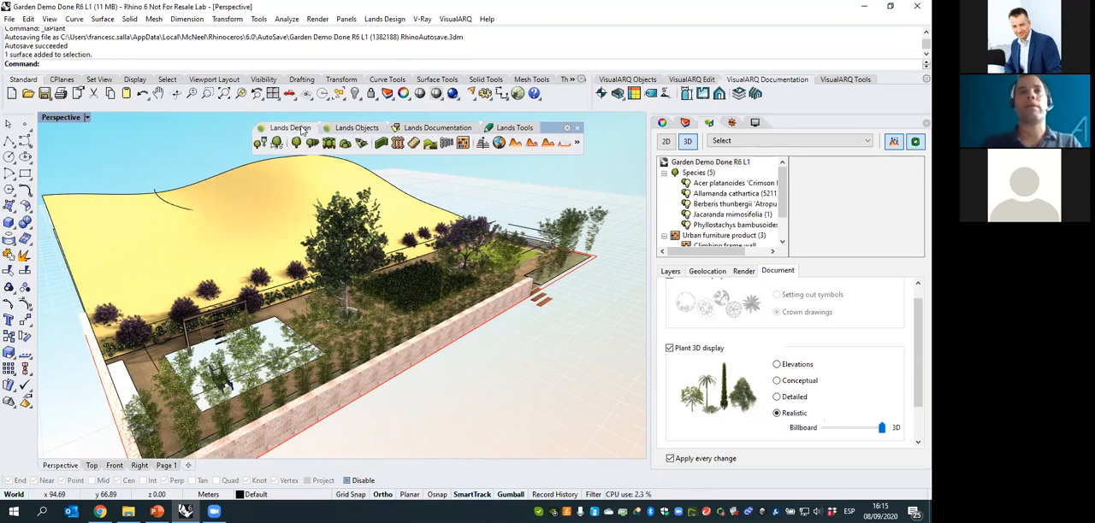
left_click_drag(595, 147, 623, 146)
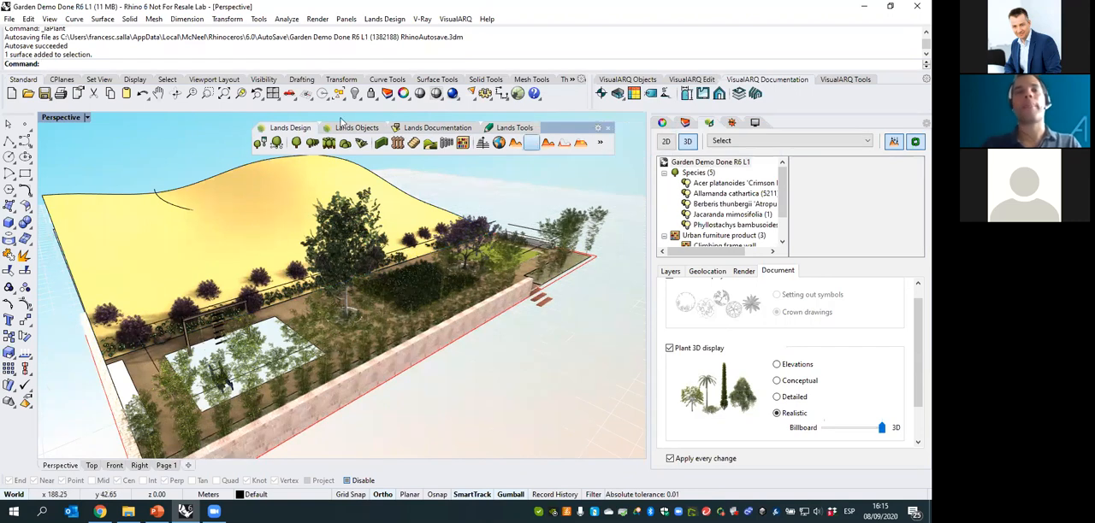
- Review the Lands Objects tools, including the terrain commands, and the Lands Documentation tools, including the listing commands
left_click(352, 128)
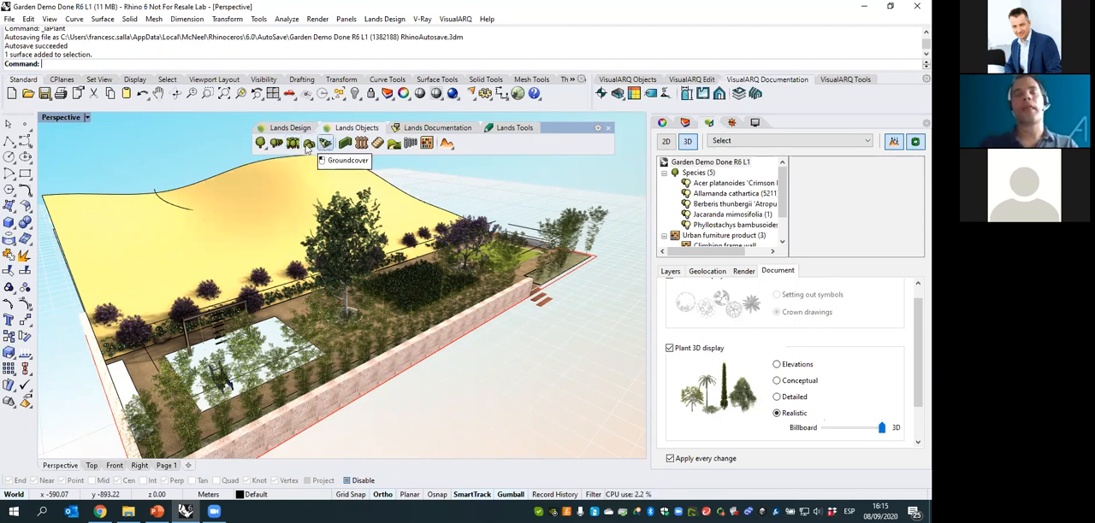
left_click(261, 144)
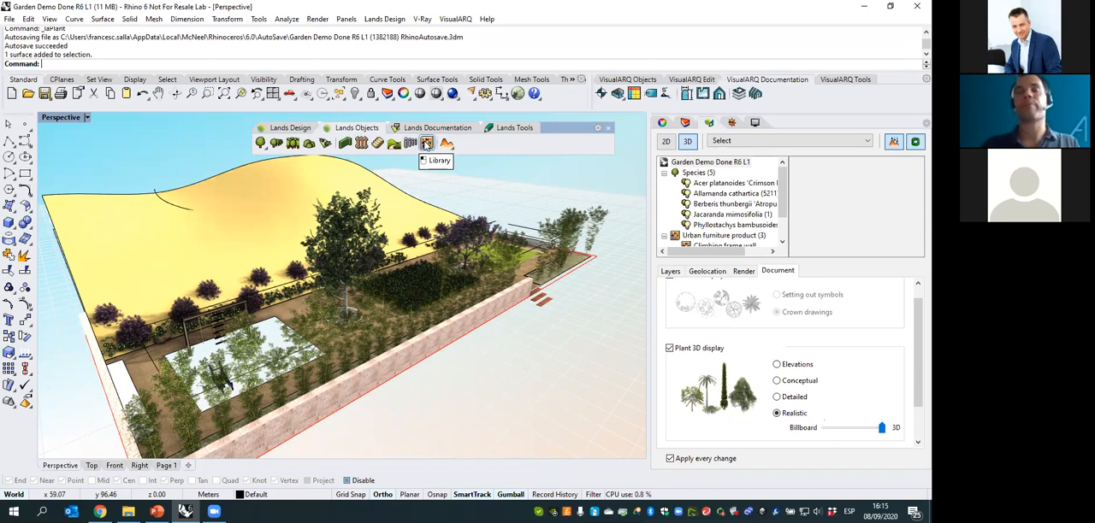
left_click(449, 147)
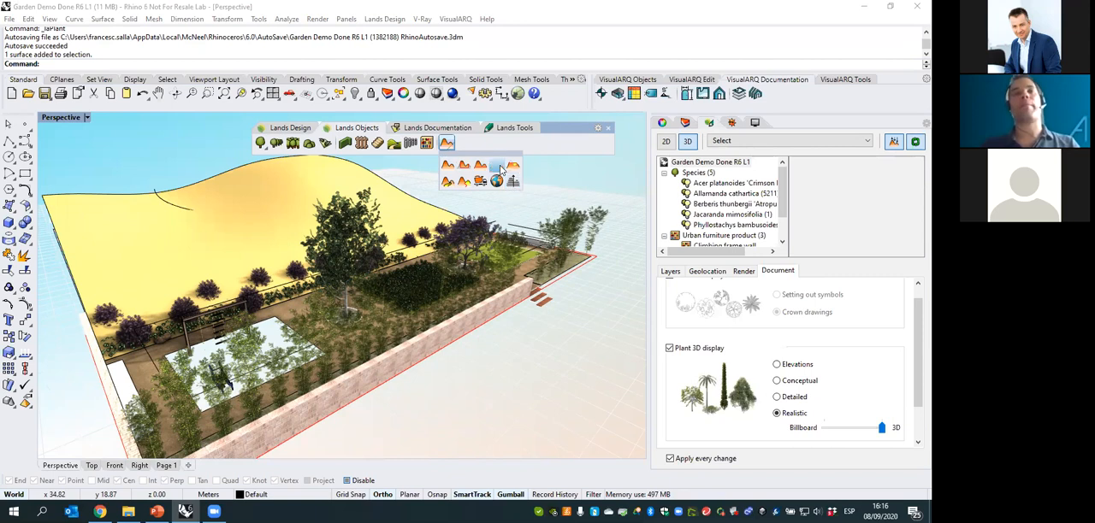
left_click(396, 129)
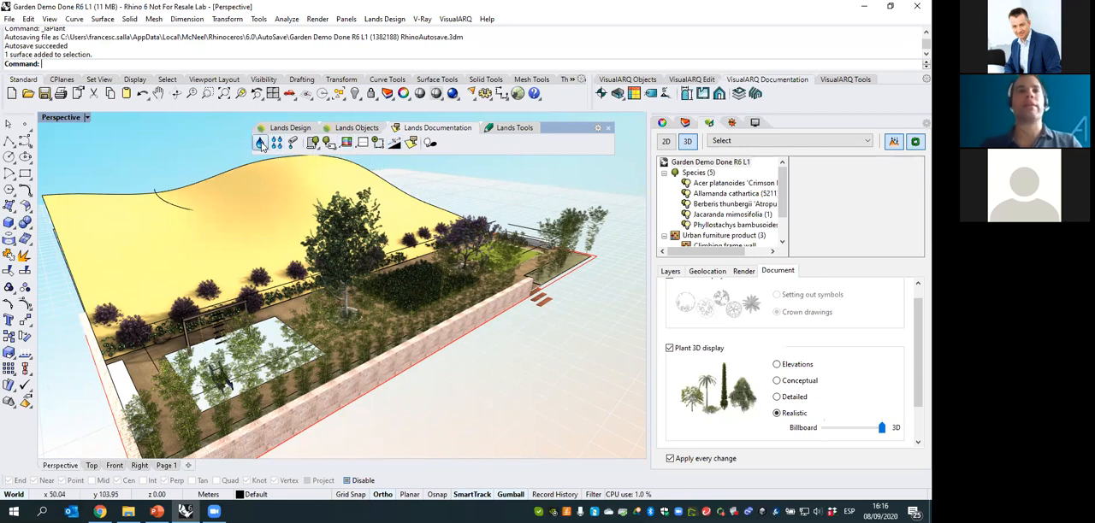
left_click(315, 147)
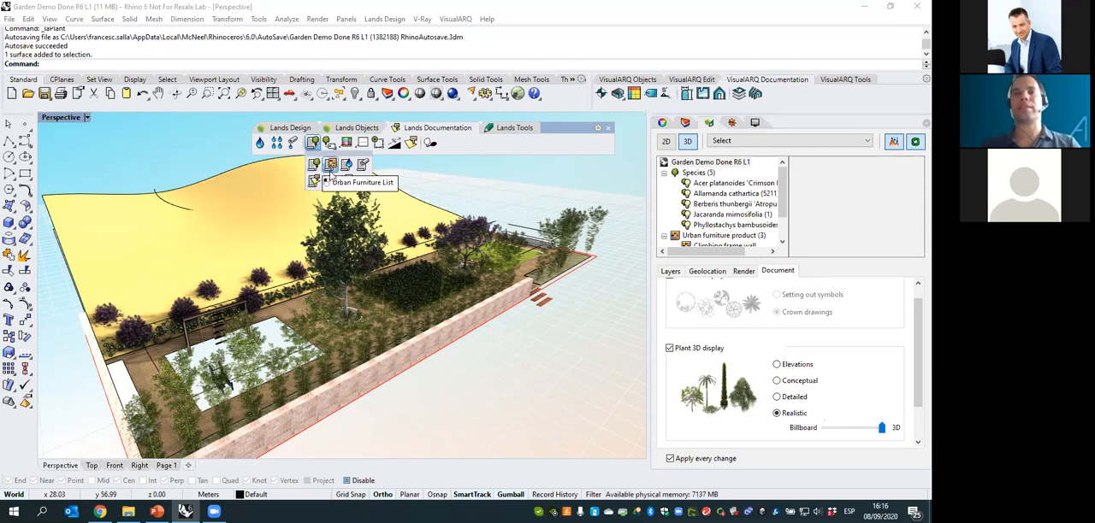
left_click(331, 143)
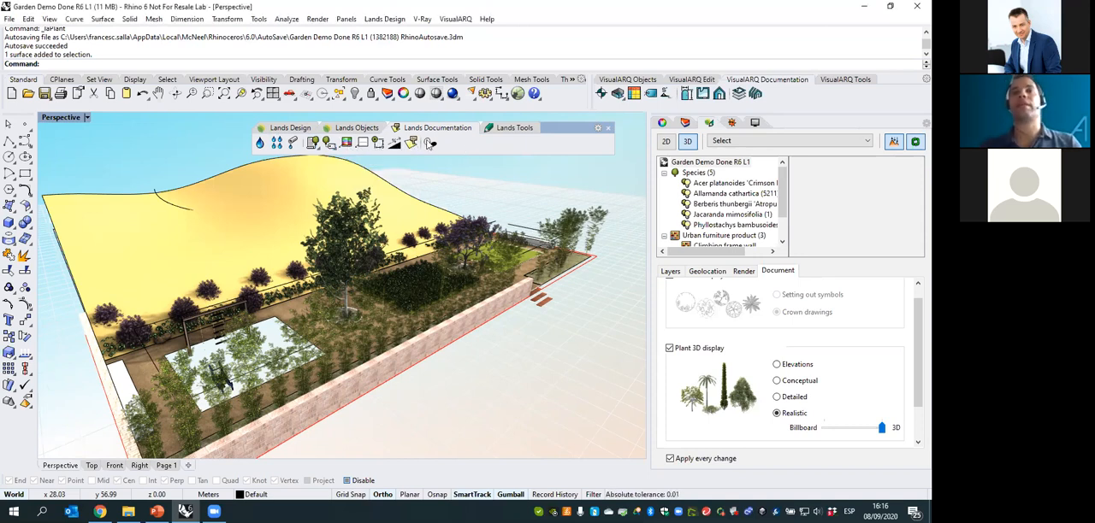
- Open the Lands Edit Panel and the Animation panel, and return to the Edit Panel
left_click(491, 127)
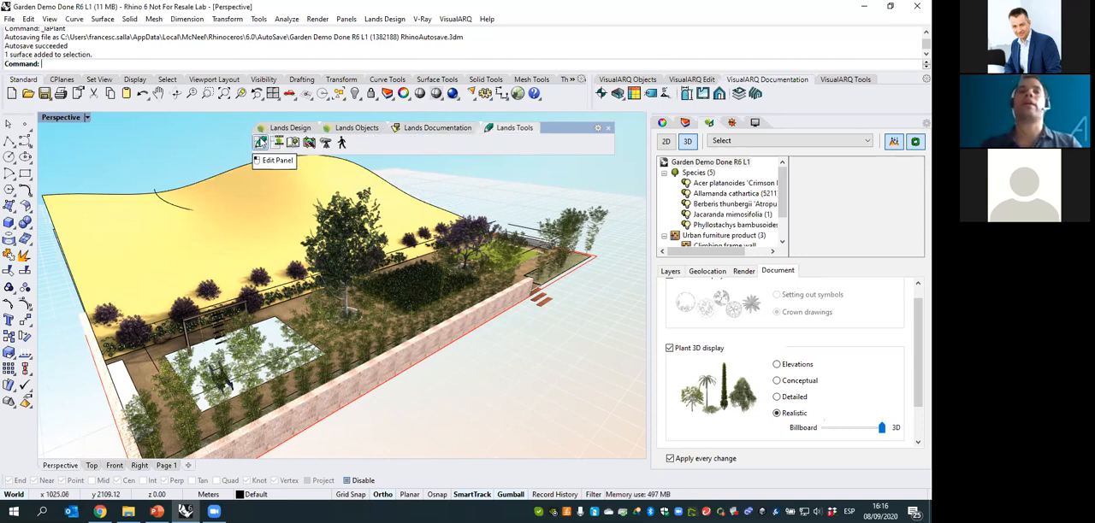
left_click(261, 144)
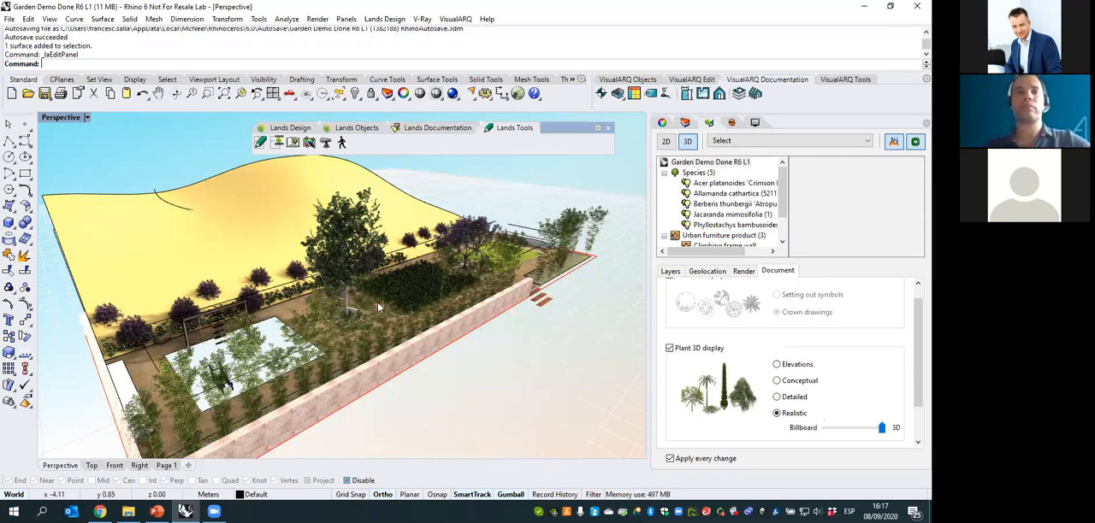
left_click(278, 143)
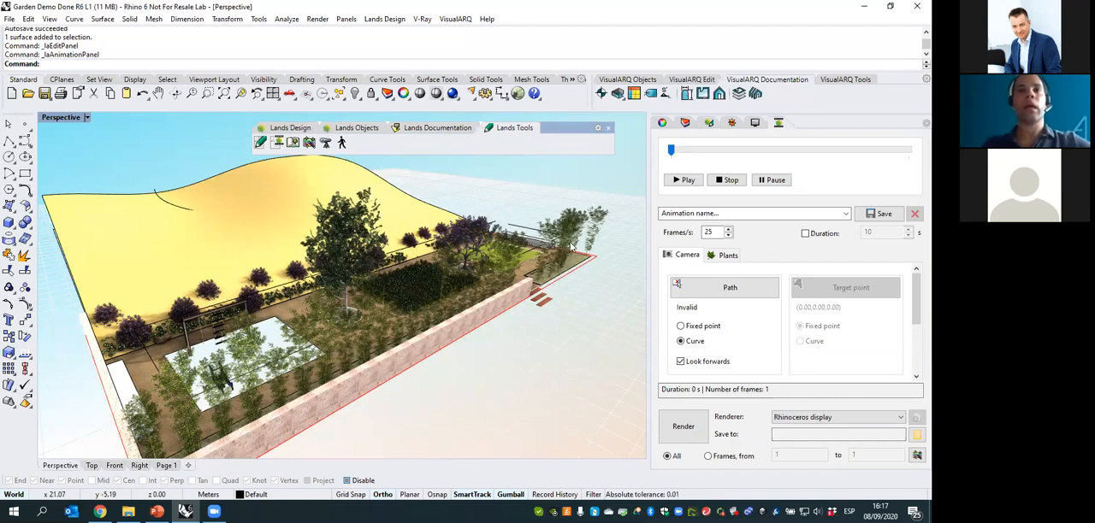
left_click(709, 123)
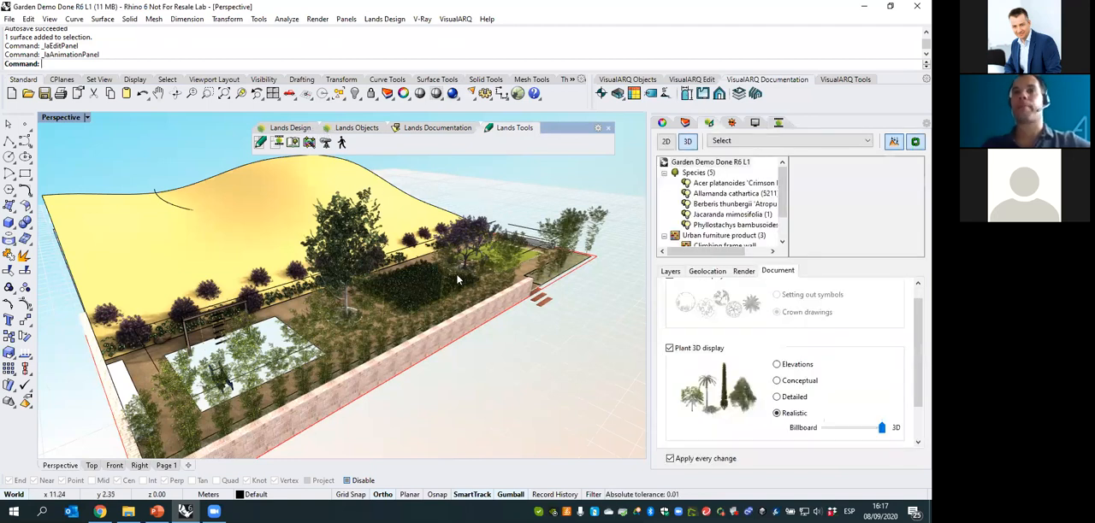
- Dock the floating Lands toolbar between the Standard and VisualARQ toolbars and show its Lands Design tools
right_click_drag(468, 268, 502, 208)
right_click_drag(444, 232, 513, 194)
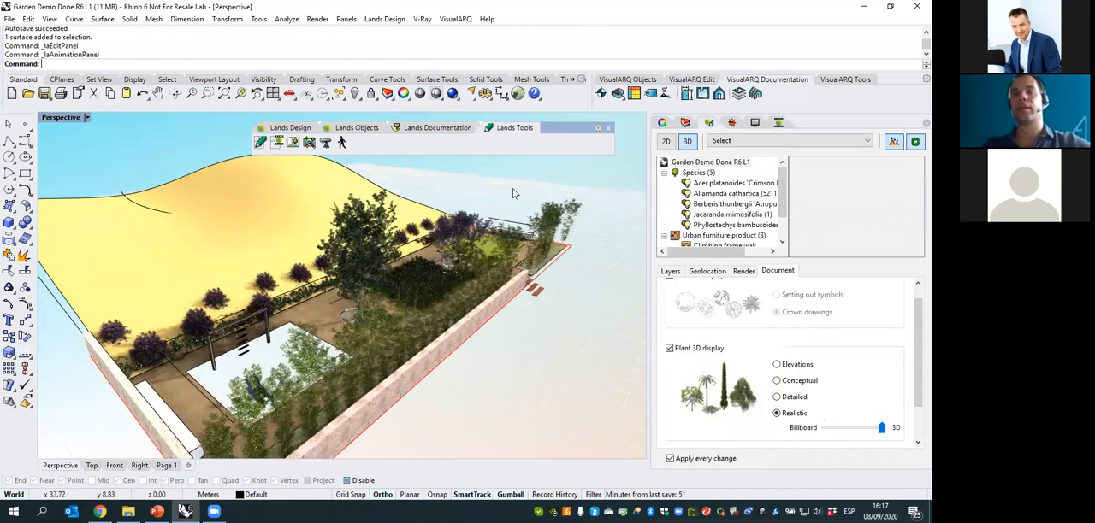
left_click_drag(555, 127, 569, 96)
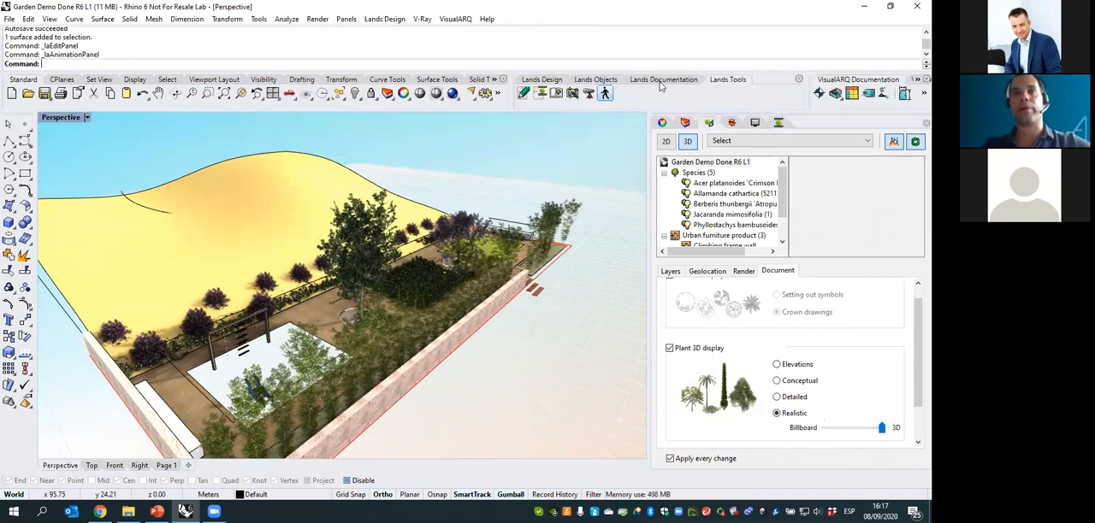
left_click(549, 82)
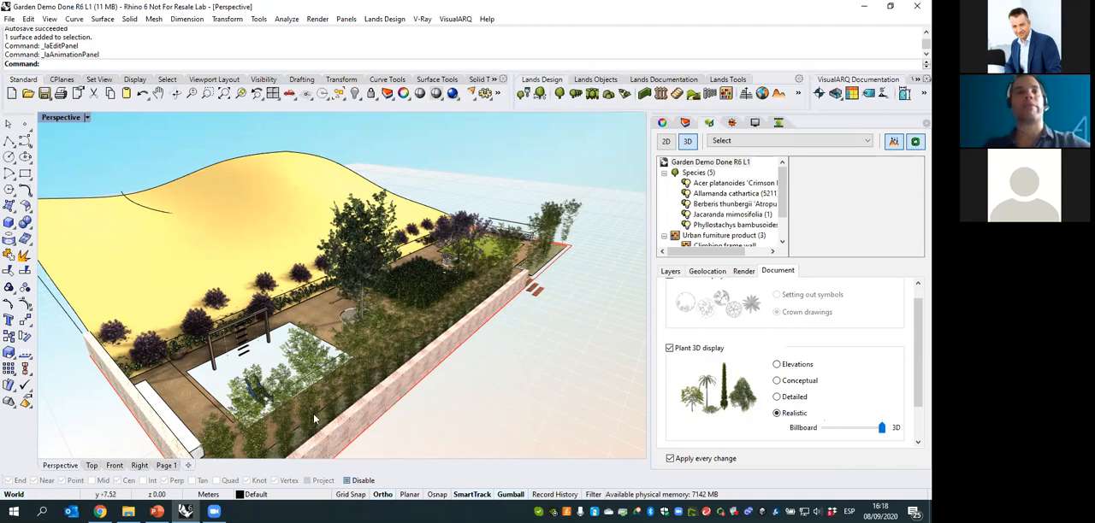
- Examine the species properties and plant representations of Jacaranda mimosifolia and Allamanda cathartica in the garden document
right_click_drag(383, 265, 317, 237)
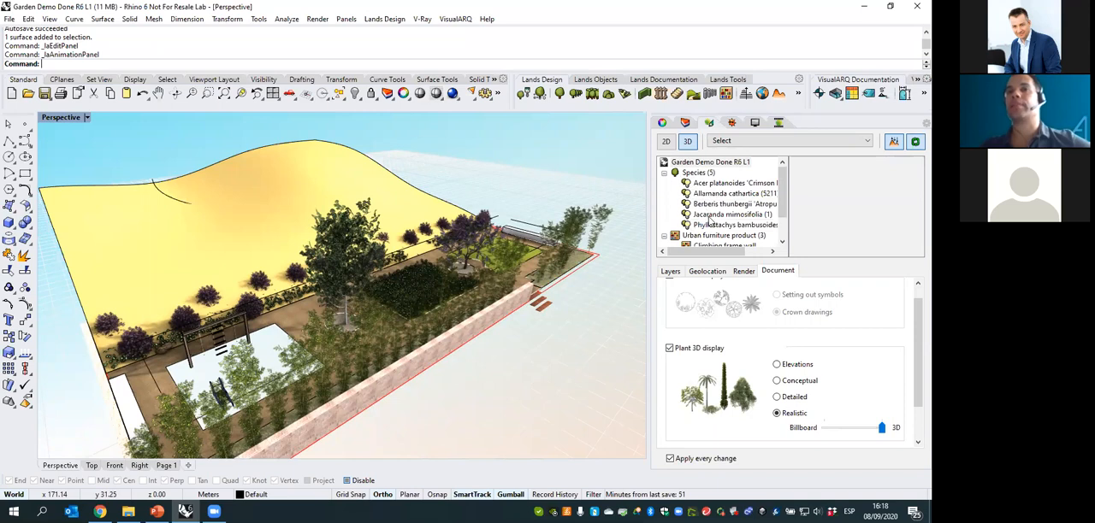
left_click(709, 216)
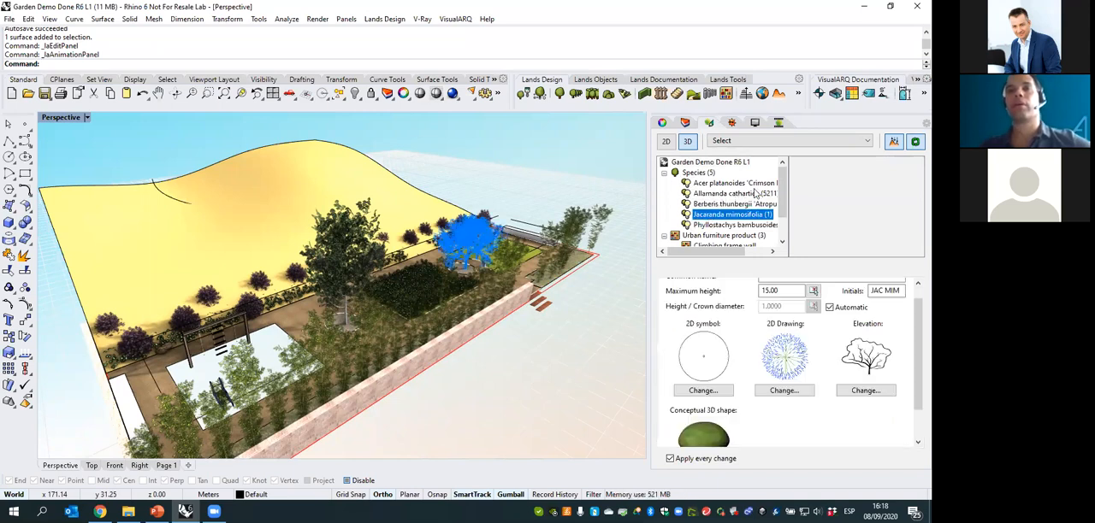
left_click(748, 195)
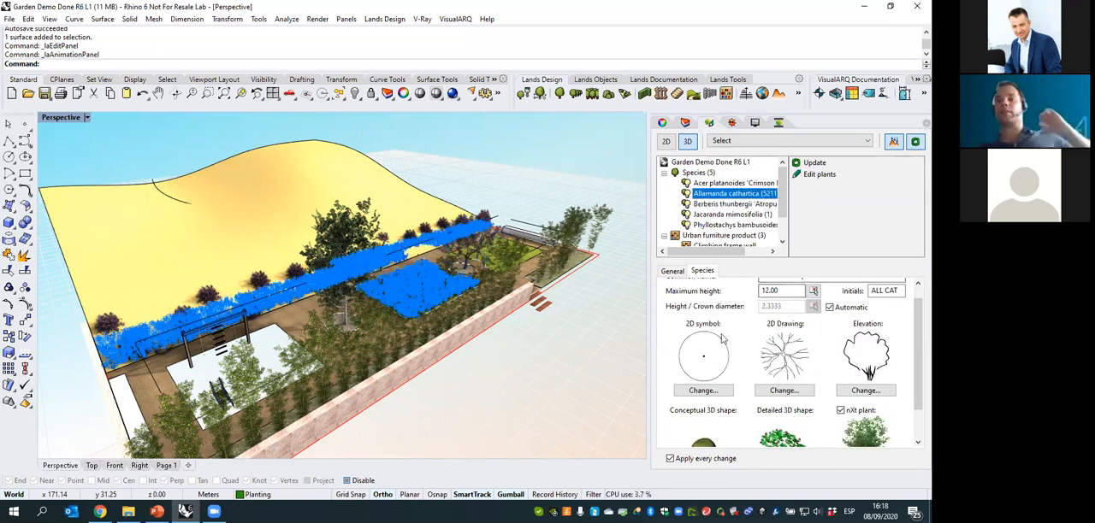
scroll(916, 381, "down", 1)
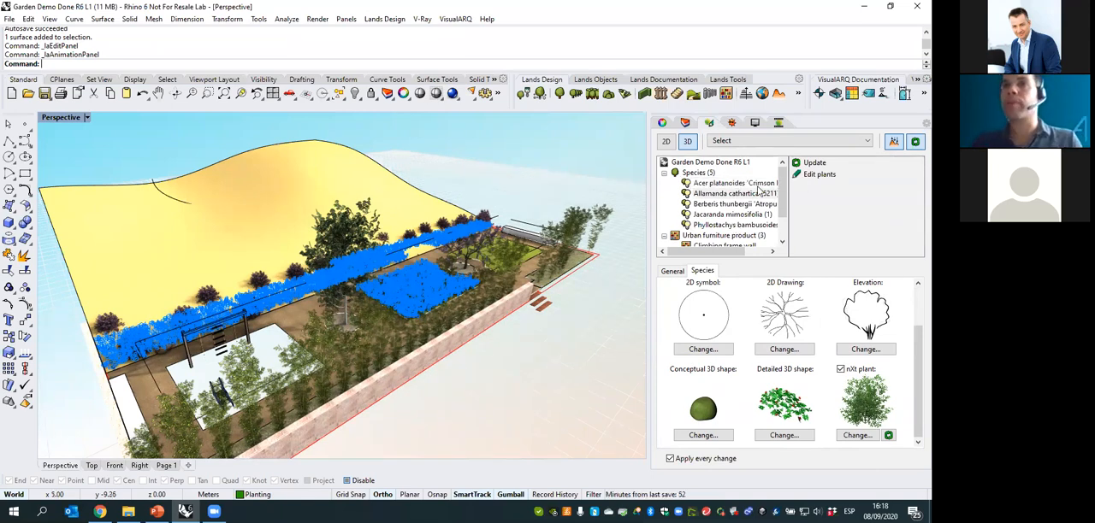
left_click(730, 215)
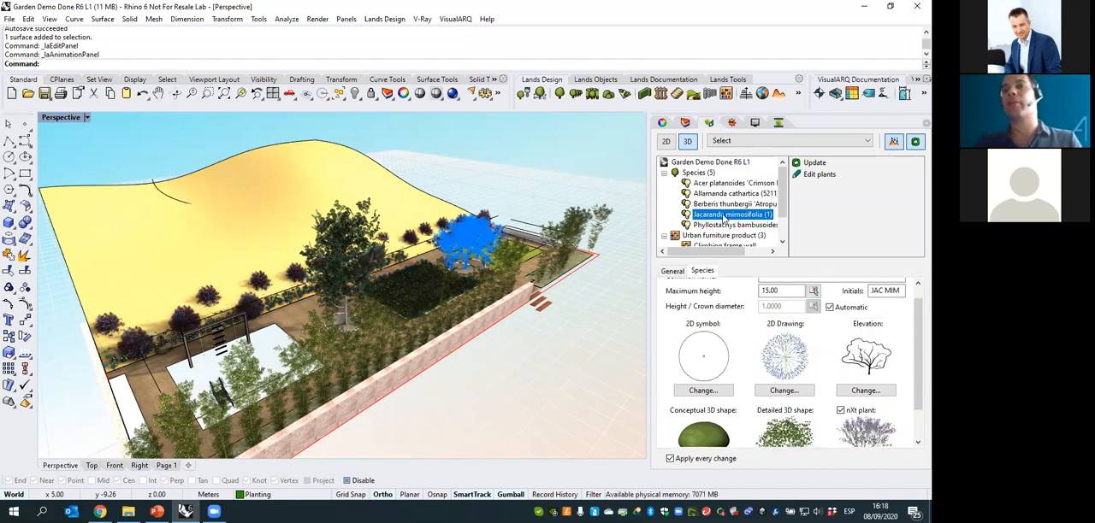
- Deselect the species and switch the document's plant 3D display to Elevations, followed by Conceptual
left_click(626, 293)
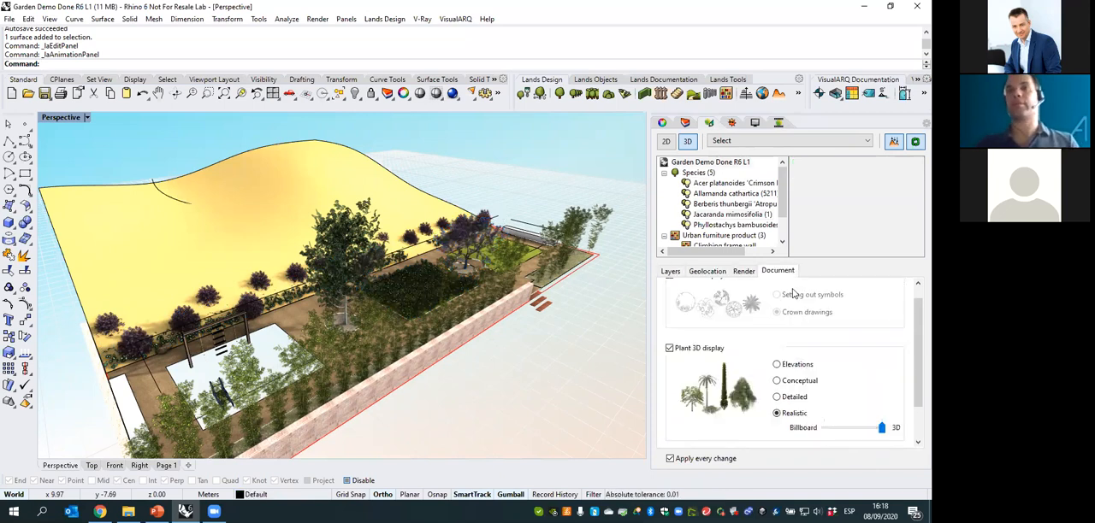
left_click(777, 365)
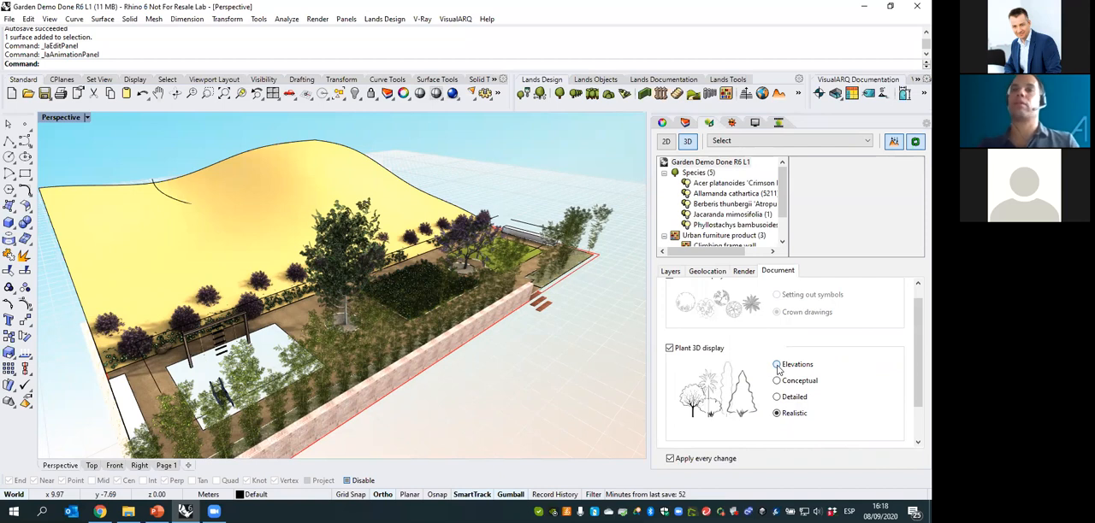
left_click(777, 366)
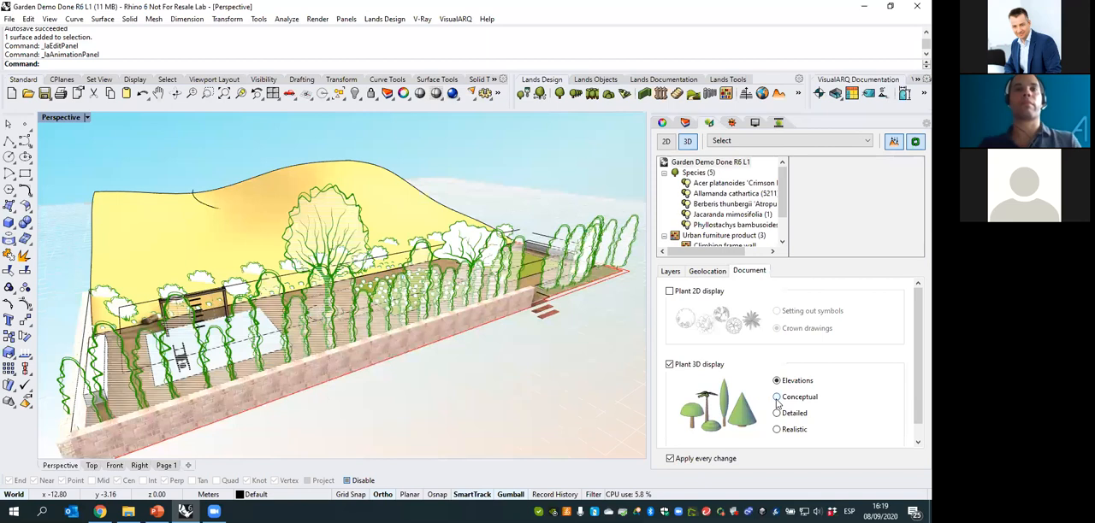
left_click(776, 398)
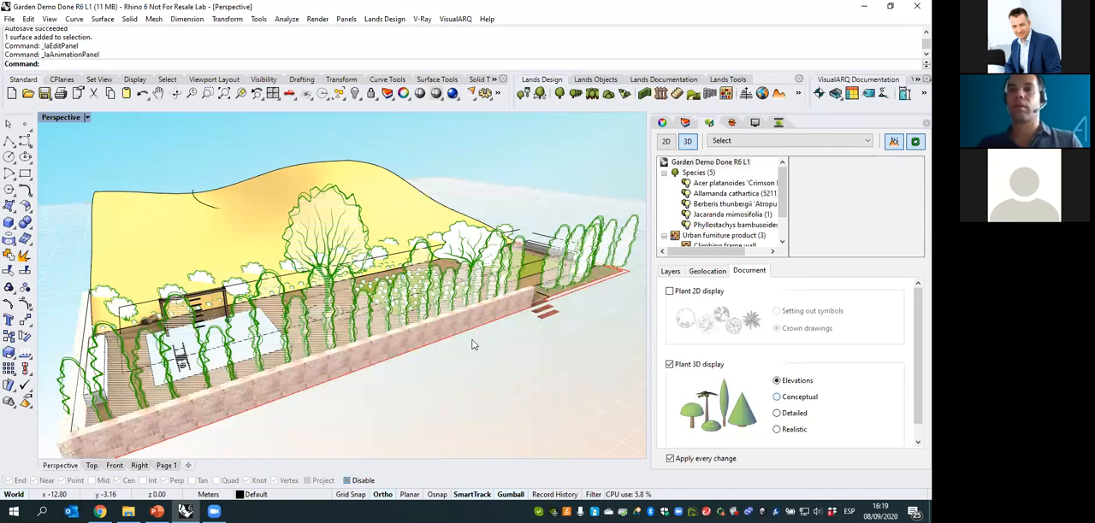
- Turn off the sun in the garden model
left_click(731, 123)
left_click(669, 155)
right_click_drag(327, 291, 415, 232)
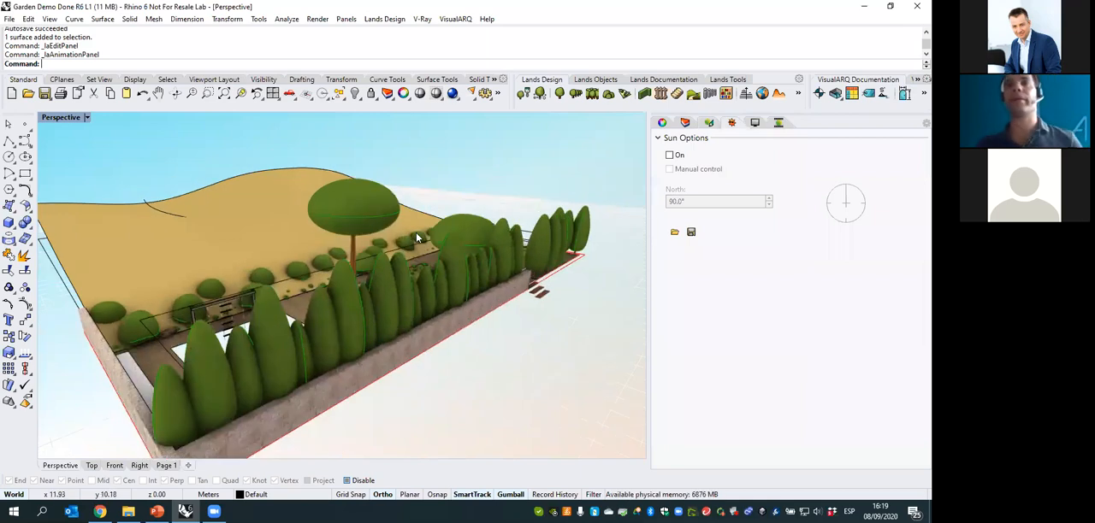
- Set the document's plant 3D display to Detailed
left_click(706, 125)
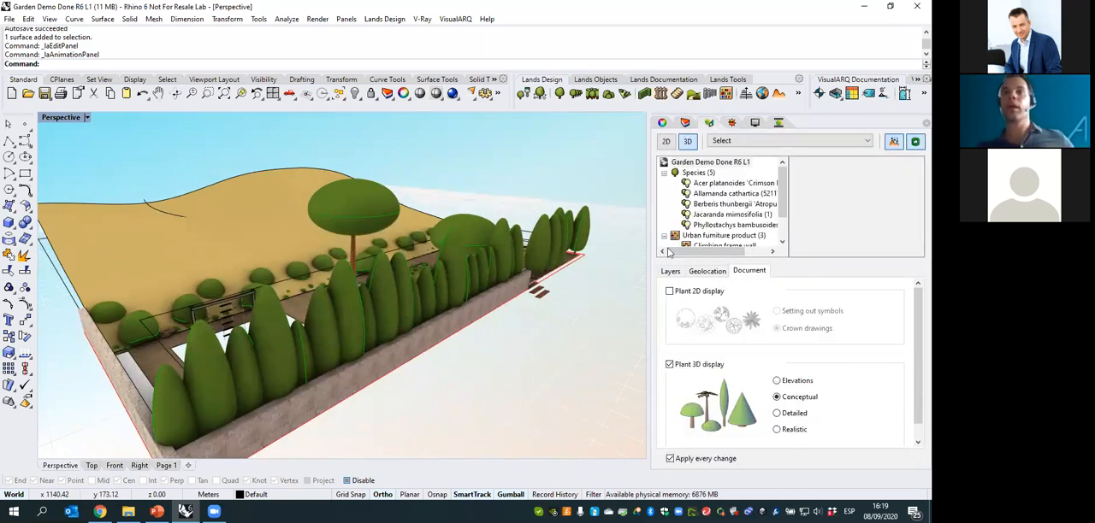
left_click(779, 417)
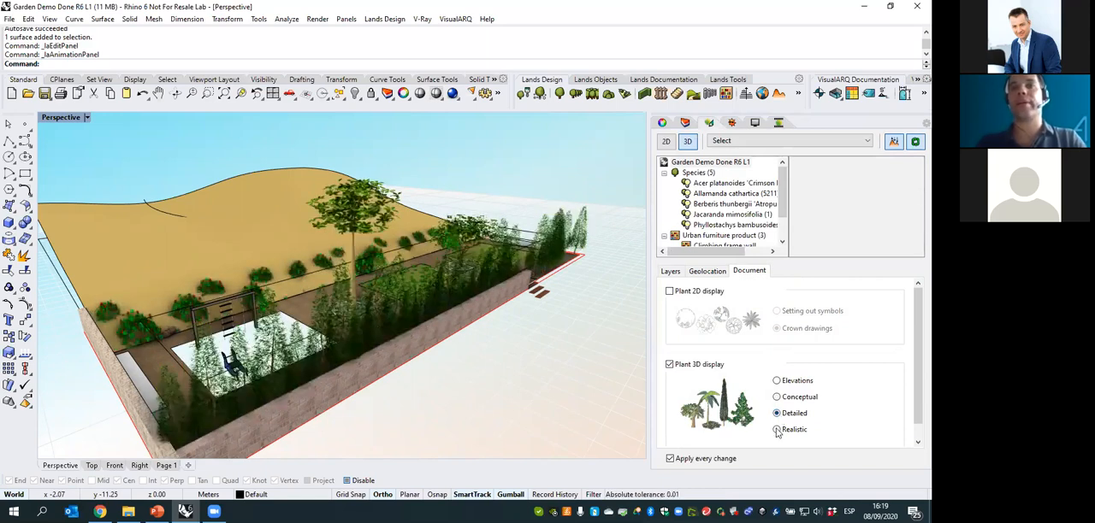
- Set the document's plant 3D display to Realistic with the Billboard representation
left_click(776, 431)
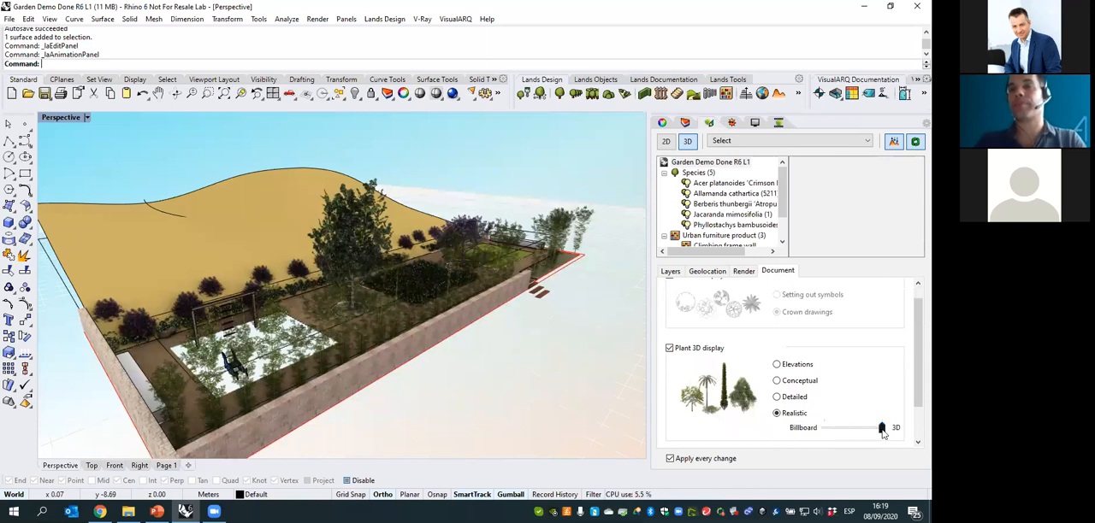
left_click_drag(882, 431, 824, 429)
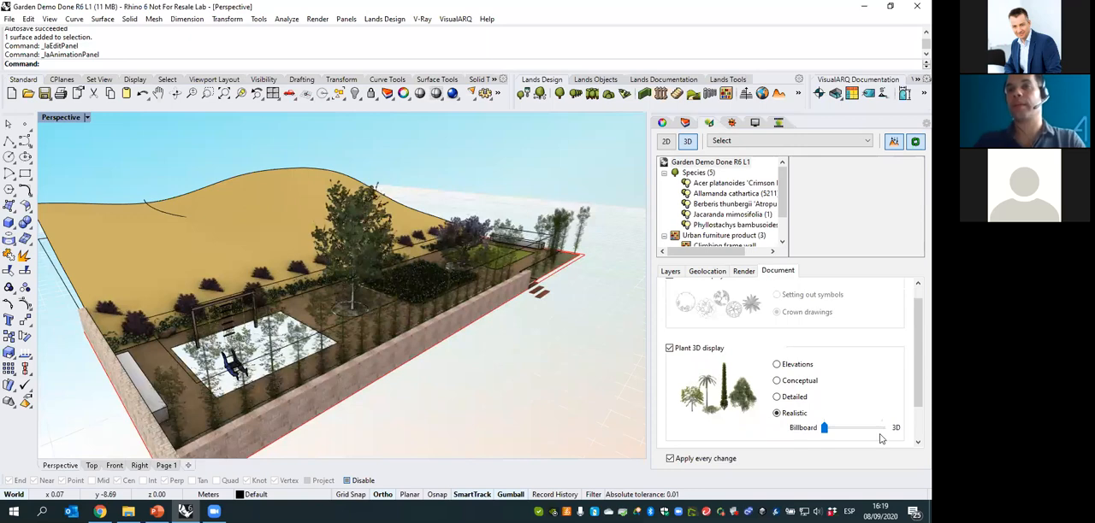
- Examine the billboard plants up close, selecting the plant row along the wall, and clear the selection
right_click_drag(396, 284, 484, 294)
scroll(486, 292, "up", 7)
left_click(485, 293)
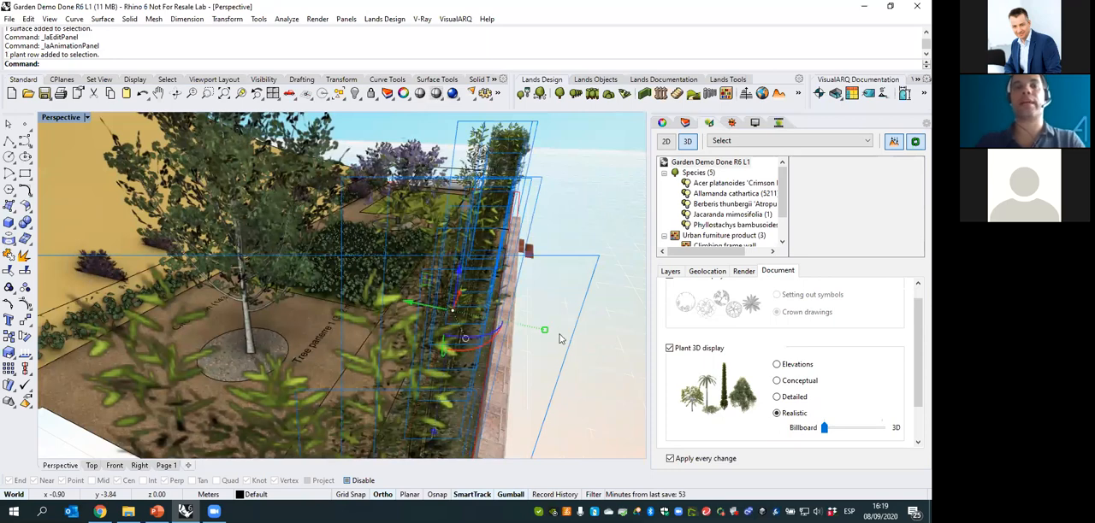
right_click_drag(560, 336, 391, 367)
key("Escape")
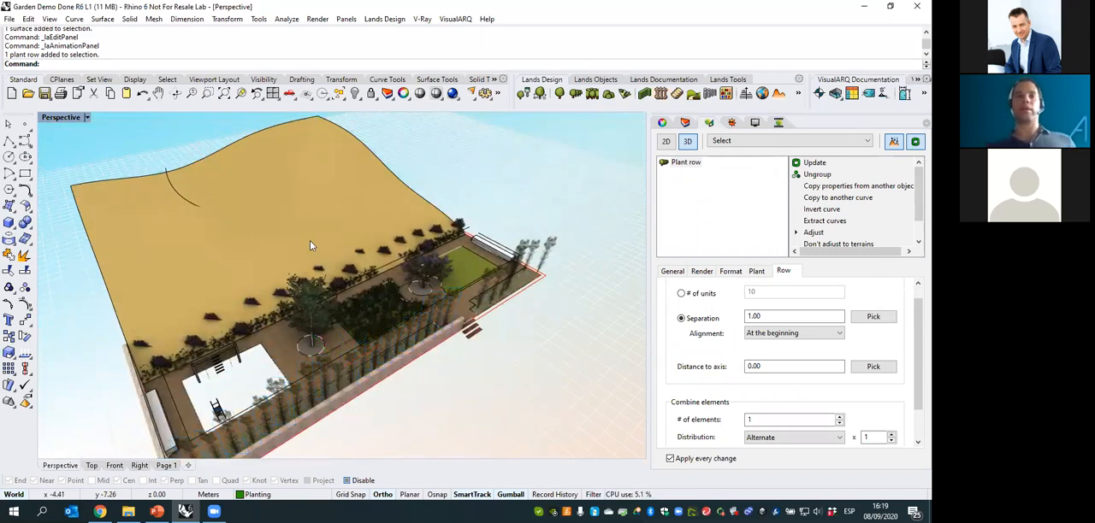
- Select the large tree to check its billboard, and set the Realistic plant display to full 3D
right_click_drag(333, 286, 272, 302)
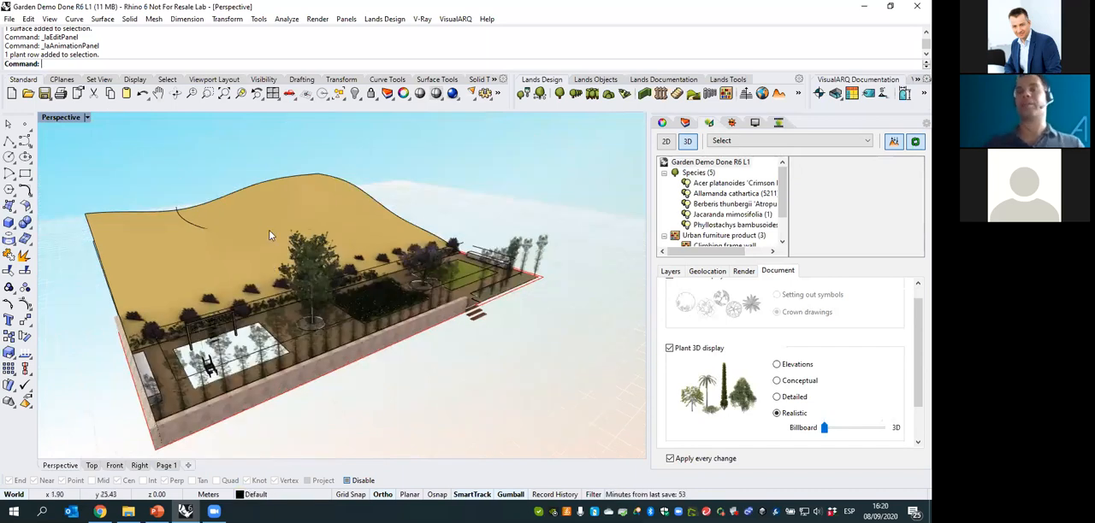
left_click(315, 262)
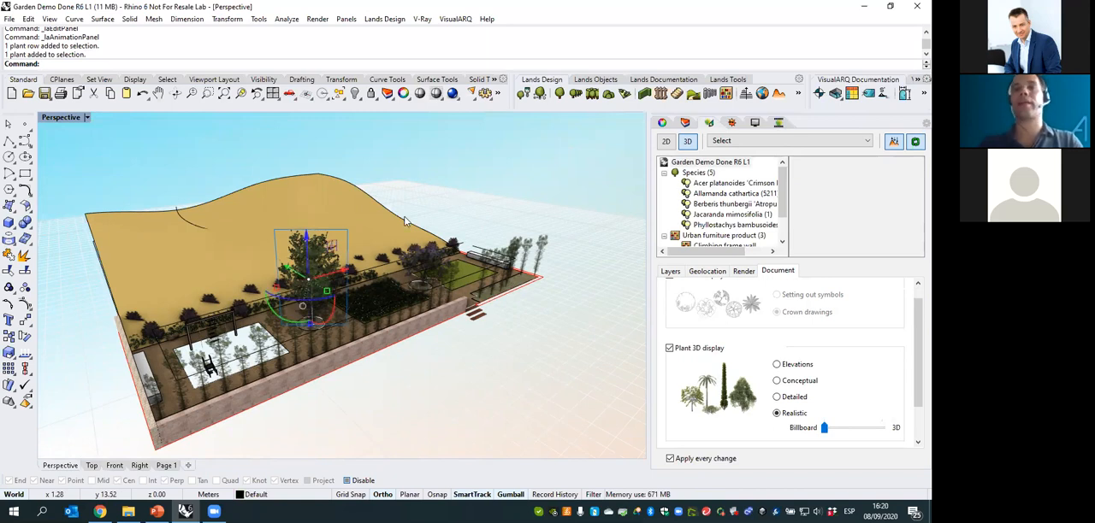
right_click_drag(377, 210, 405, 262)
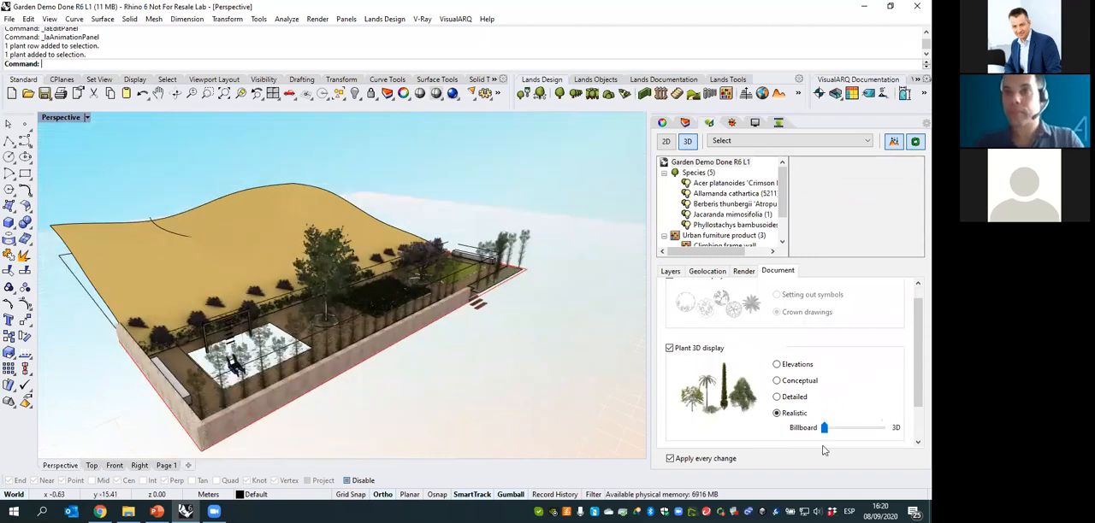
left_click_drag(825, 429, 881, 428)
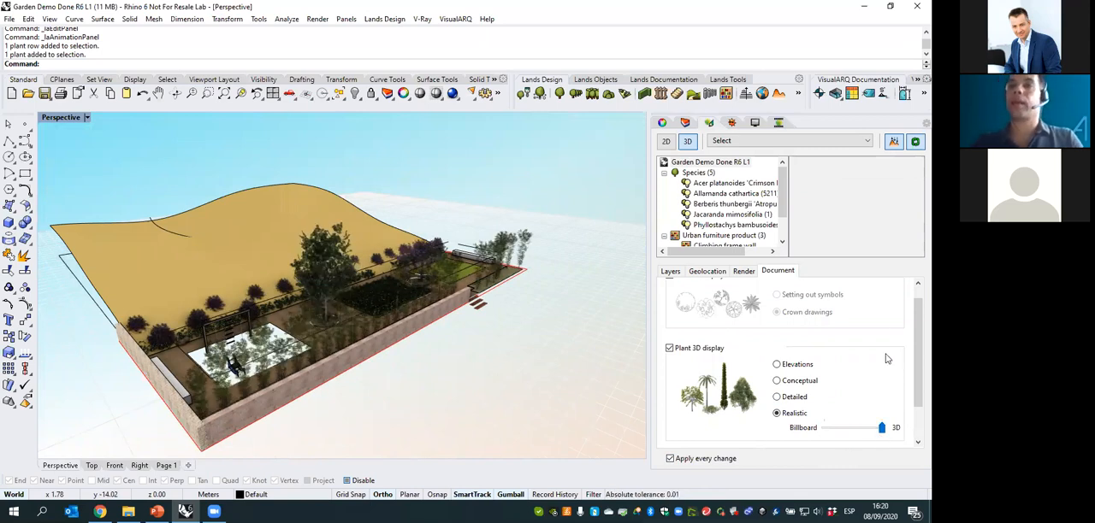
- Set the plants' season to Winter, inspect the trees, and return the season to Spring
scroll(915, 311, "down", 2)
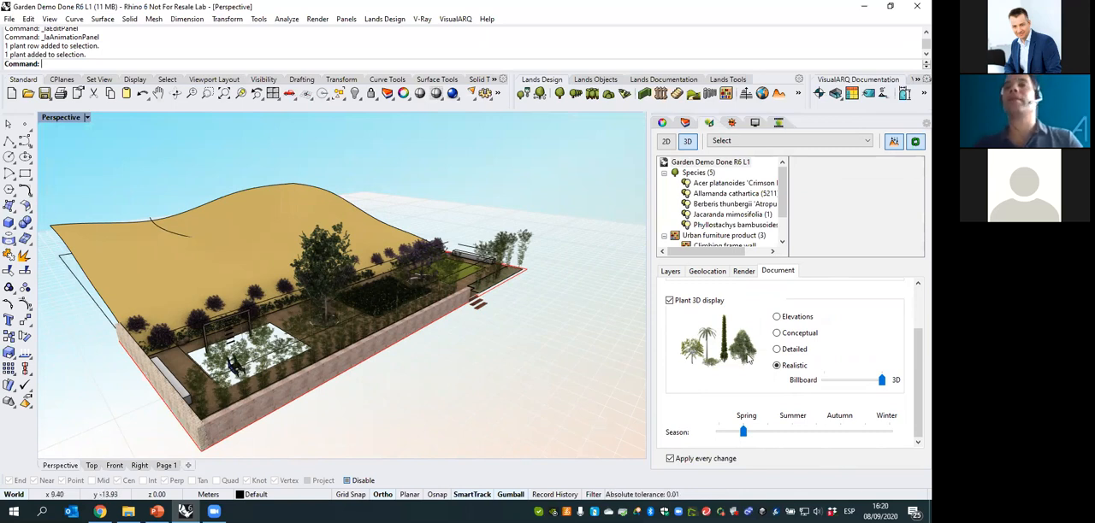
right_click_drag(359, 276, 368, 294)
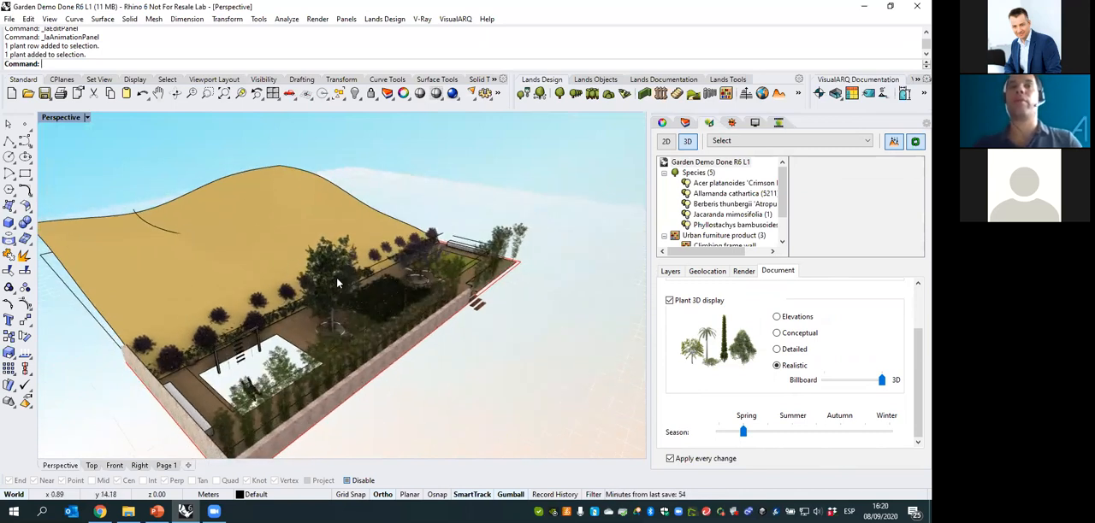
scroll(321, 284, "up", 2)
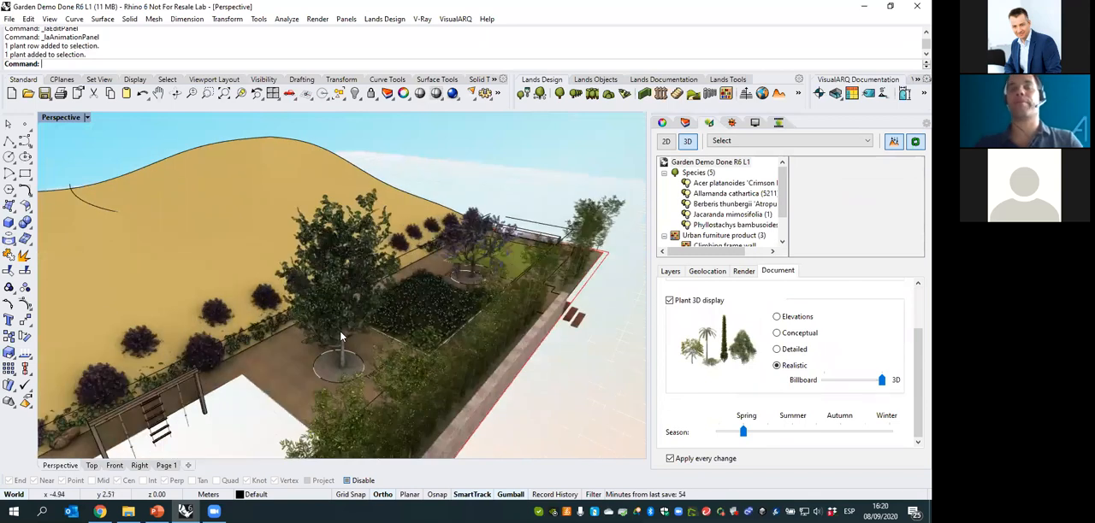
right_click_drag(384, 325, 346, 269)
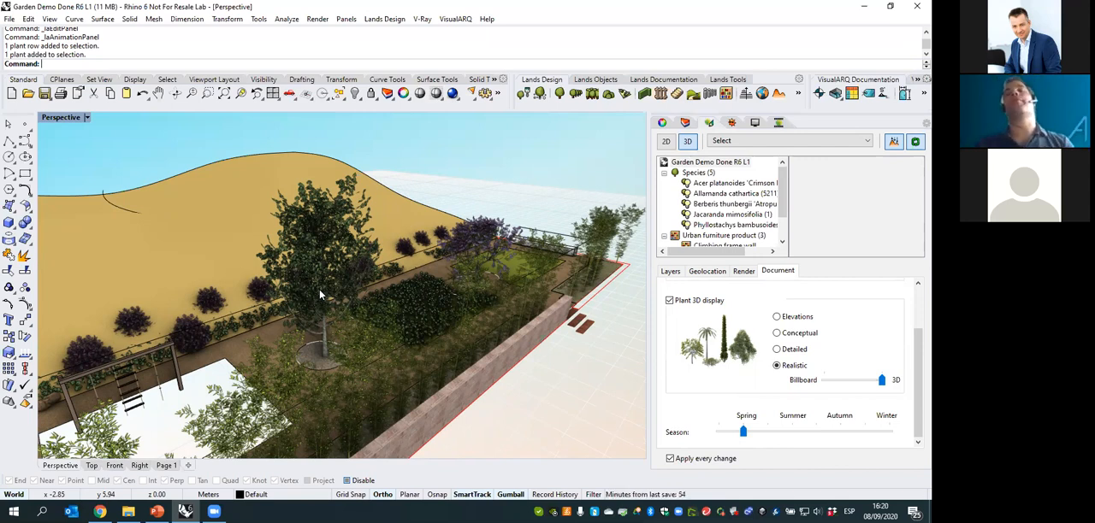
left_click_drag(745, 433, 891, 434)
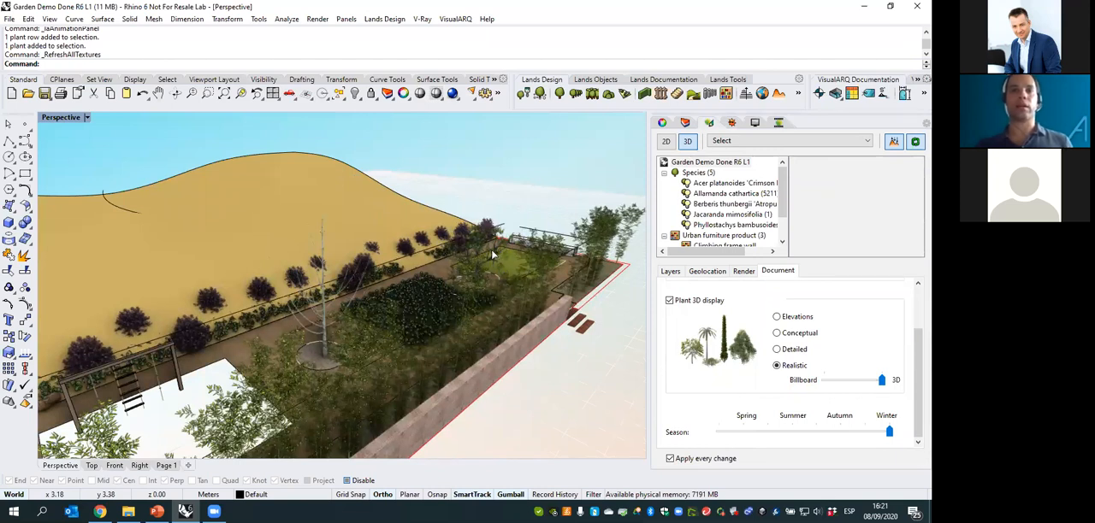
right_click_drag(490, 250, 323, 261)
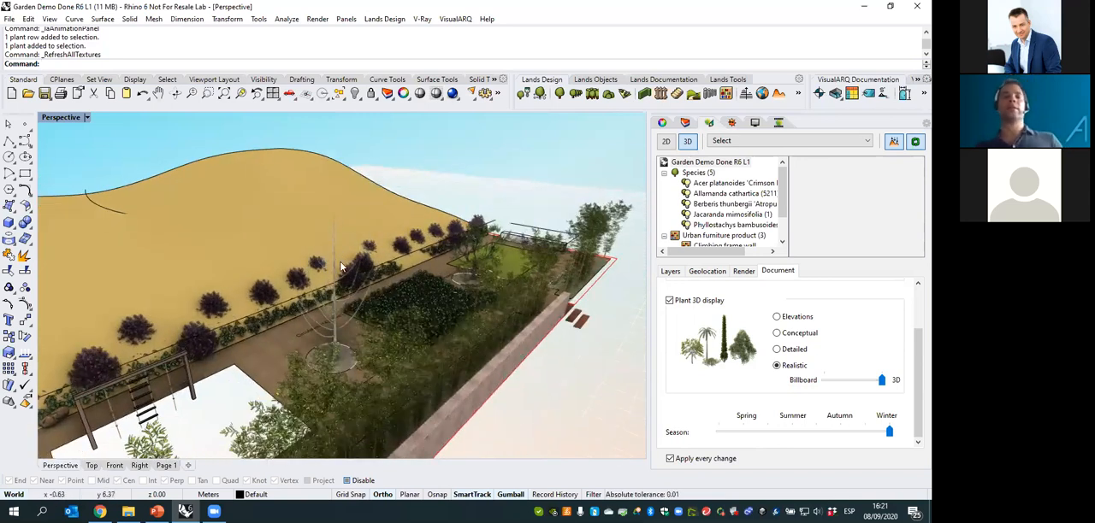
left_click_drag(890, 432, 742, 433)
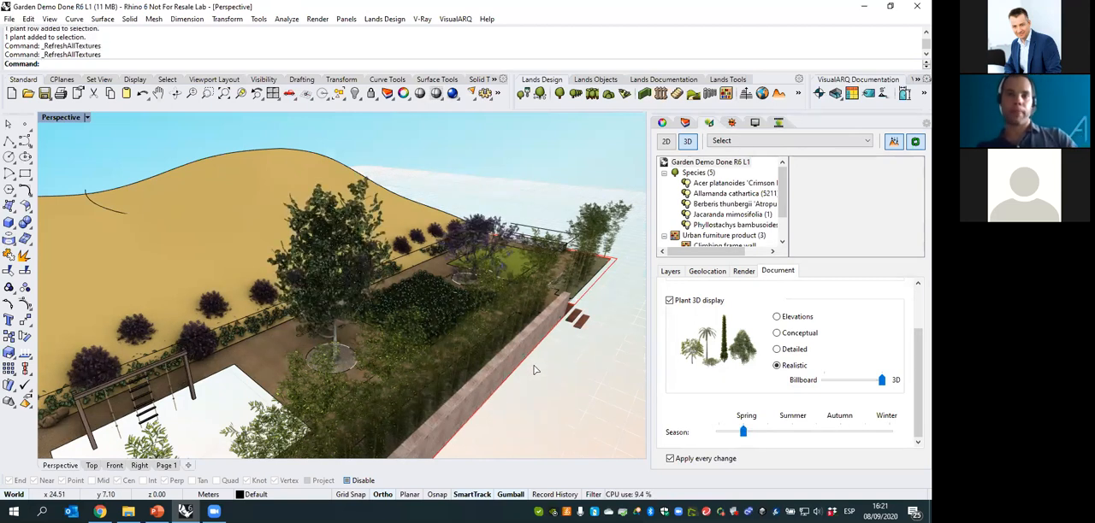
- Switch the garden document to the 2D display with crown drawings
scroll(539, 351, "down", 3)
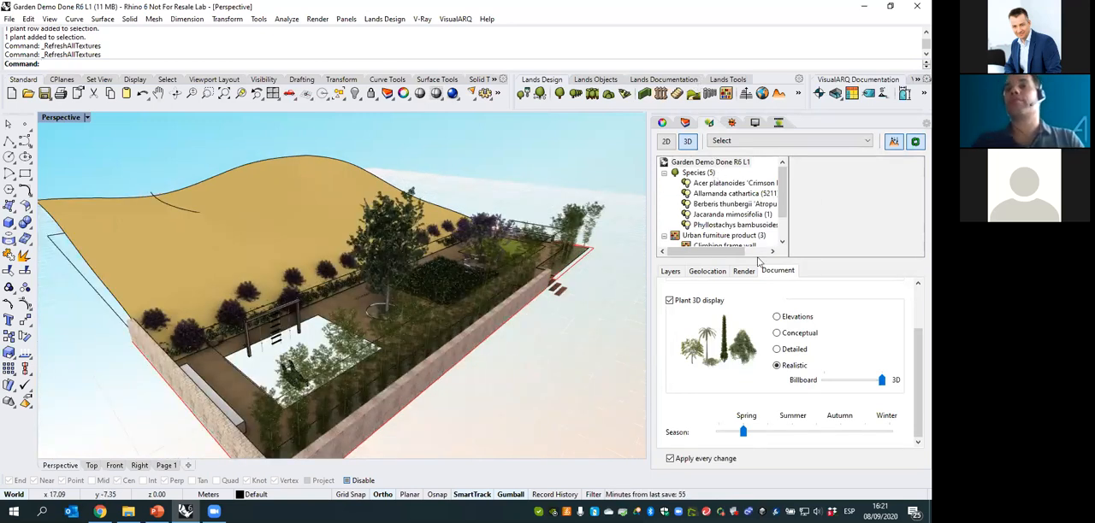
scroll(916, 349, "up", 2)
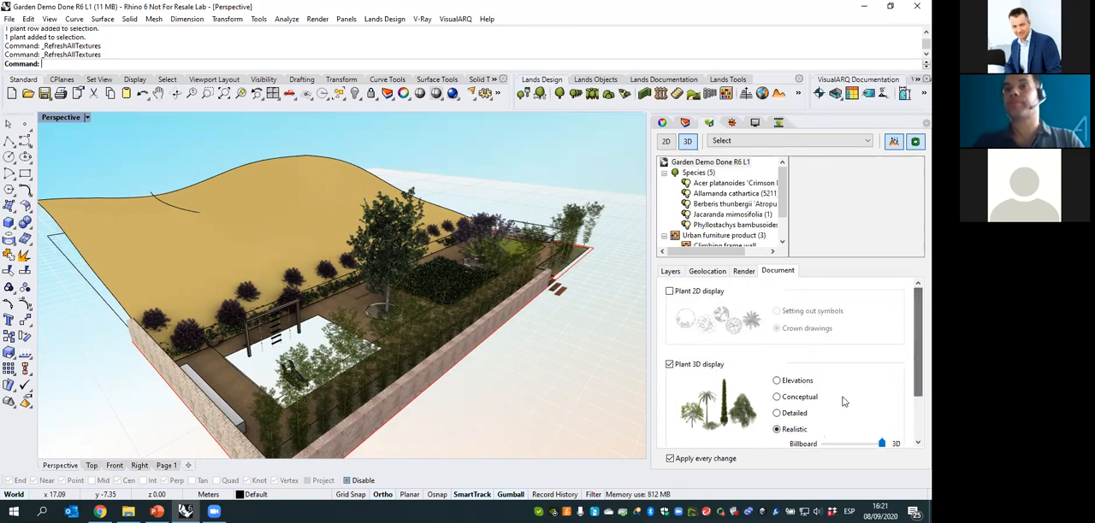
right_click_drag(509, 296, 472, 283)
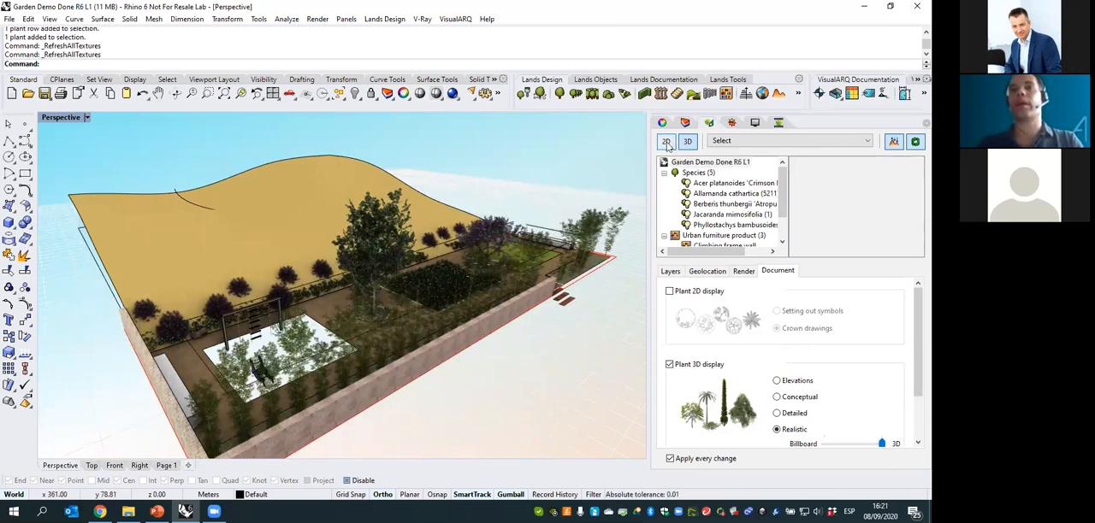
left_click(667, 143)
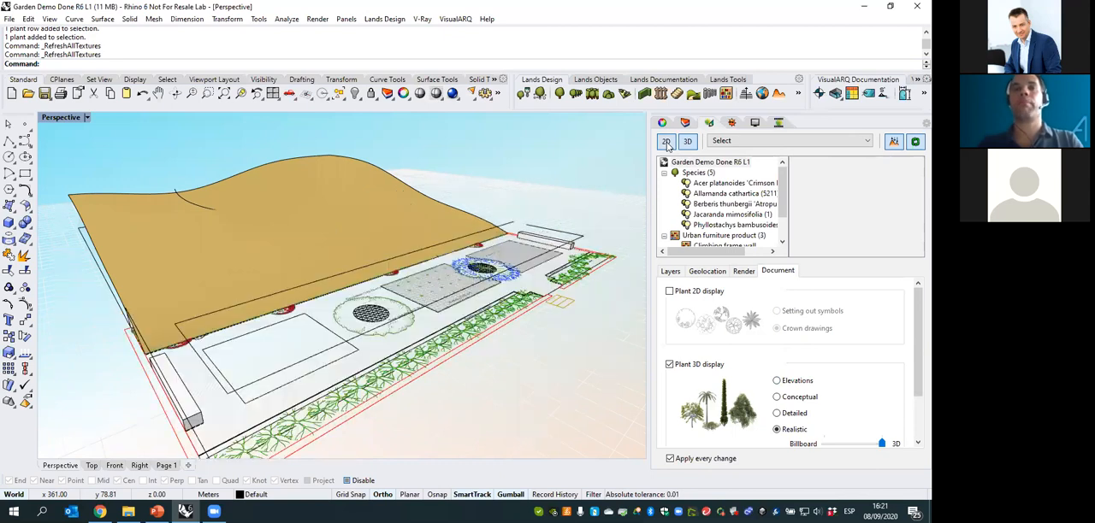
scroll(510, 251, "up", 1)
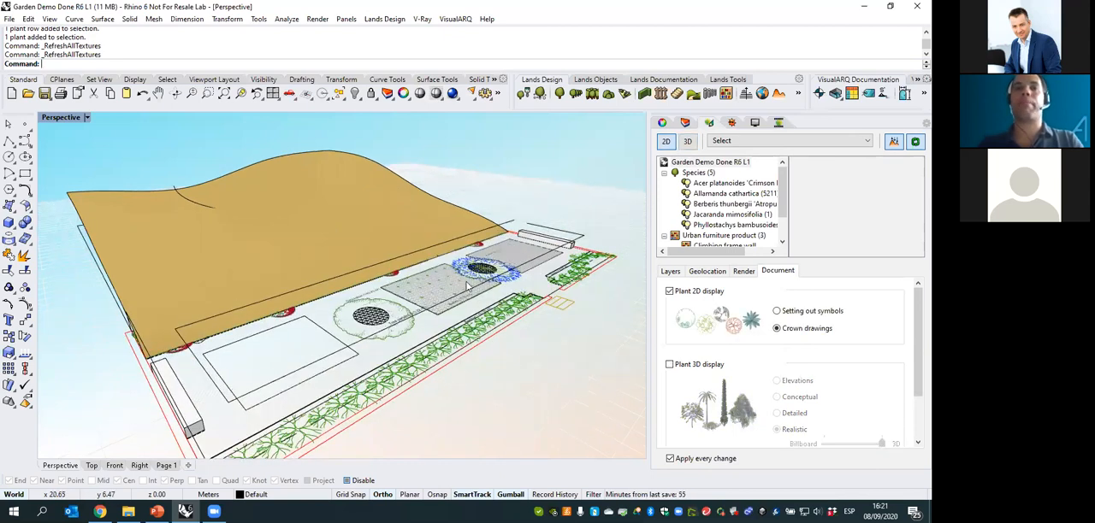
scroll(521, 329, "up", 2)
scroll(471, 313, "down", 1)
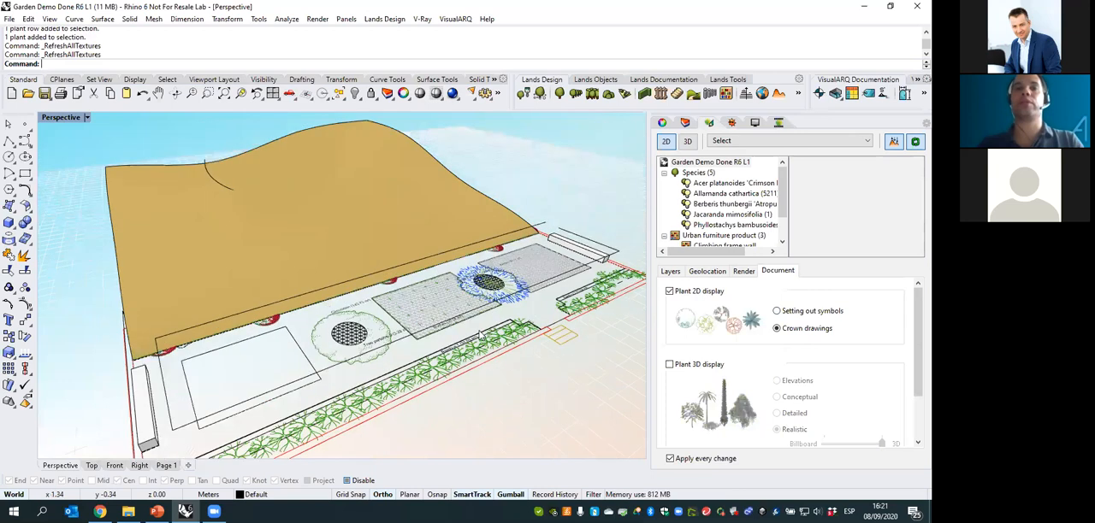
- Examine the garden's 2D plan in the Top view, including the crown symbols, hatches and zone labels
left_click(92, 467)
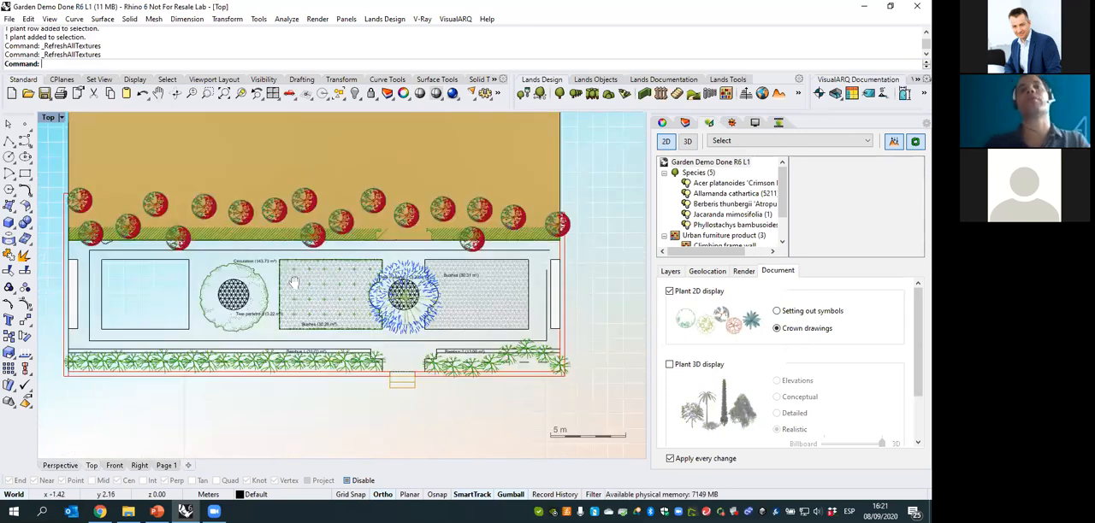
scroll(340, 273, "up", 2)
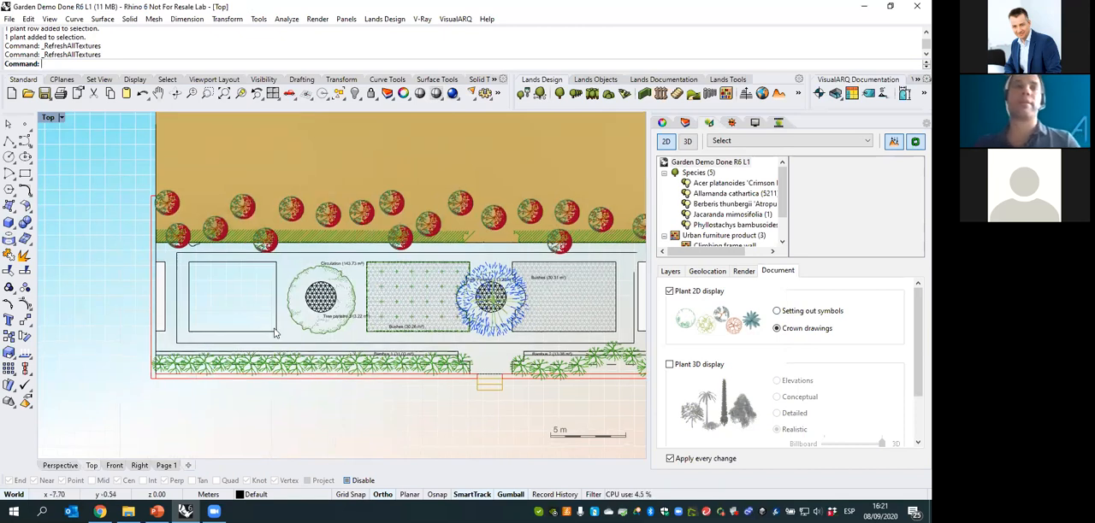
scroll(302, 323, "up", 2)
right_click_drag(321, 326, 339, 324)
scroll(339, 324, "up", 2)
right_click_drag(291, 267, 328, 272)
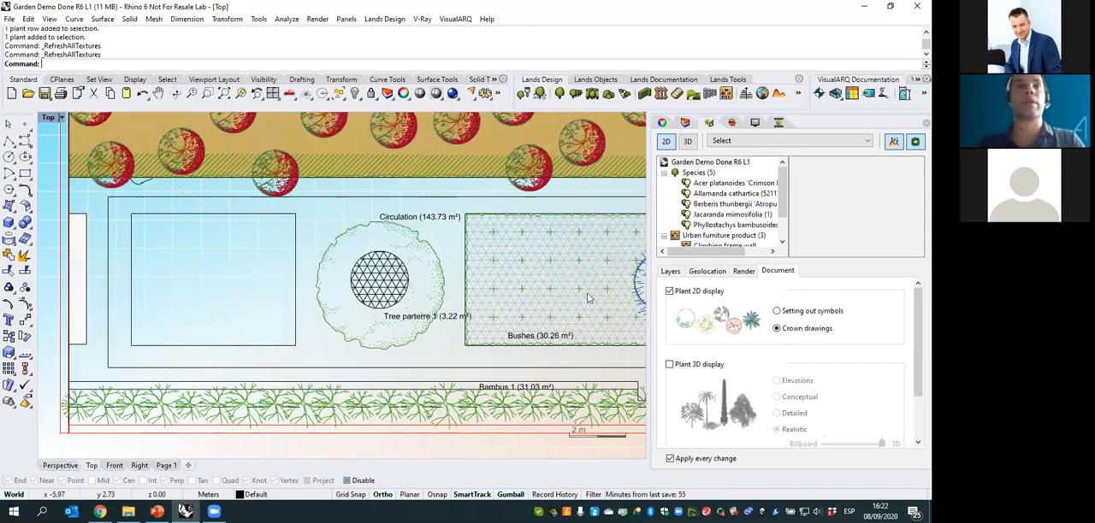
scroll(341, 250, "down", 2)
right_click_drag(341, 250, 257, 267)
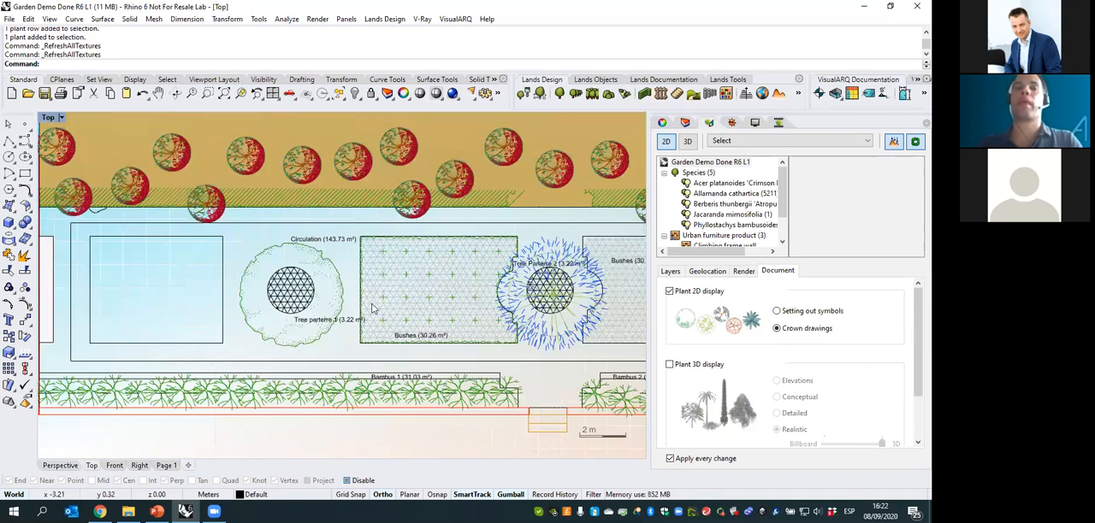
- Switch the garden back to the 3D display and return to the Perspective view
left_click(688, 142)
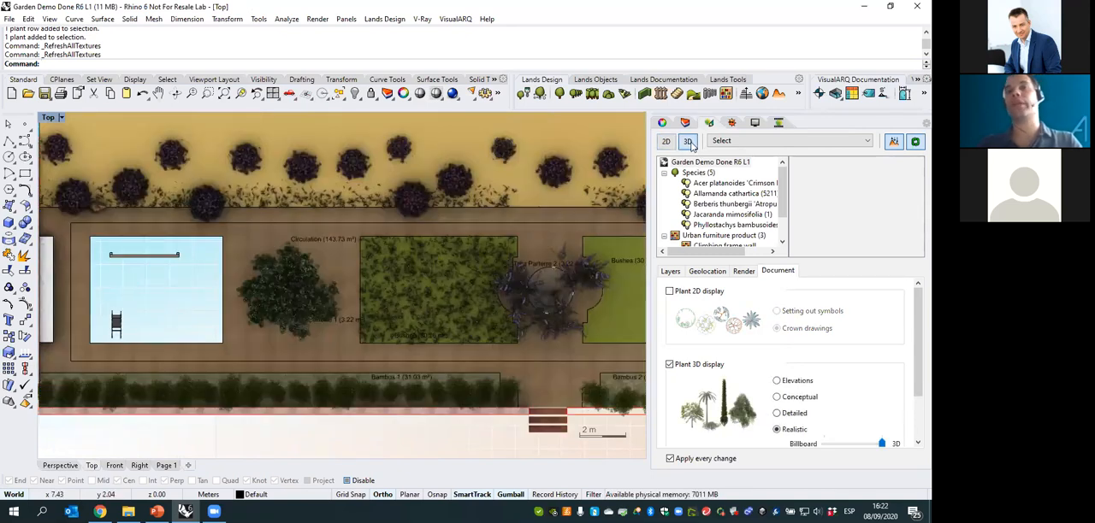
left_click(70, 467)
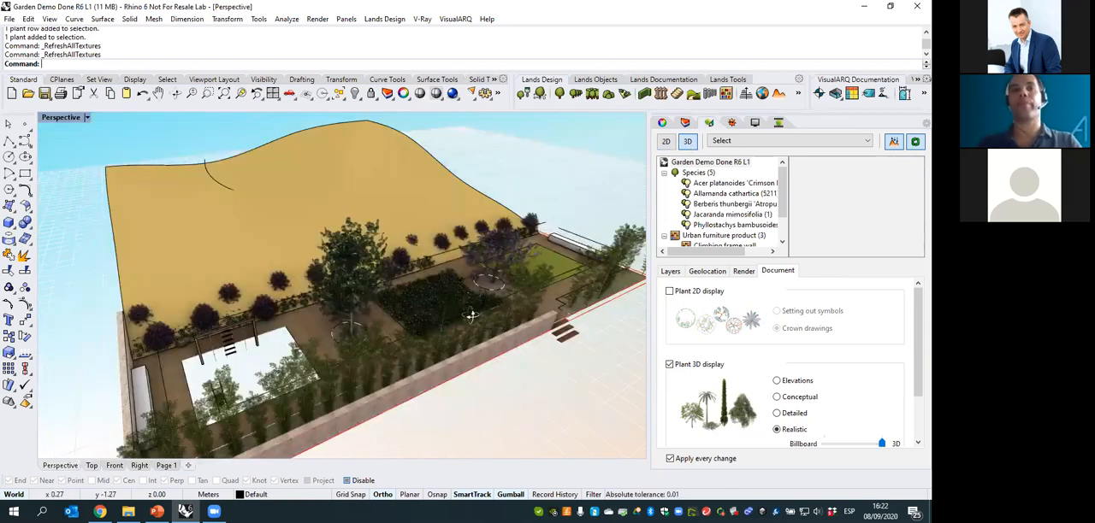
right_click_drag(471, 316, 480, 298)
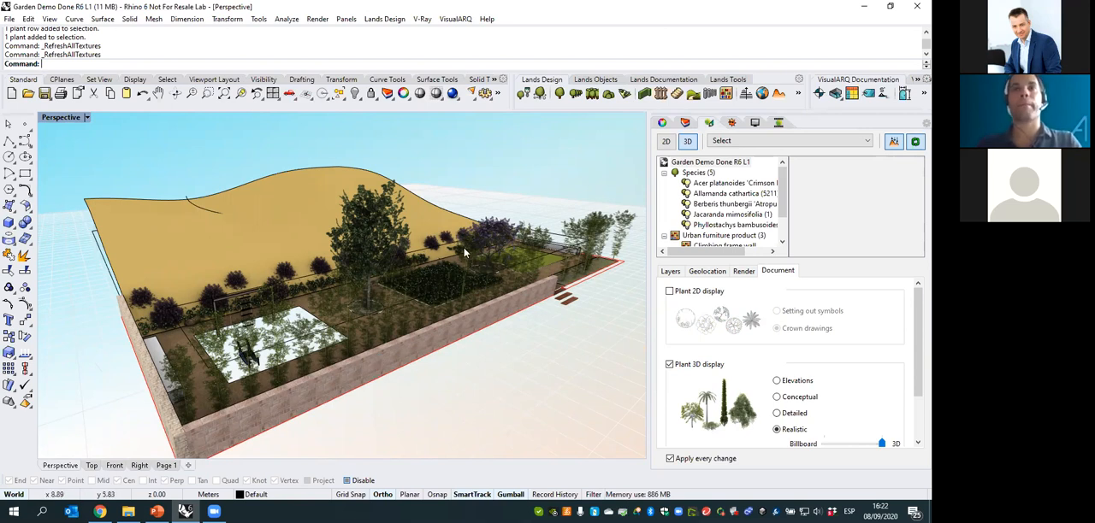
right_click_drag(464, 248, 447, 269)
- In the Top view, start a new Zoning and pick inside the empty rectangular area containing the play furniture
left_click(661, 79)
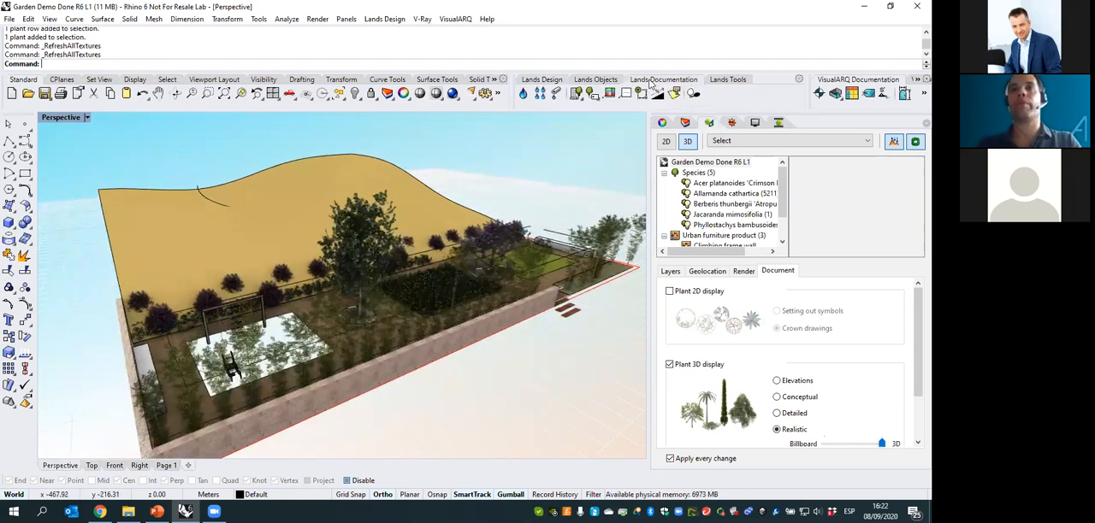
right_click_drag(418, 280, 325, 287)
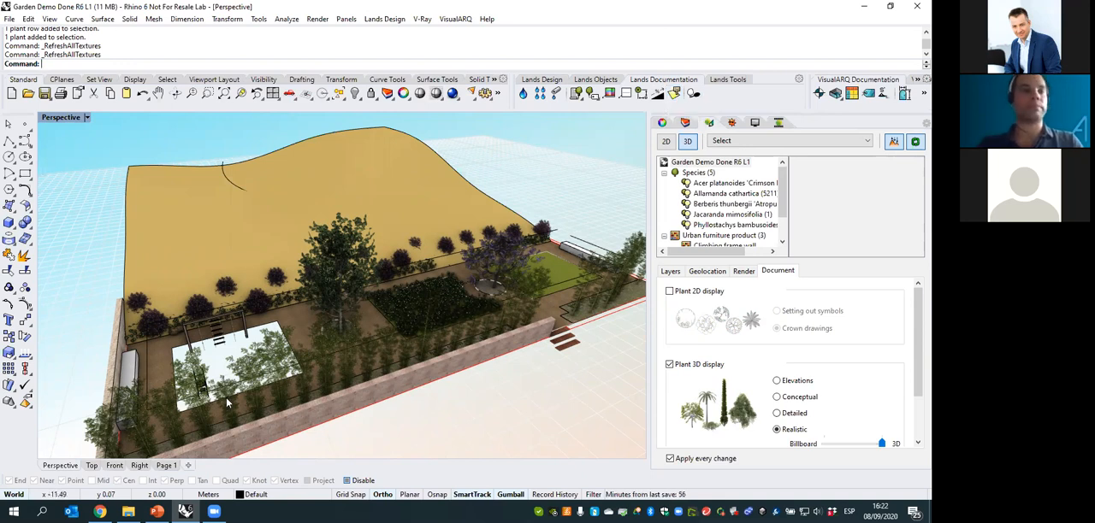
left_click(91, 466)
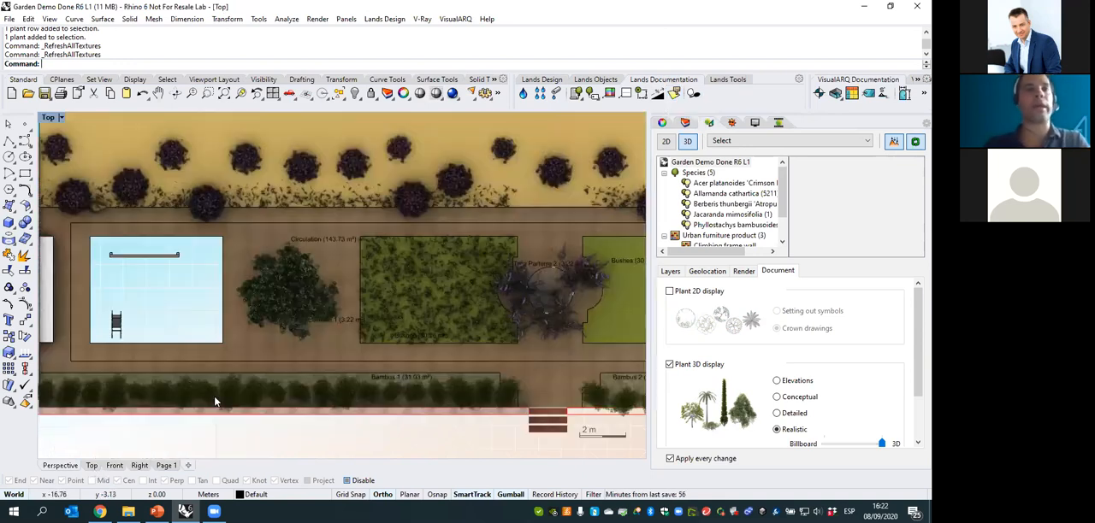
scroll(325, 301, "up", 2)
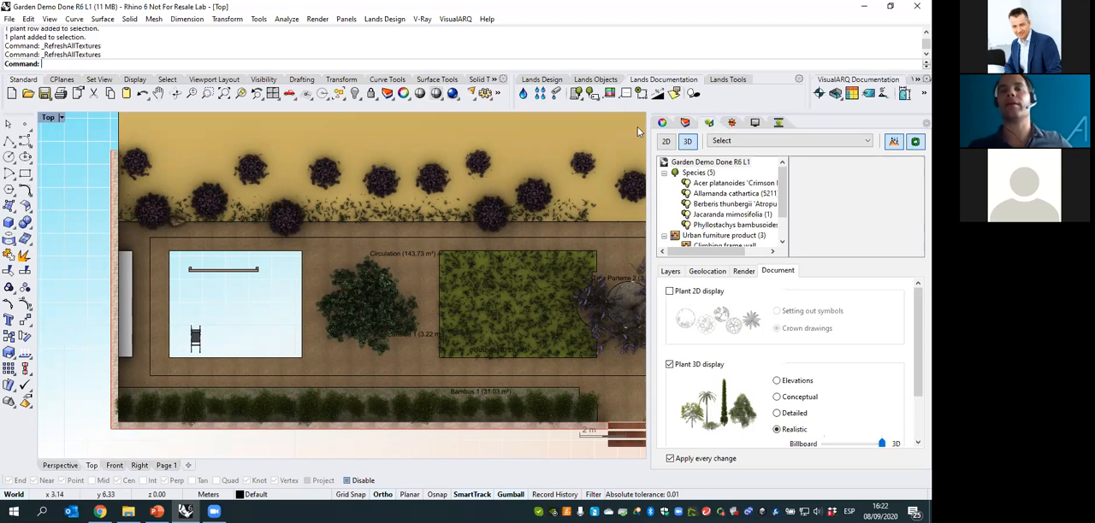
left_click(674, 93)
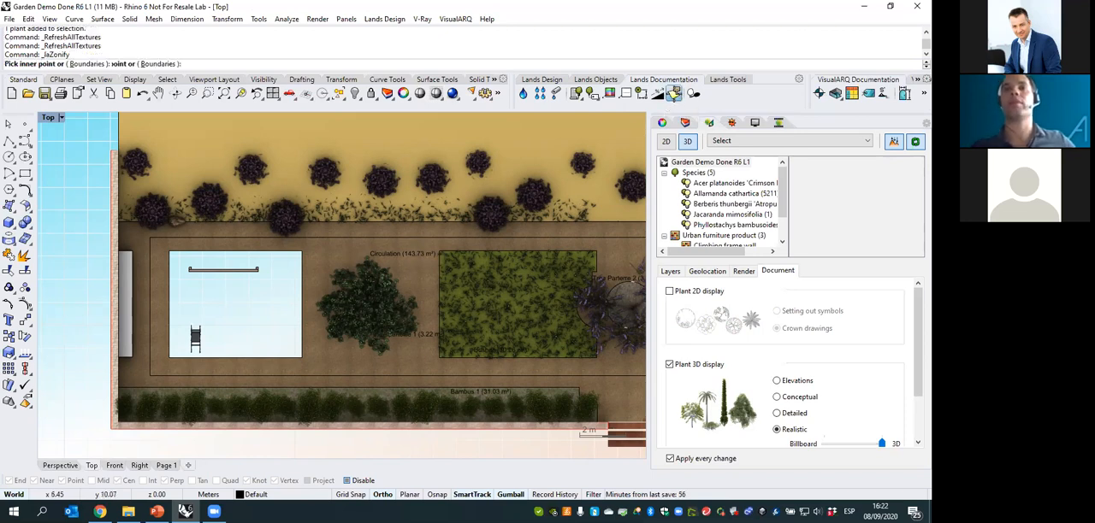
left_click(249, 303)
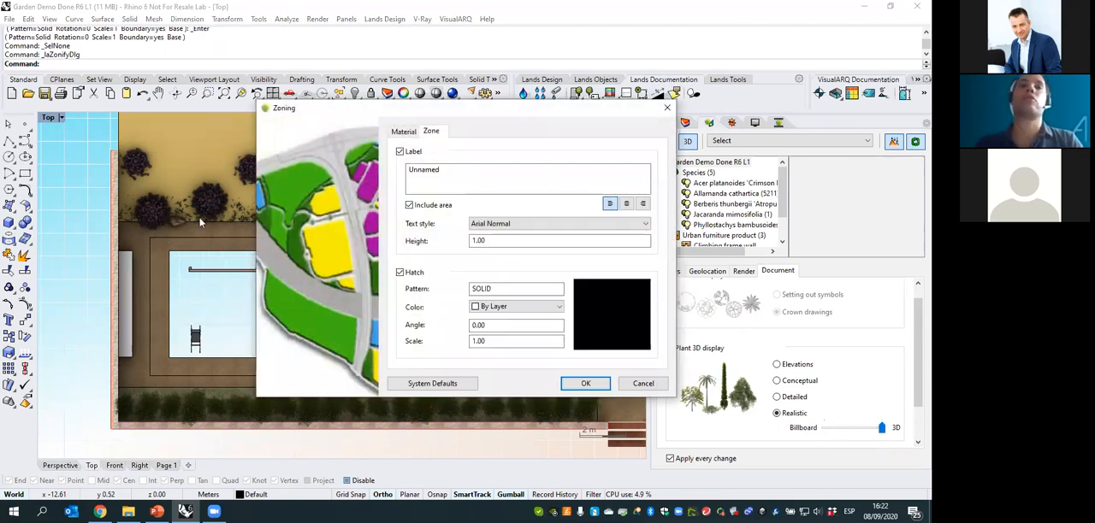
- Label the new zone Playground and set its label text height to 0.2
left_click_drag(484, 181, 359, 174)
type("P")
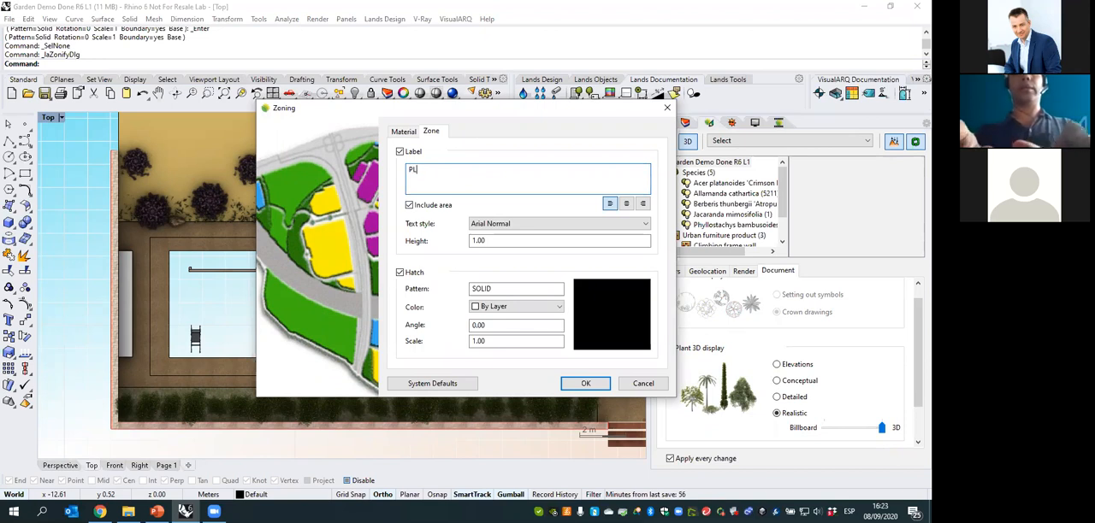
type("layground")
left_click_drag(495, 243, 467, 243)
type("0.2")
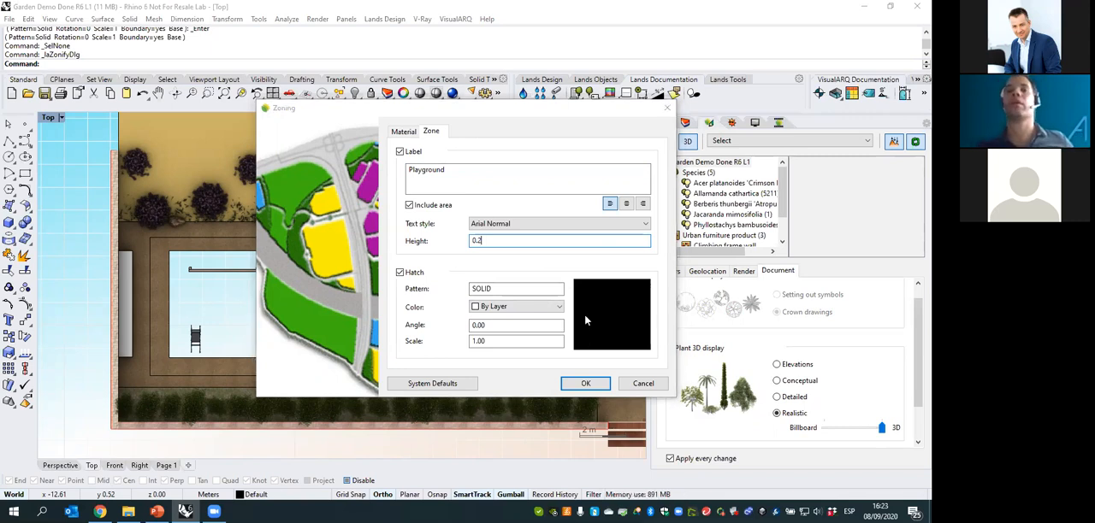
- Set the Playground zone's hatch pattern to Hatch3
left_click(589, 324)
left_click(462, 173)
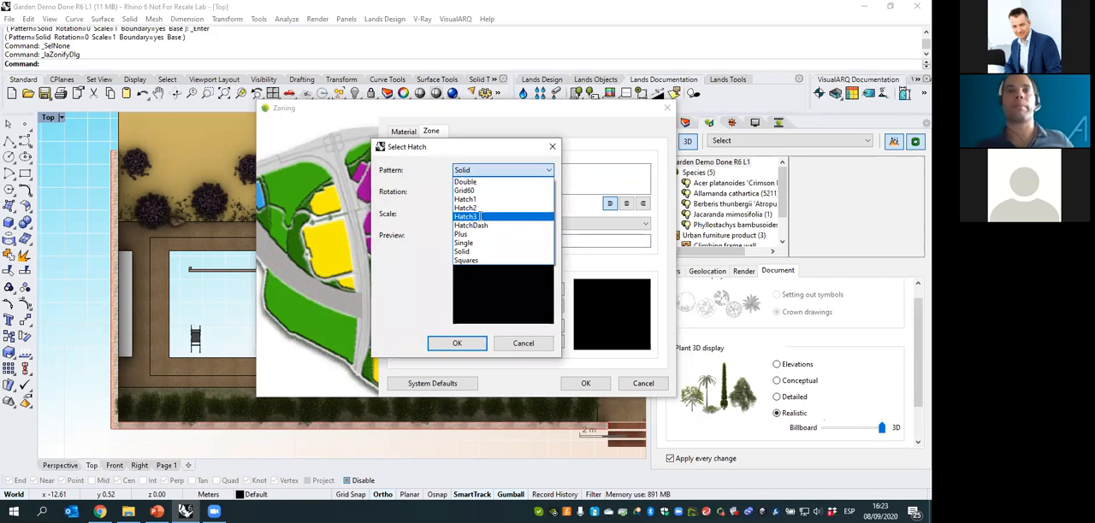
left_click(481, 214)
left_click(456, 343)
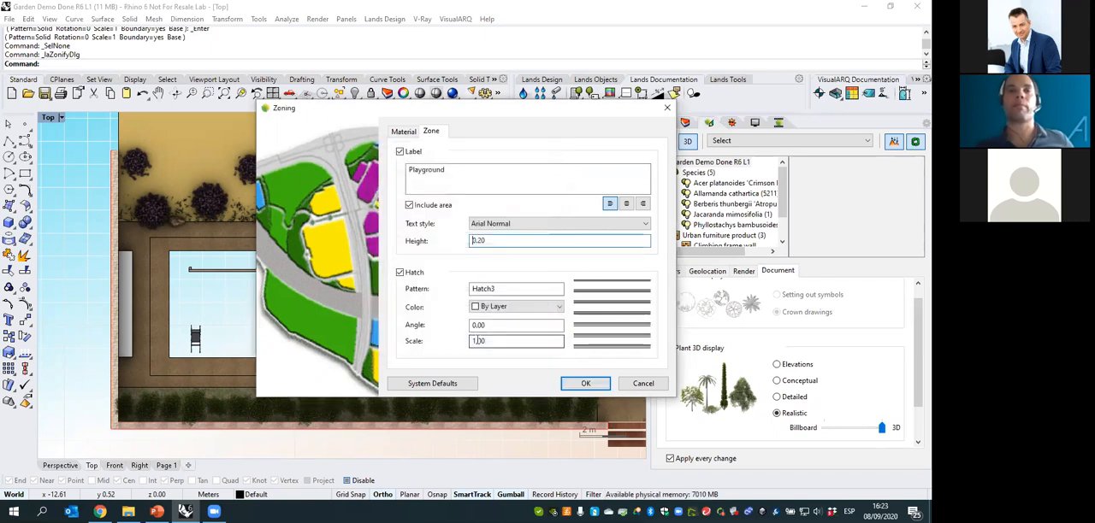
- Set the zone's material texture to the AV84 image from the AccuRender Tile textures
left_click(403, 130)
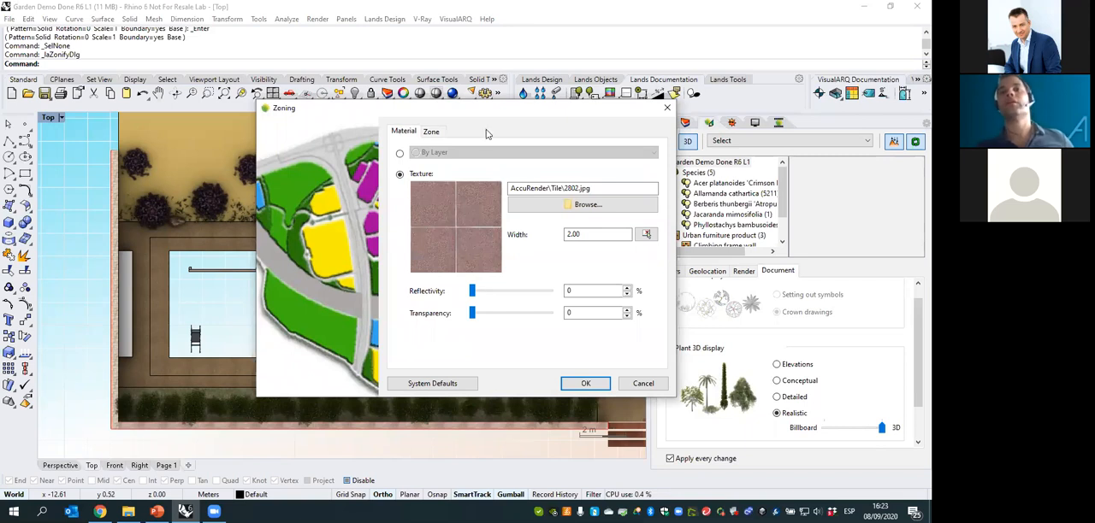
left_click(577, 205)
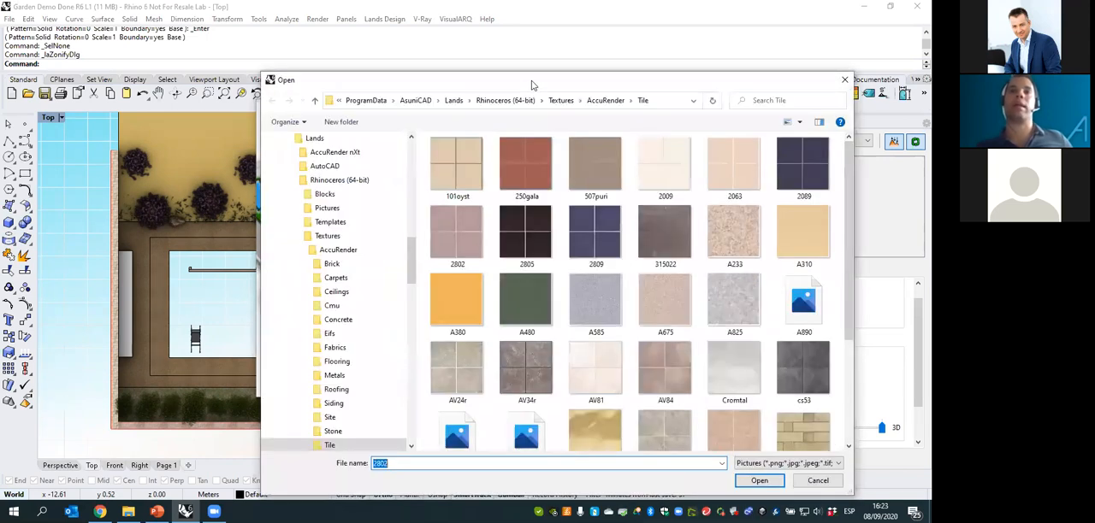
left_click_drag(528, 83, 457, 69)
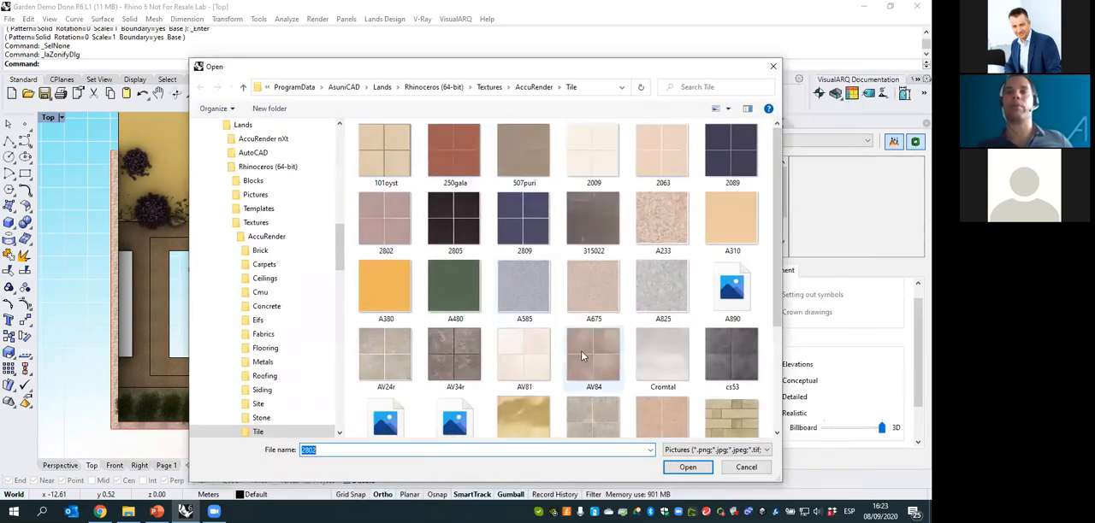
scroll(629, 312, "down", 3)
scroll(655, 154, "up", 1)
left_click(583, 220)
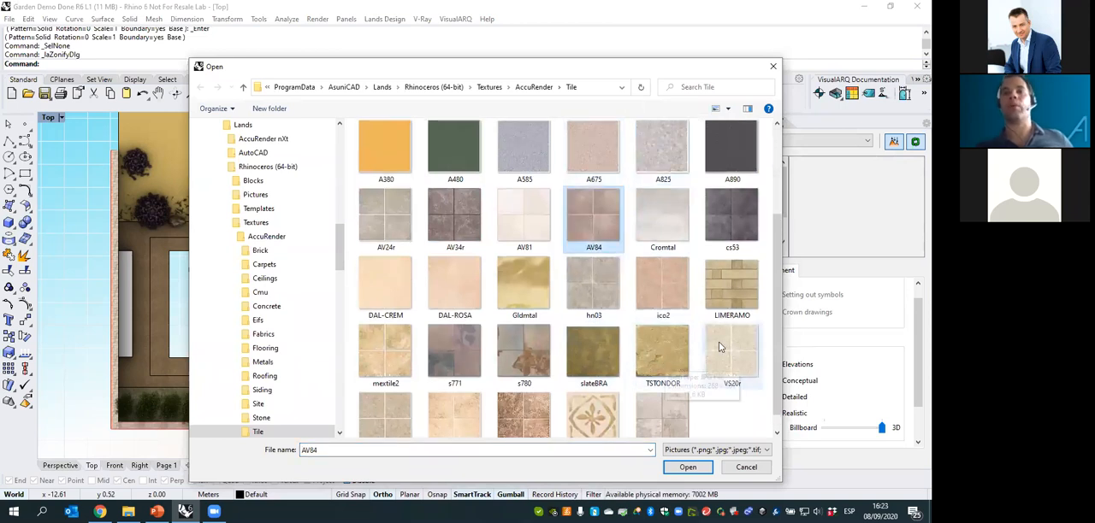
scroll(550, 244, "up", 2)
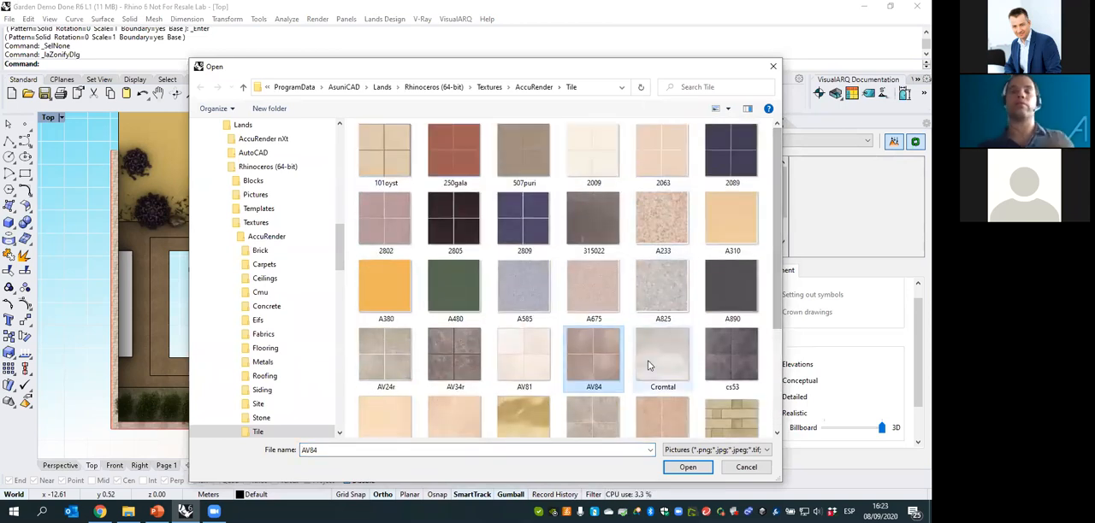
left_click(687, 468)
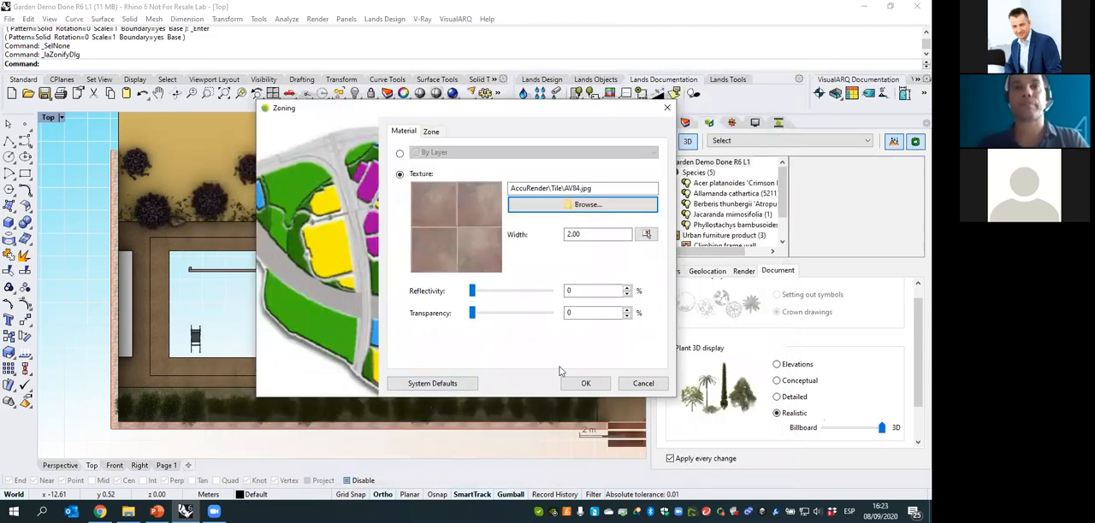
- Confirm the zoning settings and place the Playground label just above the upper-left corner of the rectangle
left_click(585, 384)
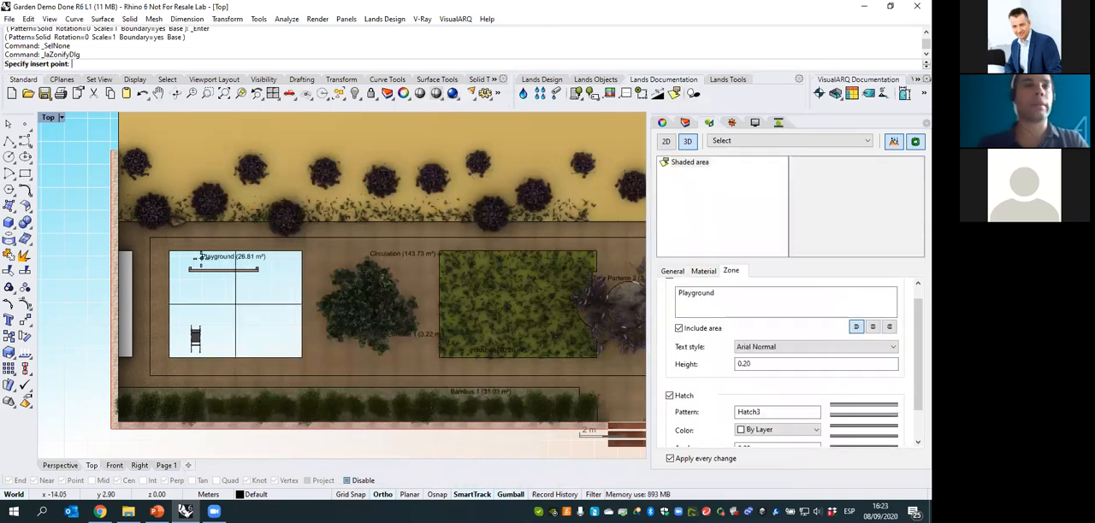
scroll(201, 259, "up", 3)
left_click(142, 233)
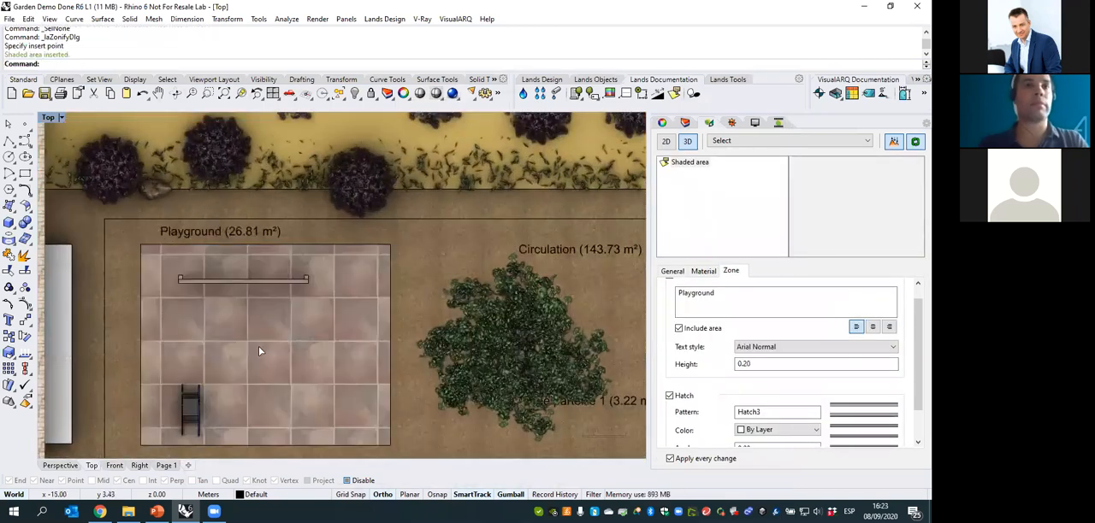
right_click_drag(303, 347, 286, 342)
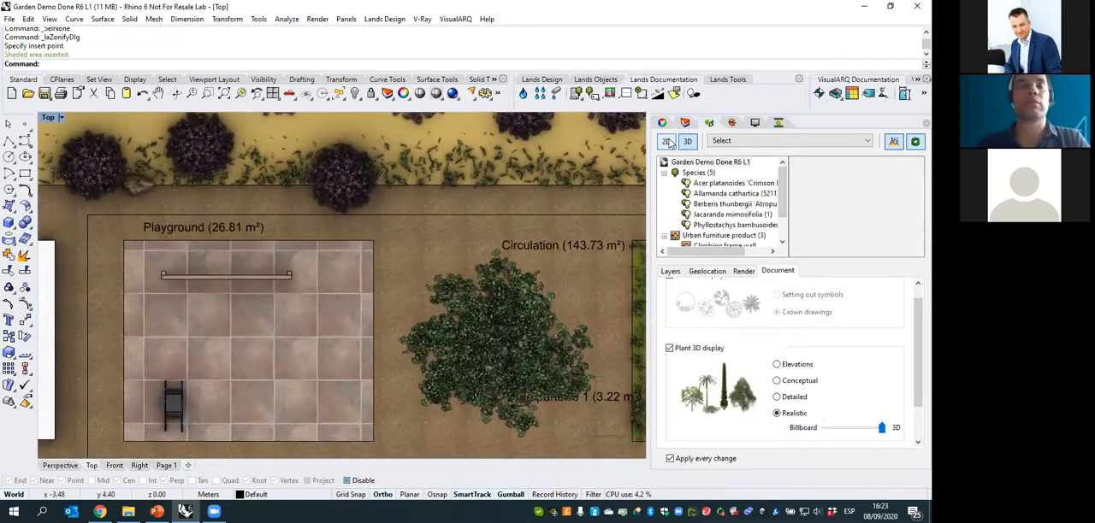
- Switch the garden to the 2D display, select the Playground zone and review its label and material properties
left_click(666, 141)
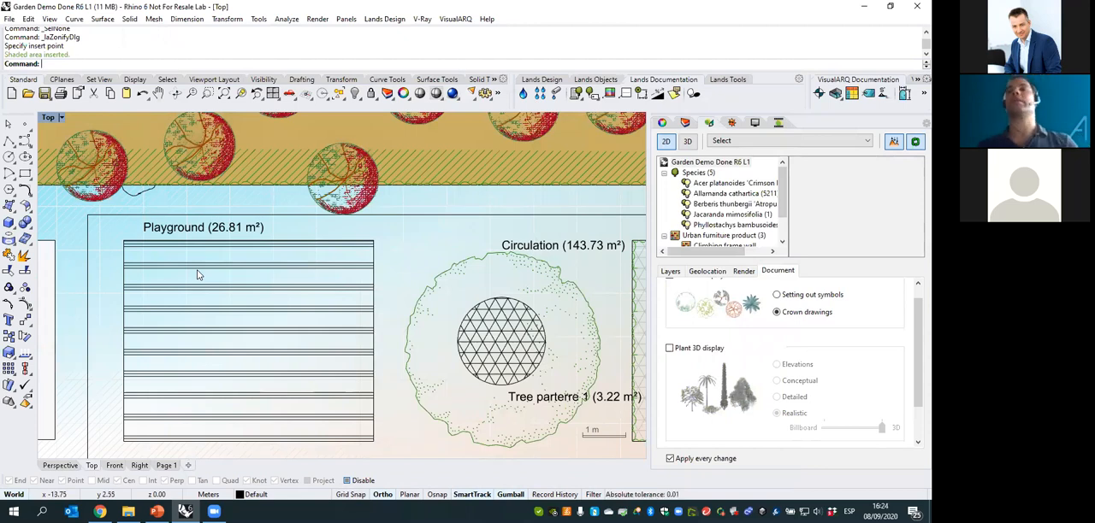
left_click(196, 275)
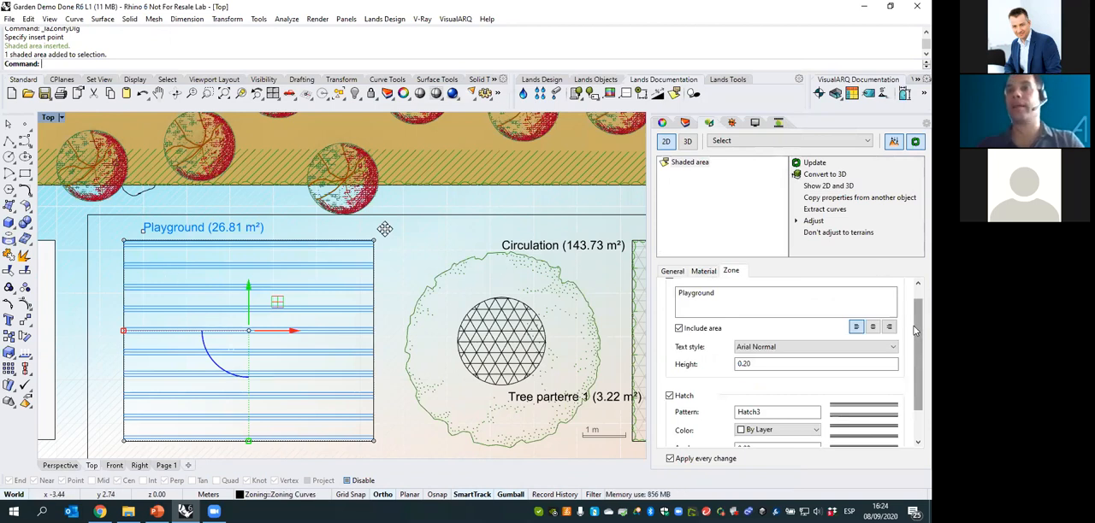
scroll(916, 317, "up", 1)
left_click_drag(749, 318, 686, 318)
left_click(724, 318)
left_click(711, 273)
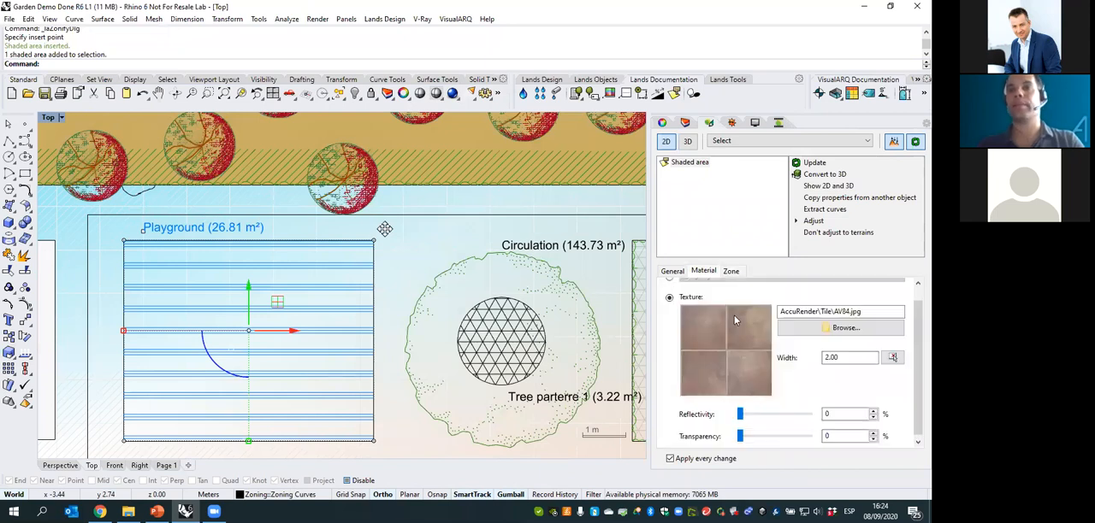
scroll(915, 301, "up", 1)
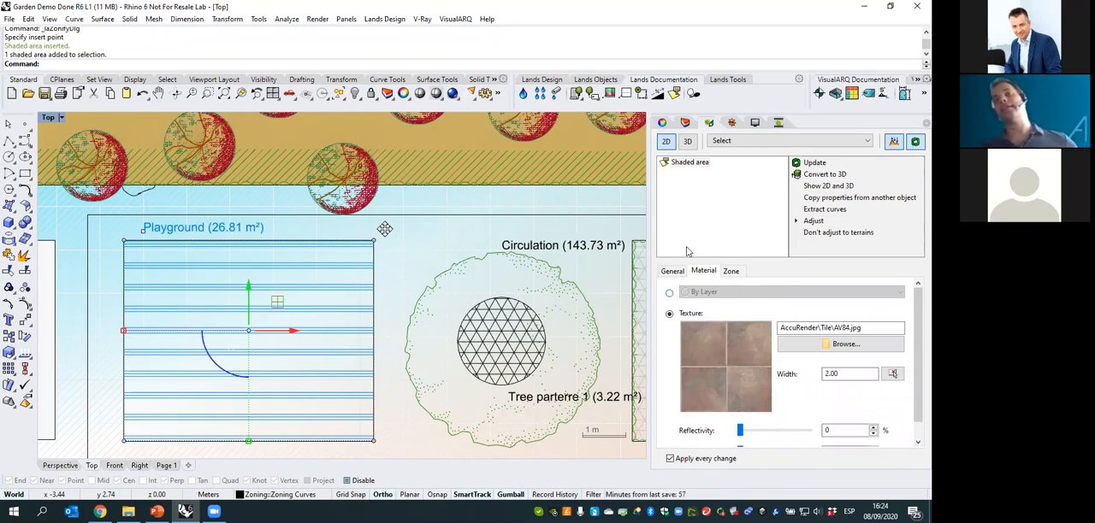
- Try the By Layer material option for the Playground zone, check the available materials, and restore its texture option
left_click(670, 292)
left_click(733, 292)
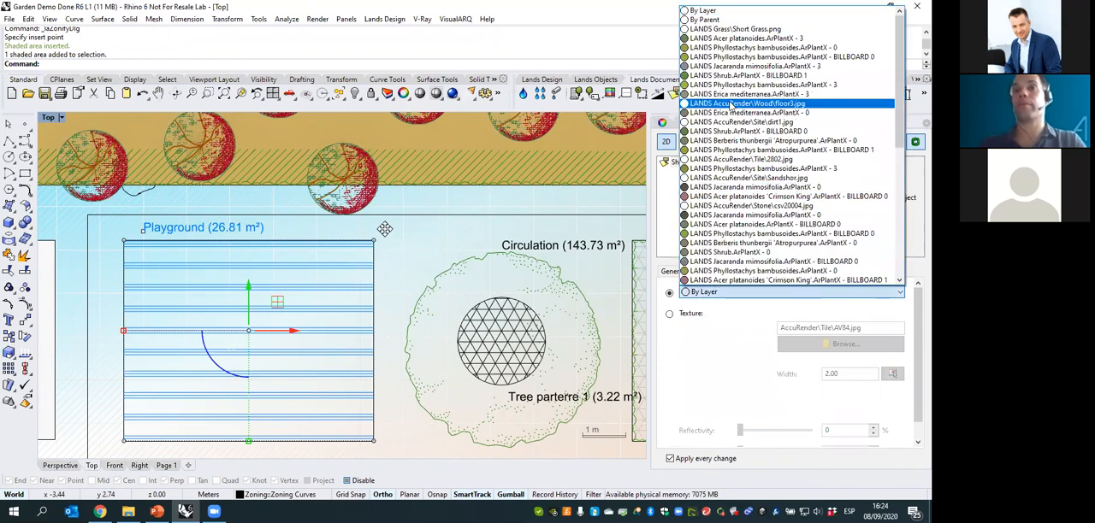
left_click(671, 315)
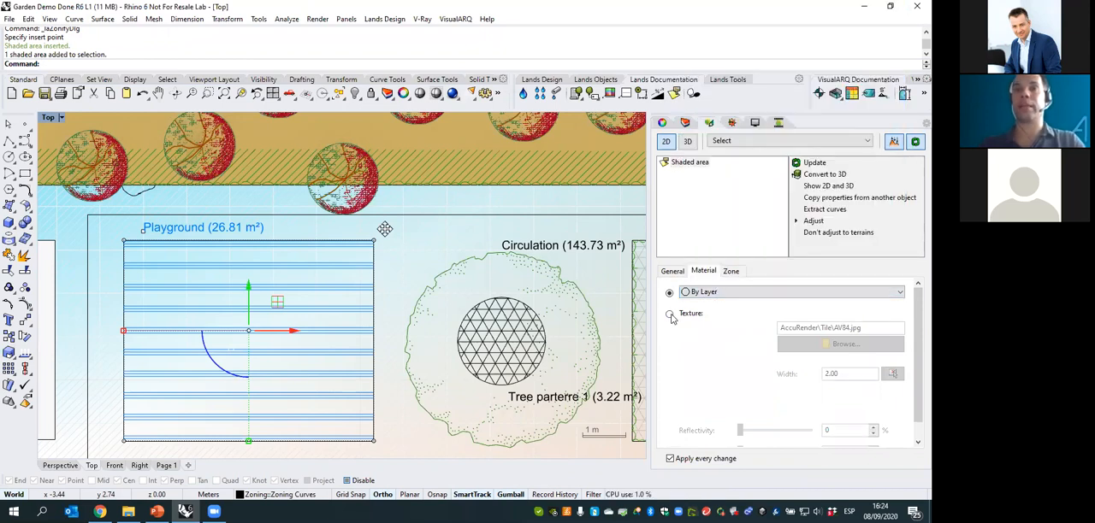
left_click(671, 314)
left_click(670, 314)
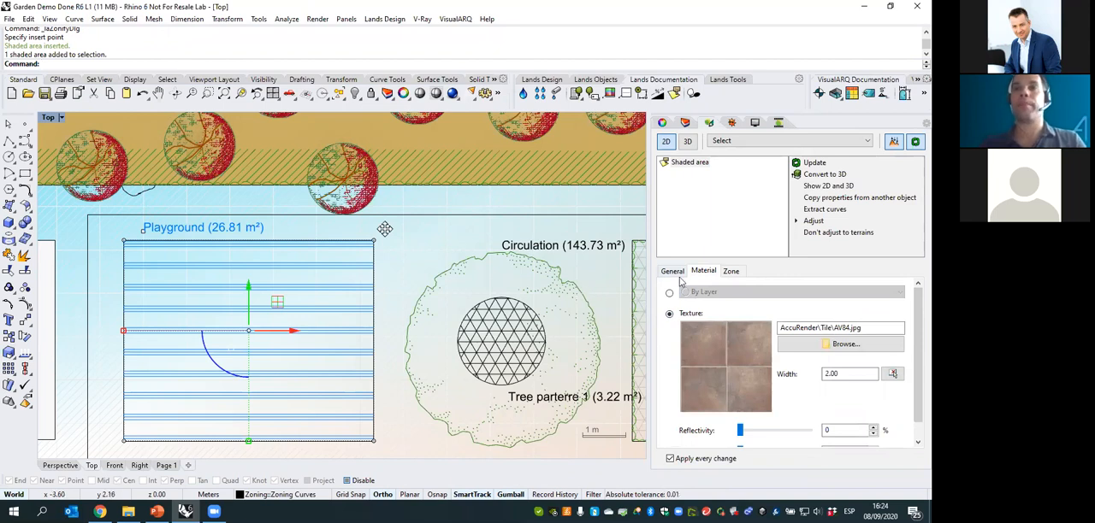
- Review the Playground zone's label and hatch settings
left_click(727, 272)
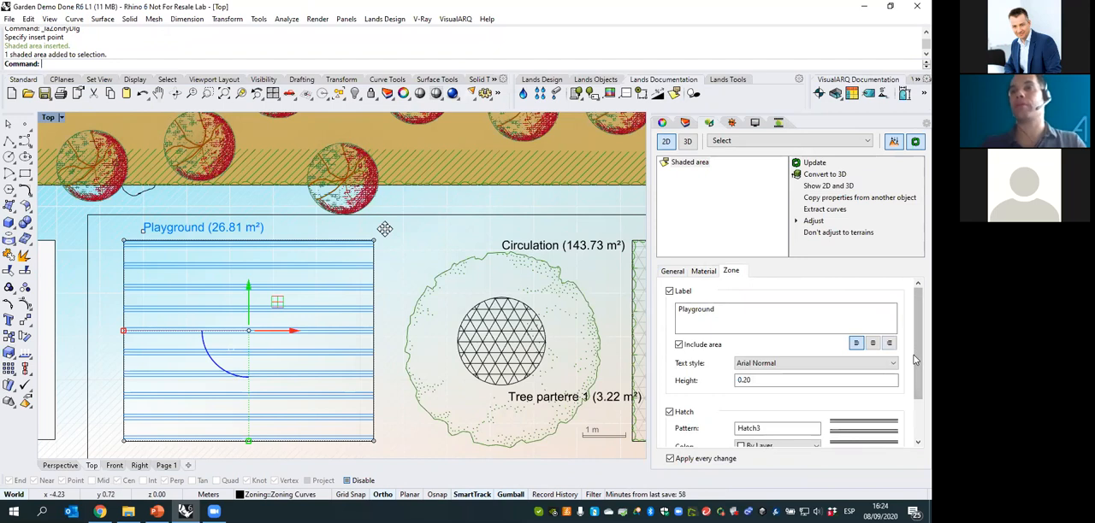
scroll(827, 387, "down", 2)
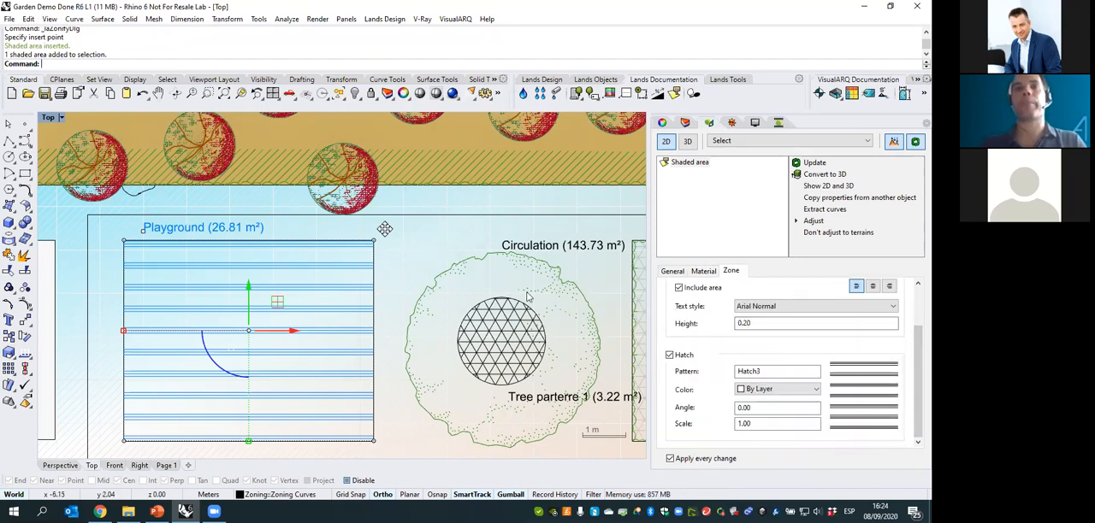
right_click_drag(502, 299, 500, 300)
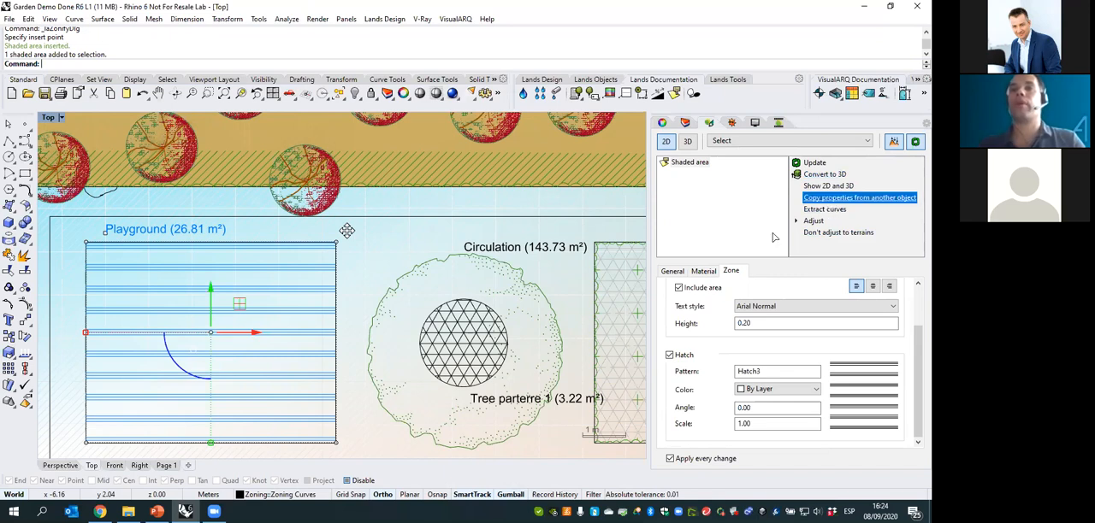
- Copy the properties of the neighbouring Bushes zone to the Playground zone, and undo the copy
left_click(832, 200)
left_click(629, 413)
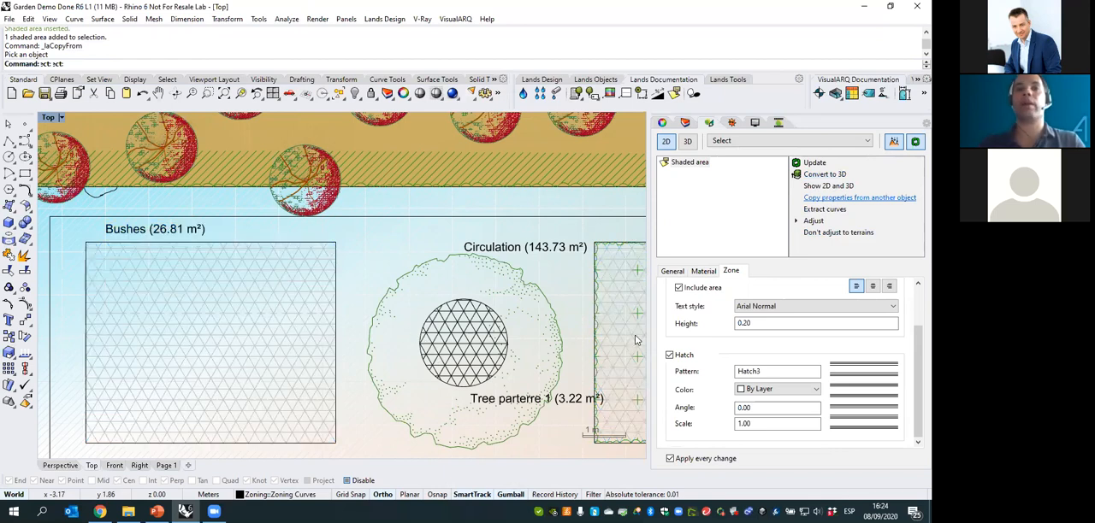
right_click_drag(44, 257, 28, 252)
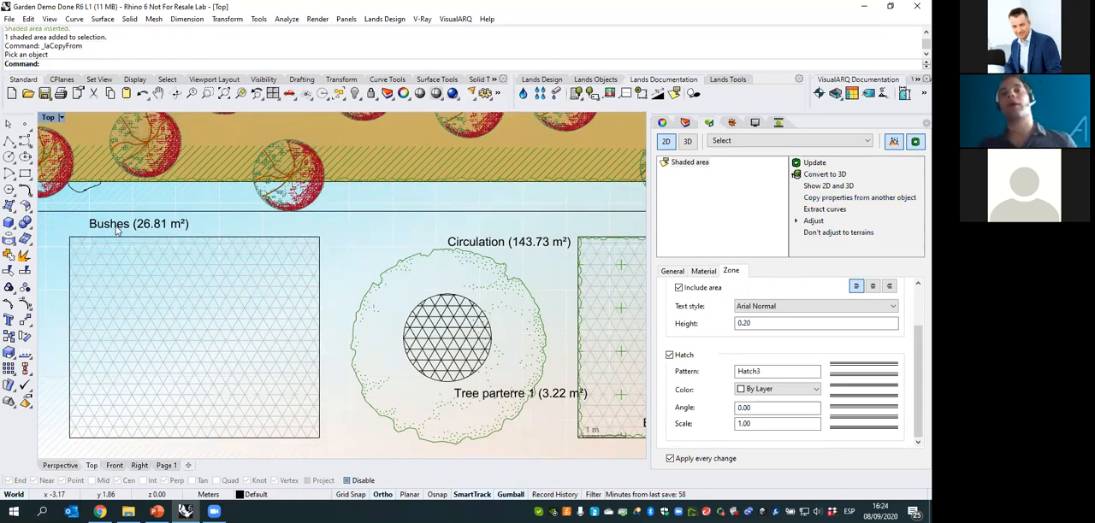
key("Escape")
key("ctrl+z")
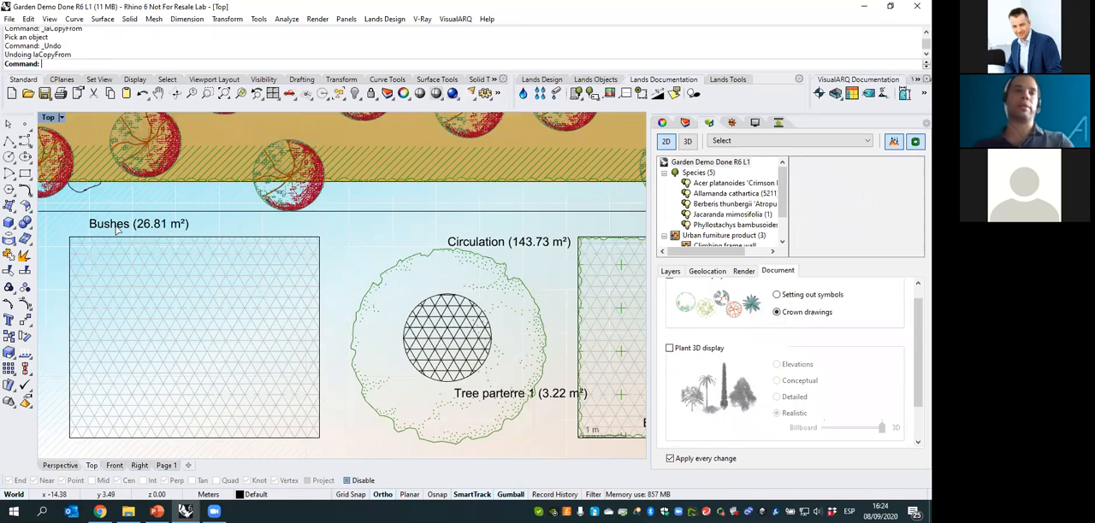
- Switch the garden back to the 3D display in the Perspective view and select the Jacaranda mimosifolia tree
right_click_drag(211, 279, 259, 272)
scroll(256, 273, "down", 2)
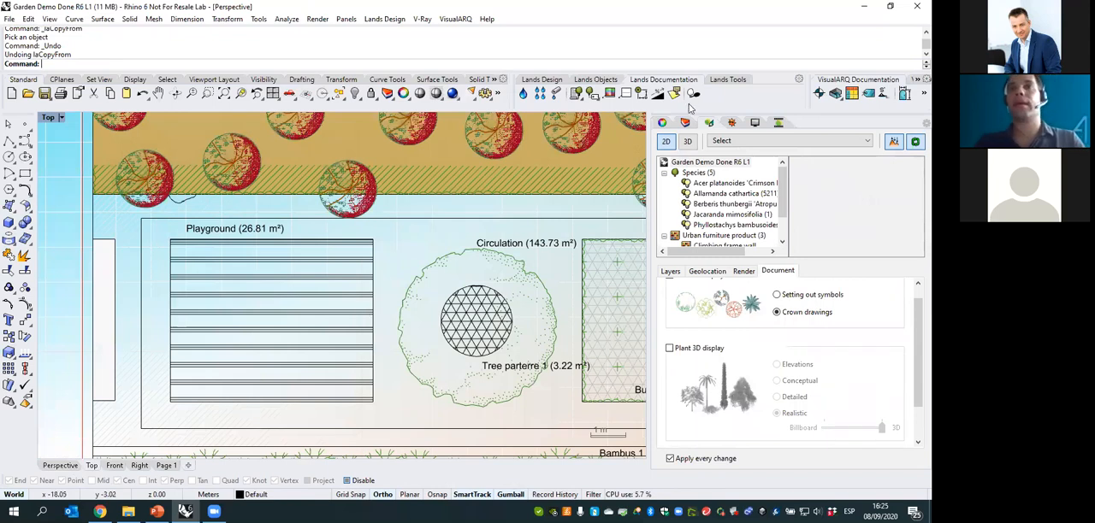
left_click(688, 142)
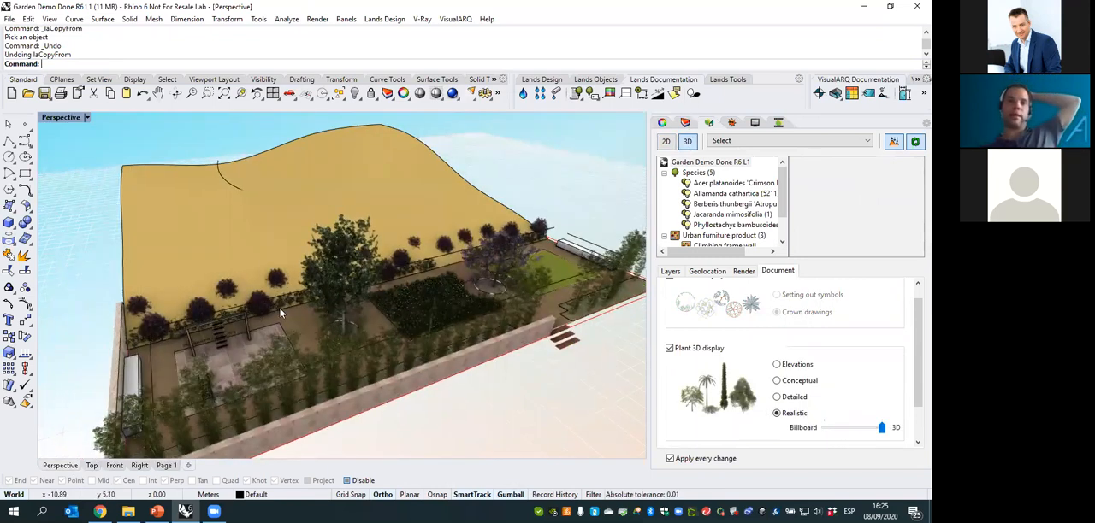
right_click_drag(280, 313, 360, 300)
left_click(498, 241)
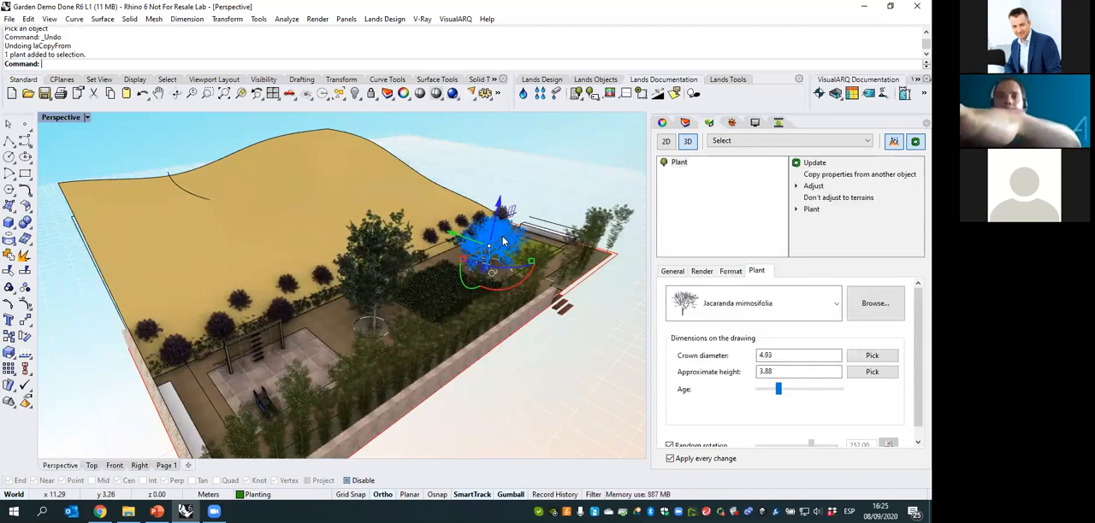
- Delete the selected Jacaranda mimosifolia tree from the garden and start inserting a new plant
key("Delete")
right_click_drag(526, 135, 560, 79)
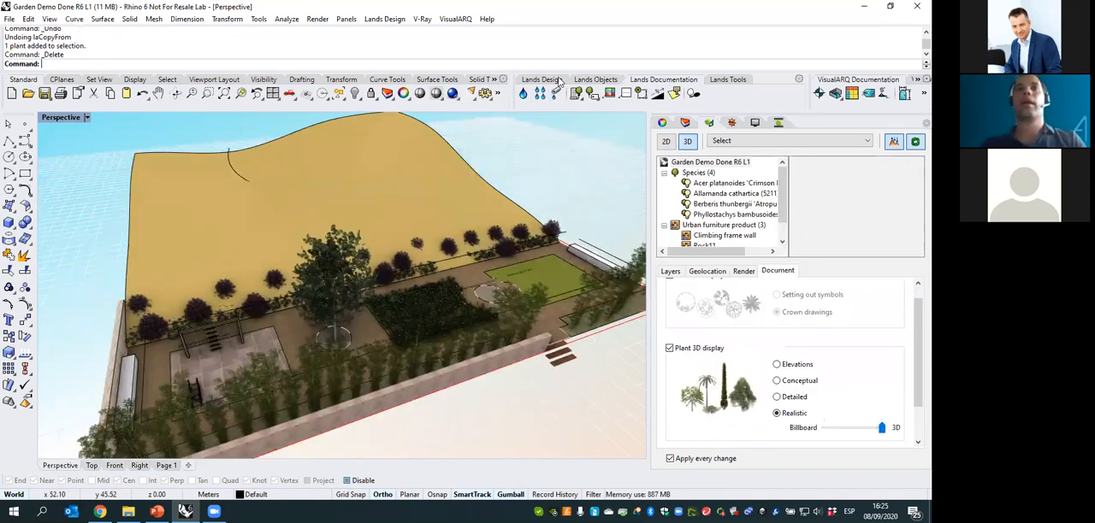
left_click(557, 79)
left_click(522, 94)
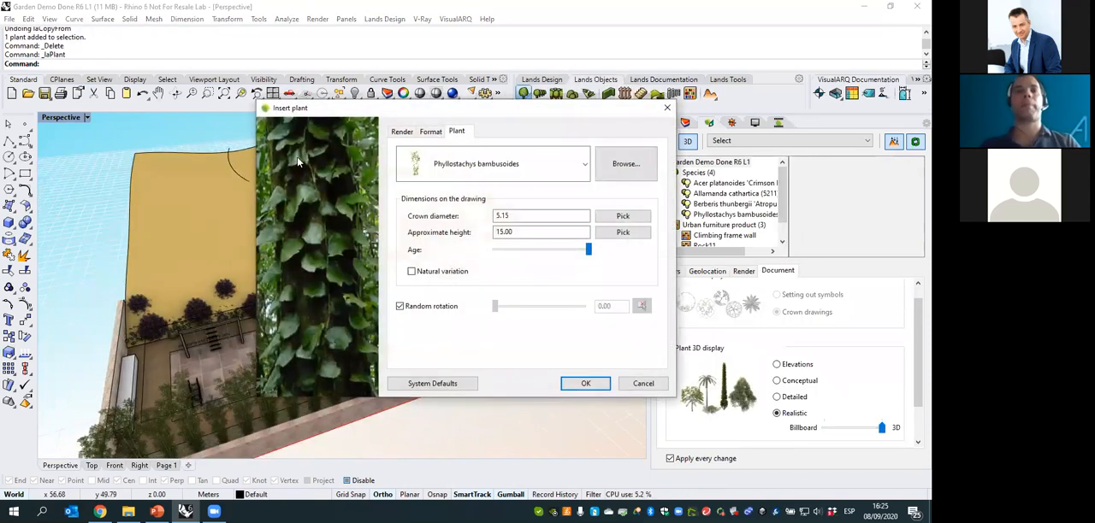
- Check the species already used in the document, and preview Phoenix reclinata and Photinia fraseri 'Red Robin' in the plant database
left_click(579, 170)
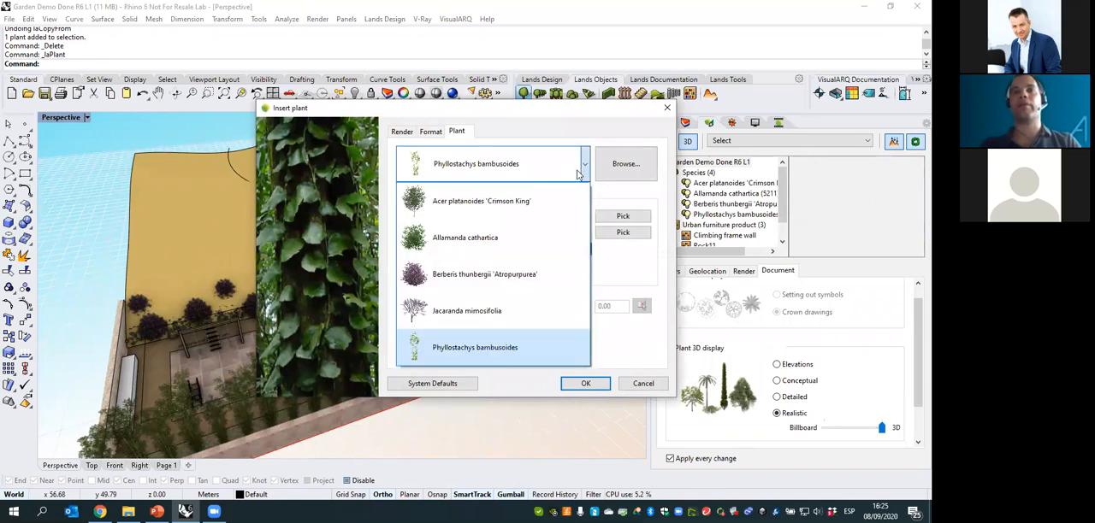
left_click(582, 171)
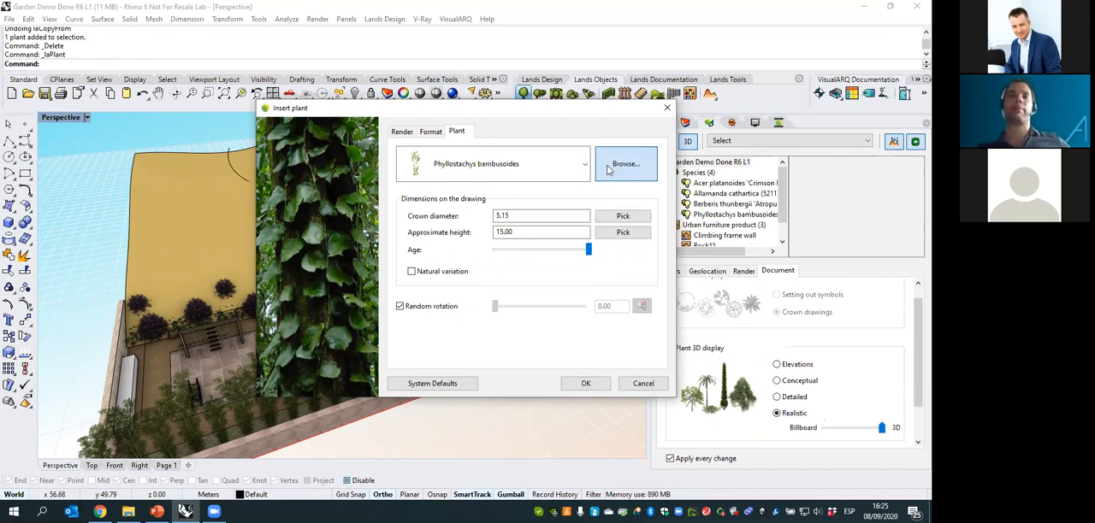
left_click(602, 165)
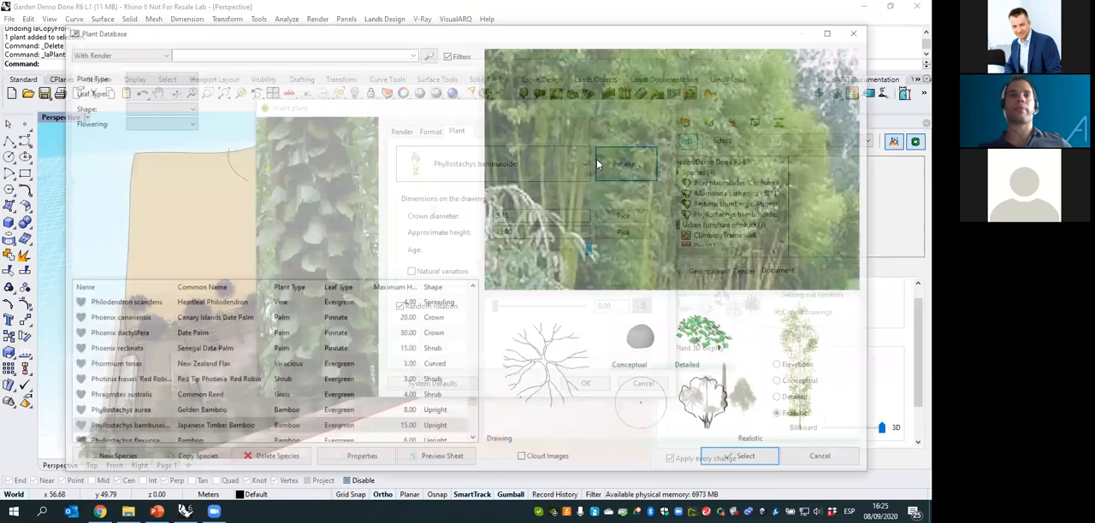
left_click(176, 354)
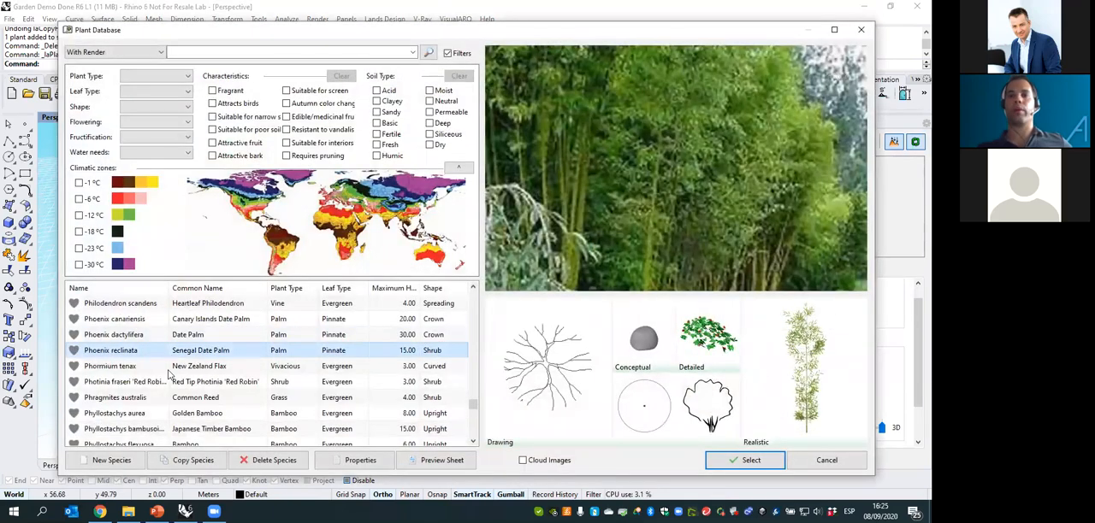
left_click(159, 384)
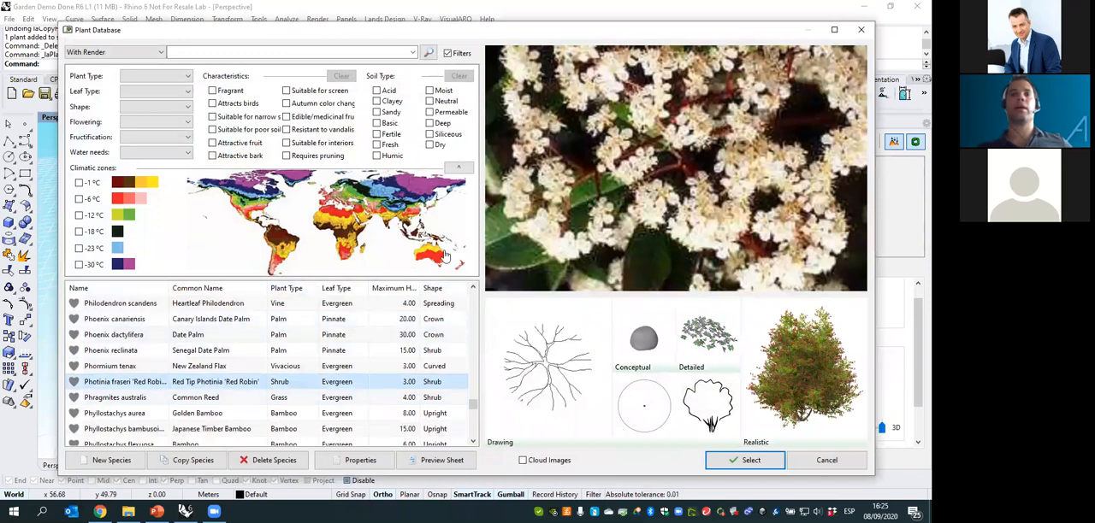
- Try filtering the plant database by the Fragrant and Suitable for screen characteristics, and clear these filters
left_click(213, 92)
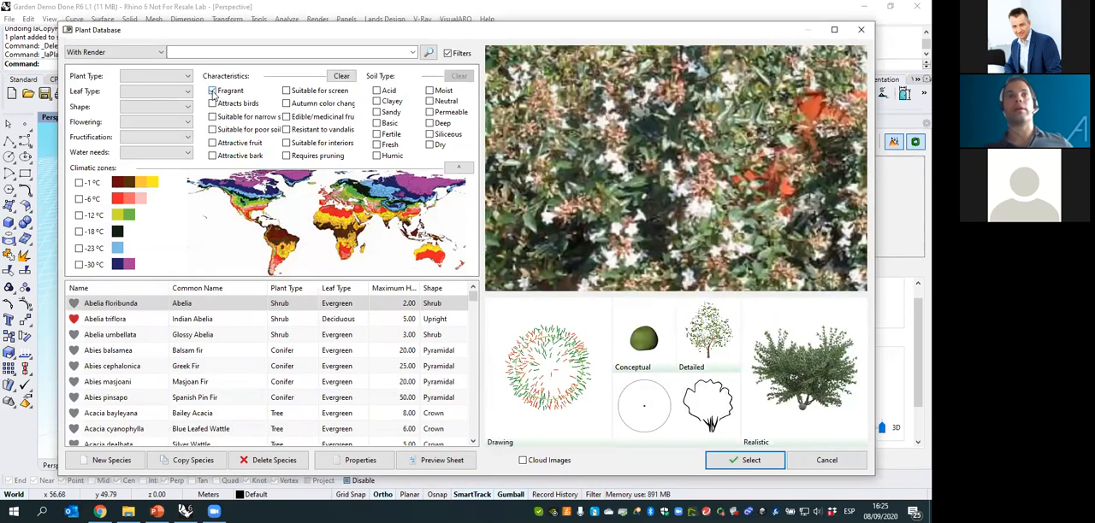
left_click(286, 91)
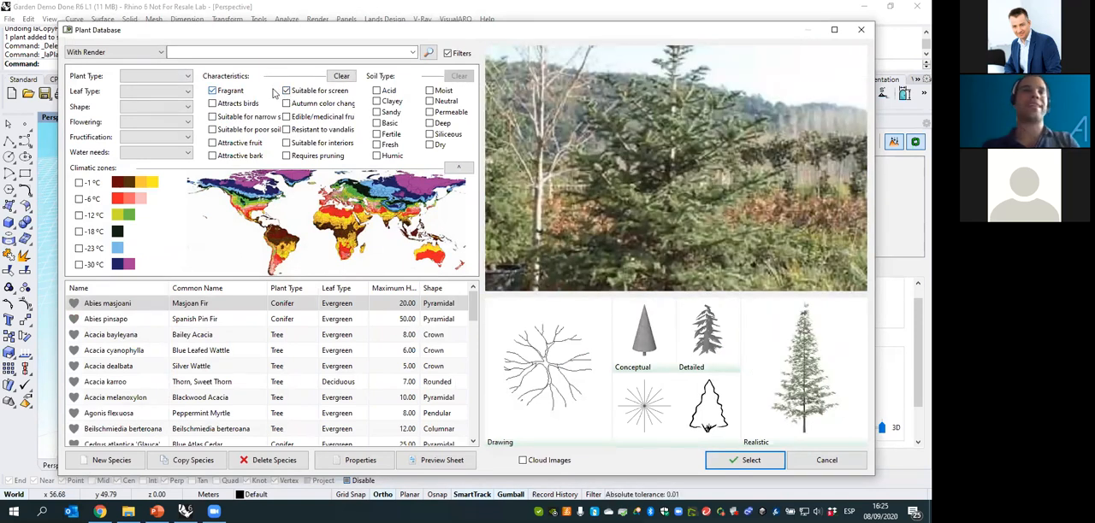
left_click(344, 77)
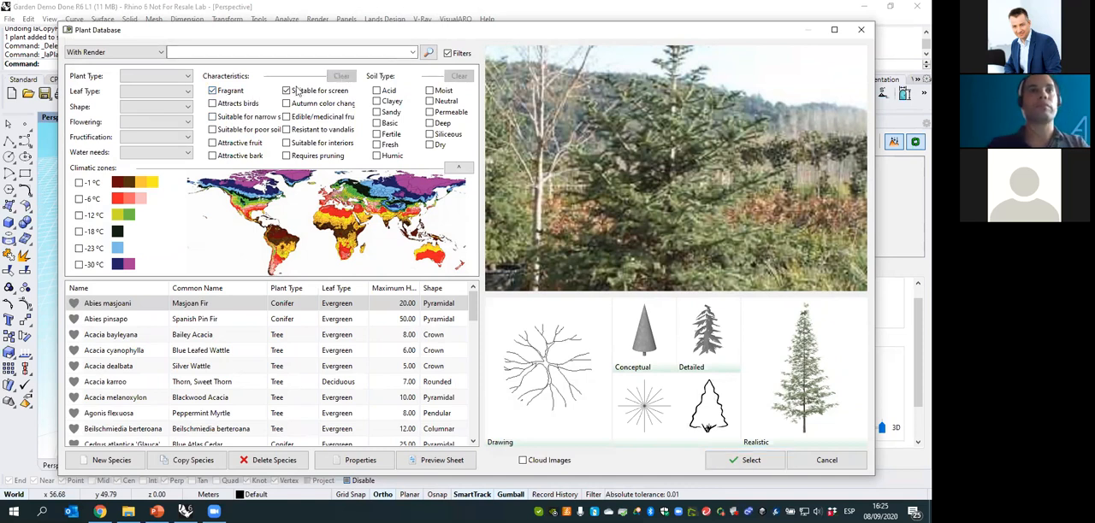
left_click(296, 90)
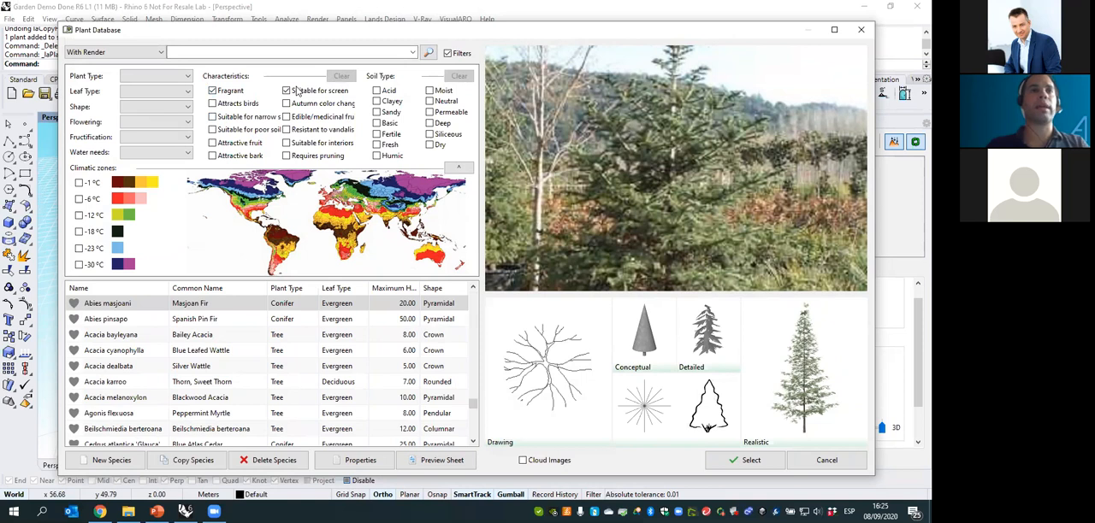
- List all species in the plant database instead of only those with render, and preview the Phoenix roebelenii palm
left_click(107, 52)
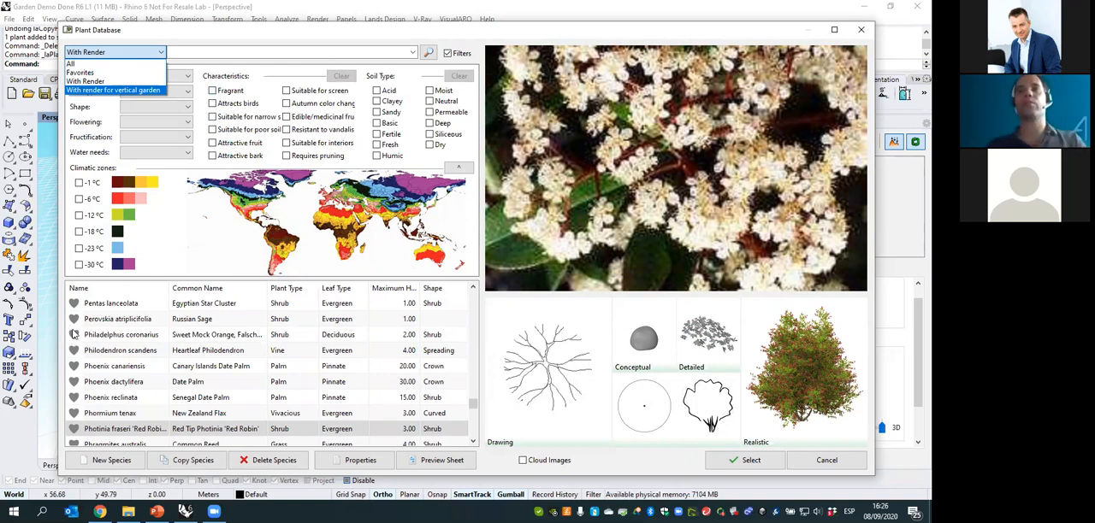
left_click(92, 81)
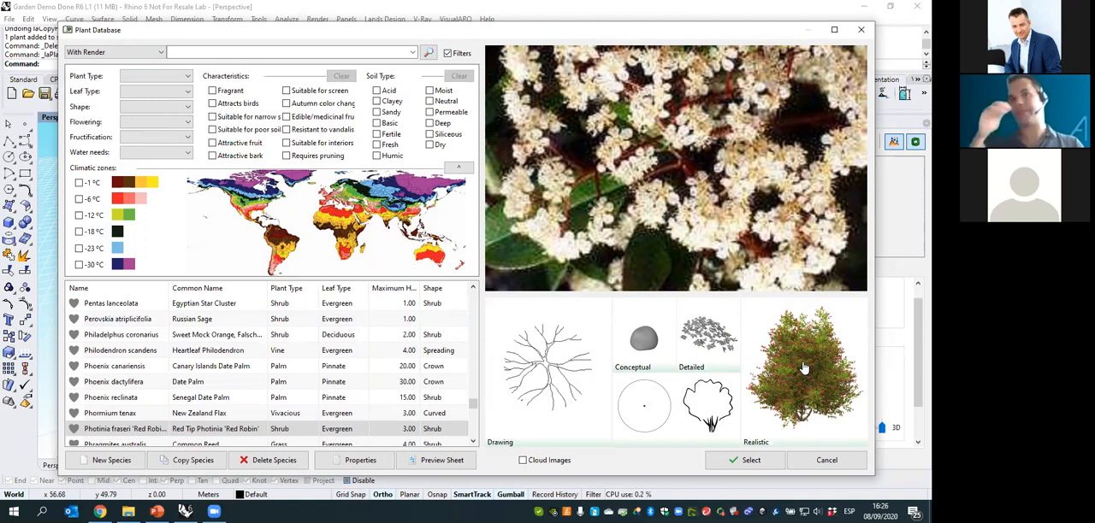
left_click(109, 53)
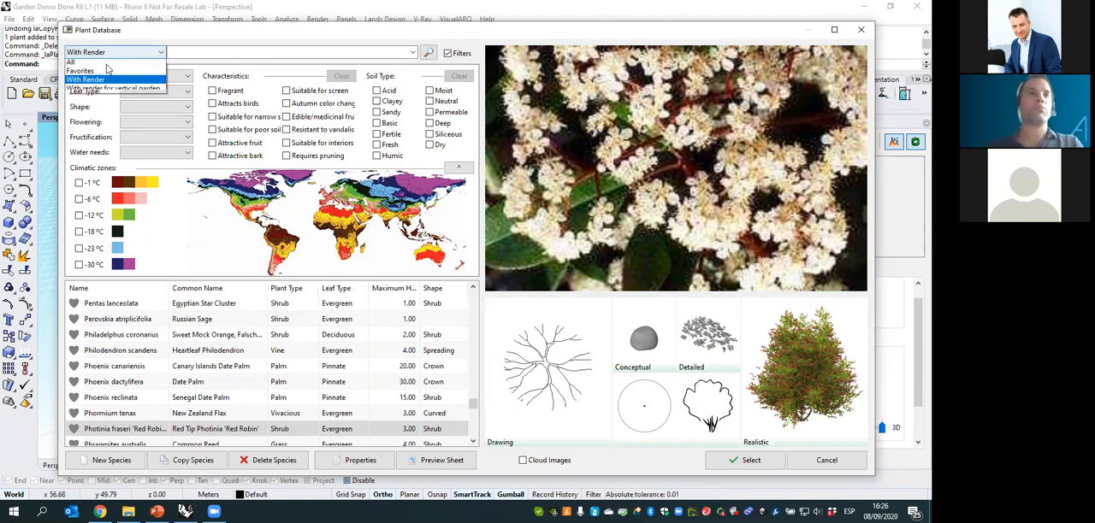
left_click(79, 70)
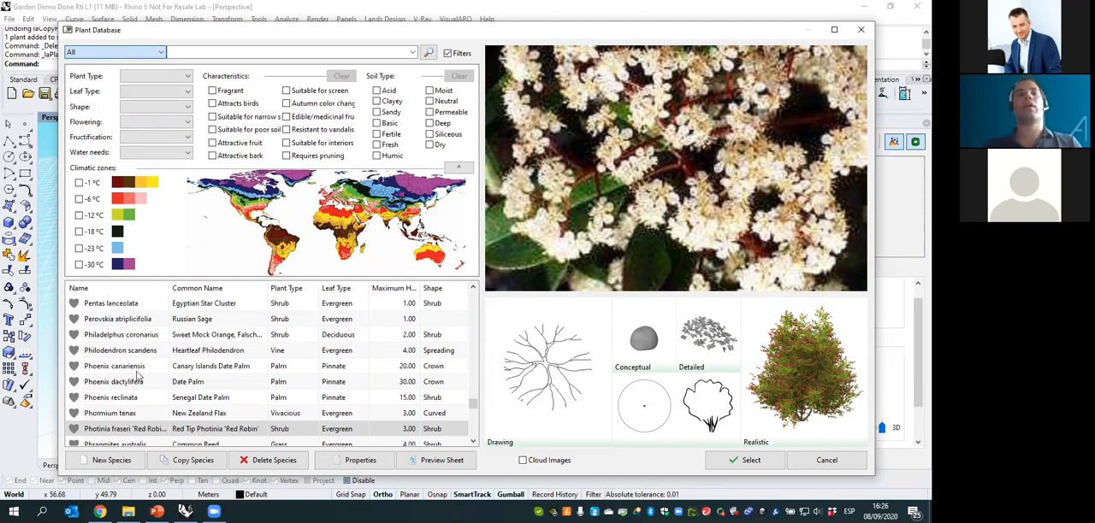
scroll(218, 370, "down", 1)
left_click(219, 368)
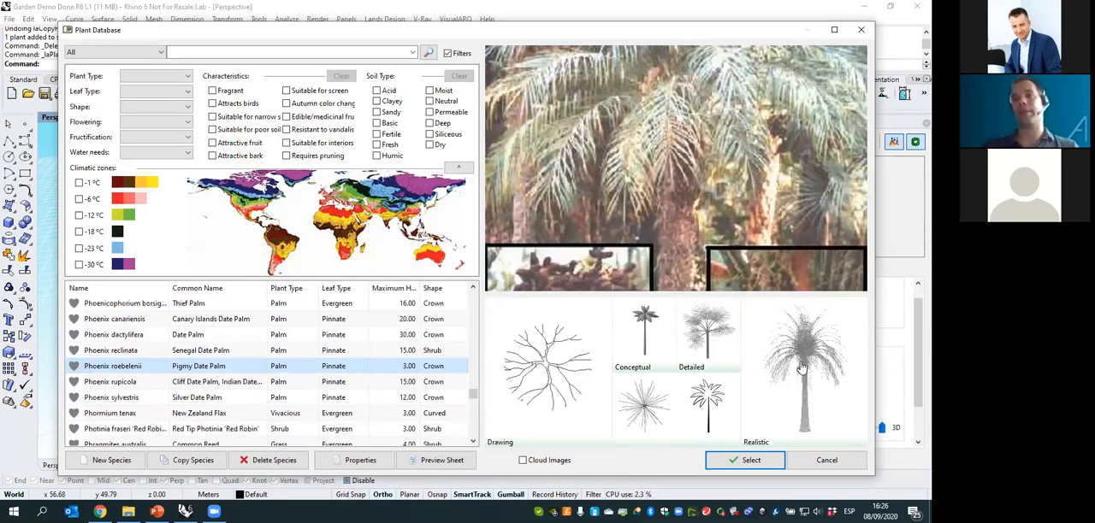
- Search the plant database for "lemon", choose Citrus lemon and turn on its cloud images
left_click(390, 53)
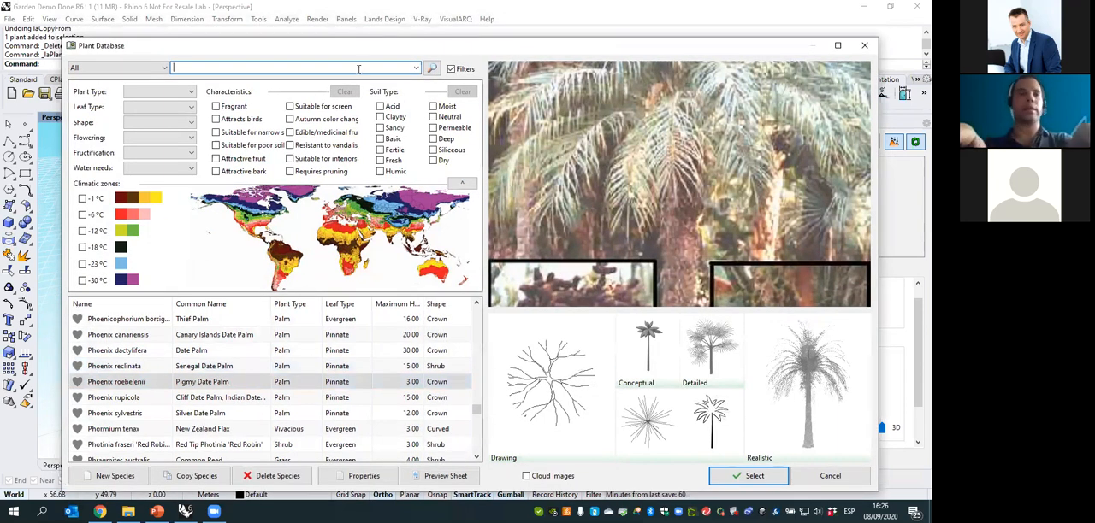
type("lem")
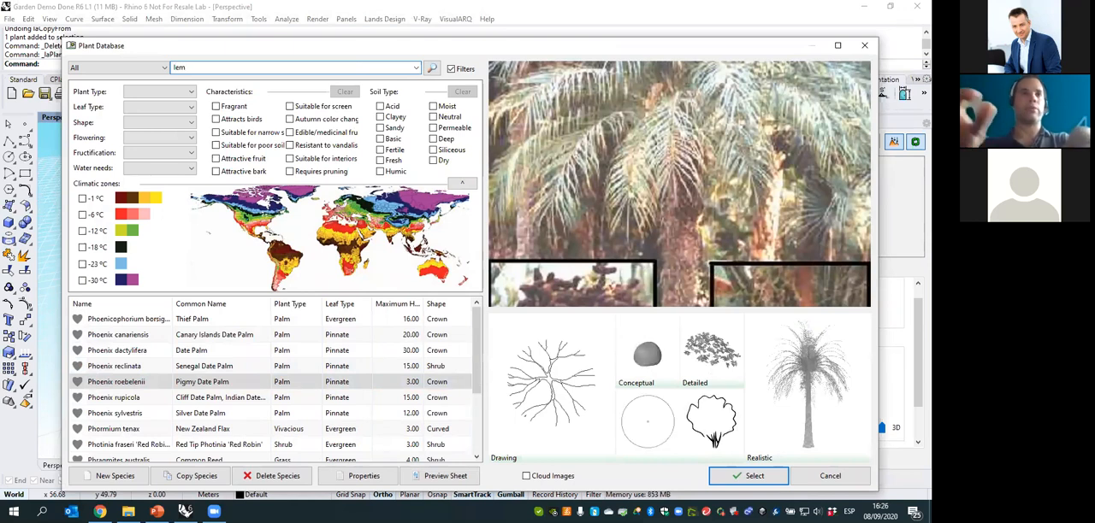
type("on")
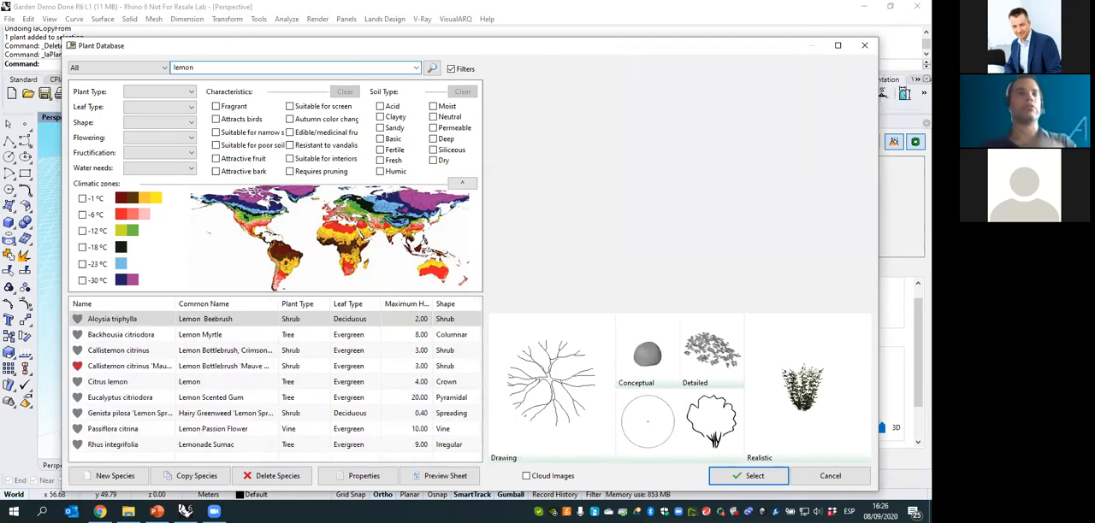
left_click(136, 382)
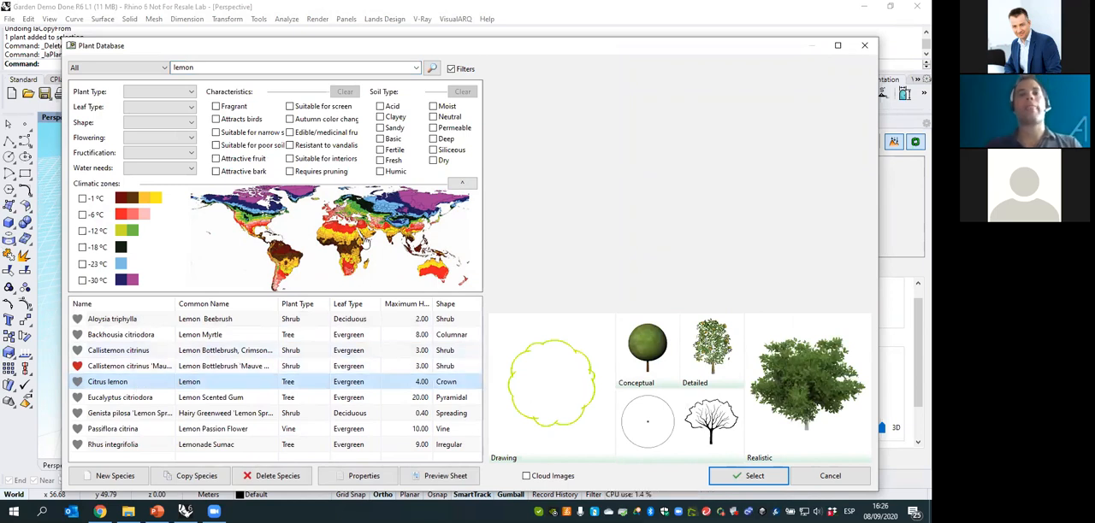
left_click(527, 478)
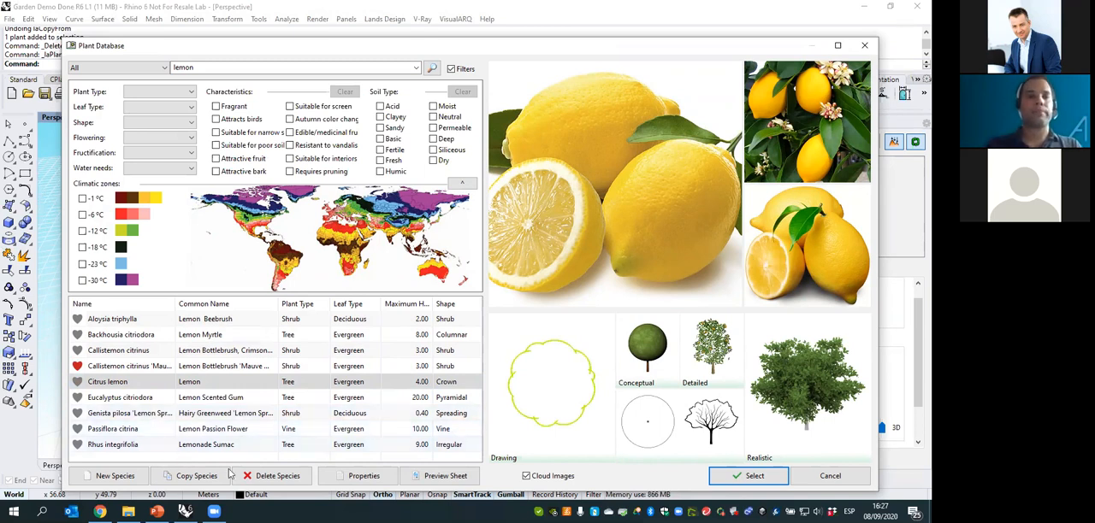
- Open the Citrus lemon properties and review its species information, morphology, characteristics and display settings
left_click(355, 482)
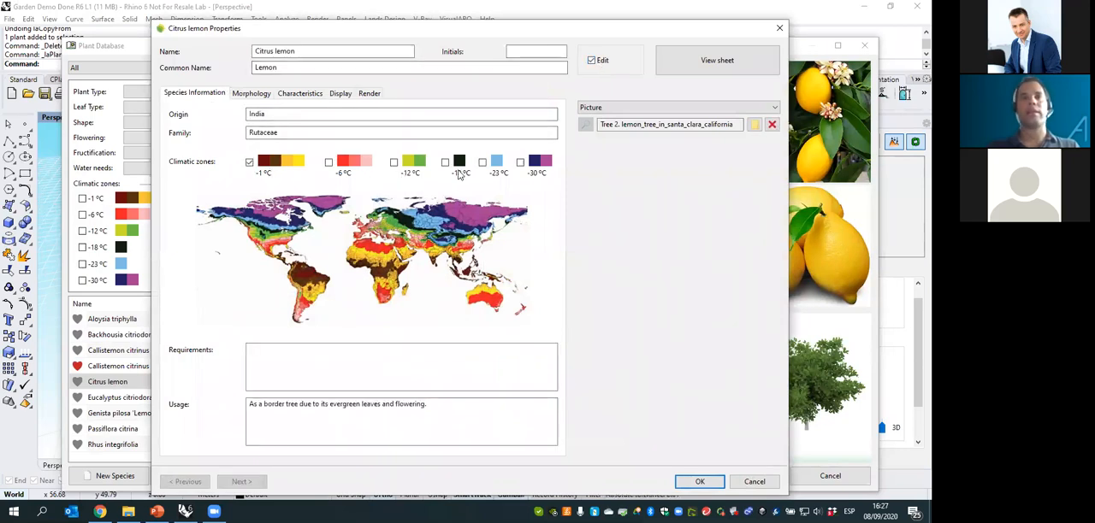
left_click(260, 96)
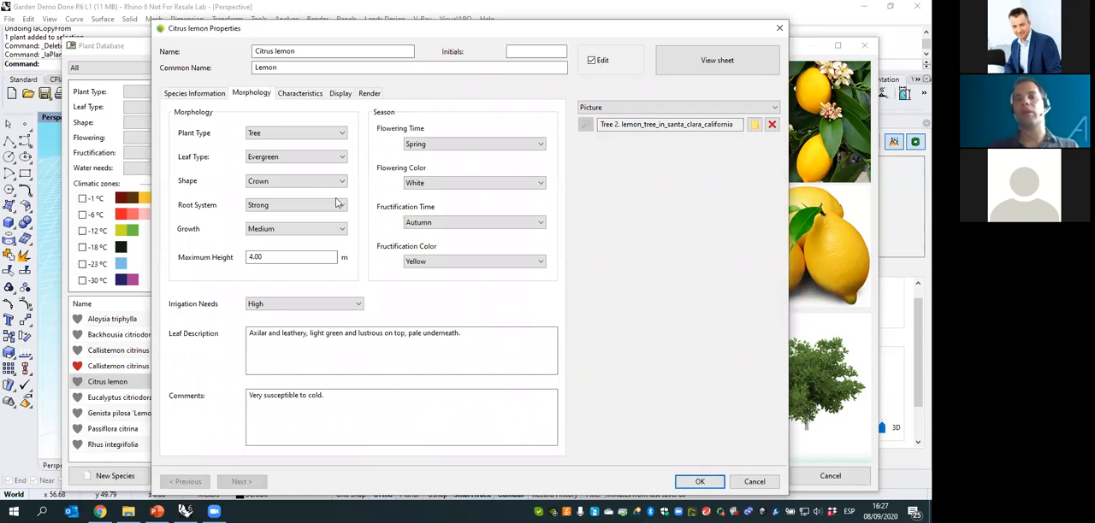
left_click(308, 97)
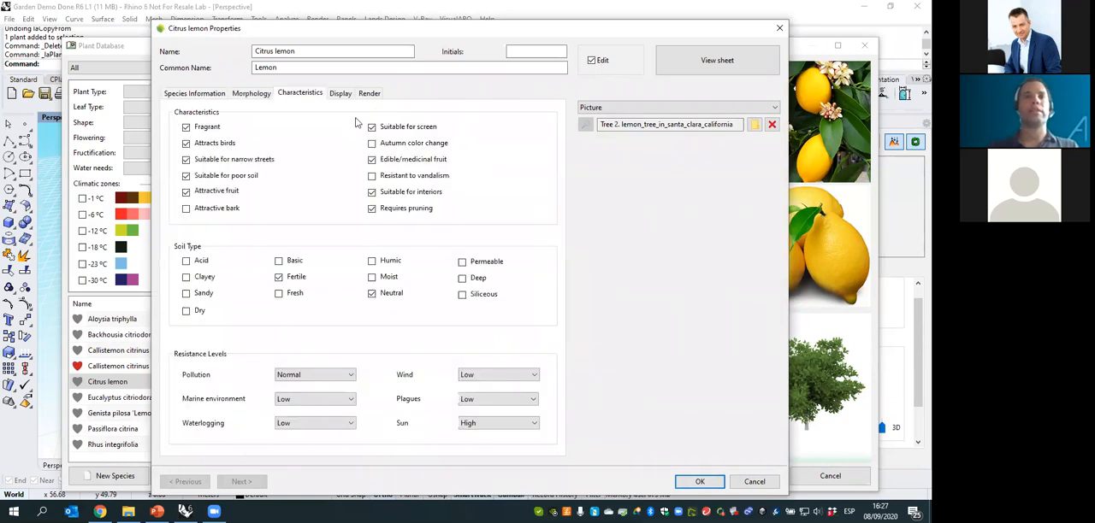
left_click(345, 97)
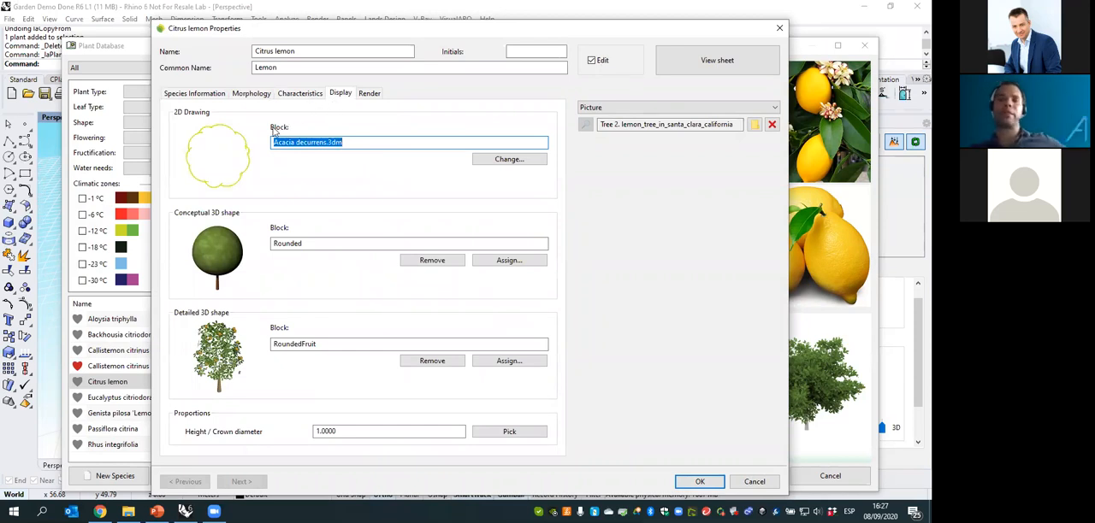
- Replace the Citrus lemon's 2D drawing block with the Cocculus laurifolius crown
left_click(520, 164)
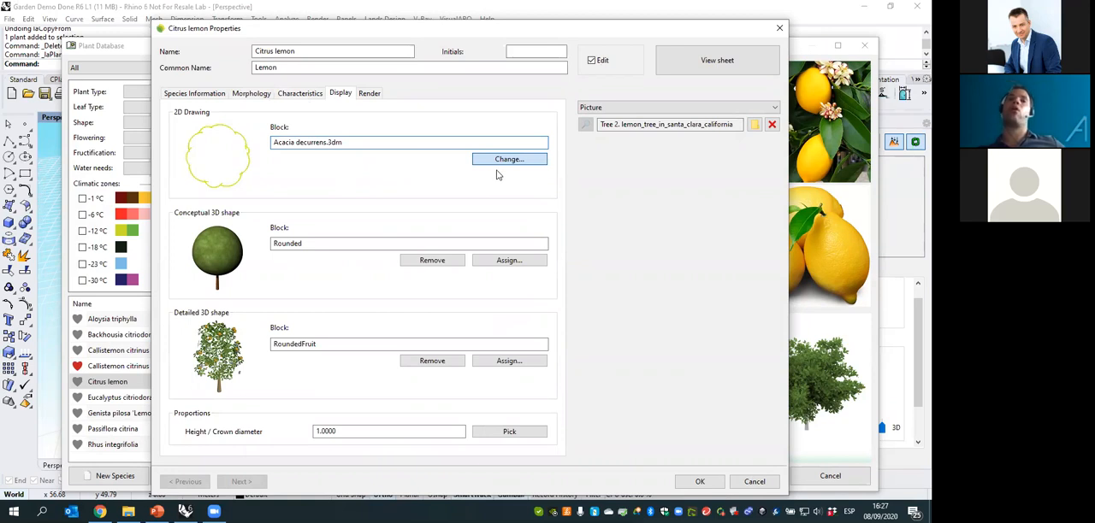
left_click_drag(530, 160, 528, 240)
left_click(449, 268)
left_click(447, 241)
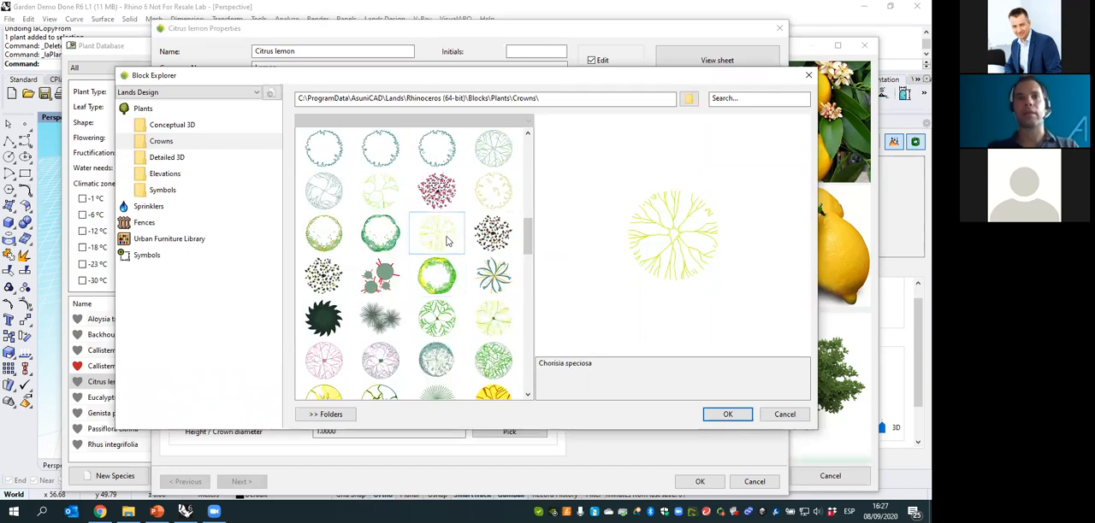
left_click(445, 275)
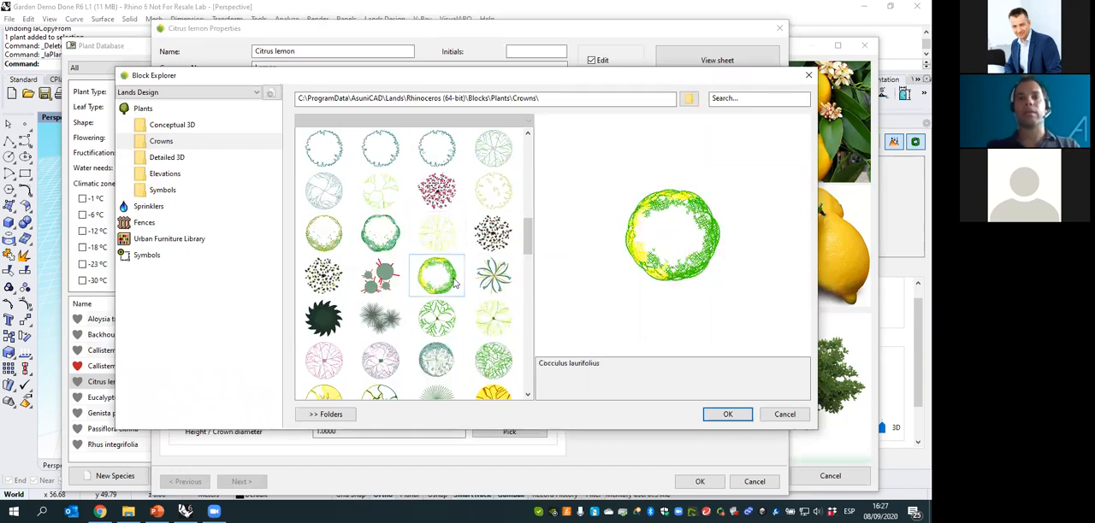
left_click(728, 414)
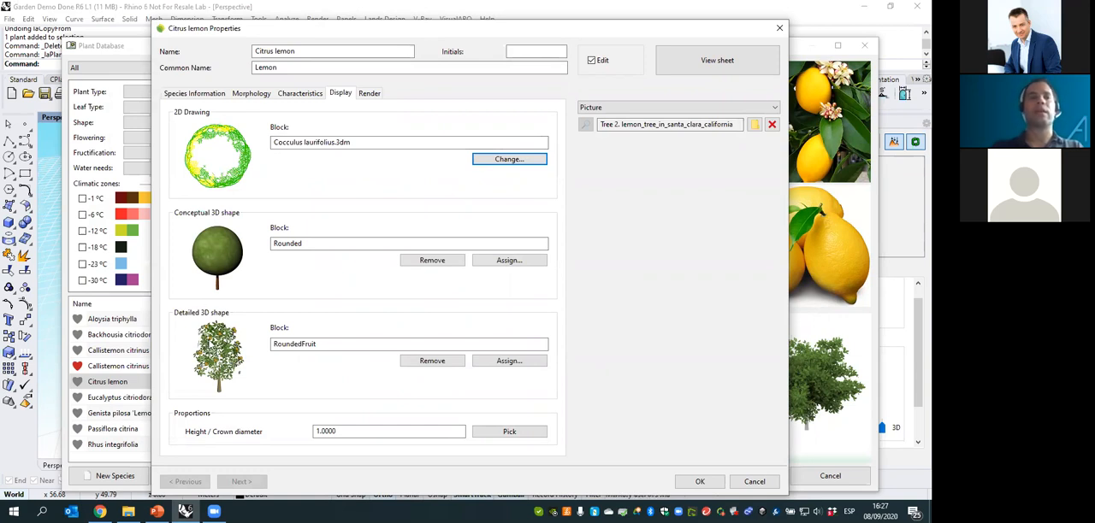
- Review the Citrus lemon's realistic 3D shape and browse the available nXt plant files without replacing it
left_click(376, 97)
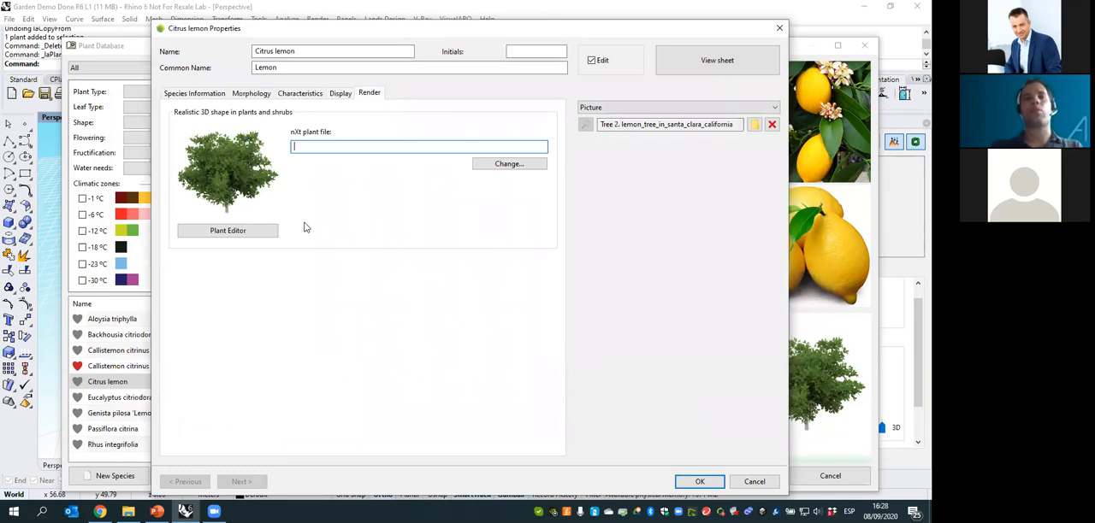
left_click(509, 163)
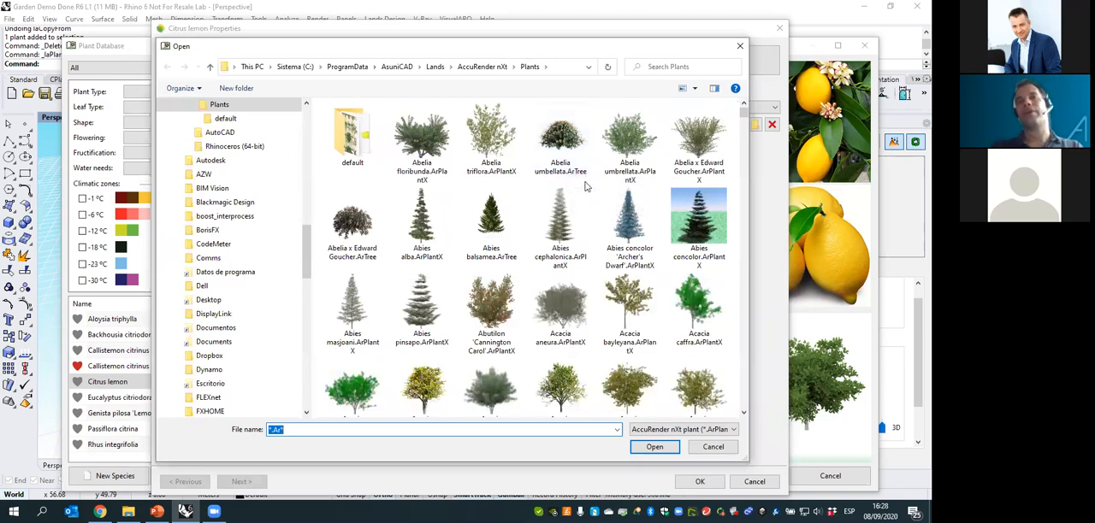
left_click(570, 413)
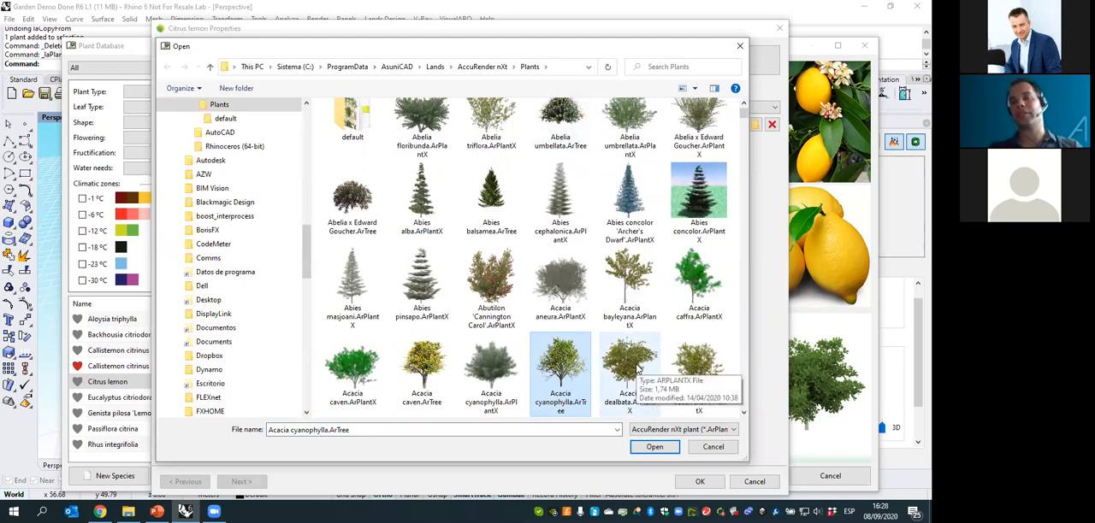
left_click(702, 451)
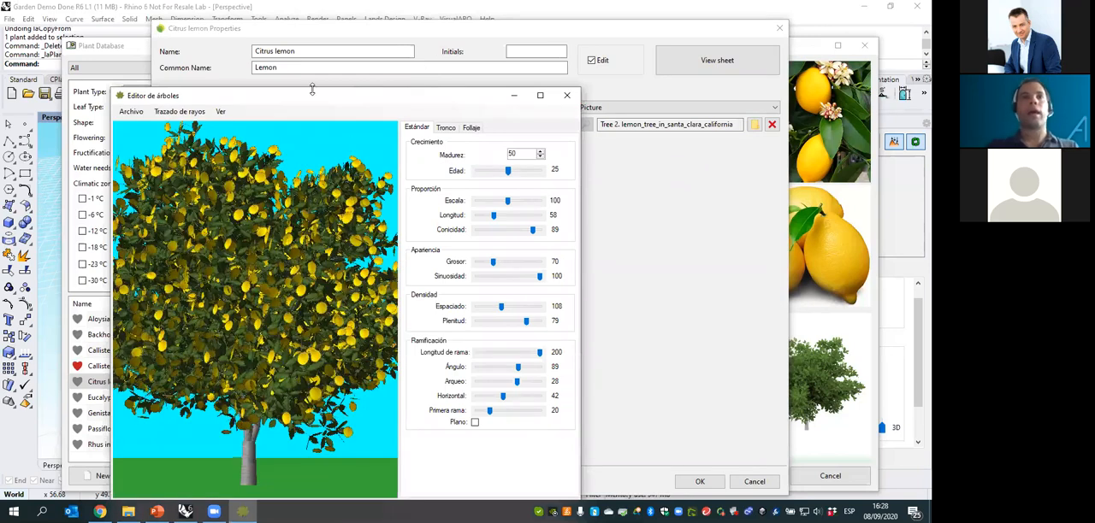
- Reshape the lemon tree in the plant editor with Longitud 72, Arqueo -36, Horizontal 66 and Primera rama 78
left_click_drag(319, 98, 335, 86)
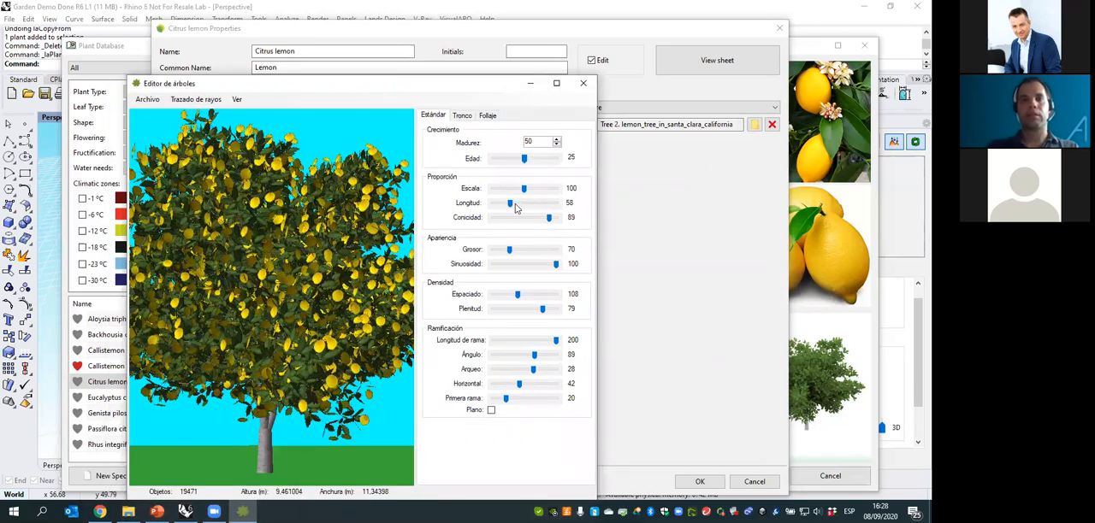
left_click_drag(511, 204, 533, 206)
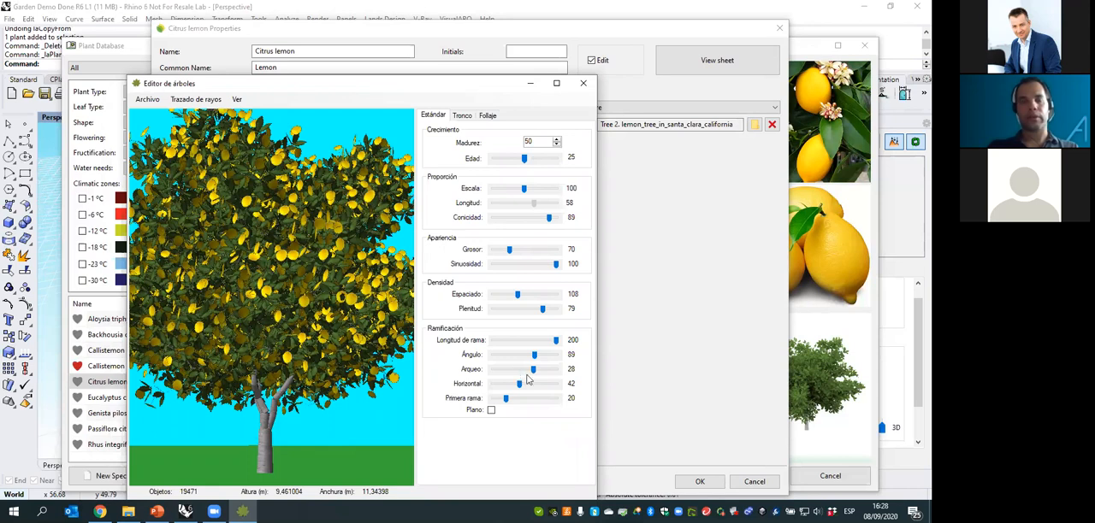
left_click(532, 370)
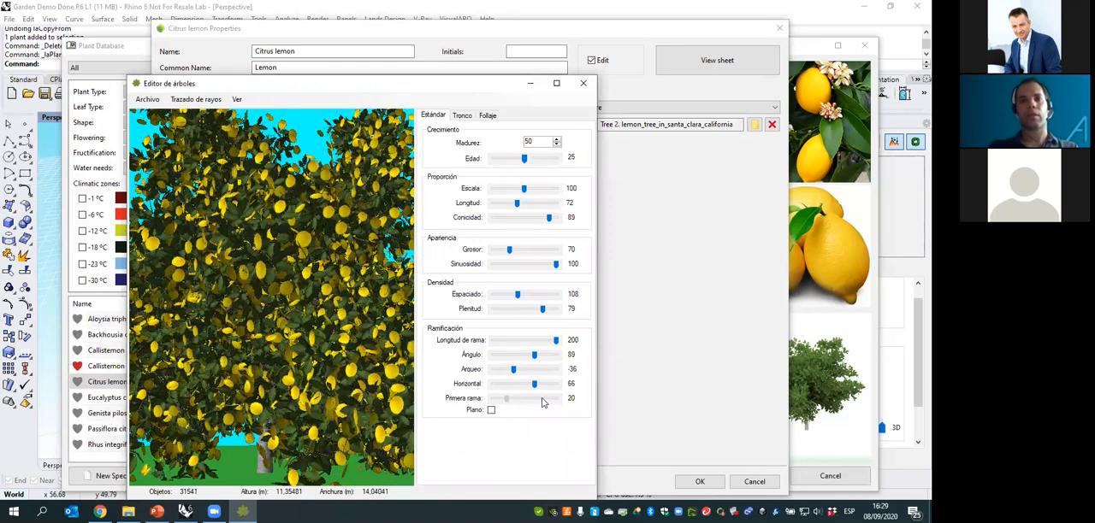
left_click(542, 403)
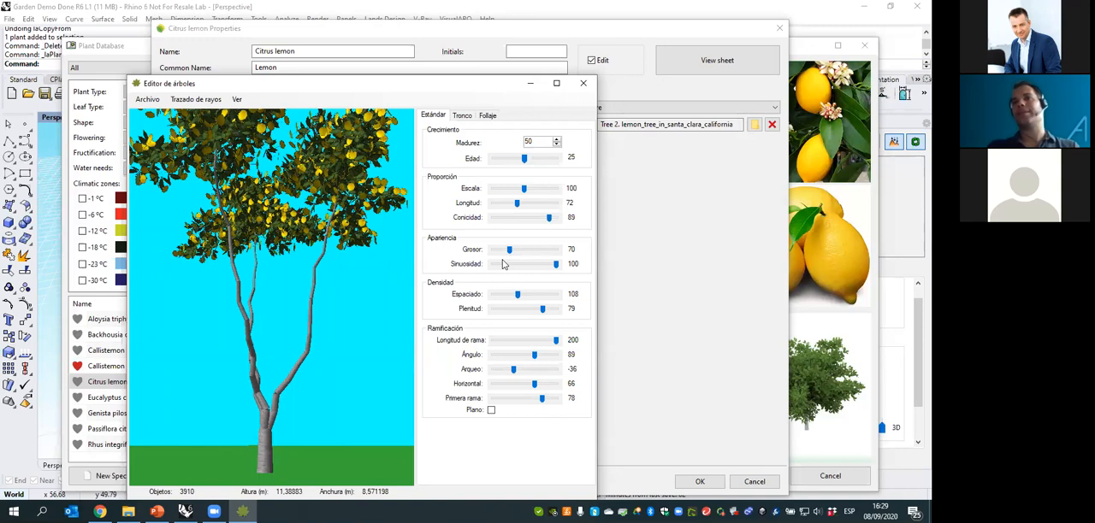
- Review the lemon tree's trunk settings and its seasonal foliage and fruit definitions, from default through New definition 4
left_click(469, 117)
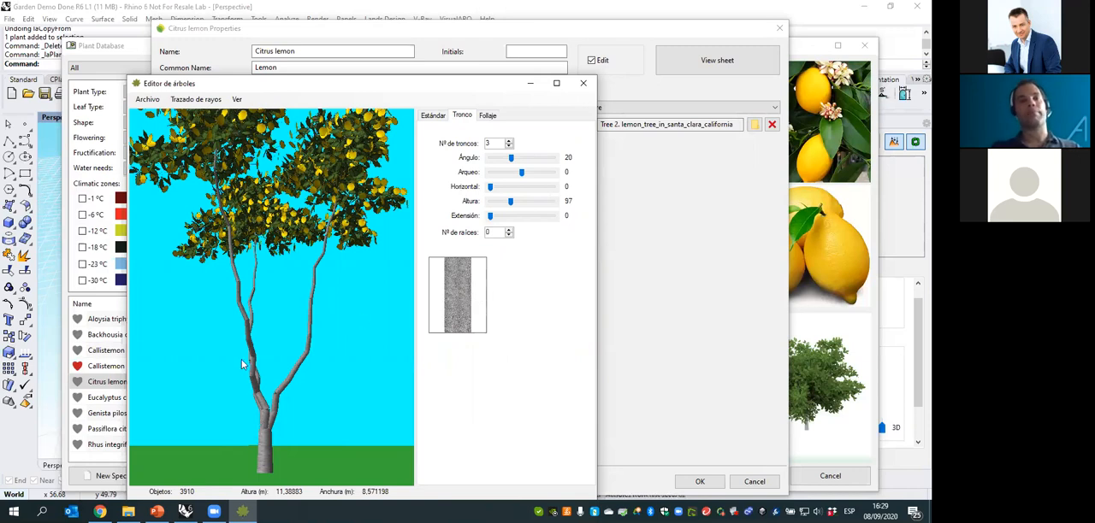
left_click(487, 116)
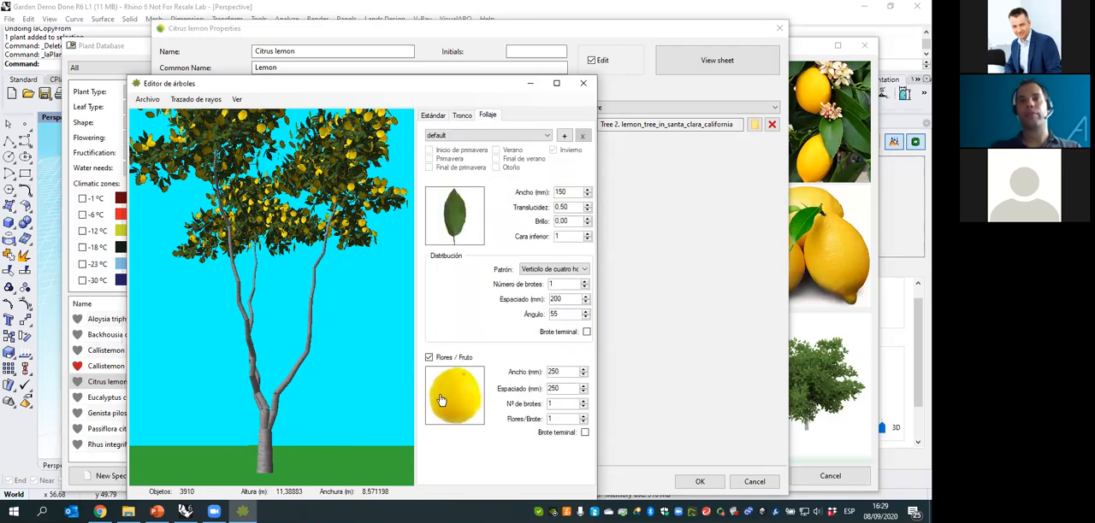
left_click(513, 137)
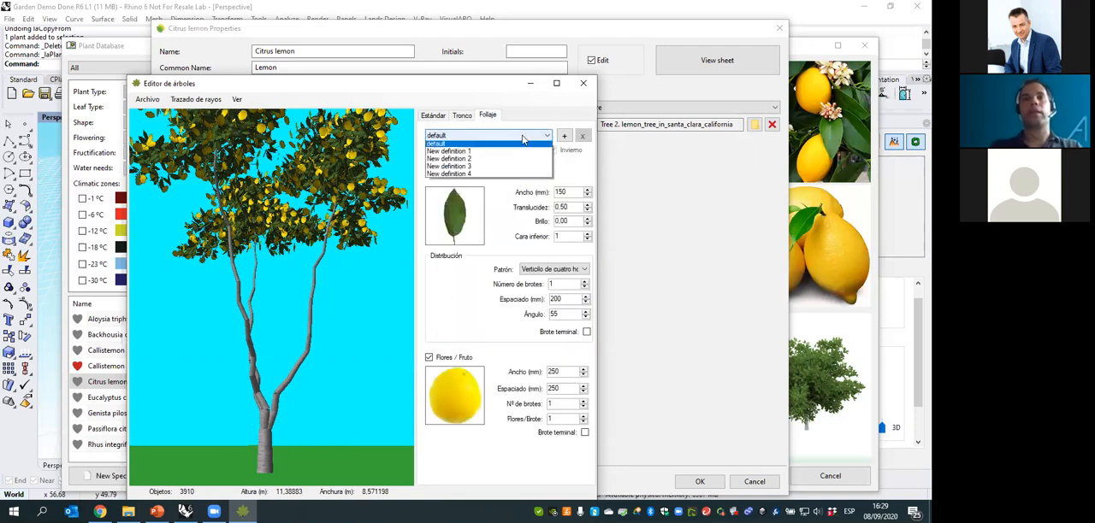
left_click(476, 146)
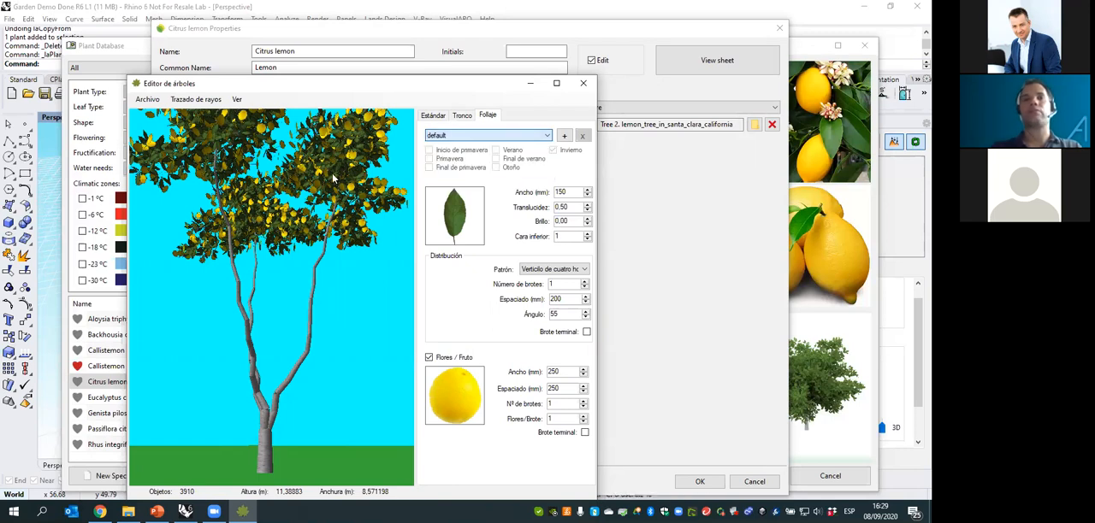
left_click(513, 135)
left_click(462, 155)
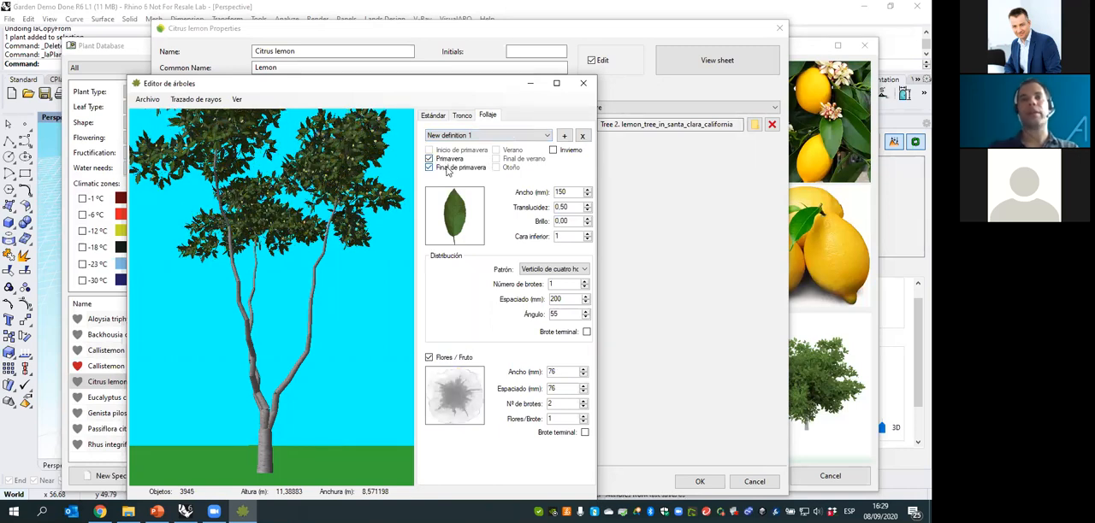
left_click(479, 135)
left_click(461, 164)
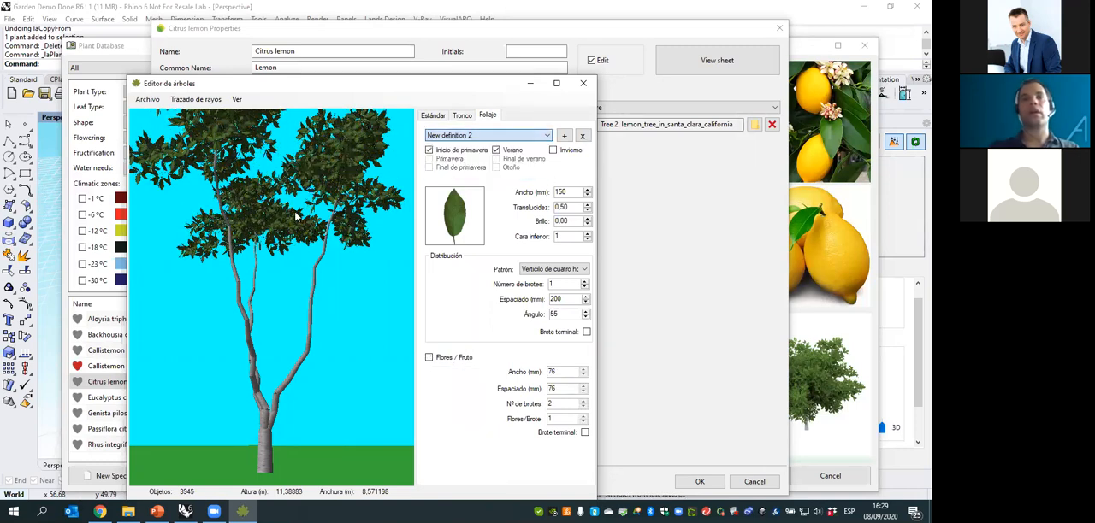
left_click(479, 135)
left_click(462, 173)
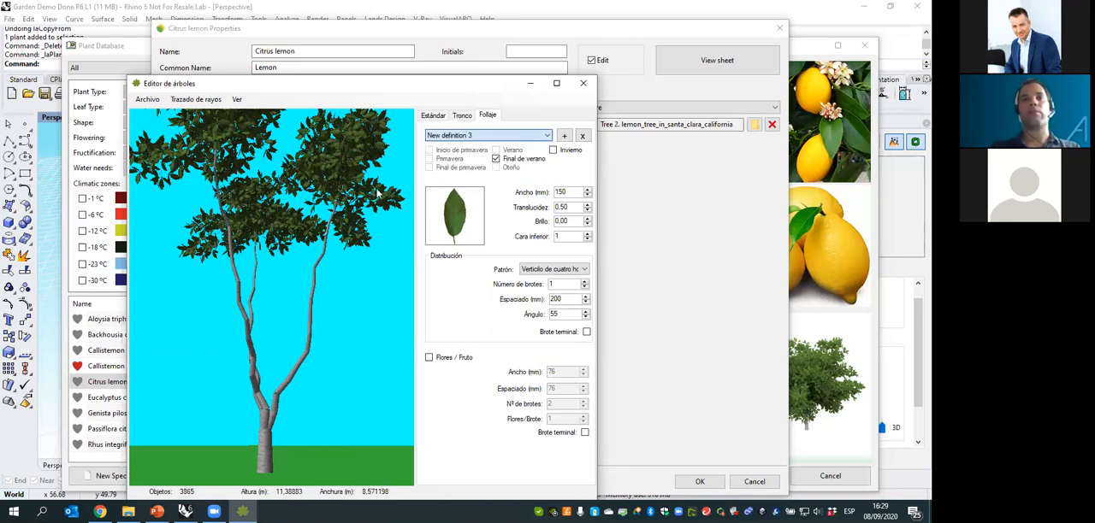
left_click(459, 137)
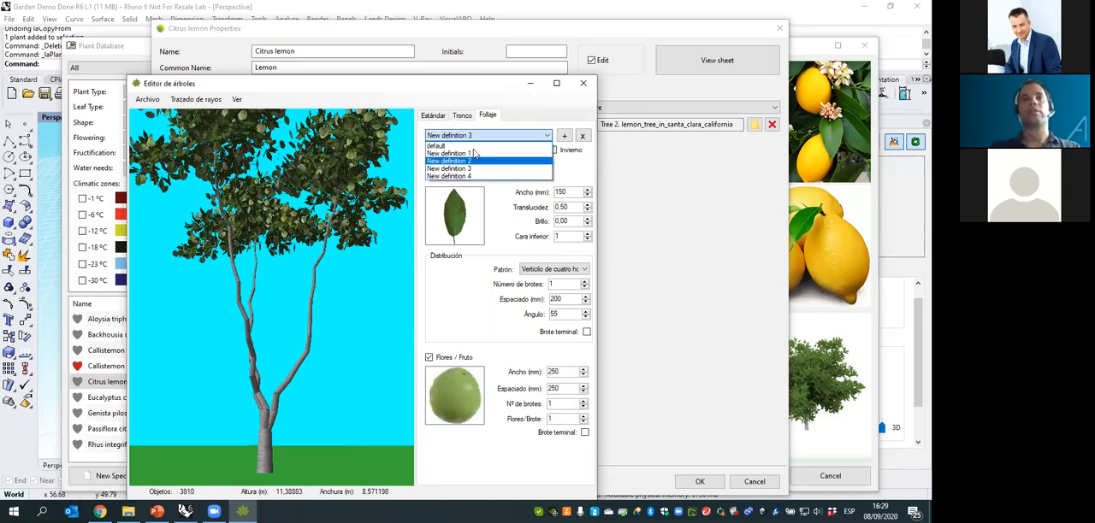
left_click(465, 176)
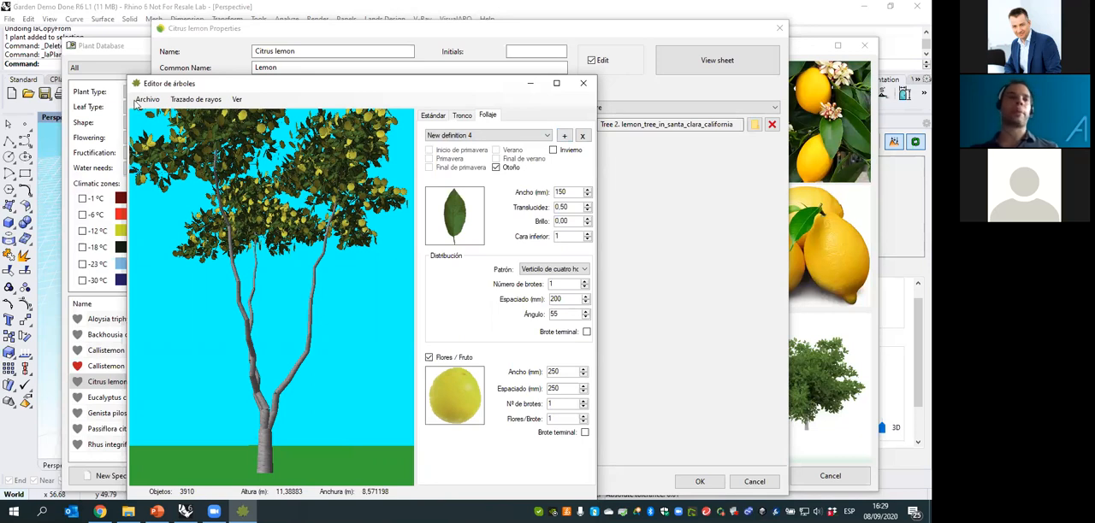
- Try a new Conífera tree in the plant editor with the branches' Horizontal value set to 60
left_click(142, 100)
mouse_move(175, 116)
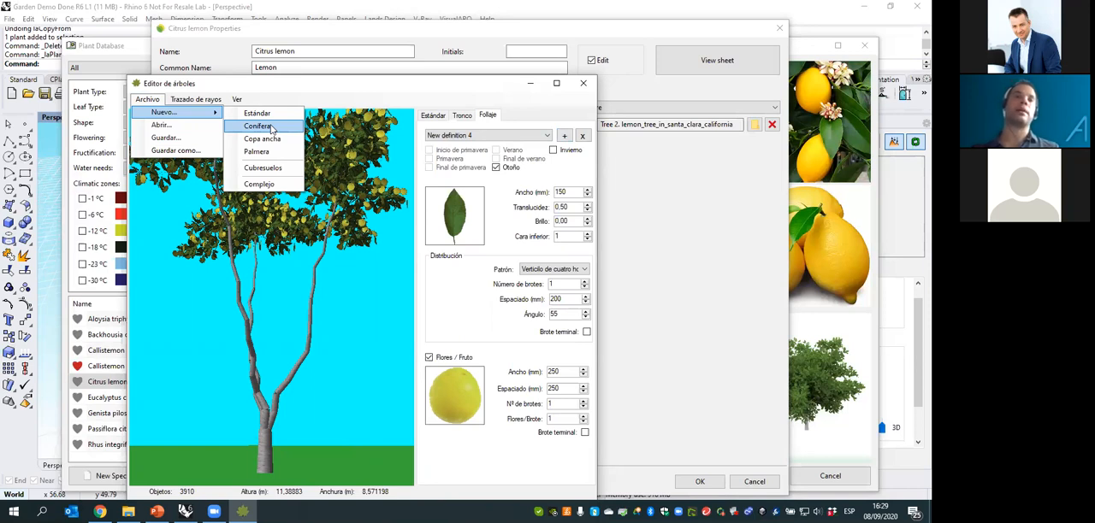
left_click(272, 128)
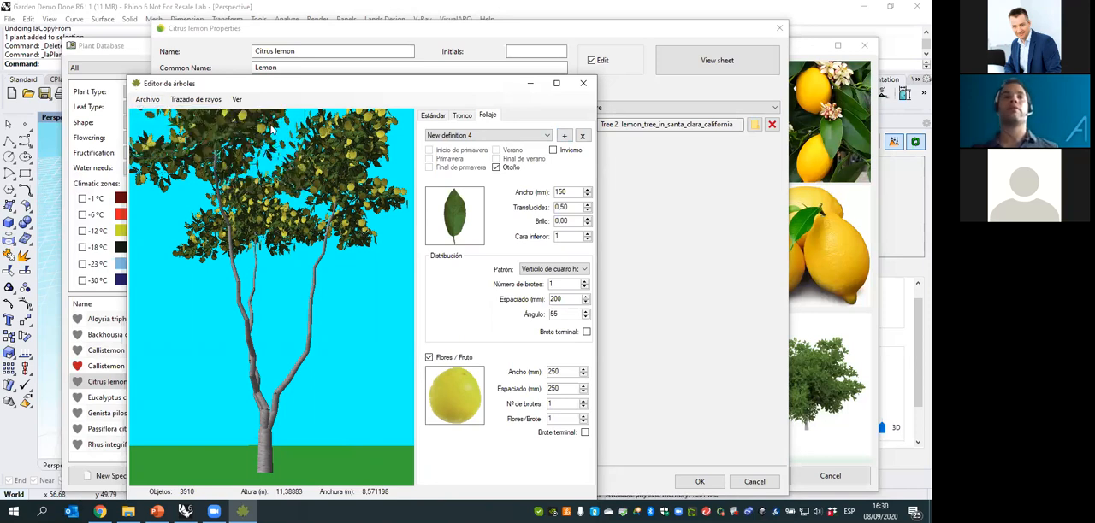
left_click(434, 288)
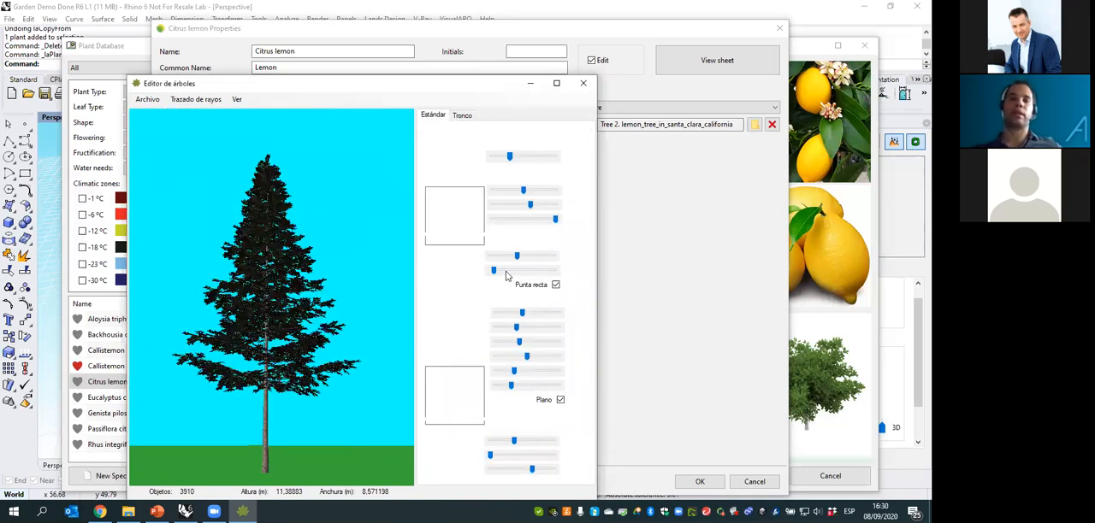
mouse_move(514, 370)
left_mouse_down()
mouse_move(527, 371)
mouse_move(505, 372)
mouse_move(531, 372)
left_mouse_up()
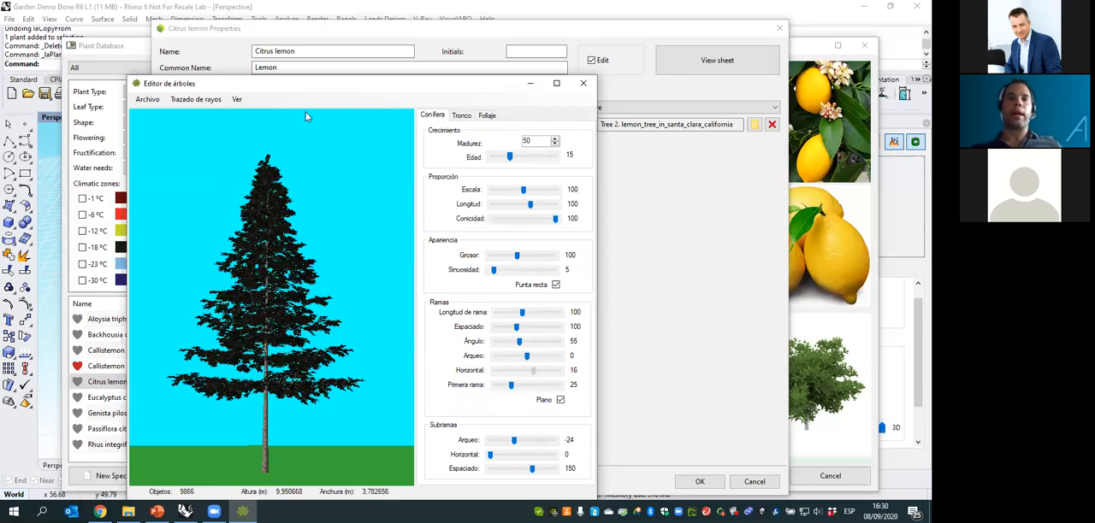
- Close the plant editor without saving the changes and cancel the Citrus lemon properties
left_click(582, 83)
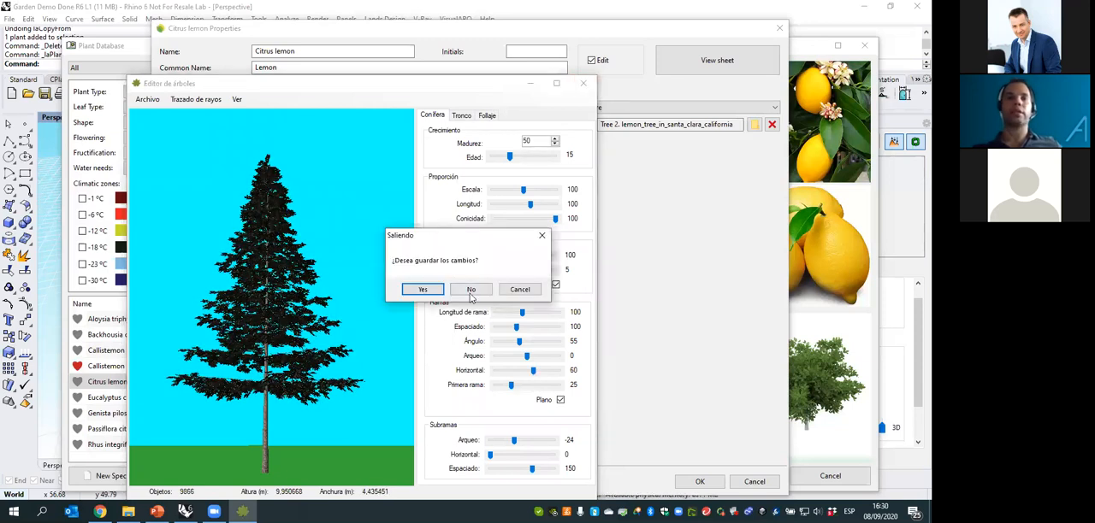
left_click(471, 291)
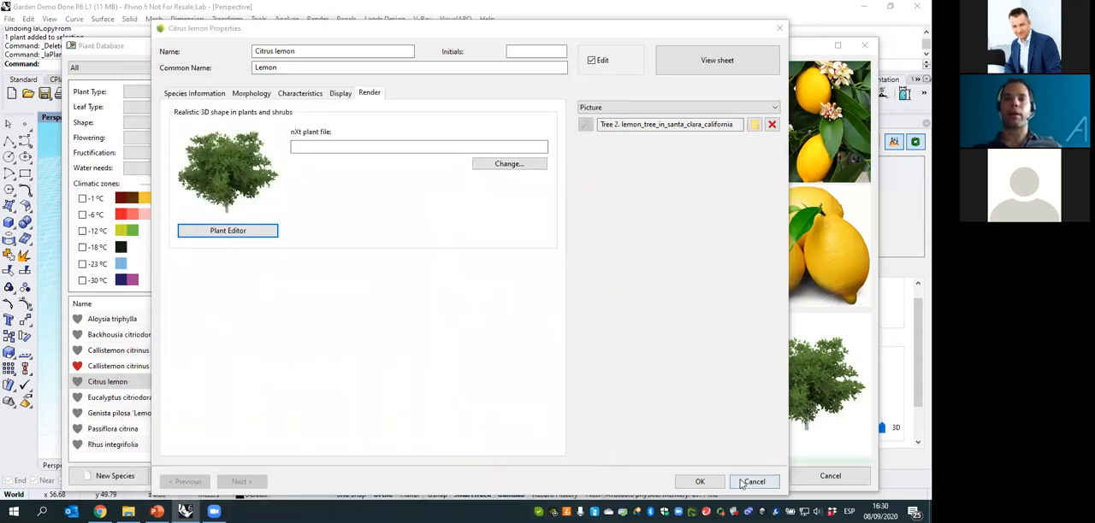
left_click(743, 484)
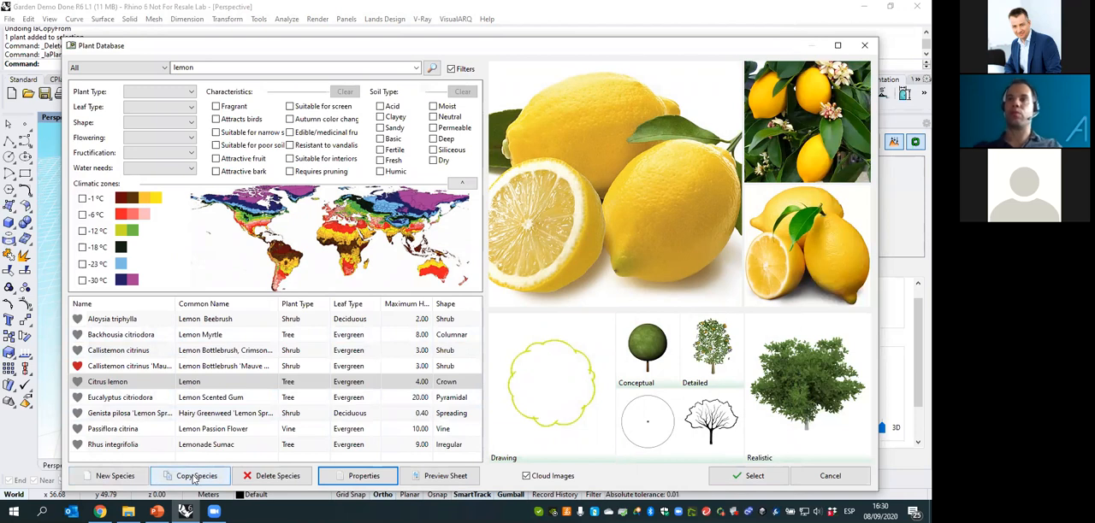
- Open a blank new species form, review its information, morphology, characteristics and display settings, and cancel it
left_click(111, 482)
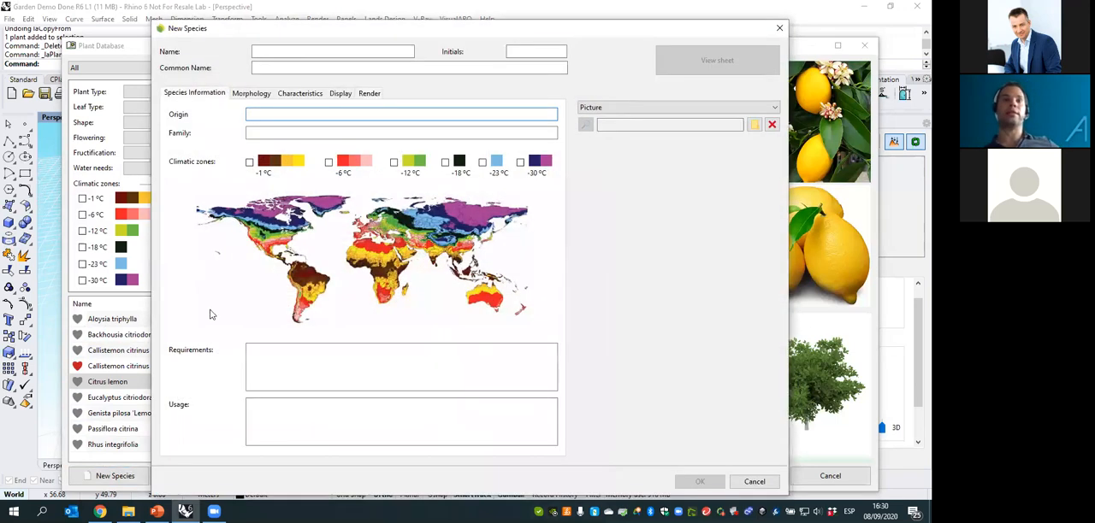
left_click(252, 95)
left_click(300, 94)
left_click(342, 96)
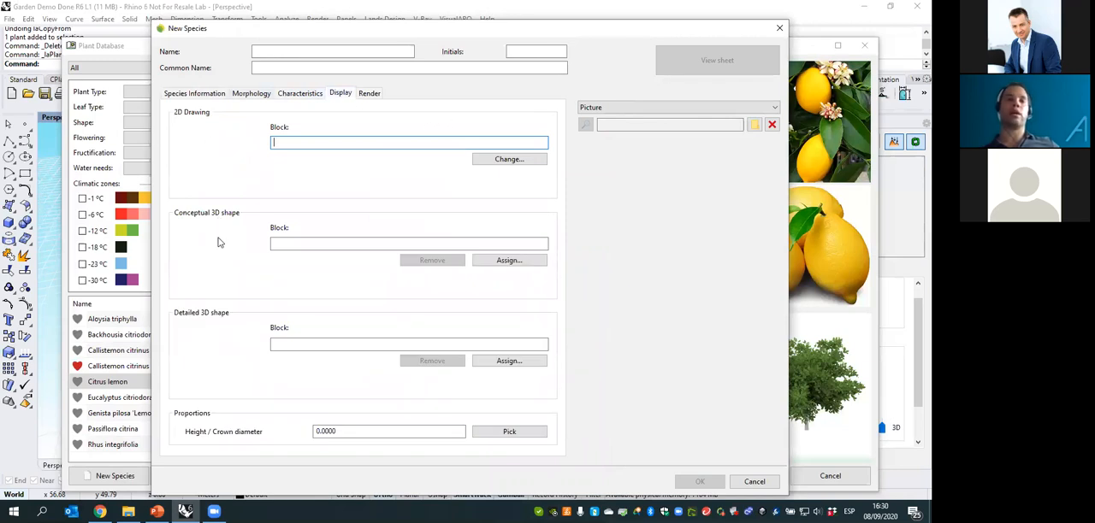
left_click(754, 484)
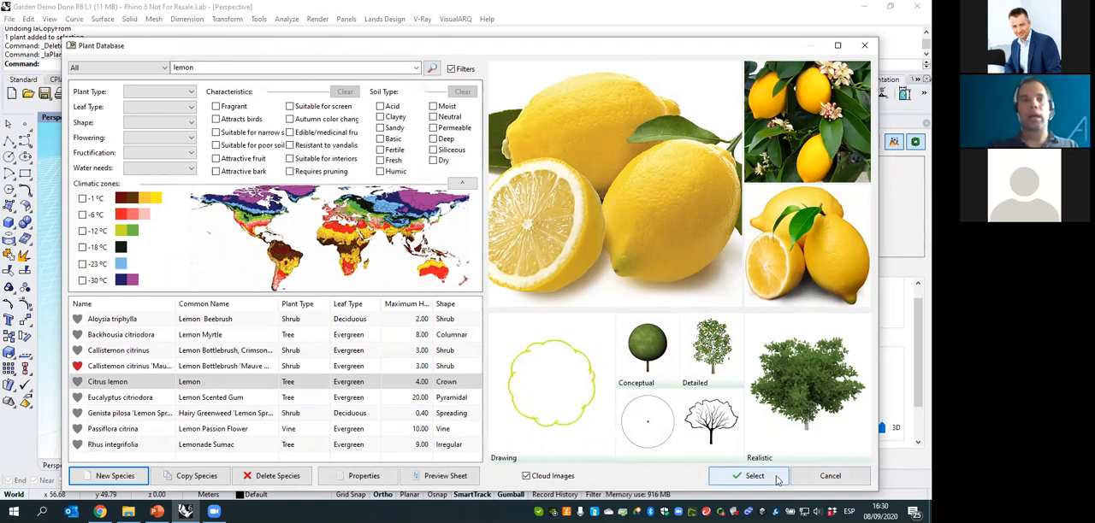
- Choose Citrus lemon for insertion with crown diameter 3.18, approximate height 2.64 and 50% natural variation
left_click(760, 480)
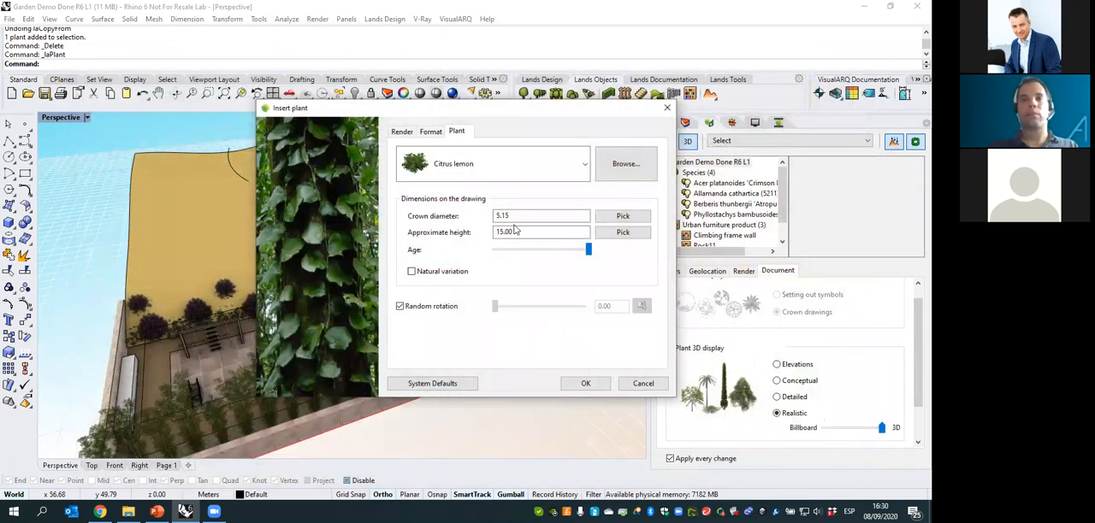
left_click_drag(581, 254, 556, 252)
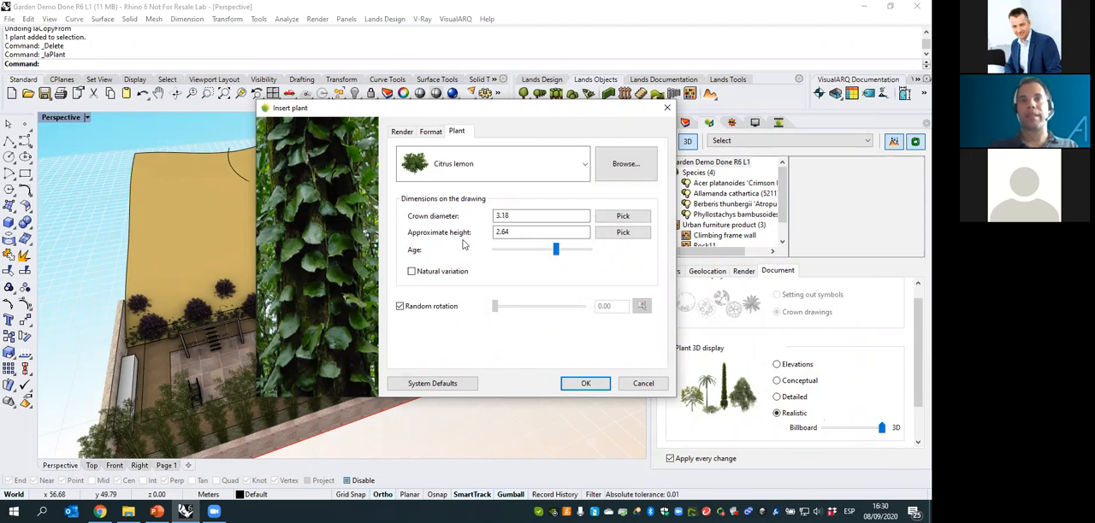
left_click(411, 272)
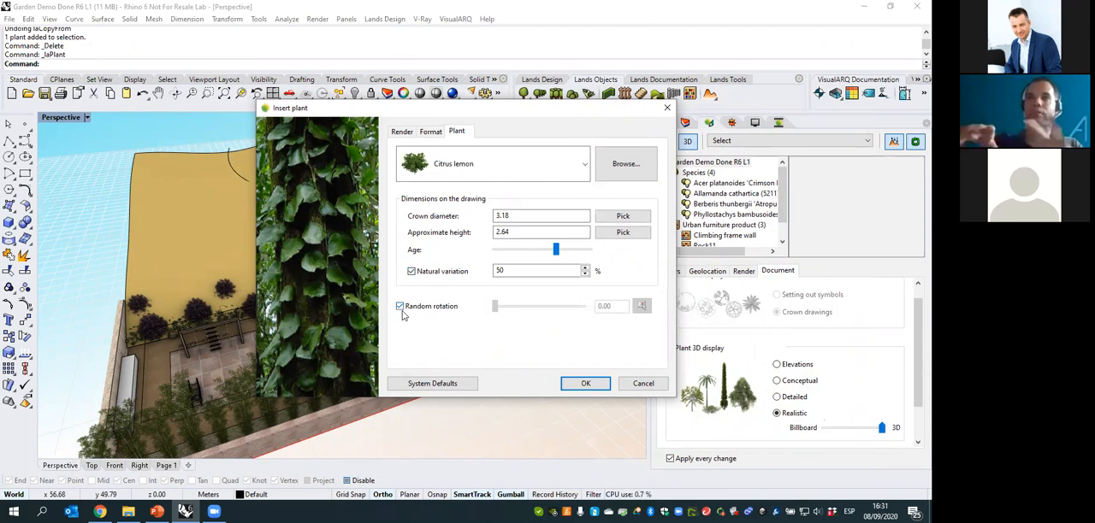
left_click(577, 386)
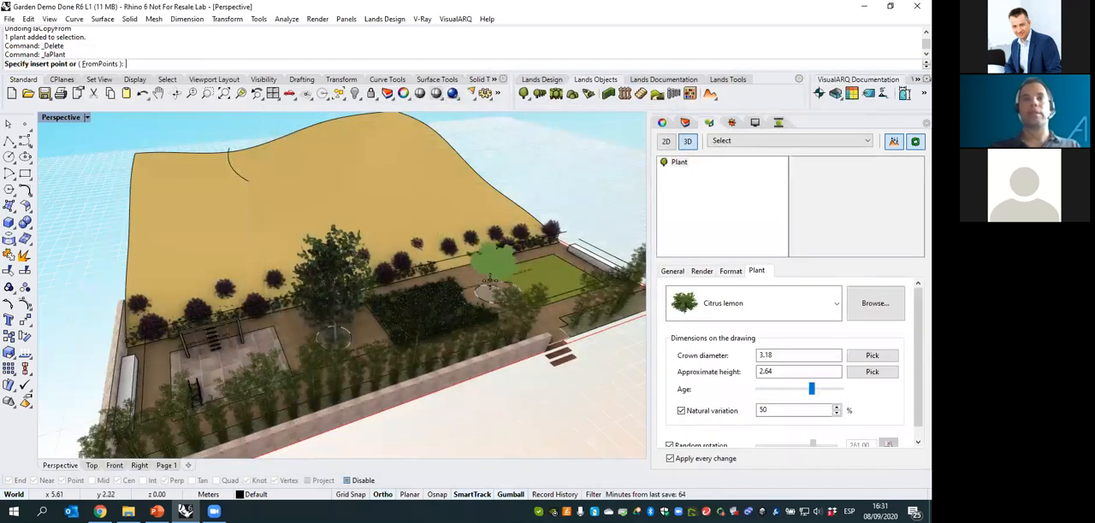
- Place one Citrus lemon in the round gravel bed beside the lawn and finish inserting plants
scroll(488, 285, "up", 3)
scroll(489, 285, "up", 5)
left_click(486, 332)
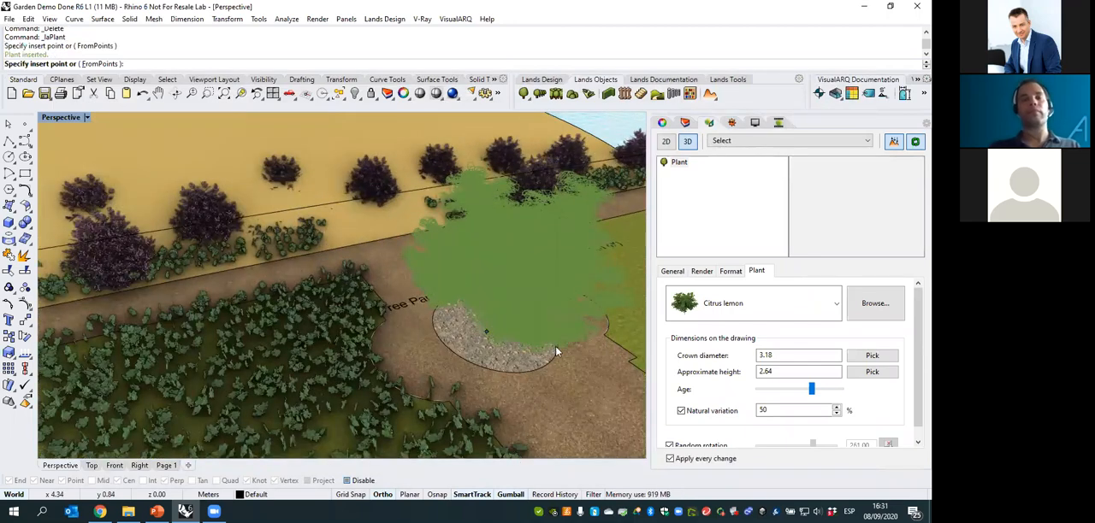
key("Escape")
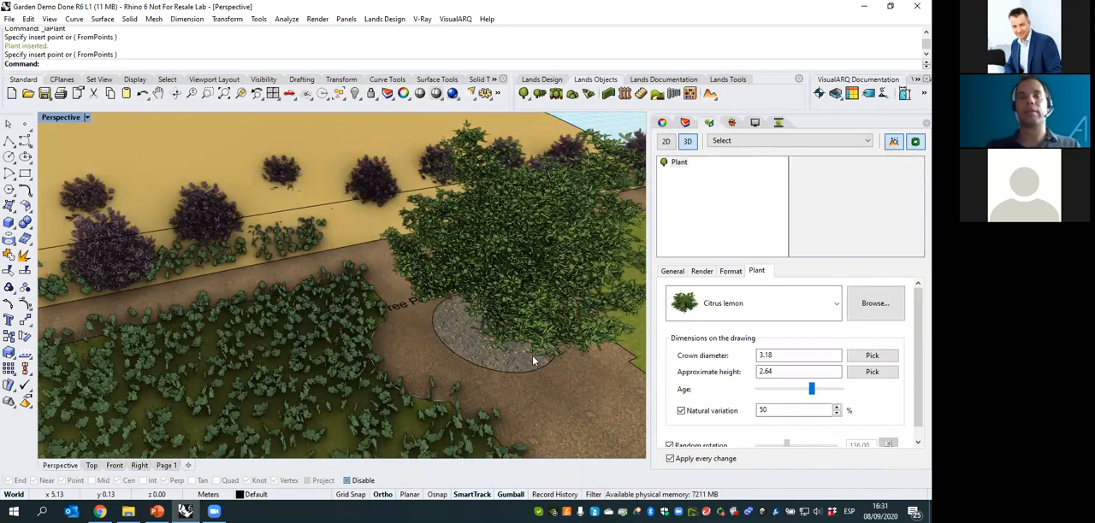
- Reduce the inserted Citrus lemon's age to give a crown diameter of 3.47 and a height of 2.88
left_click(532, 355)
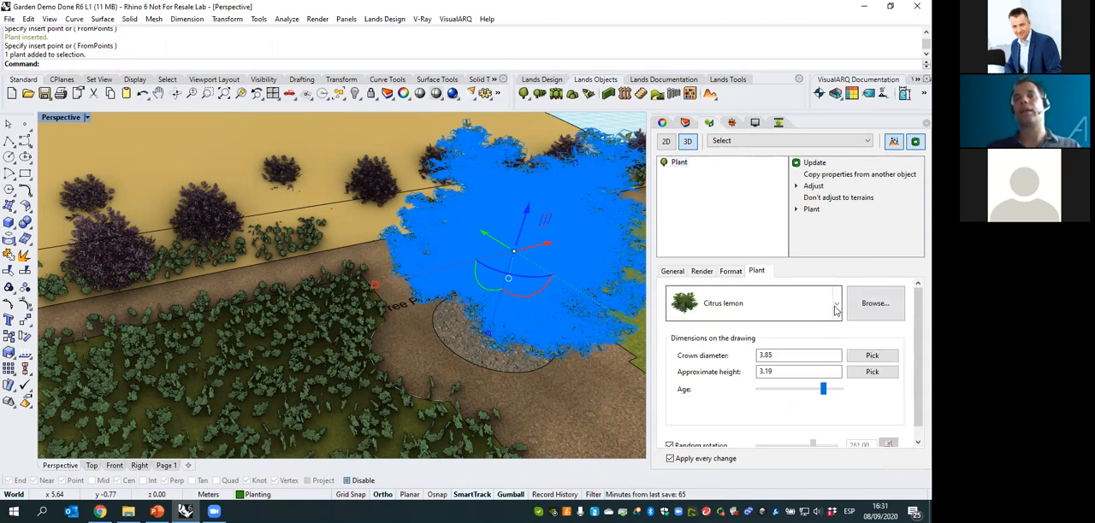
left_click(834, 310)
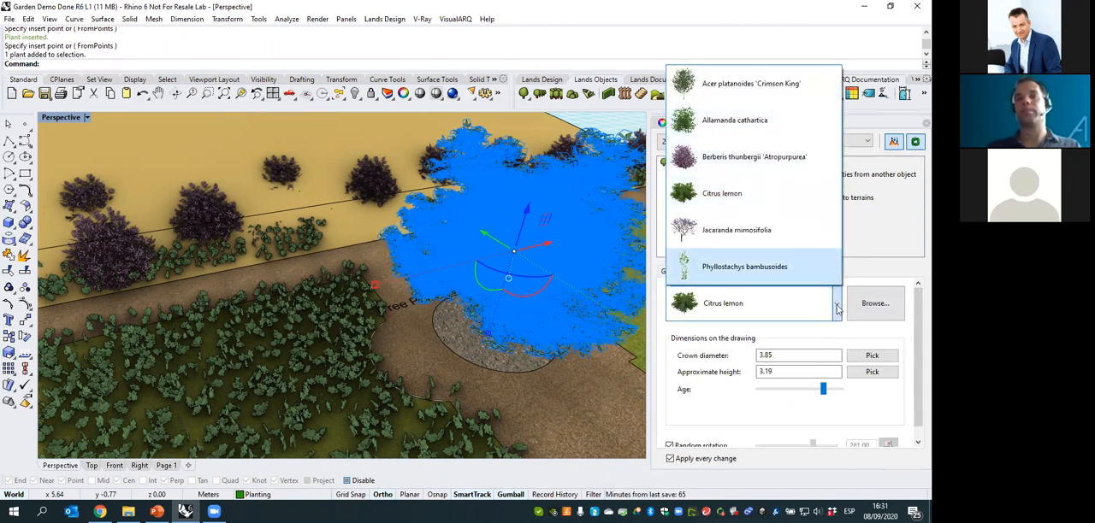
left_click(834, 308)
mouse_move(824, 391)
left_mouse_down()
mouse_move(802, 391)
mouse_move(817, 391)
left_mouse_up()
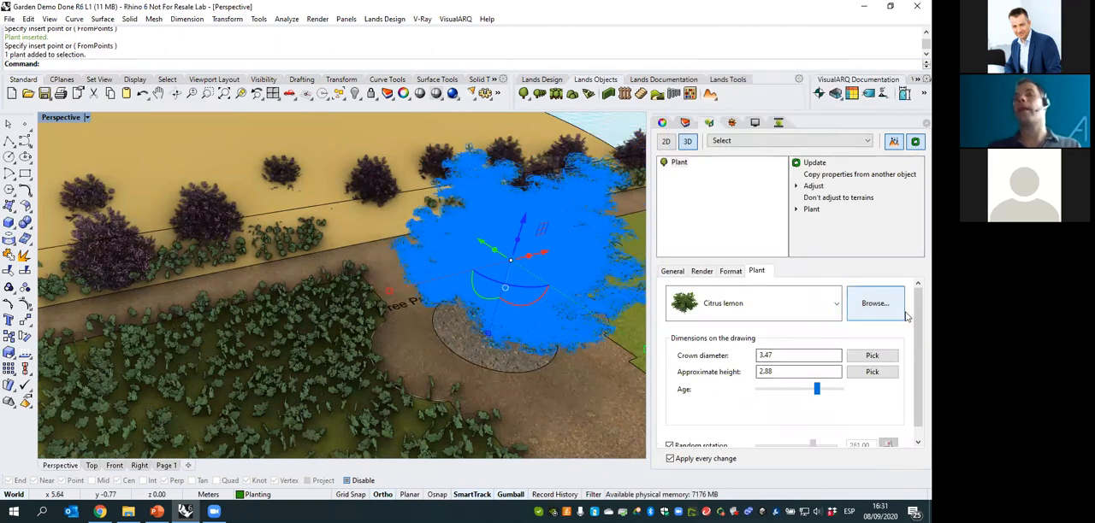
- Deselect the Citrus lemon and examine the whole garden with the new tree from several viewpoints
scroll(913, 342, "down", 1)
left_click_drag(912, 304, 911, 292)
right_click_drag(349, 296, 478, 187)
scroll(508, 164, "down", 6)
left_click(274, 344)
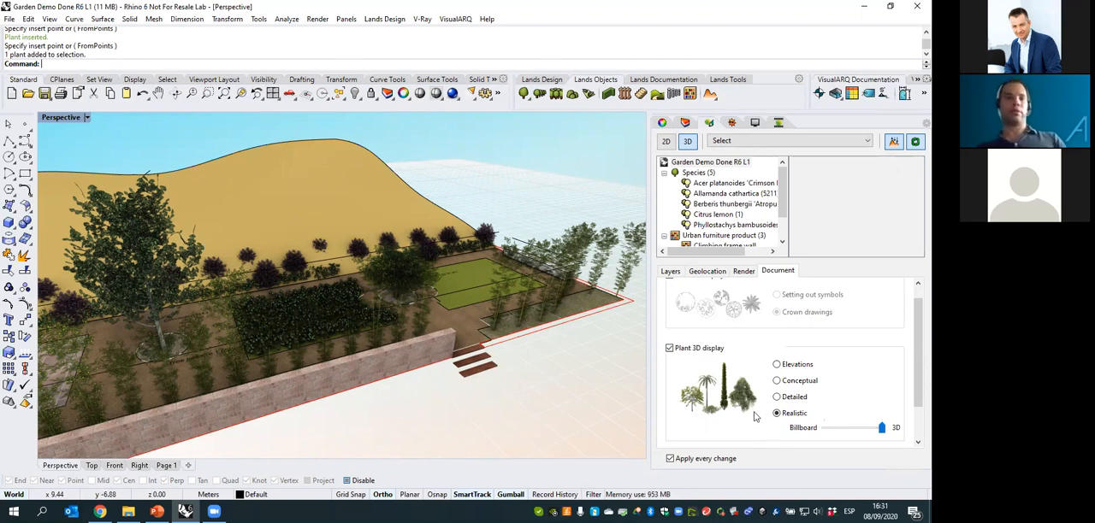
right_click_drag(466, 369, 480, 367)
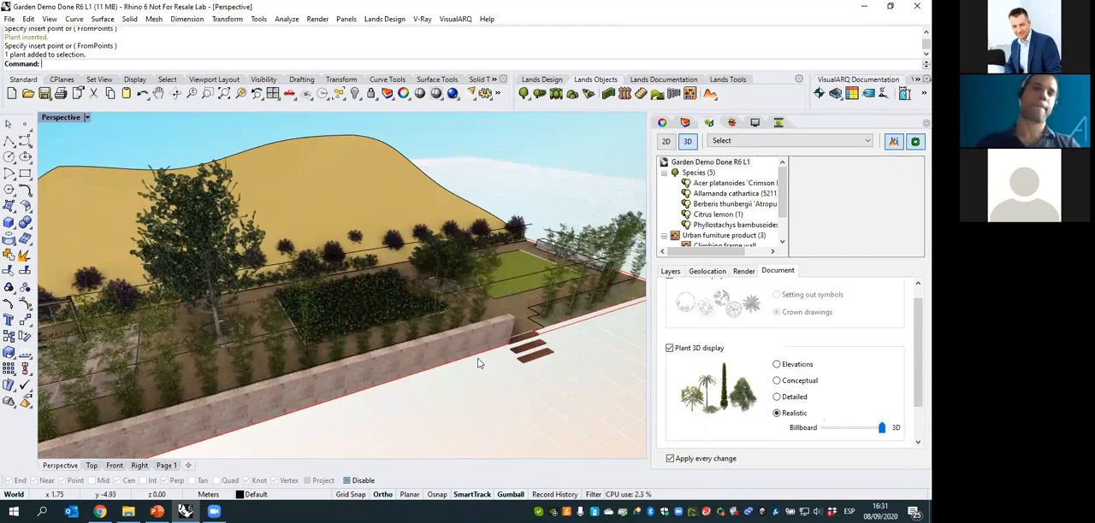
mouse_move(333, 305)
right_mouse_down()
mouse_move(369, 298)
mouse_move(346, 304)
right_mouse_up()
scroll(366, 300, "down", 2)
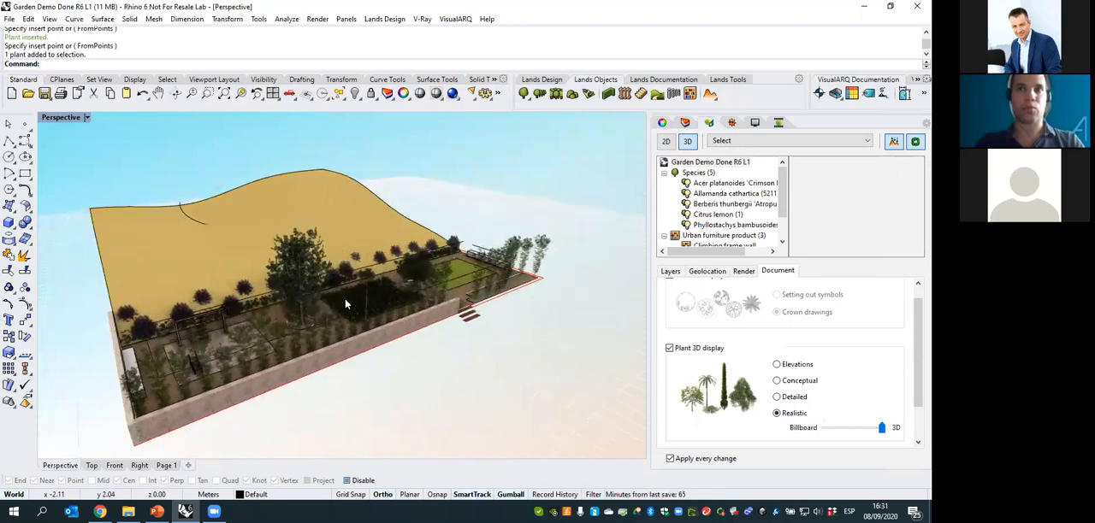
- Tag the hill surface beside the garden as terrain, deselect it and check how the shrubs sit on the slope
scroll(166, 275, "up", 2)
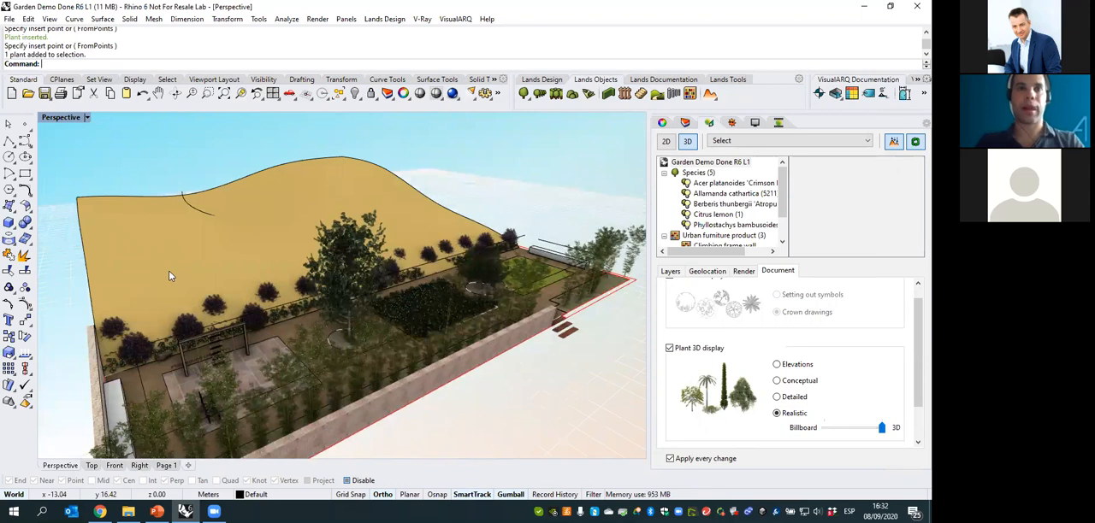
right_click_drag(178, 274, 187, 275)
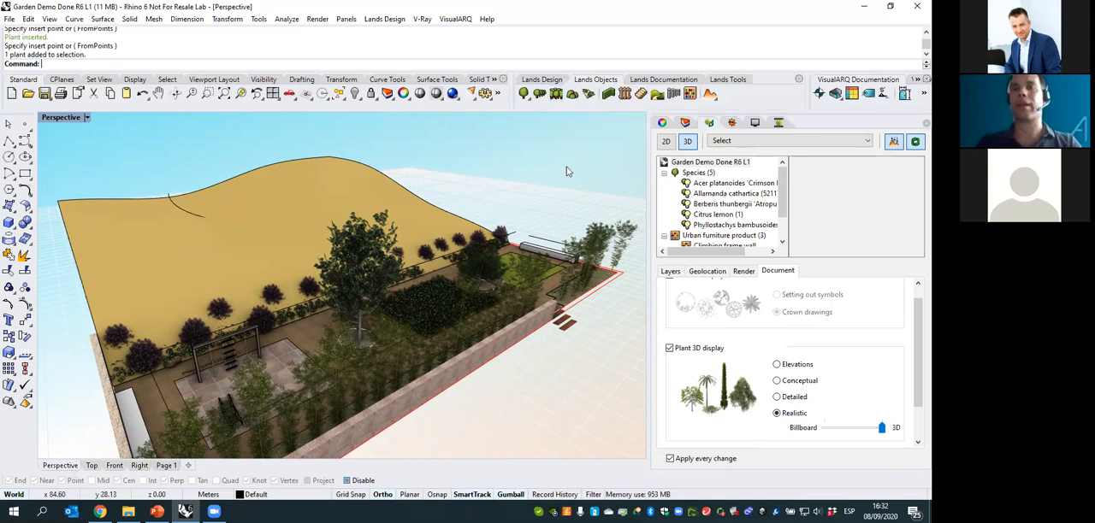
right_click_drag(513, 248, 251, 291)
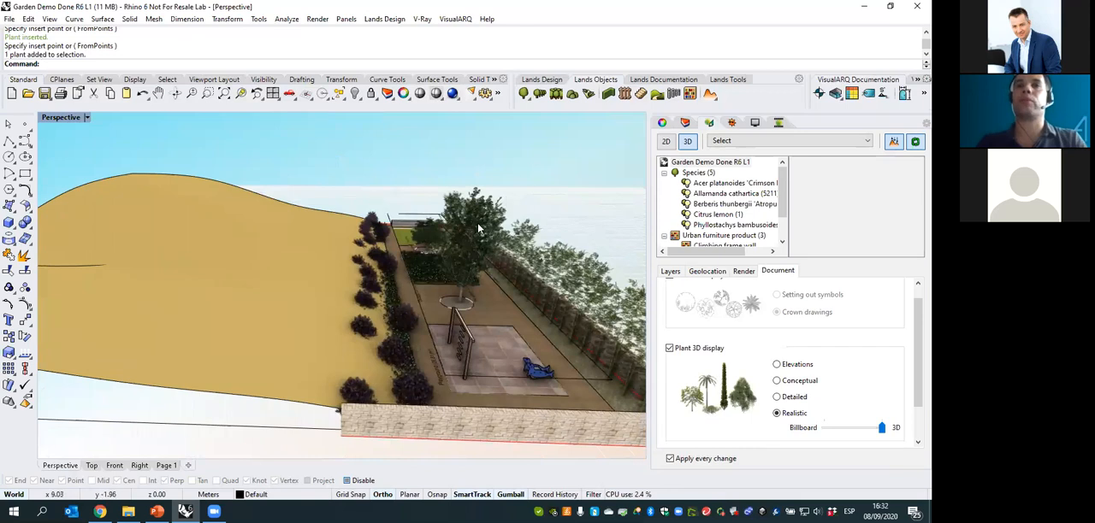
left_click(250, 286)
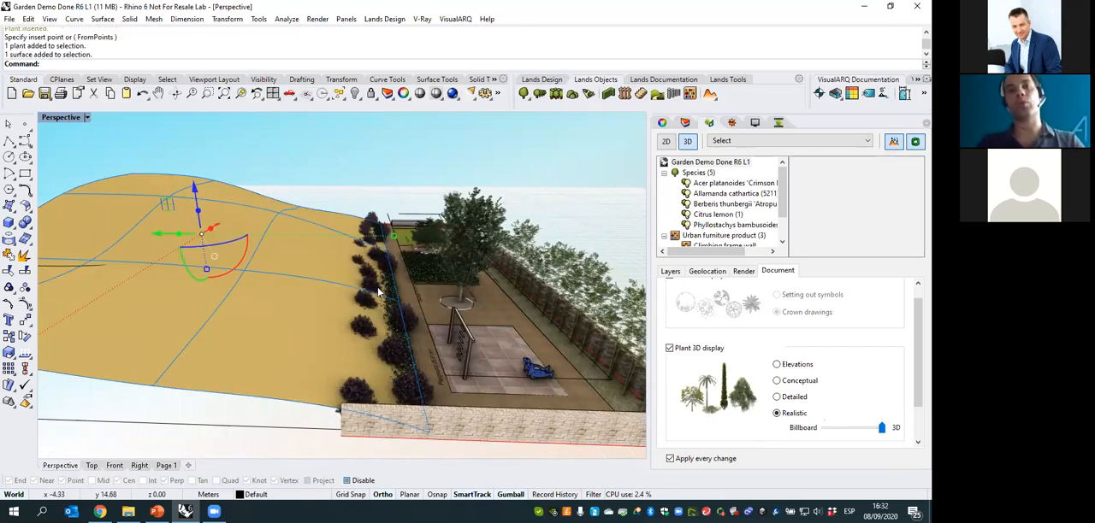
right_click_drag(479, 239, 405, 212)
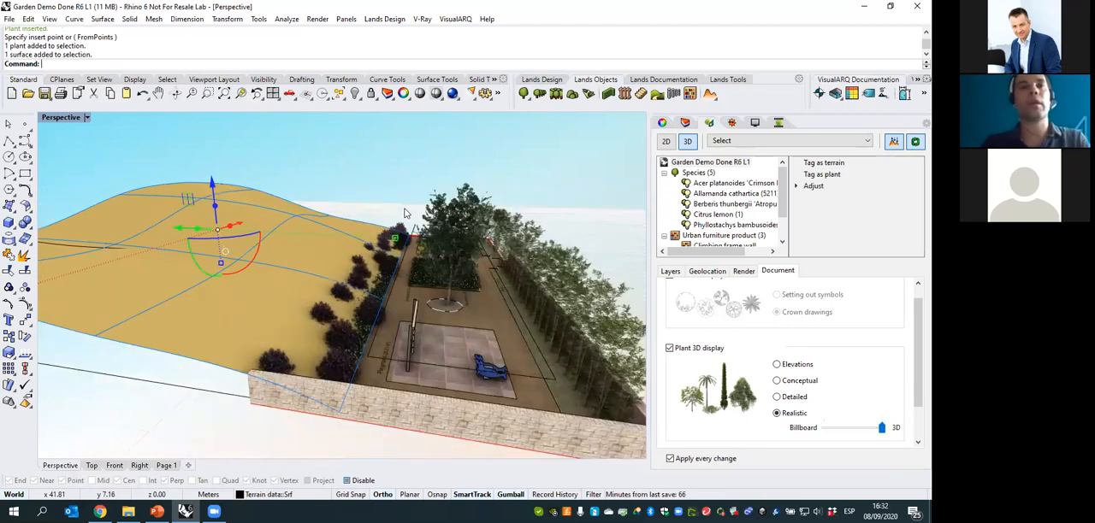
right_click_drag(378, 246, 225, 242)
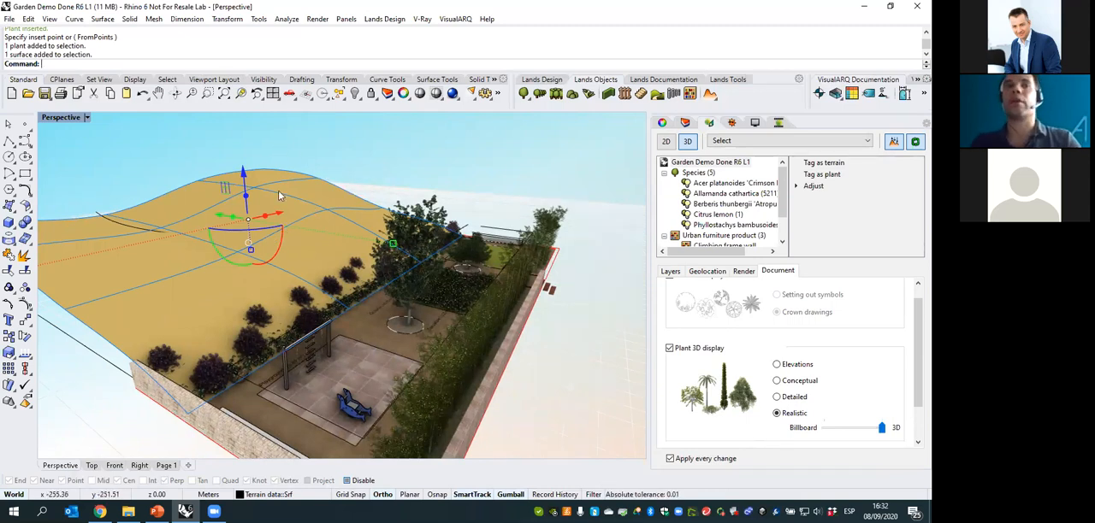
left_click(827, 164)
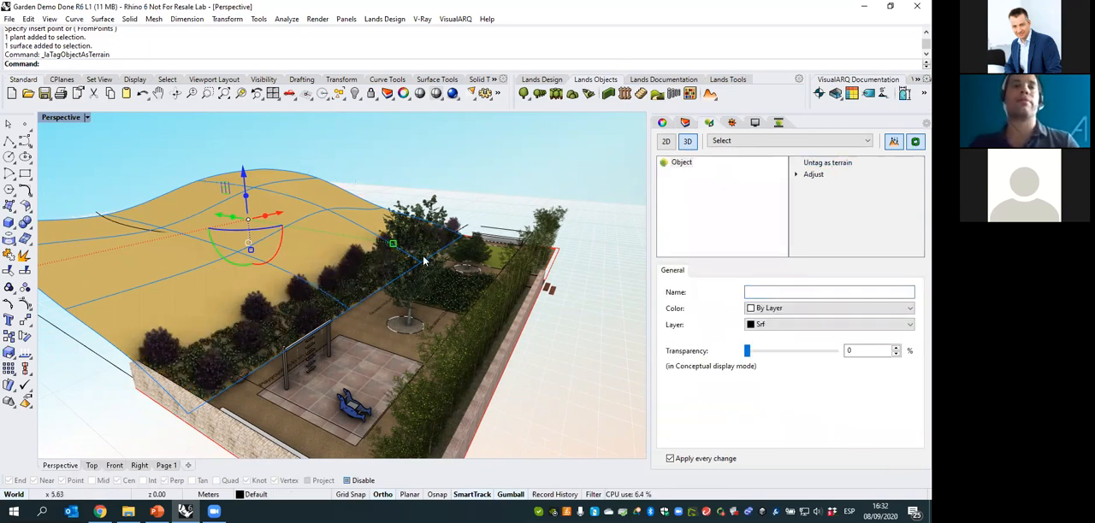
key("Escape")
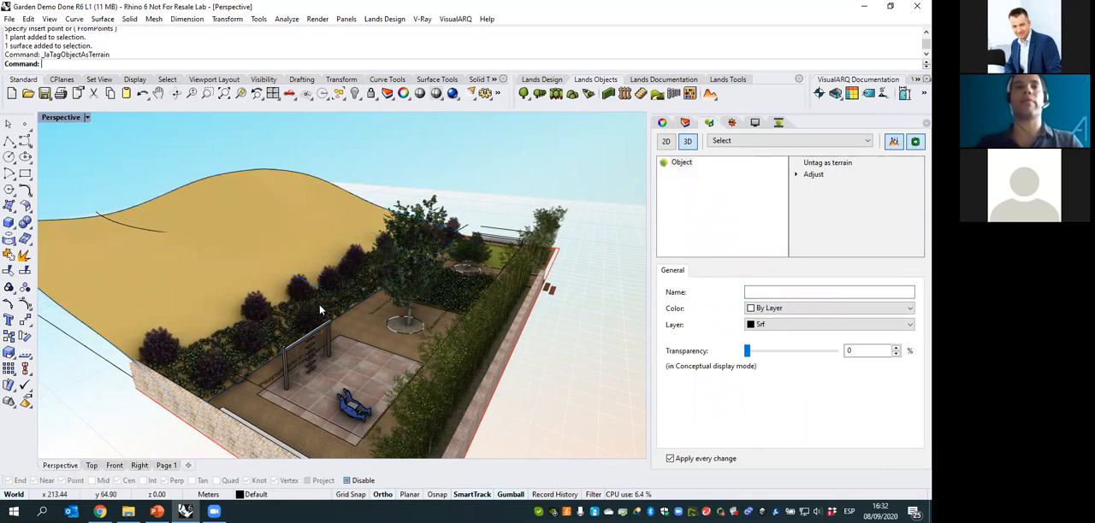
scroll(320, 305, "up", 7)
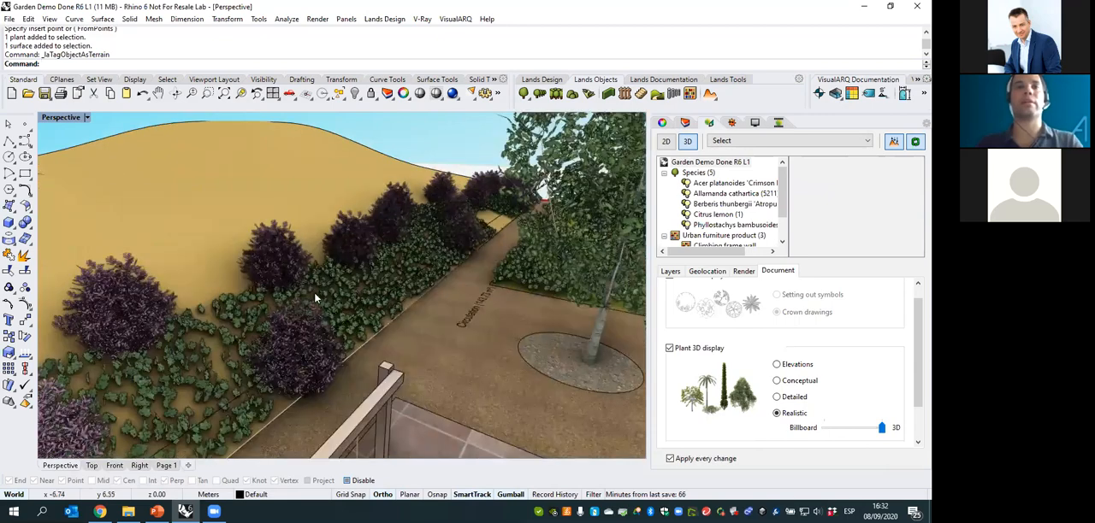
scroll(315, 293, "down", 7)
- Copy the Acer platanoides 'Crimson King' from its round bed to four places over the hill terrain and finish the selection
right_click_drag(429, 279, 413, 293)
left_click(413, 292)
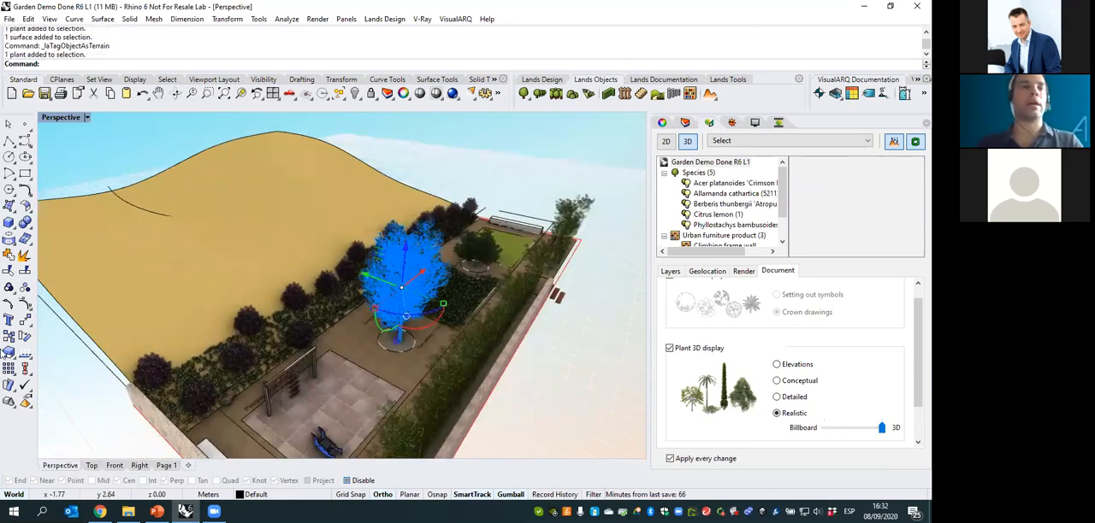
left_click(9, 336)
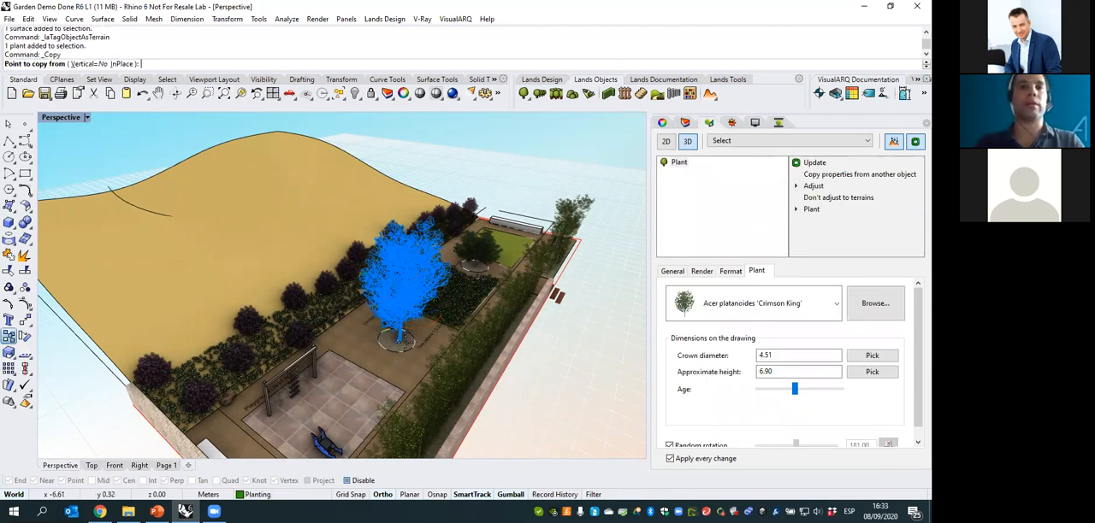
left_click(400, 342)
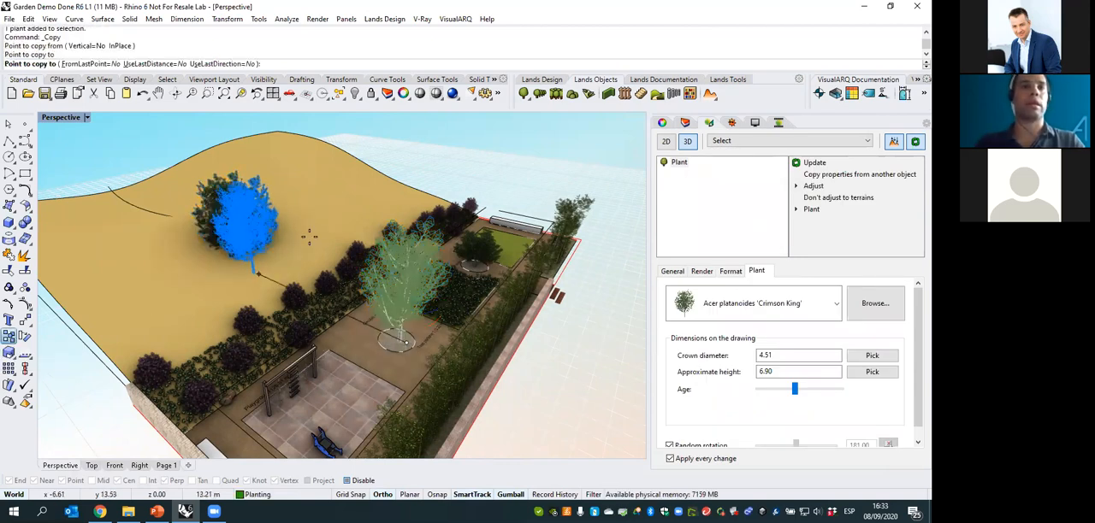
left_click(248, 265)
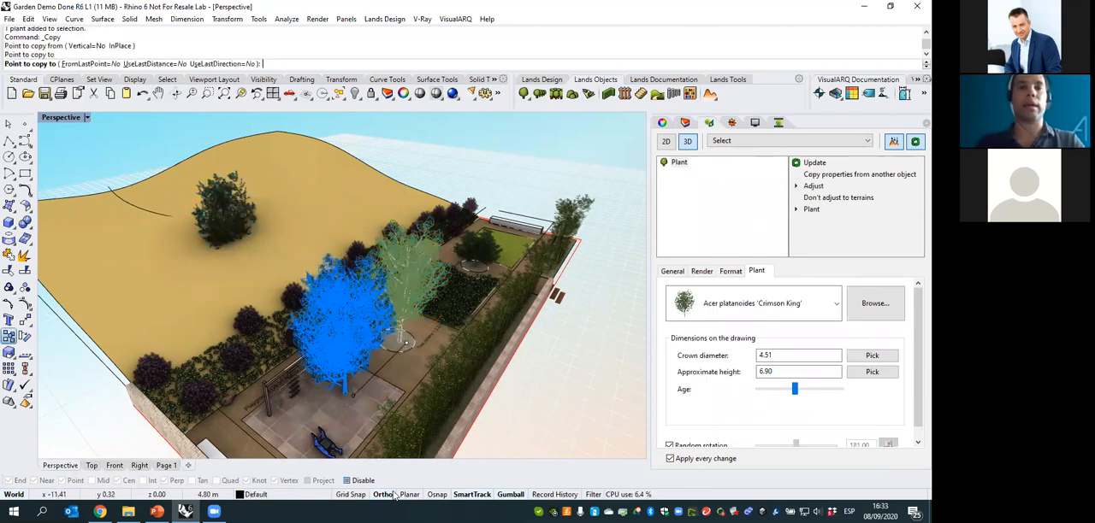
left_click(87, 291)
left_click(188, 313)
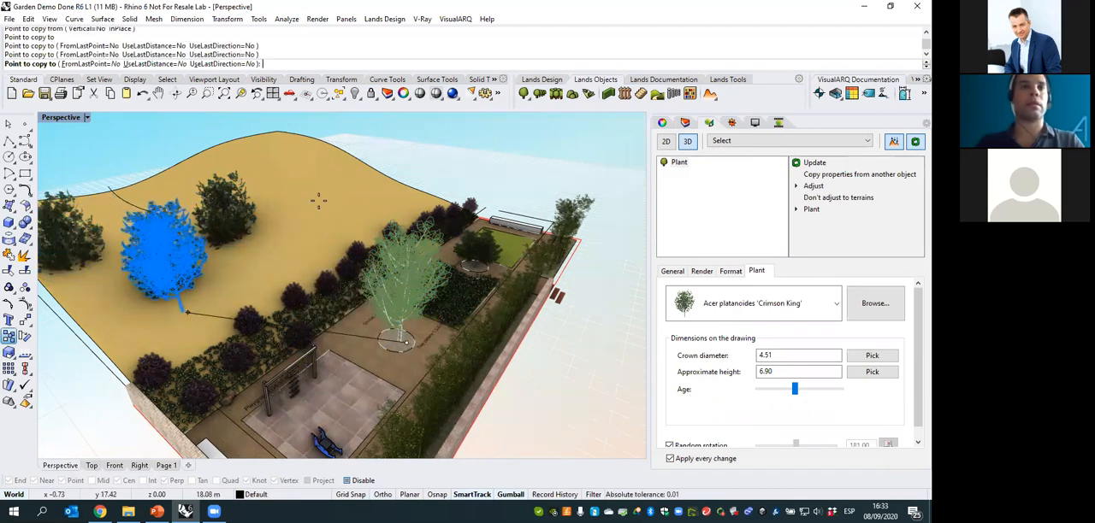
left_click(318, 195)
key("Return")
right_click_drag(469, 280, 289, 295)
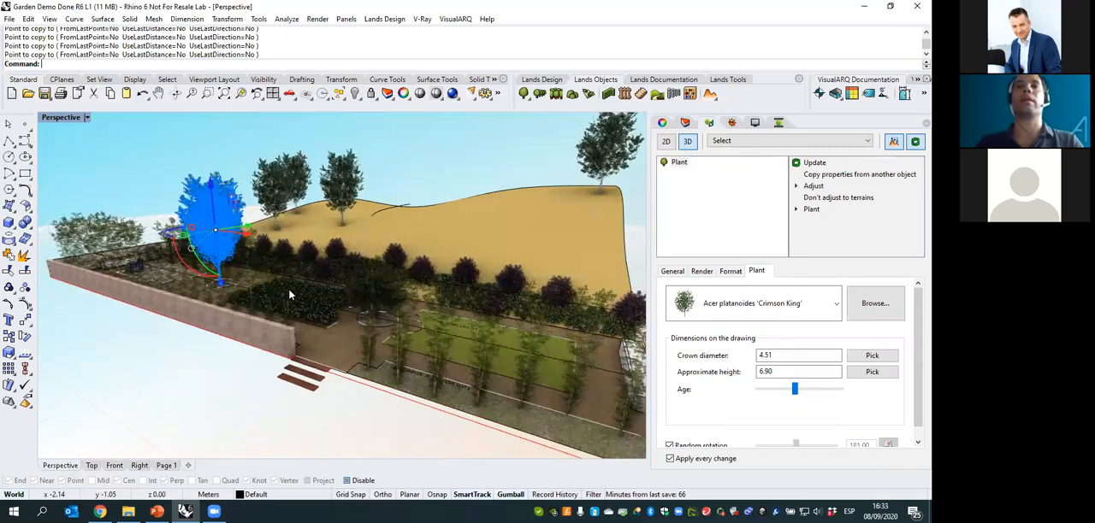
scroll(289, 295, "down", 5)
key("Escape")
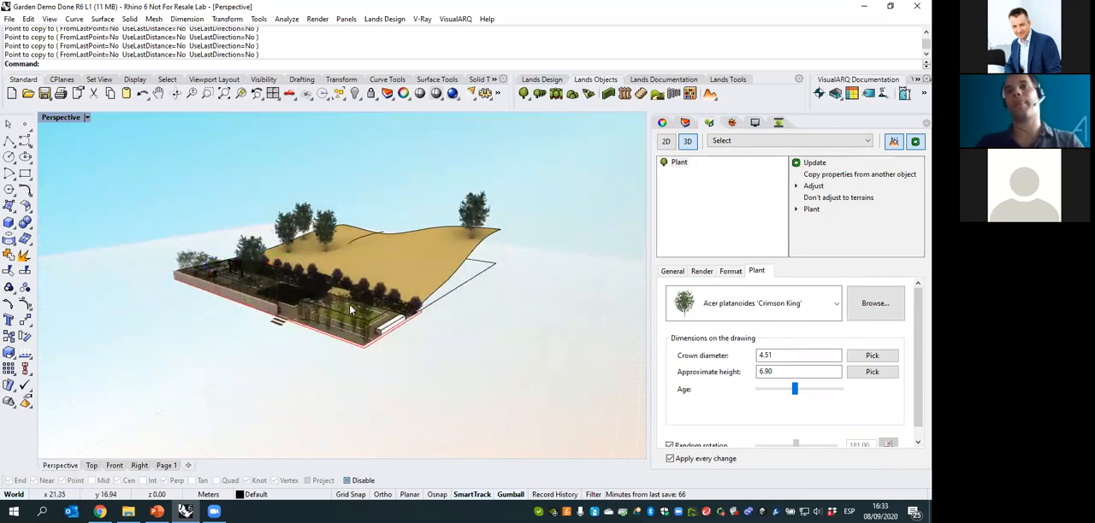
- Select the hill terrain surface and look through the available terrain tools, including Volume Of Earthmoving
right_click_drag(403, 278, 370, 286)
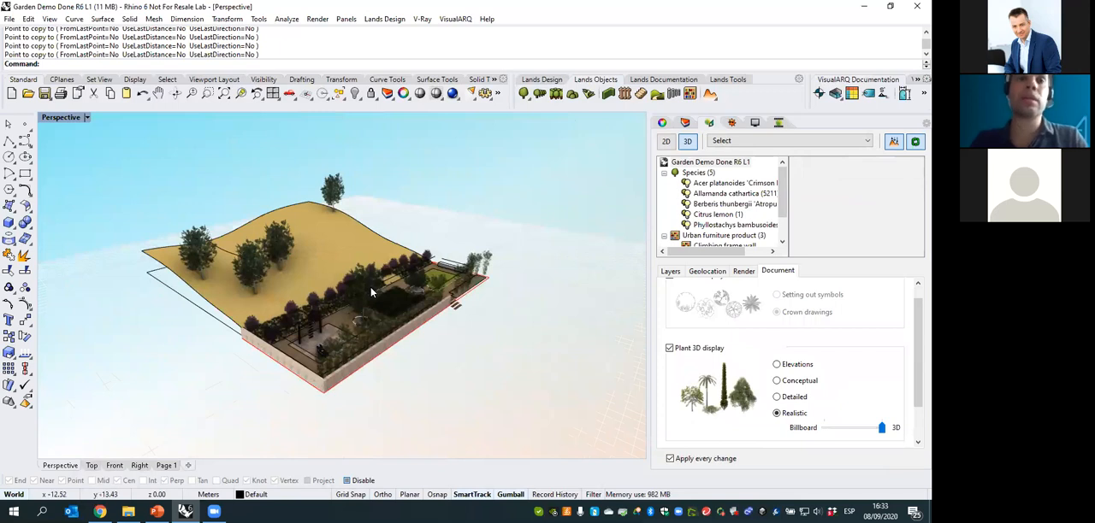
scroll(206, 329, "up", 8)
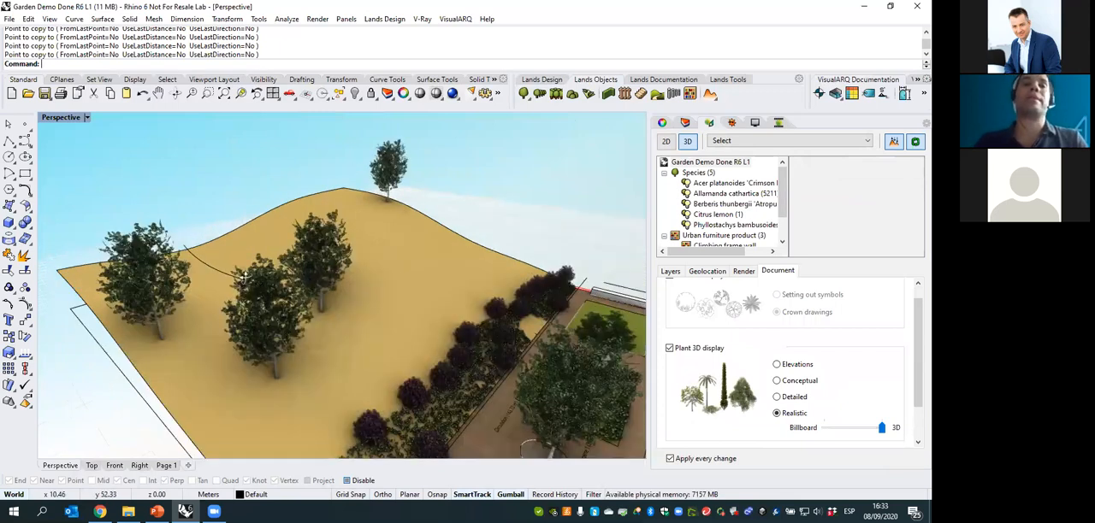
left_click(411, 249)
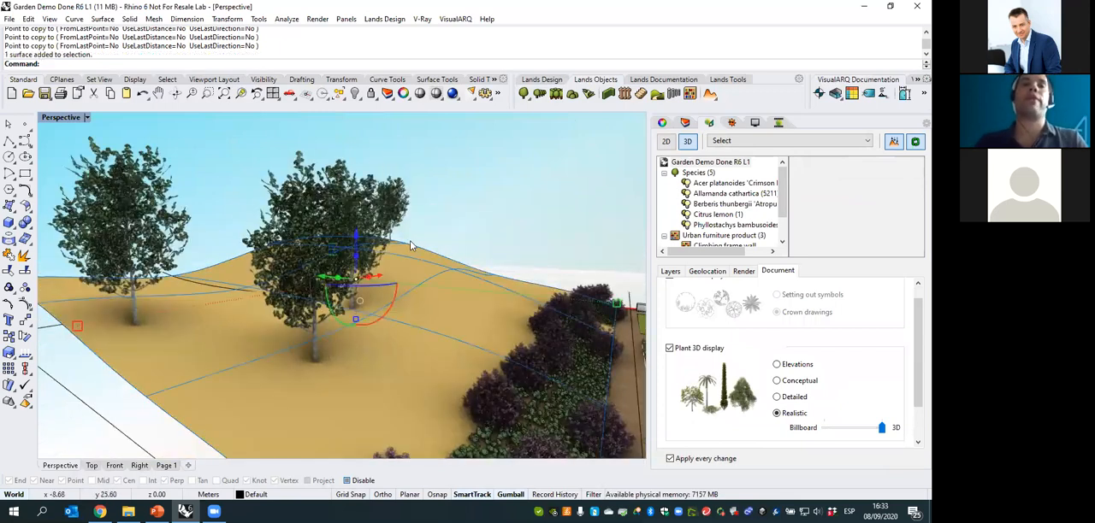
left_click(716, 100)
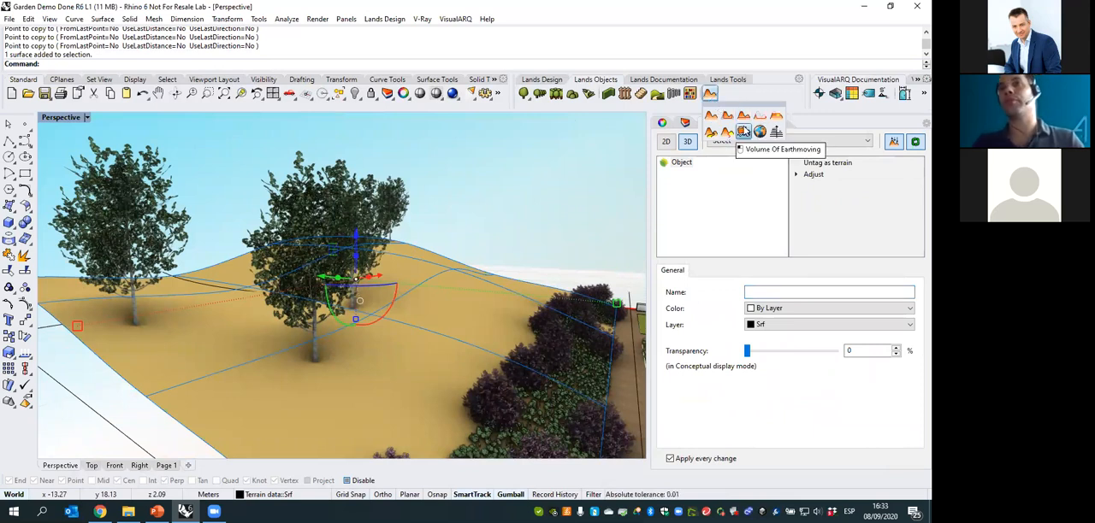
left_click(521, 172)
- Delete the Acer platanoides 'Crimson King' copy standing alone at the far crest of the hill
right_click_drag(522, 172, 455, 195)
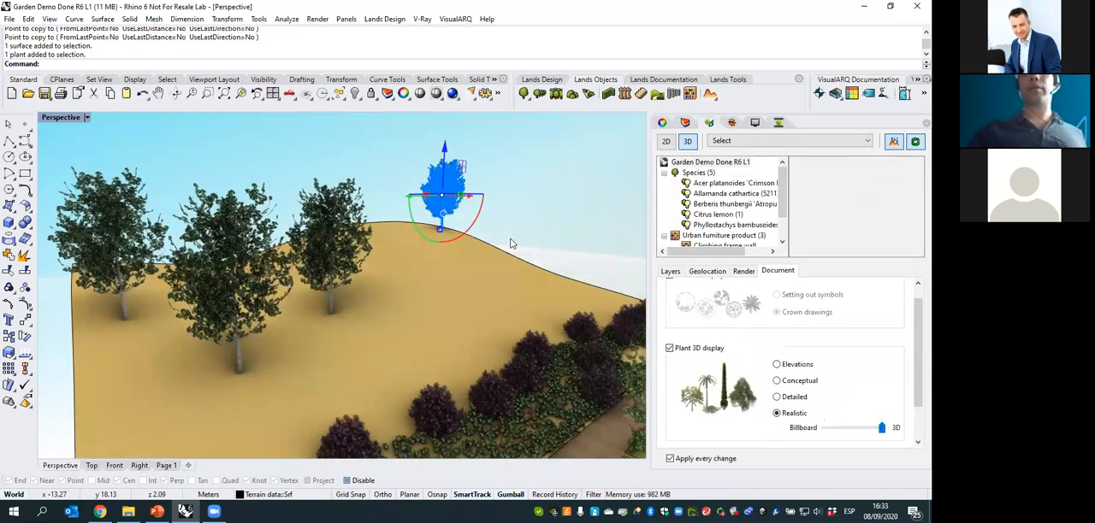
key("Delete")
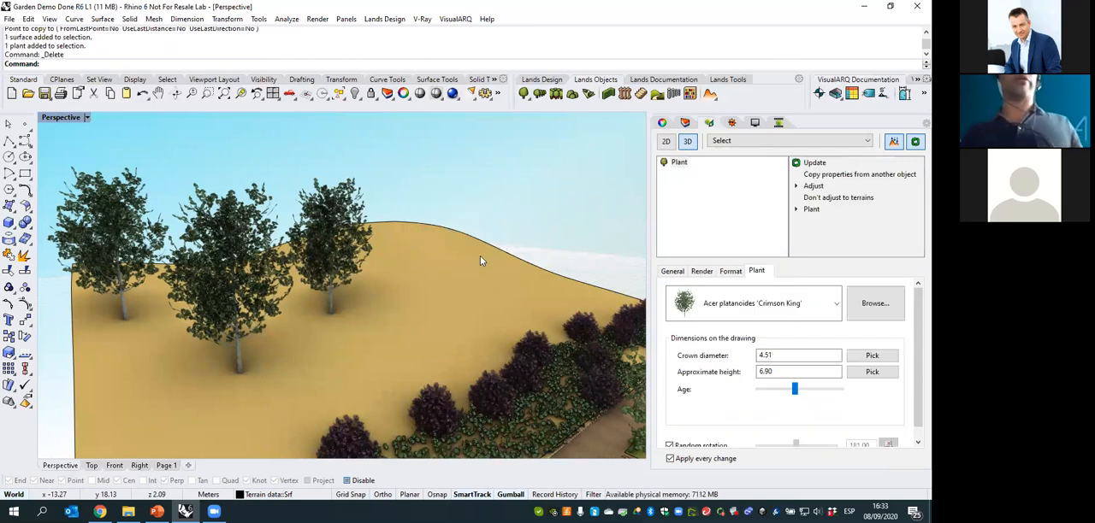
right_click_drag(471, 203, 477, 223)
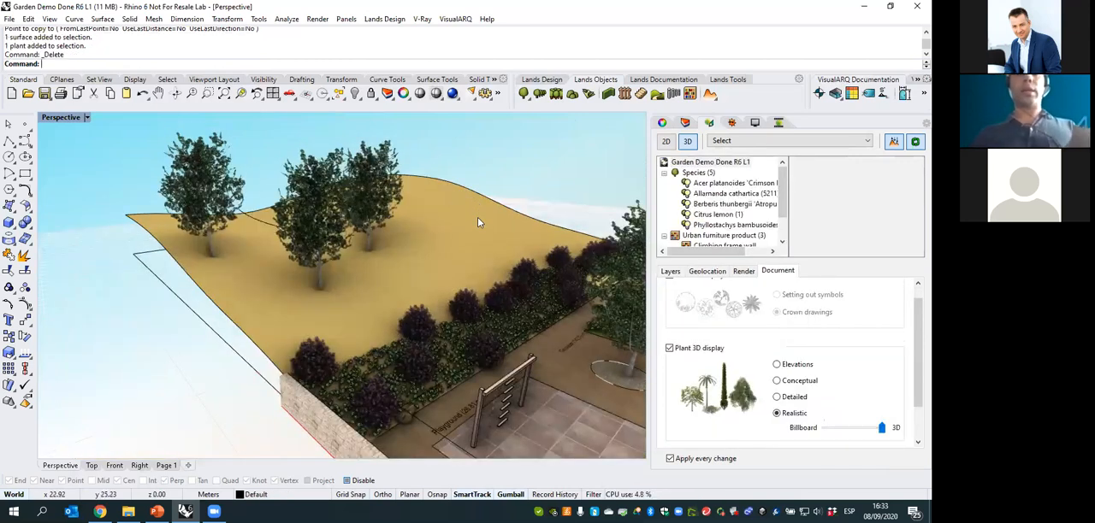
- Enable object snaps and create Contour curves across the hill surface at 2.00 spacing, starting from its corner by the stone wall
key("Return")
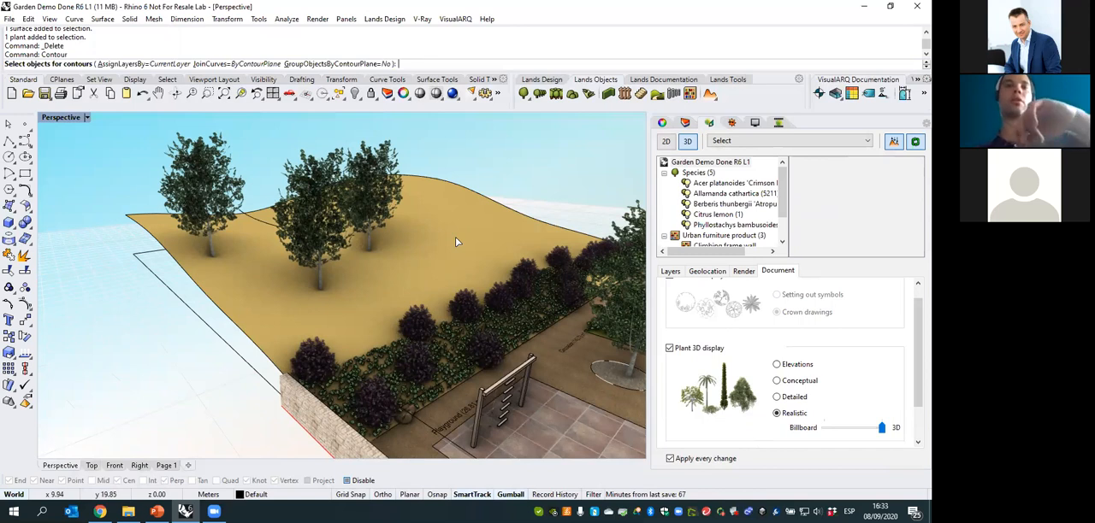
left_click(455, 237)
key("Return")
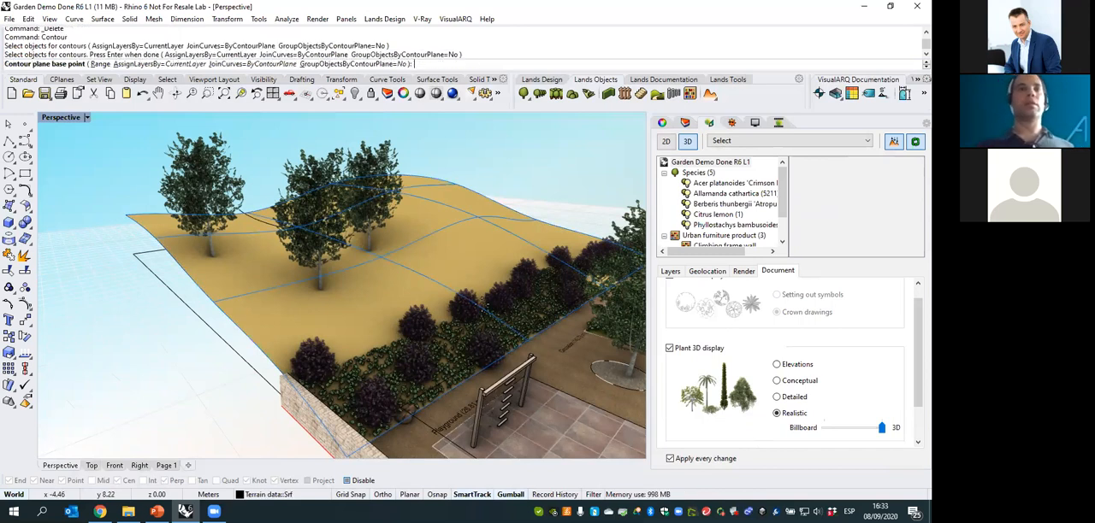
left_click(347, 481)
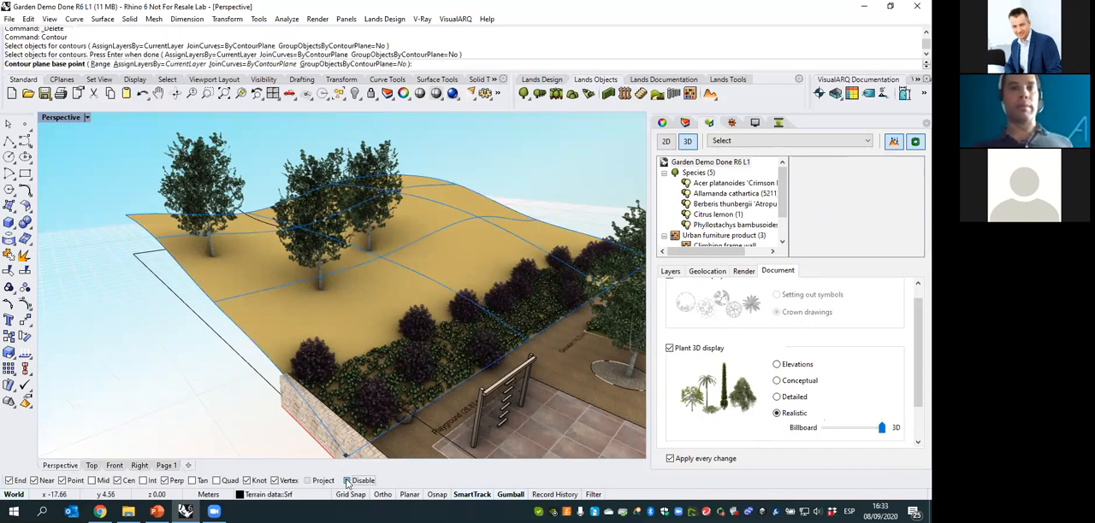
left_click(346, 450)
scroll(346, 451, "down", 4)
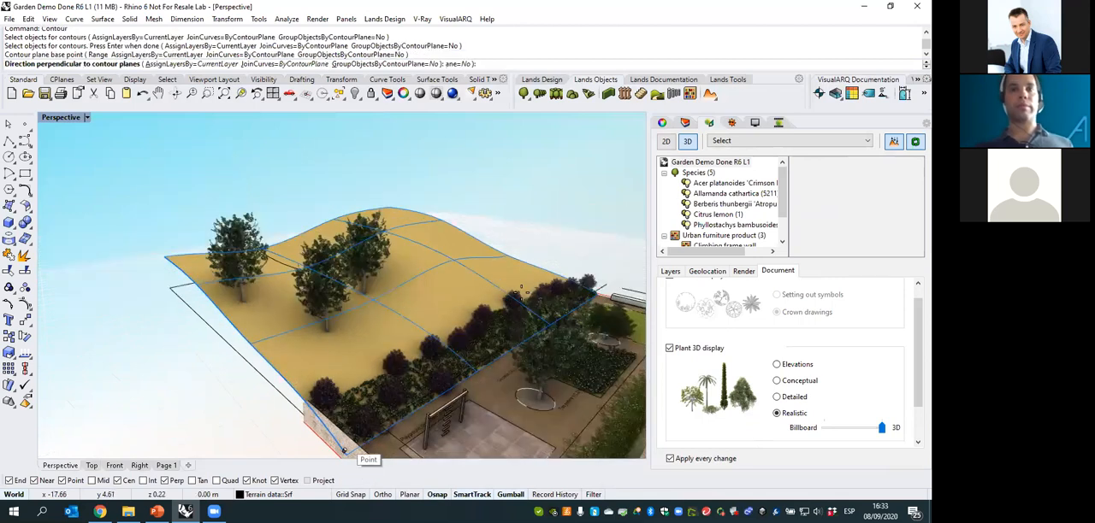
left_click(383, 496)
left_click(570, 292)
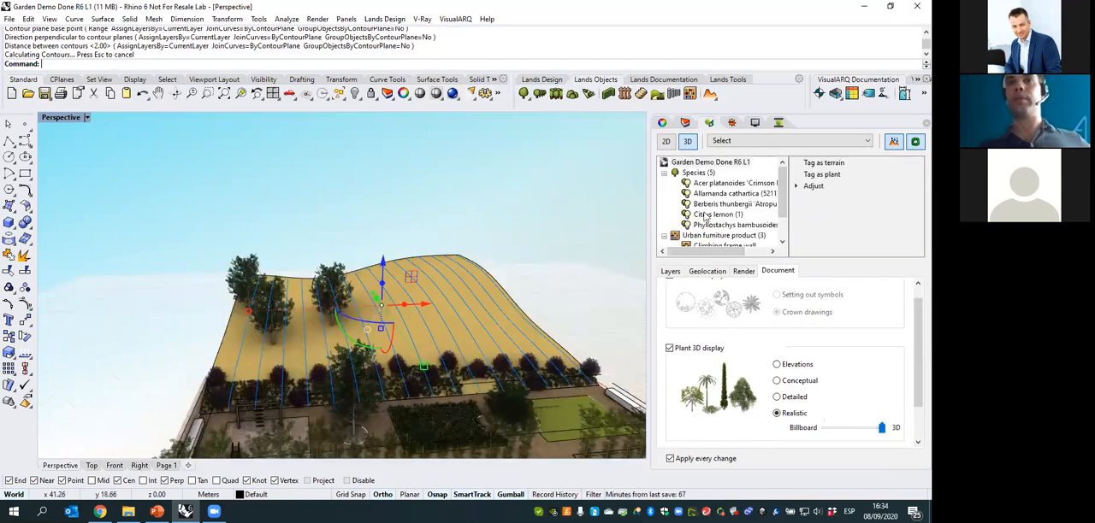
- Move the new contour curves to the Aux. lines layer and check them by switching that layer off and on
left_click(684, 122)
right_click(705, 175)
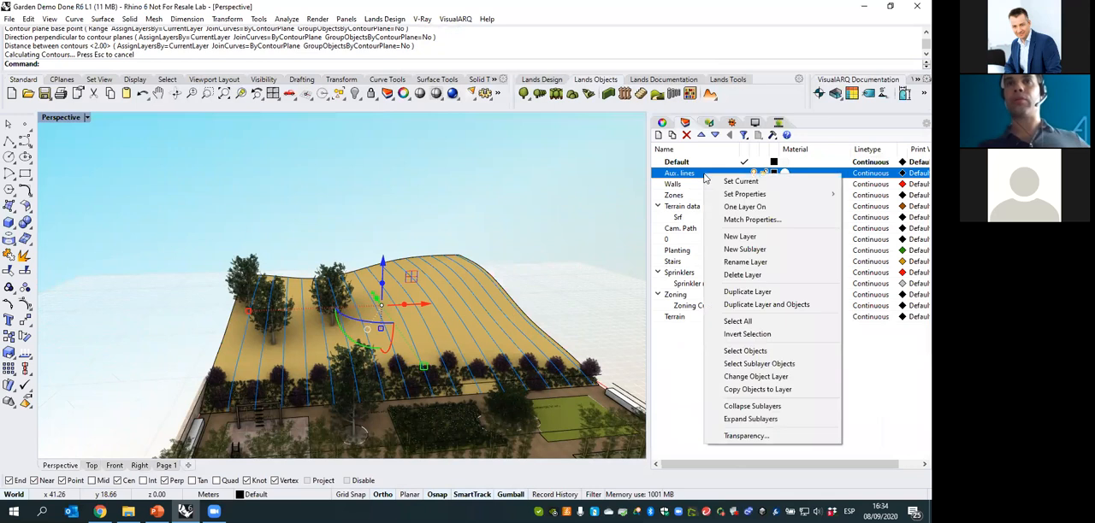
left_click(756, 376)
right_click_drag(546, 348, 588, 366)
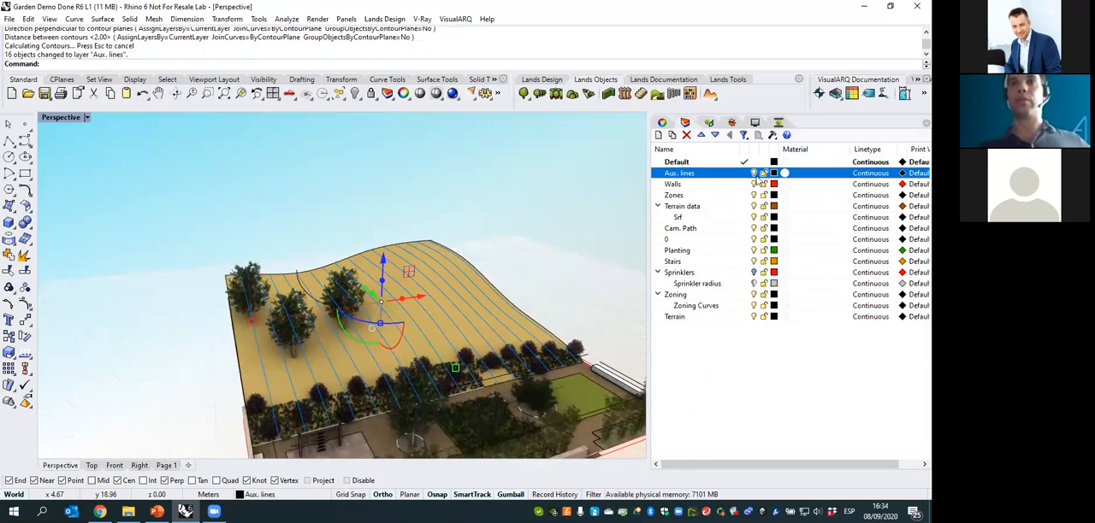
left_click(752, 174)
left_click(752, 174)
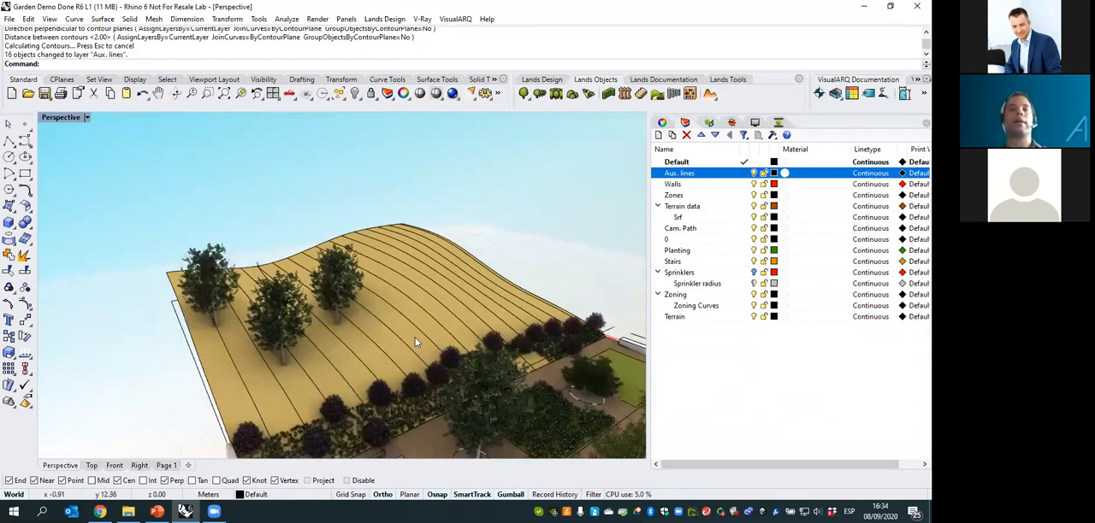
- Delete the hill terrain surface, keeping only its contour curves
scroll(412, 313, "up", 3)
left_click(419, 306)
key("Delete")
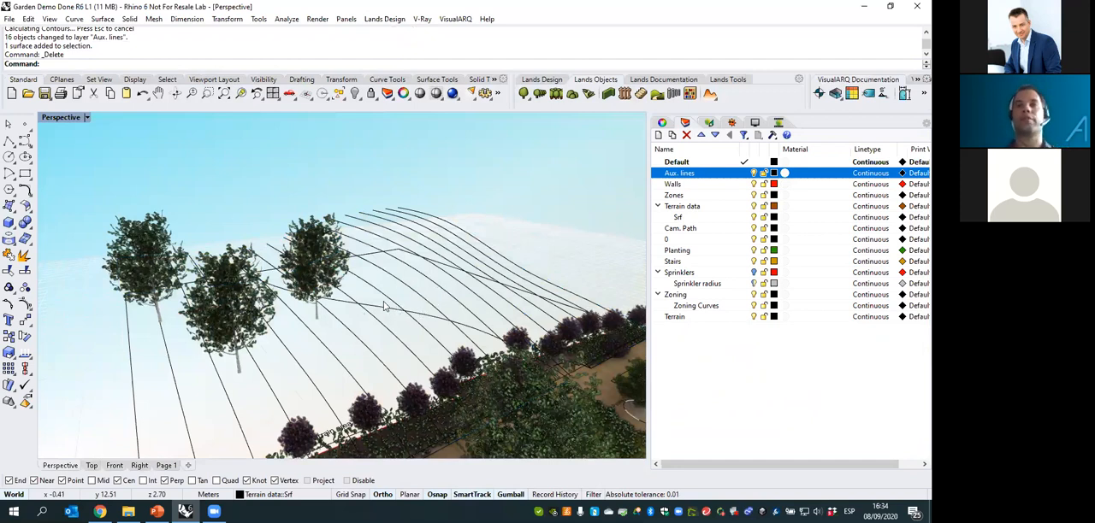
- Insert a terrain with a base and a 1.00 by 1.00 gridded surface, generated from the hill's contour curves
right_click_drag(384, 306, 444, 306)
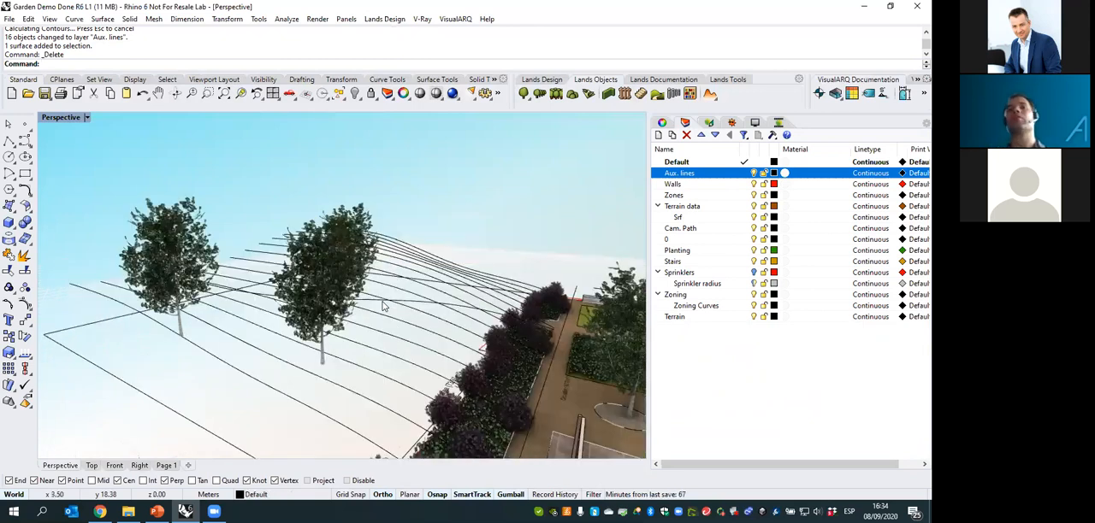
right_click_drag(375, 309, 470, 304)
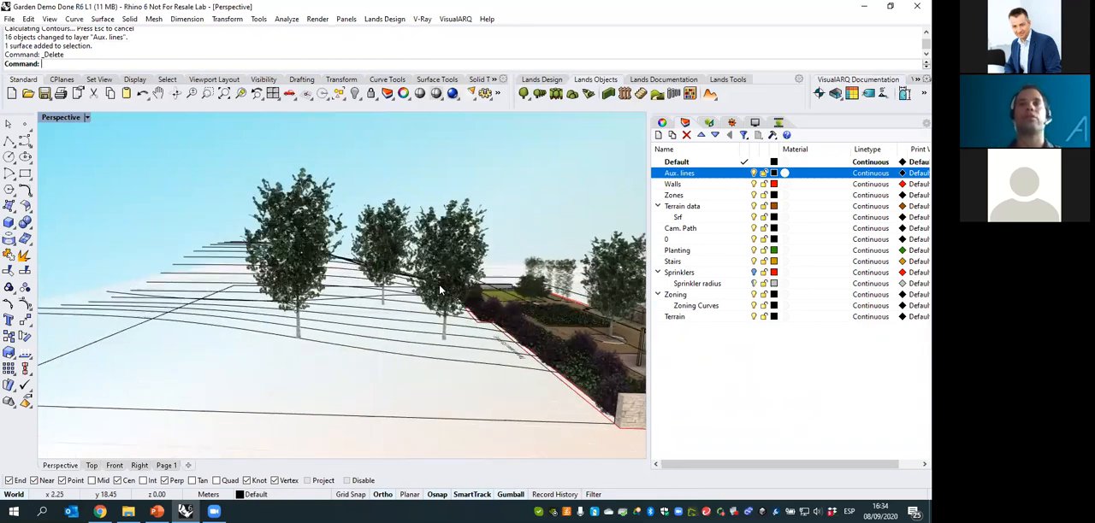
left_click(709, 93)
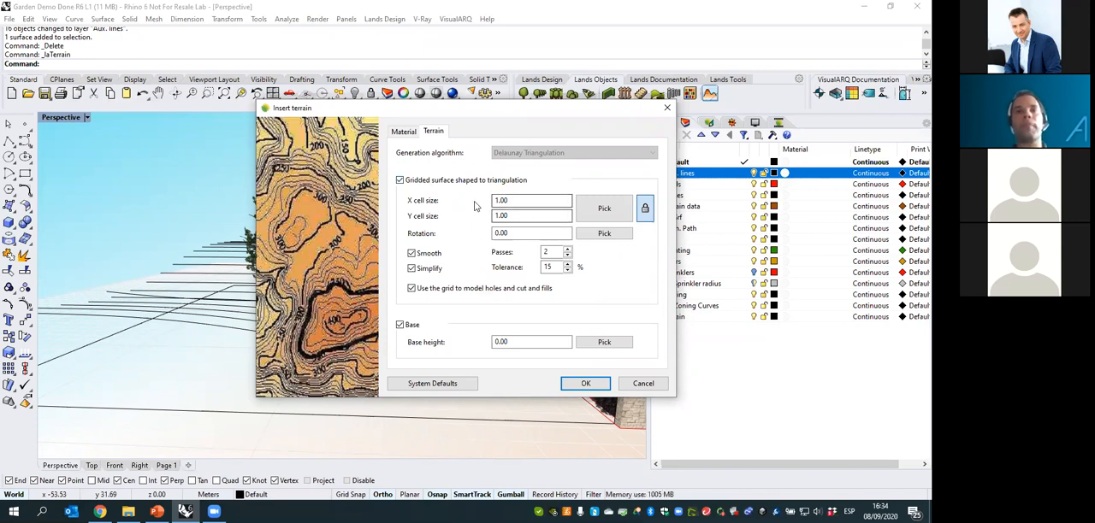
left_click(586, 383)
right_click_drag(296, 286, 242, 221)
left_click_drag(241, 215, 197, 298)
right_click_drag(339, 234, 325, 289)
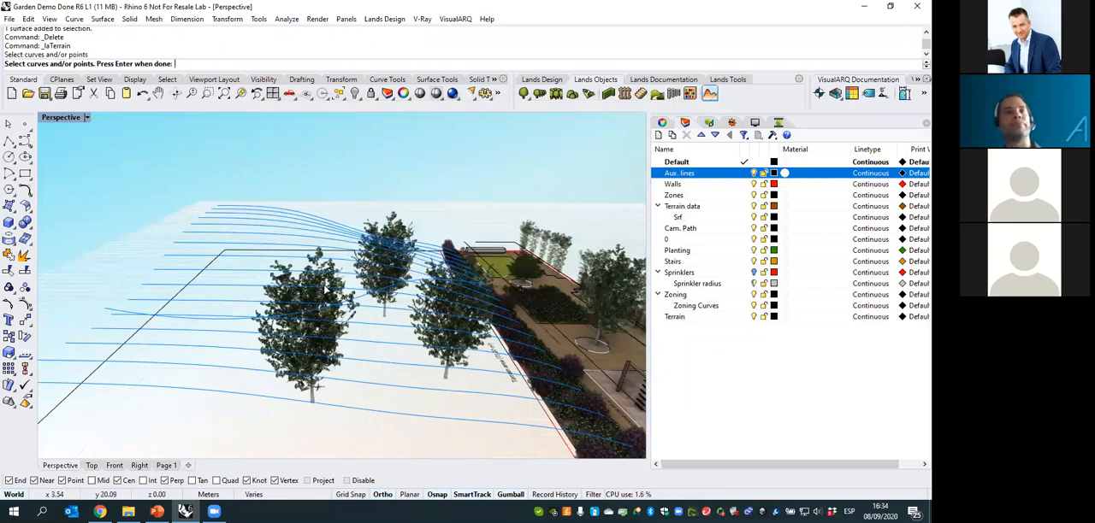
scroll(180, 310, "up", 5)
left_click(201, 331, "ctrl")
right_click_drag(181, 286, 301, 320)
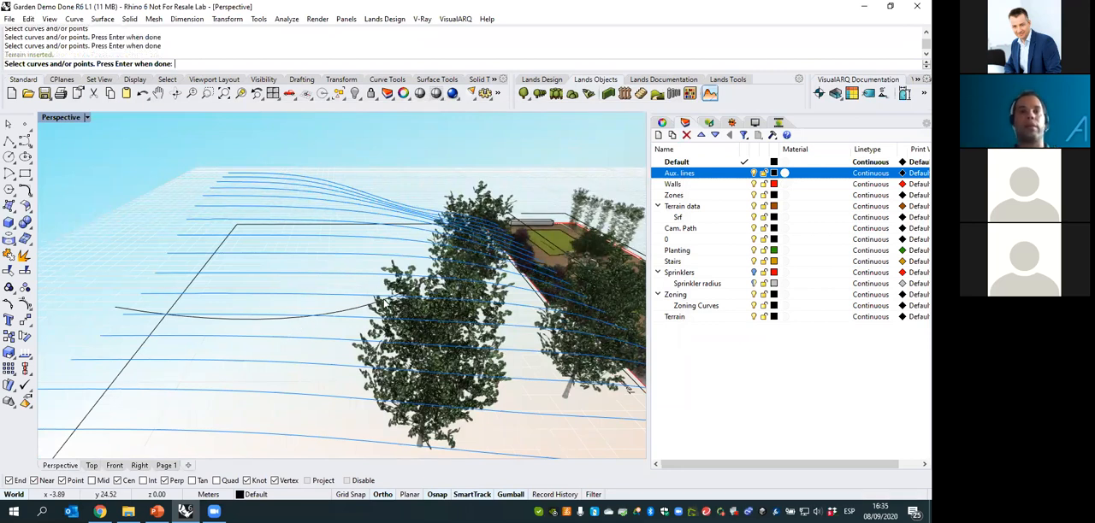
key("Return")
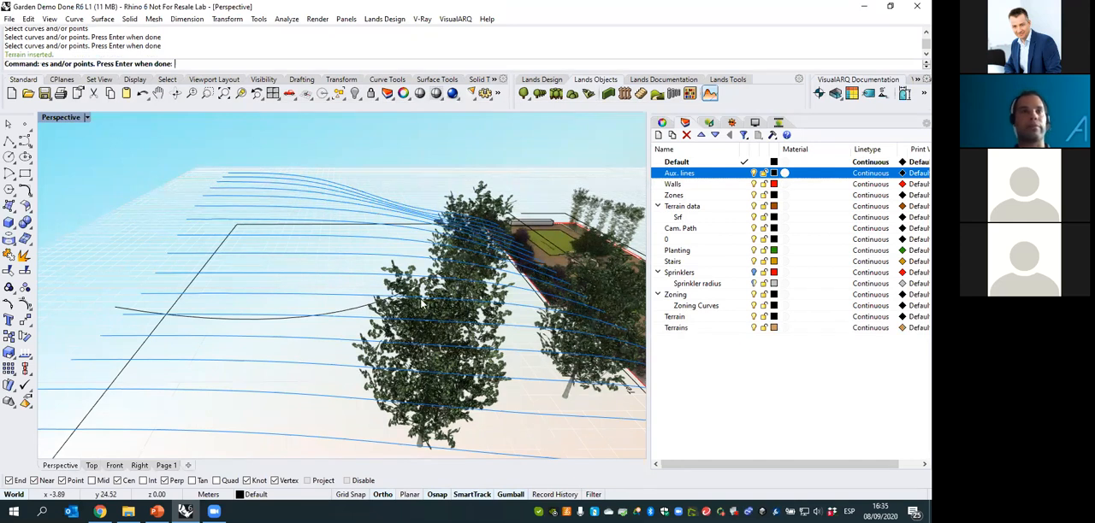
- Hide the Aux. lines layer so the new terrain shows without its source curves
right_click_drag(427, 310, 764, 181)
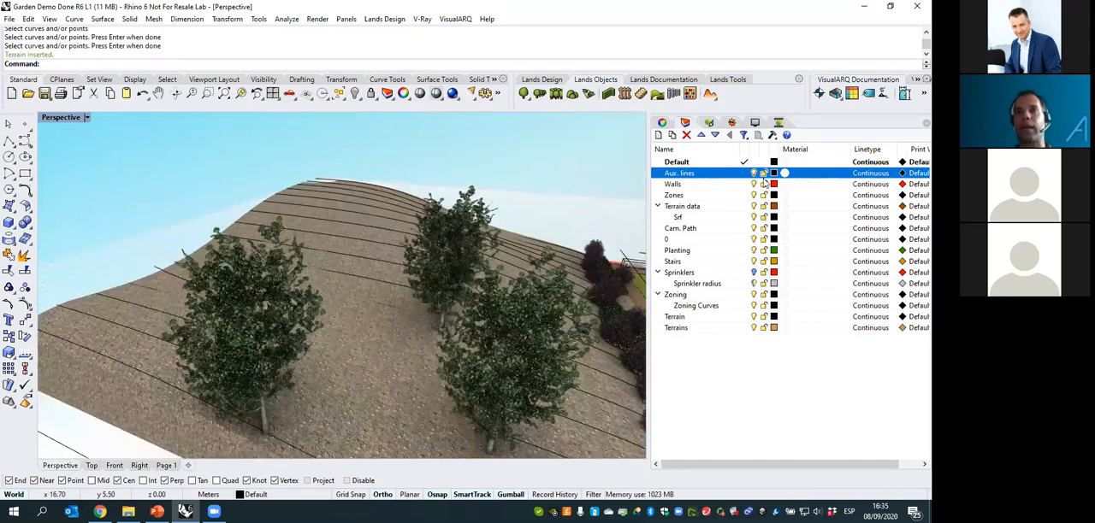
left_click(754, 173)
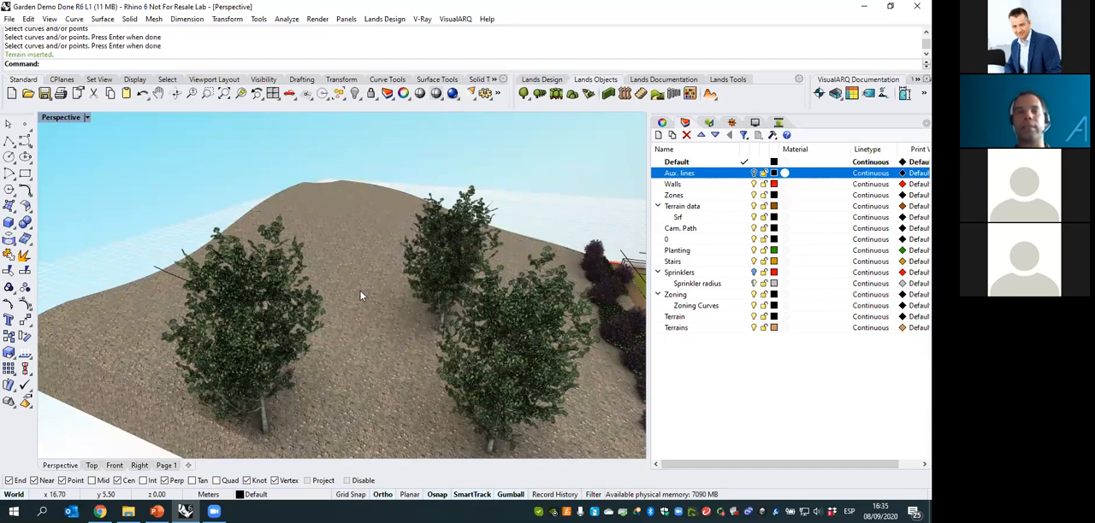
scroll(288, 286, "down", 5)
- Raise four of the terrain's control points at the far crest of the hill to reshape it
left_click(400, 297)
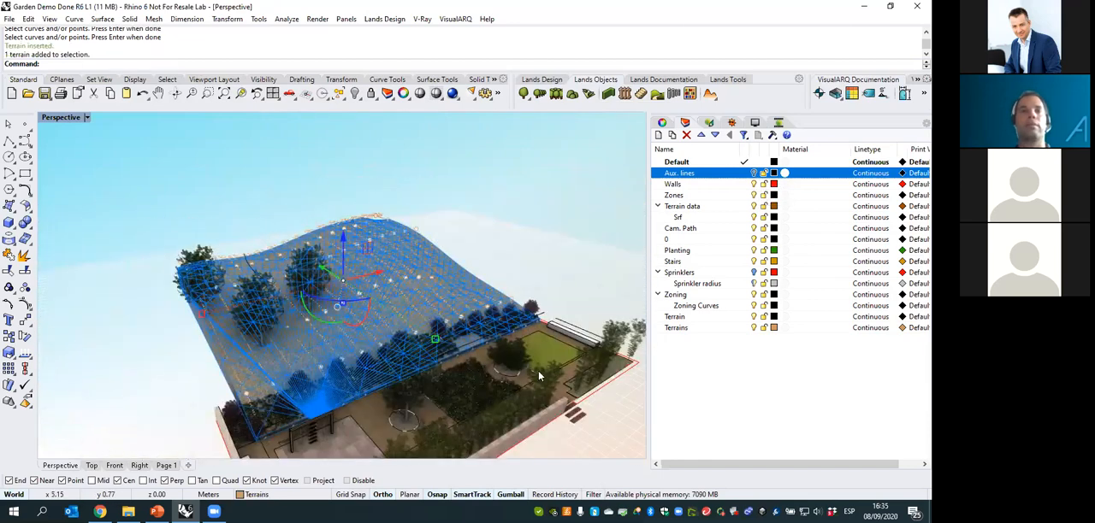
right_click_drag(480, 366, 455, 220)
scroll(424, 250, "up", 3)
left_click_drag(452, 214, 496, 251)
mouse_move(467, 286)
right_mouse_down()
mouse_move(493, 292)
mouse_move(463, 279)
right_mouse_up()
left_click_drag(485, 193, 486, 171)
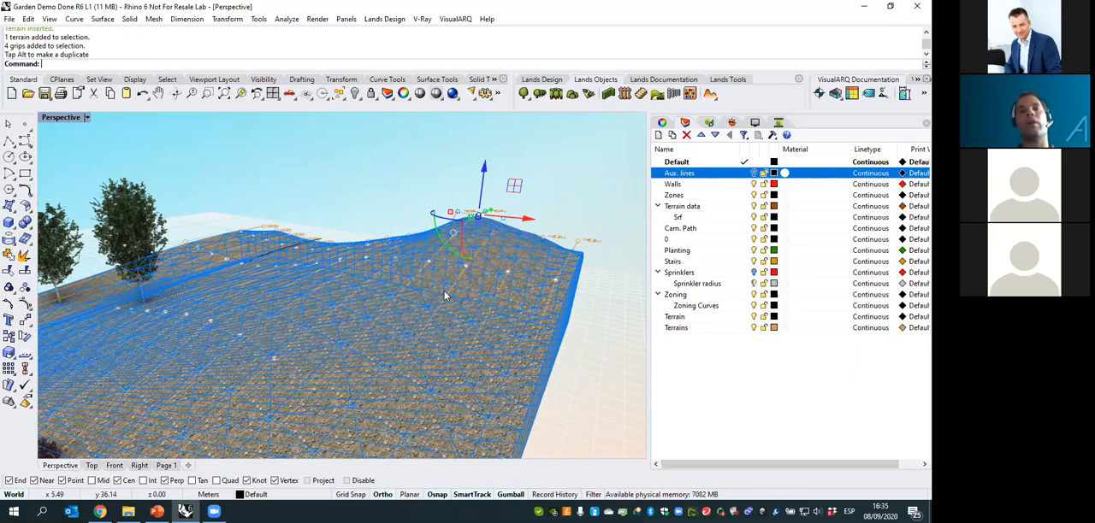
right_click_drag(489, 280, 553, 264)
left_click(553, 264)
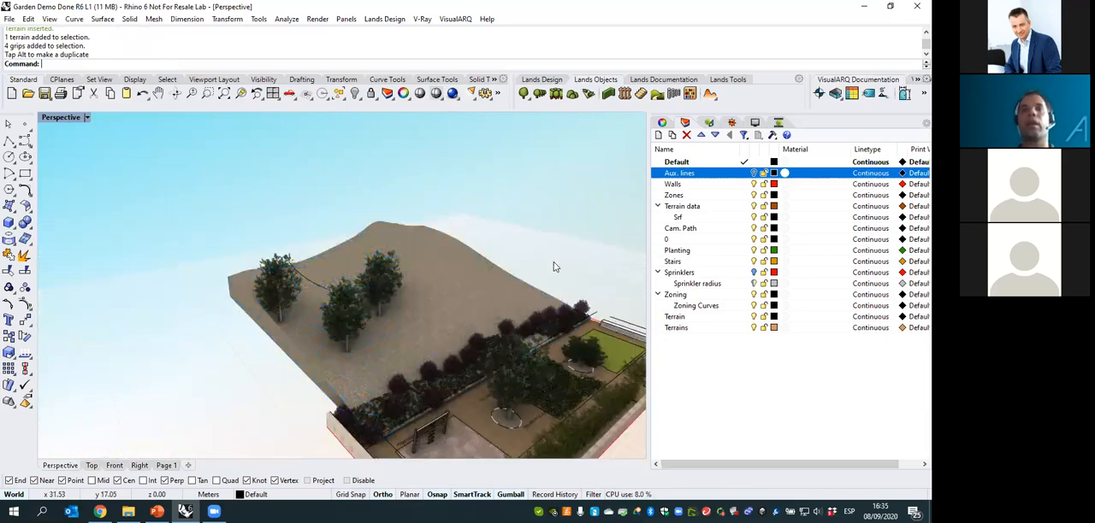
- Turn off the display of control points for the terrain's elevation data
left_click(493, 275)
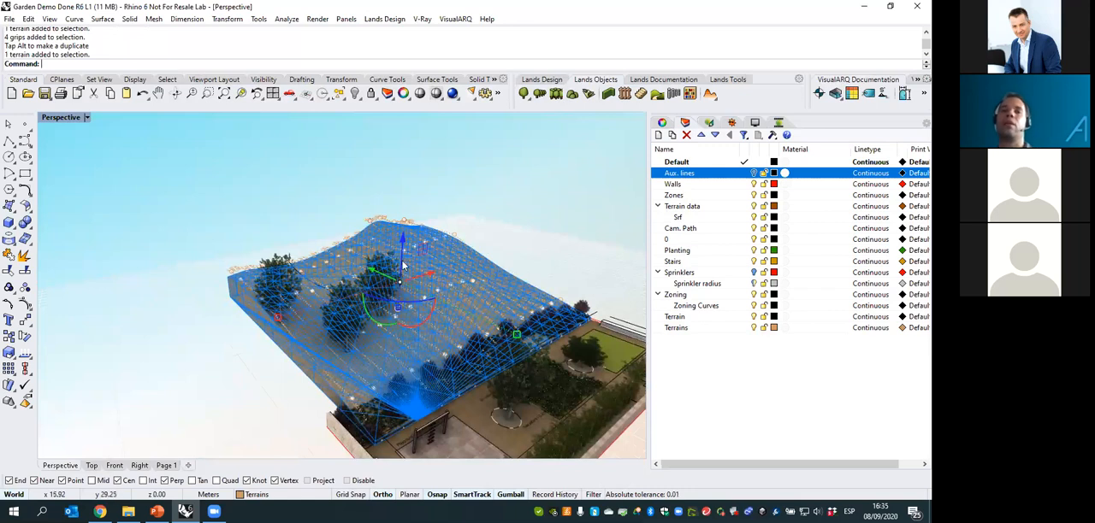
left_click(709, 123)
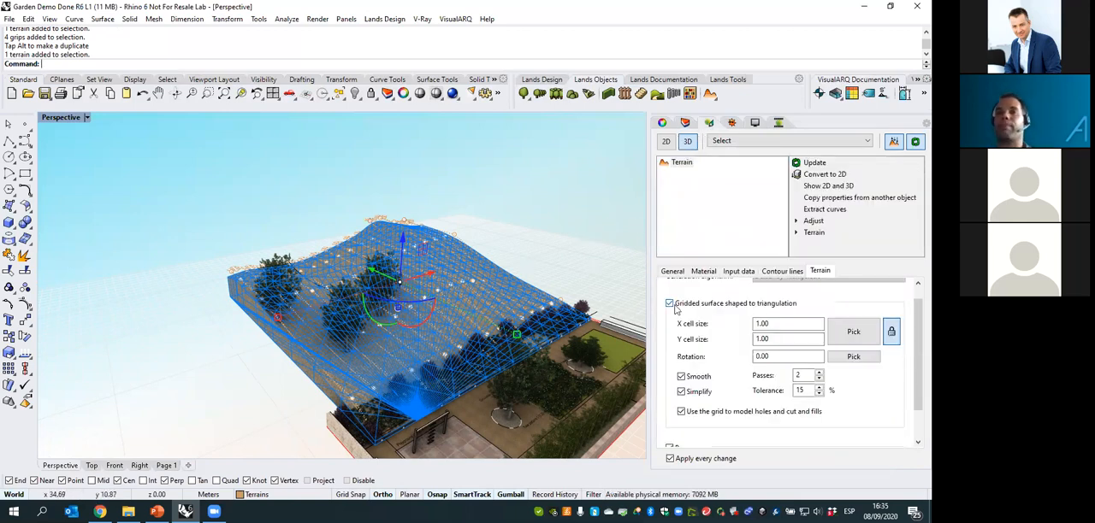
left_click(736, 272)
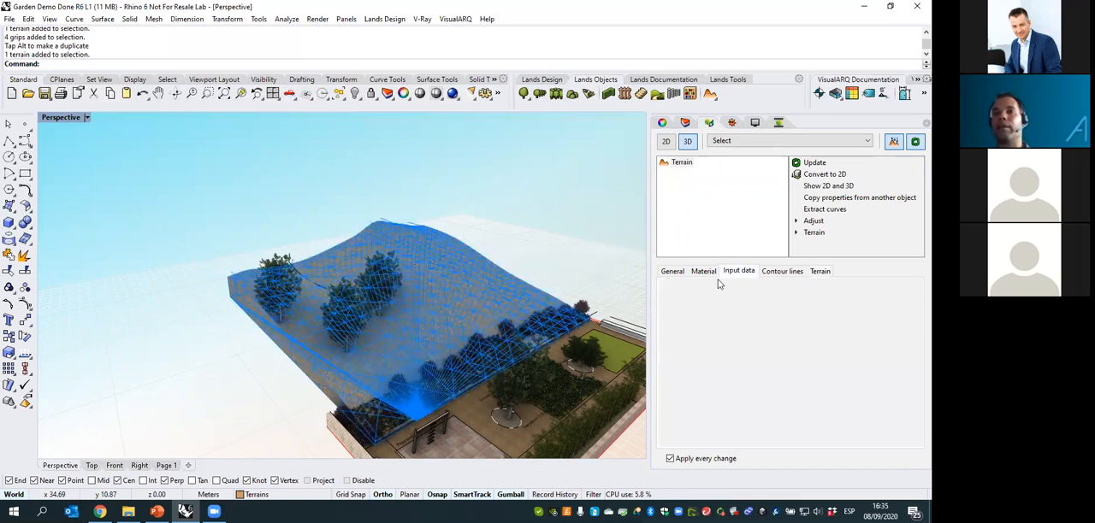
left_click(725, 293)
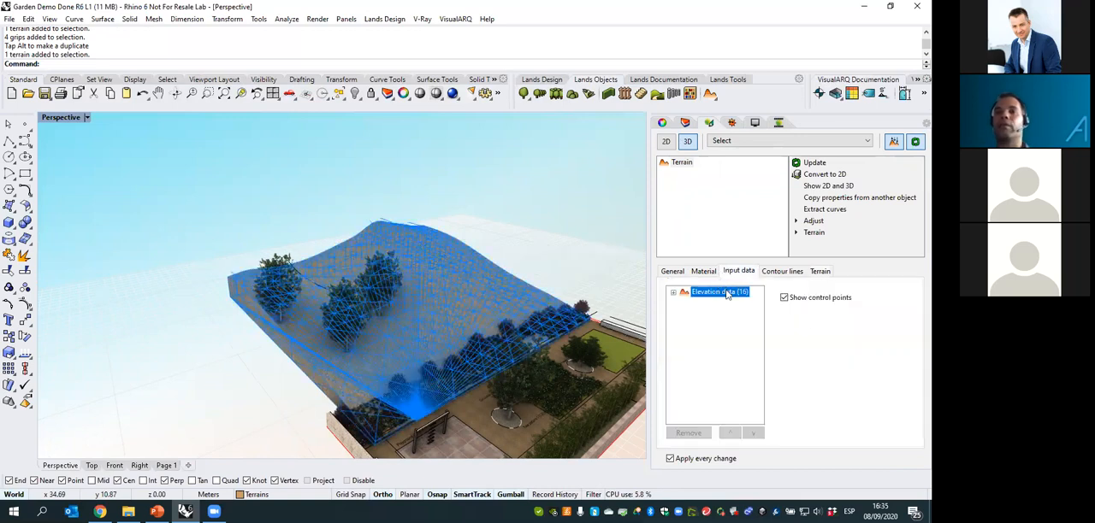
left_click(785, 298)
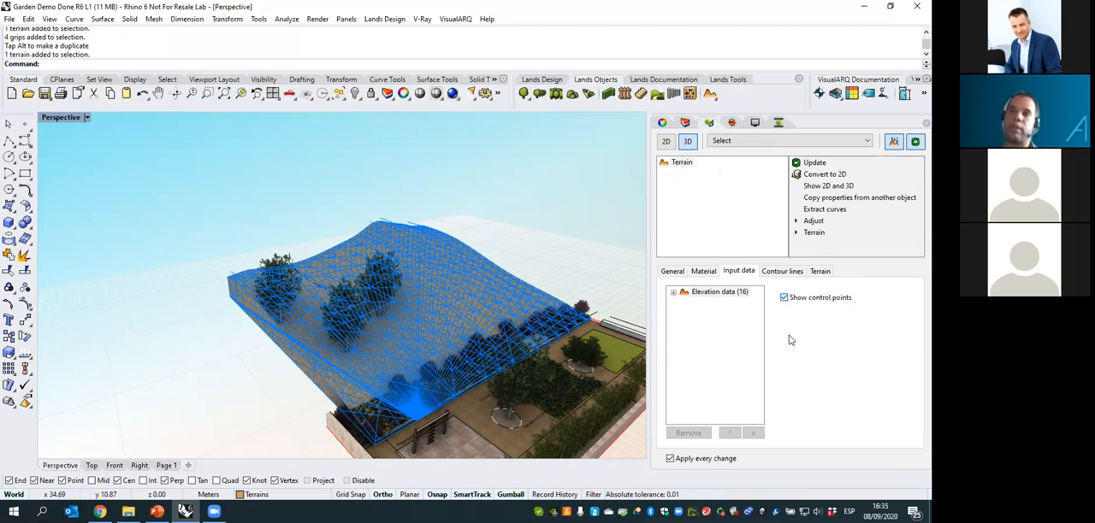
key("space")
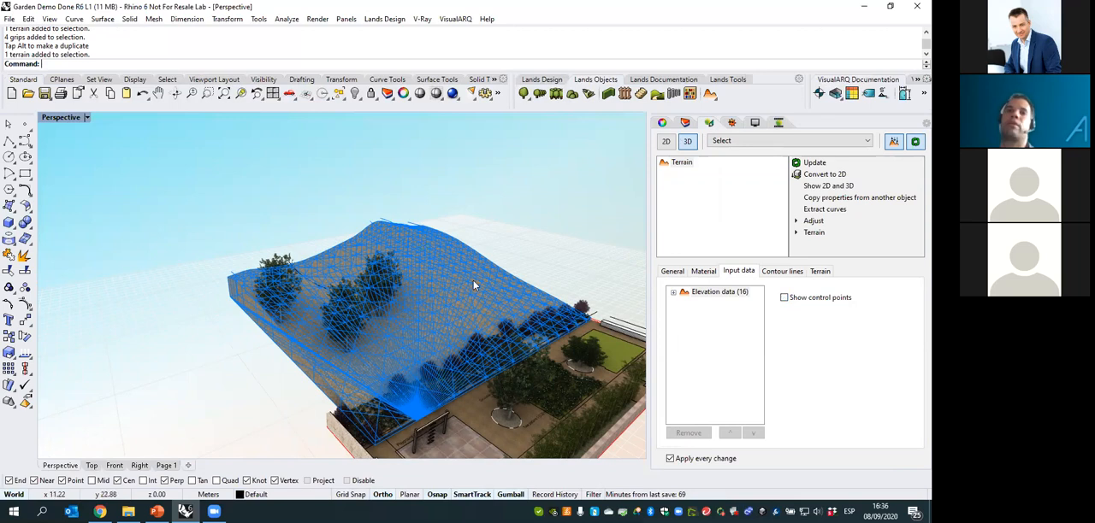
left_click(514, 249)
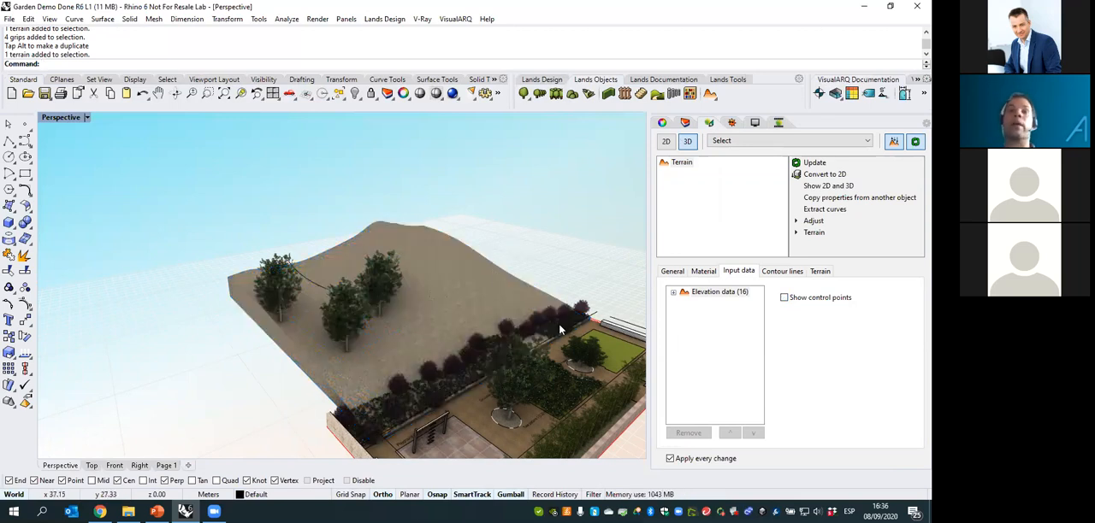
- Review the terrain's generation settings, including its X and Y grid cell sizes
left_click(487, 234)
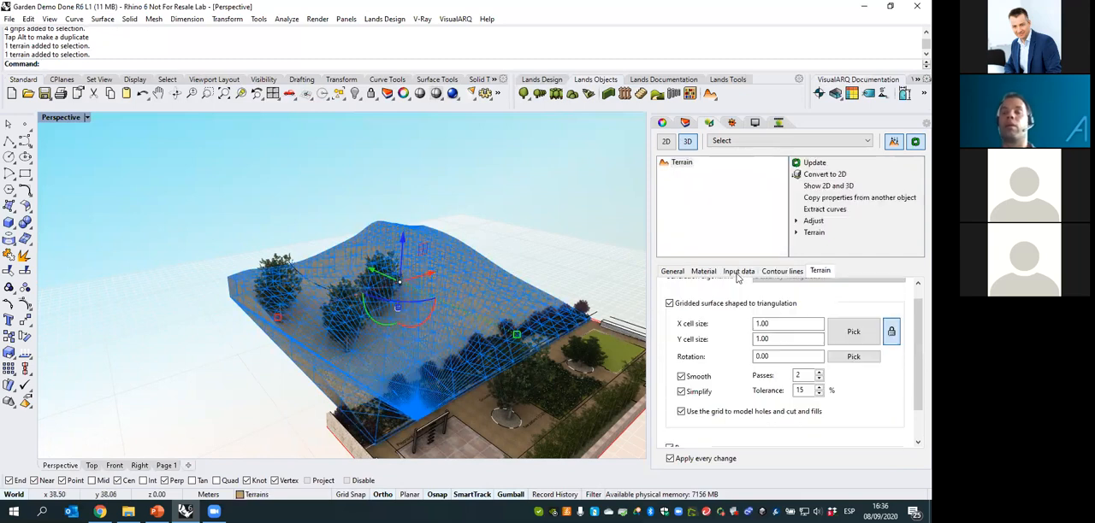
left_click_drag(916, 325, 916, 309)
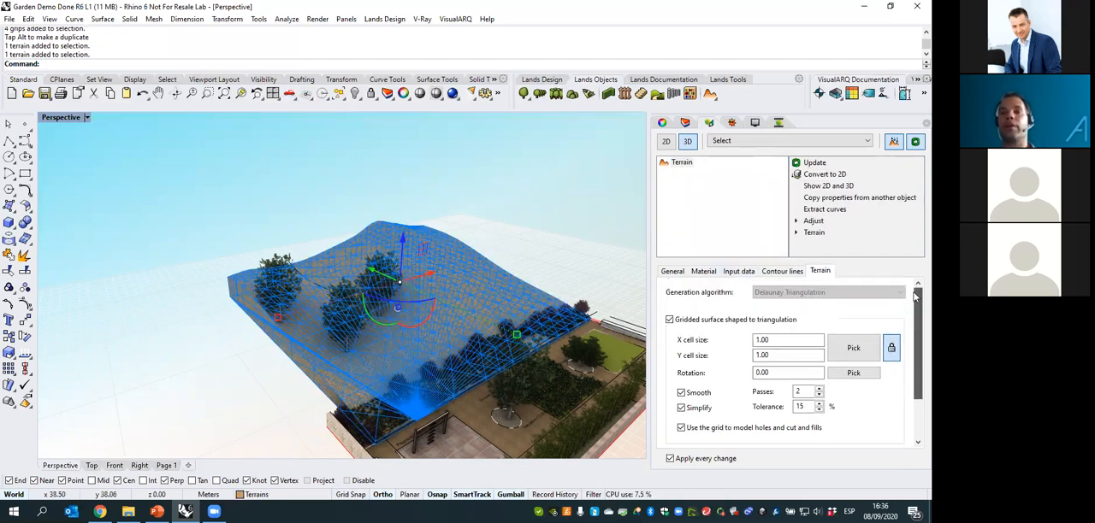
left_click_drag(774, 342, 748, 344)
left_click(782, 359)
- Open the terrain's contour line settings and show the model in 2D from the Top view, framing the hill's contours
left_click(782, 272)
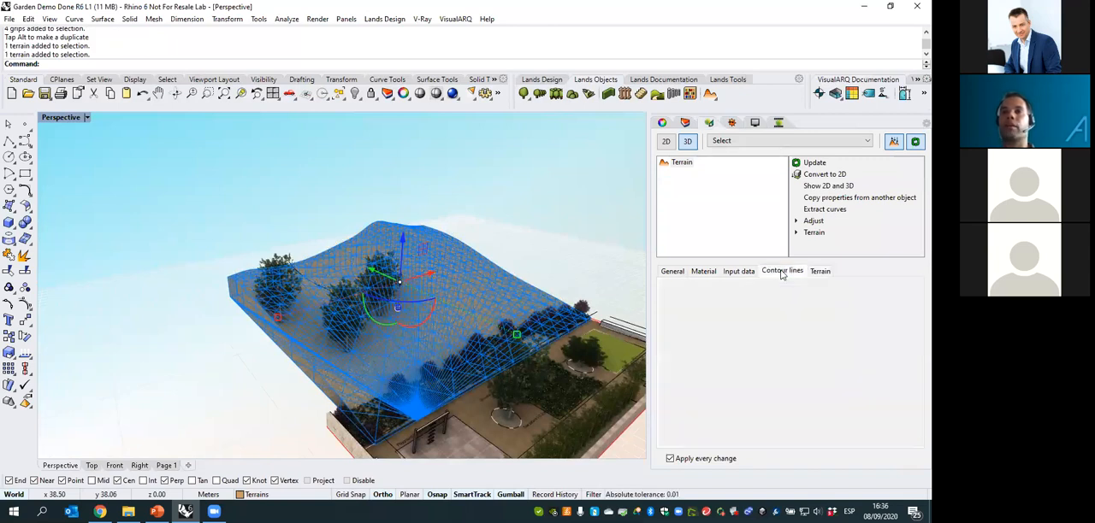
scroll(913, 320, "up", 1)
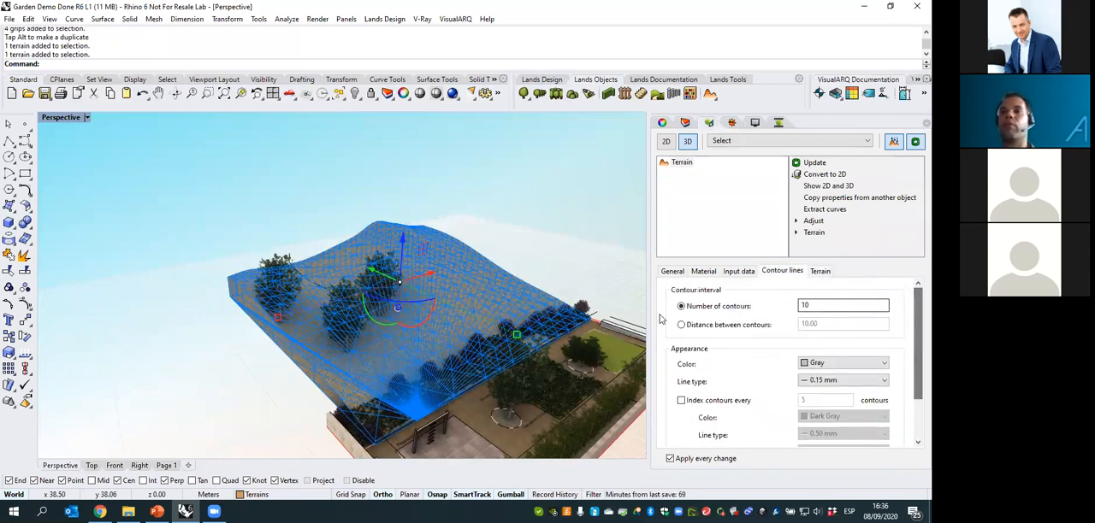
right_click_drag(558, 300, 462, 294)
left_click(667, 142)
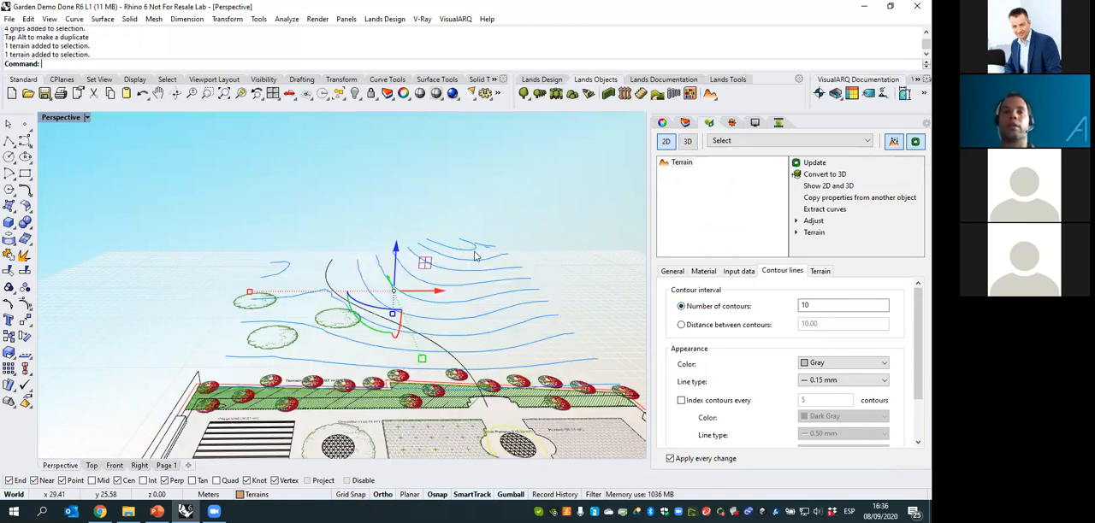
right_click_drag(334, 377, 332, 426)
left_click(91, 465)
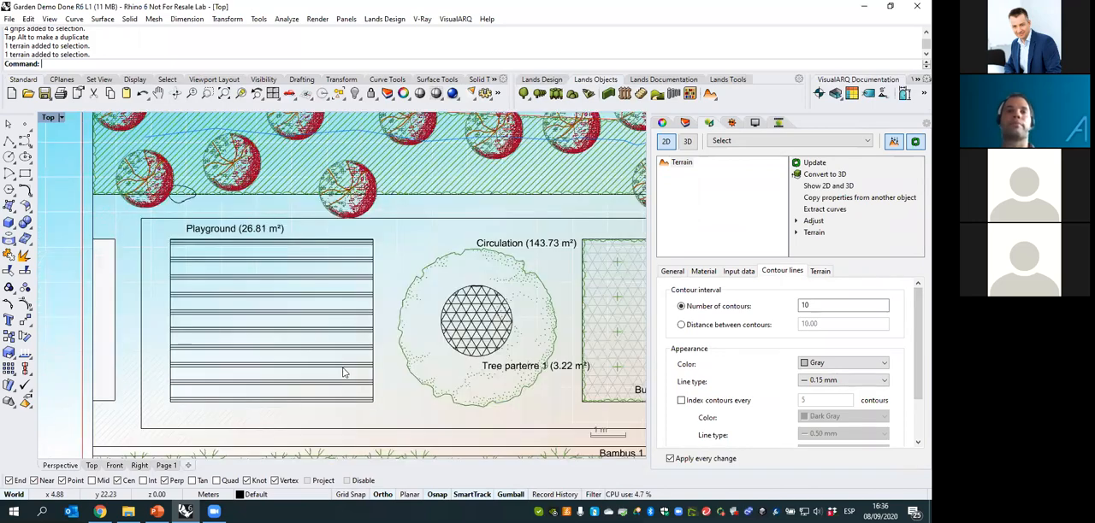
scroll(342, 373, "down", 3)
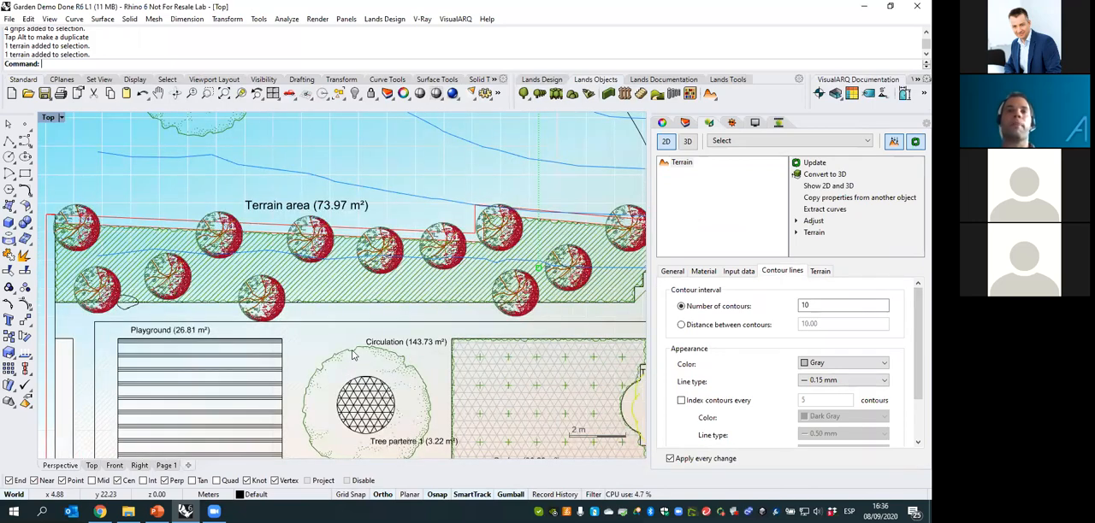
right_click_drag(378, 344, 314, 439)
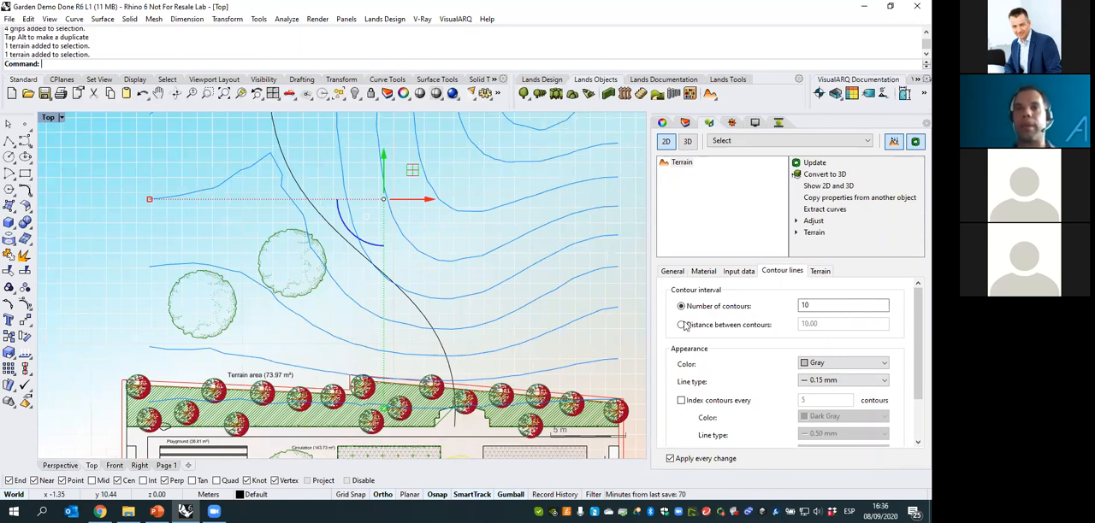
- Set the distance between the terrain's contours to 0.20 and enable index contours every 5 contours
left_click(682, 327)
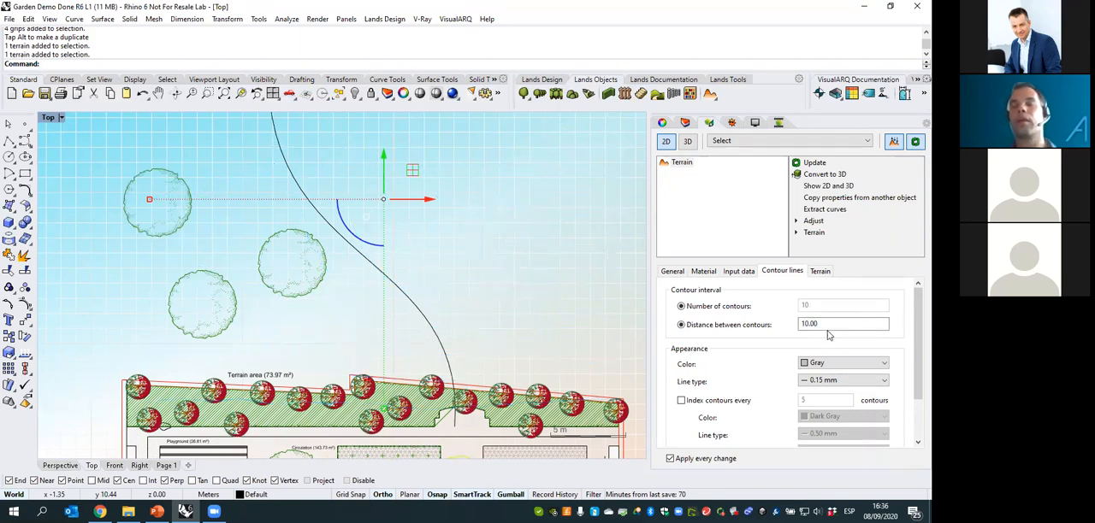
left_click_drag(827, 327, 791, 326)
type("2")
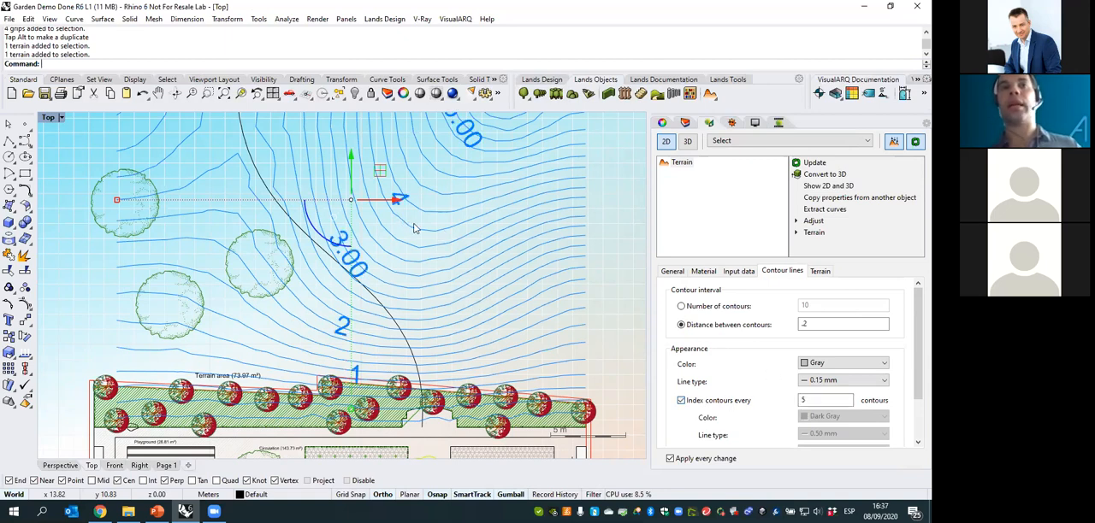
key("Escape")
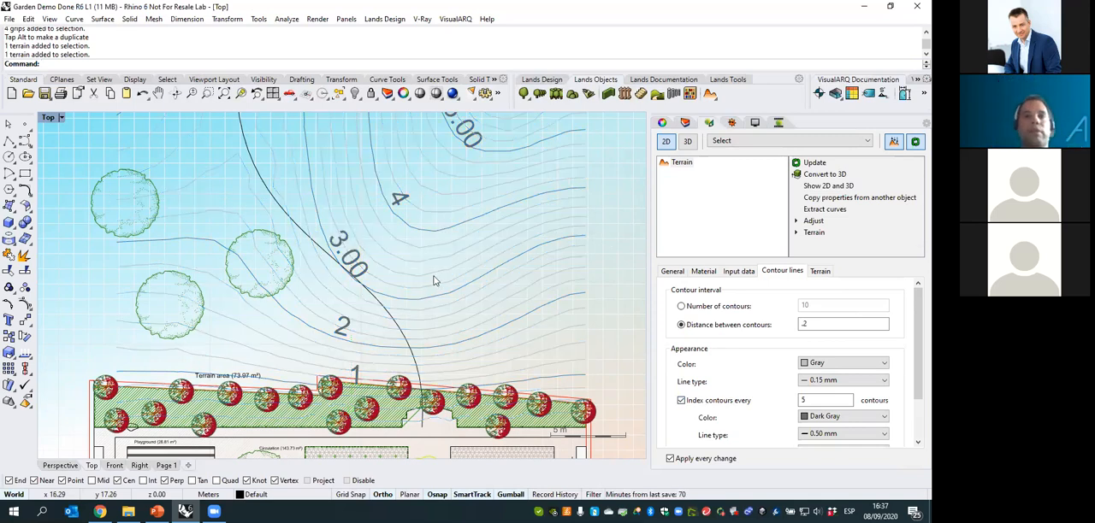
right_click_drag(447, 214, 433, 265)
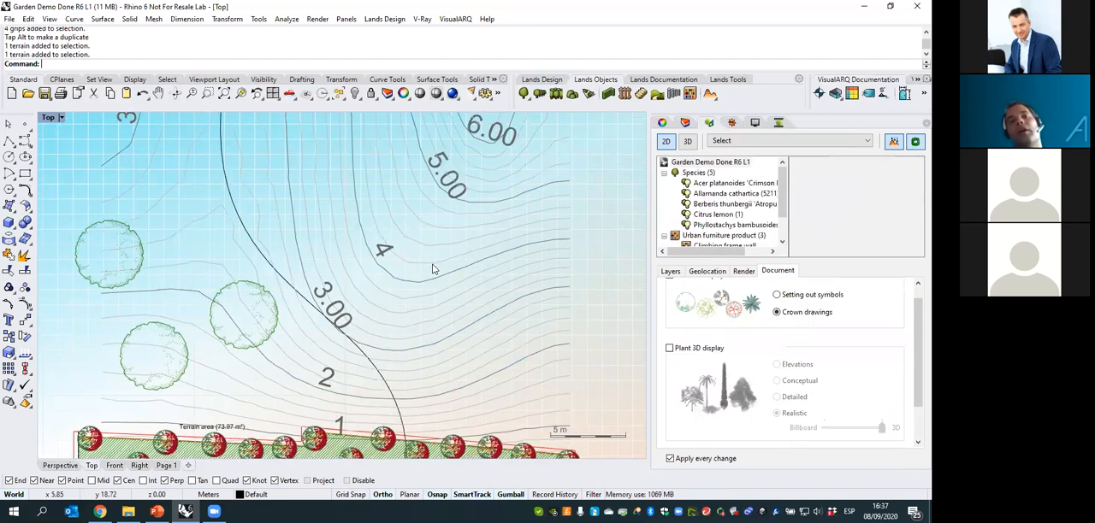
- Set the index contour text height to 0.5 for the terrain and return to the Perspective view
left_click(432, 269)
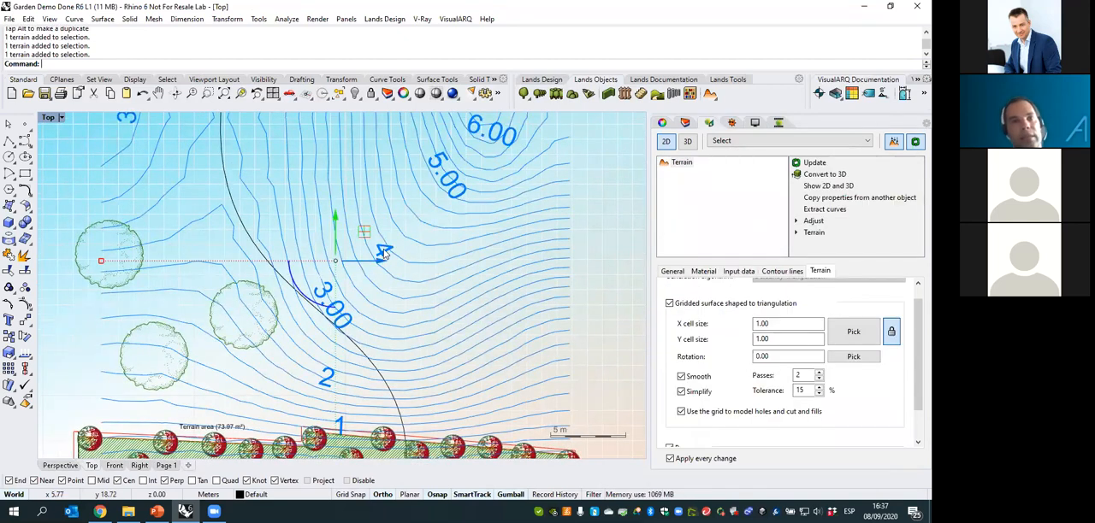
left_click(774, 272)
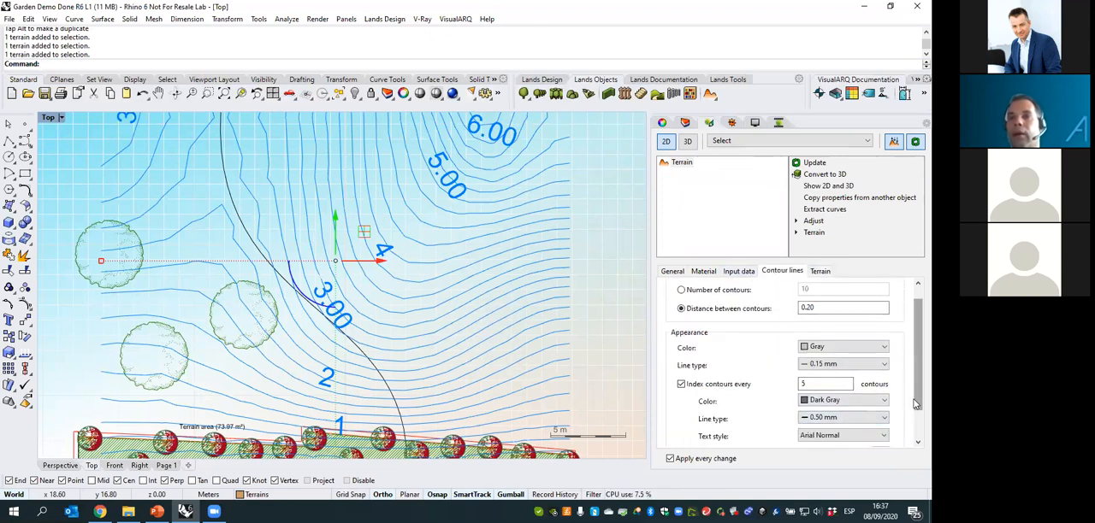
scroll(904, 416, "down", 2)
double_click(825, 413)
type(".5")
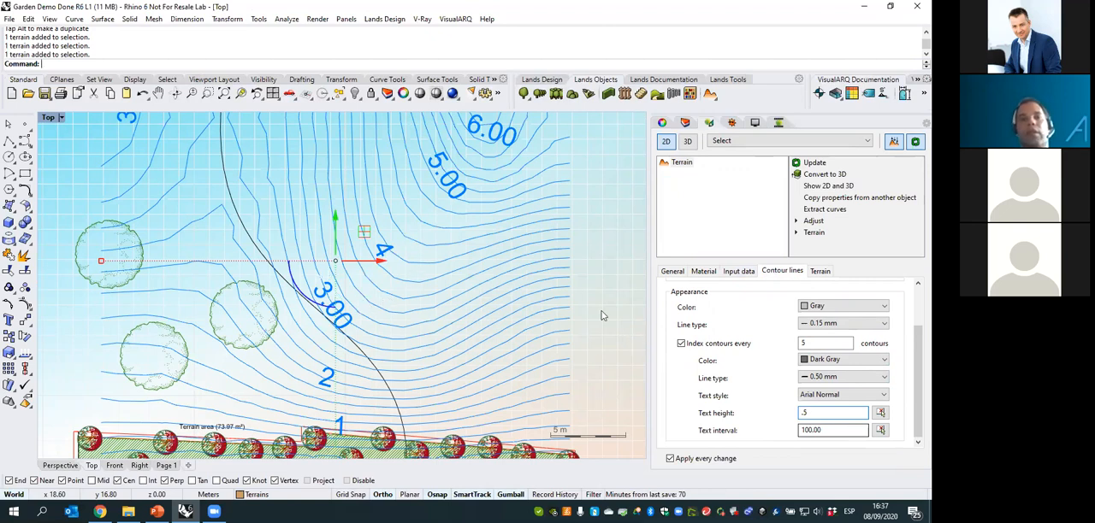
right_click_drag(492, 294, 487, 305)
key("Escape")
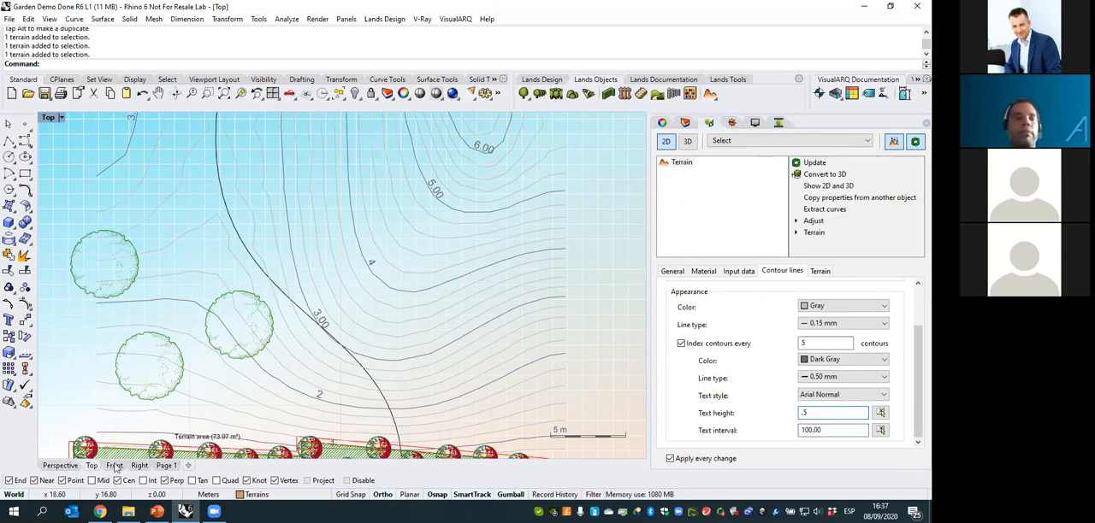
left_click(65, 466)
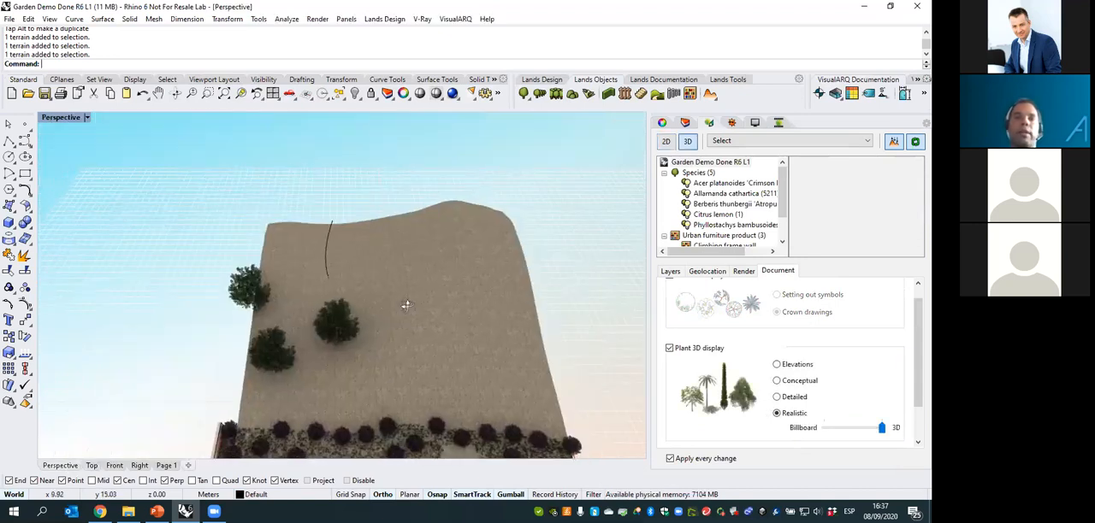
- Select the curve crossing the hill and examine how it runs relative to the terrain from several angles
right_click_drag(289, 313, 401, 273)
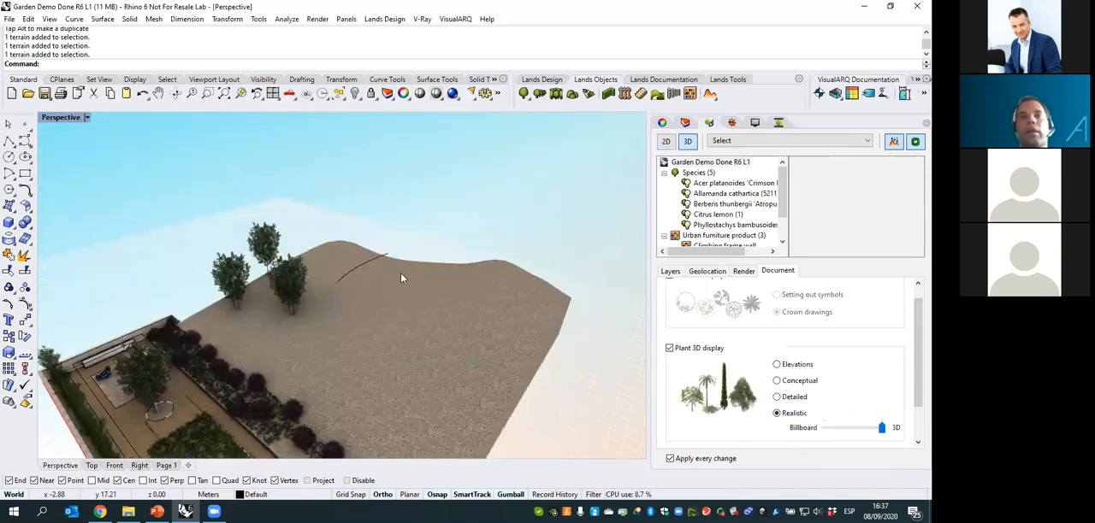
left_click(384, 257)
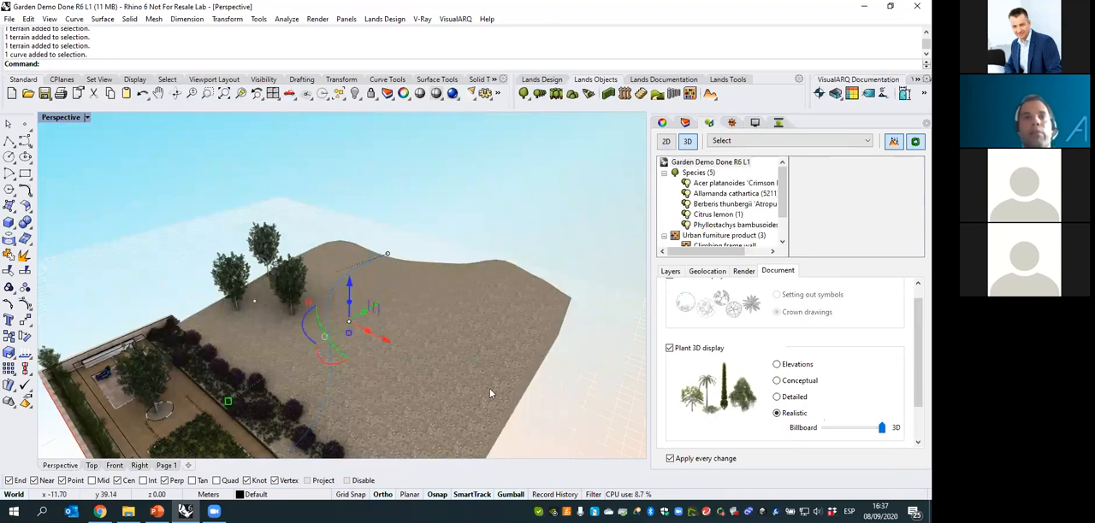
right_click_drag(450, 337, 434, 329)
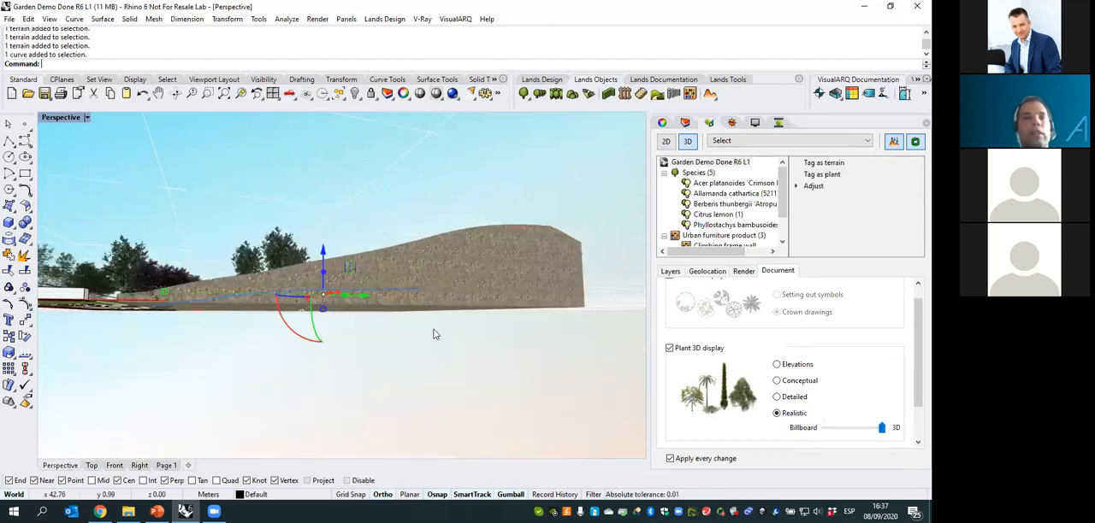
right_click_drag(350, 318, 355, 314)
scroll(343, 334, "up", 5)
right_click_drag(324, 344, 291, 347)
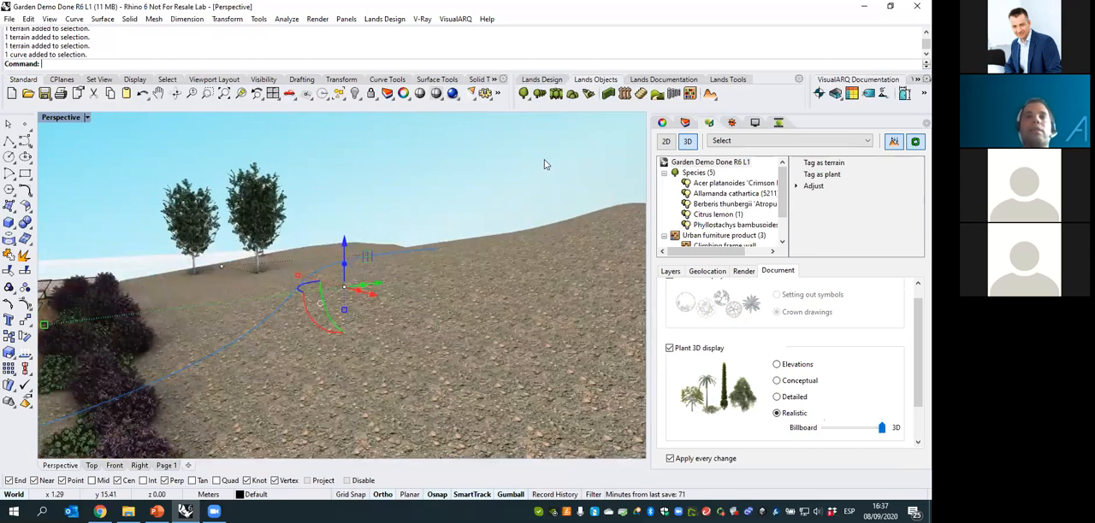
left_click(716, 98)
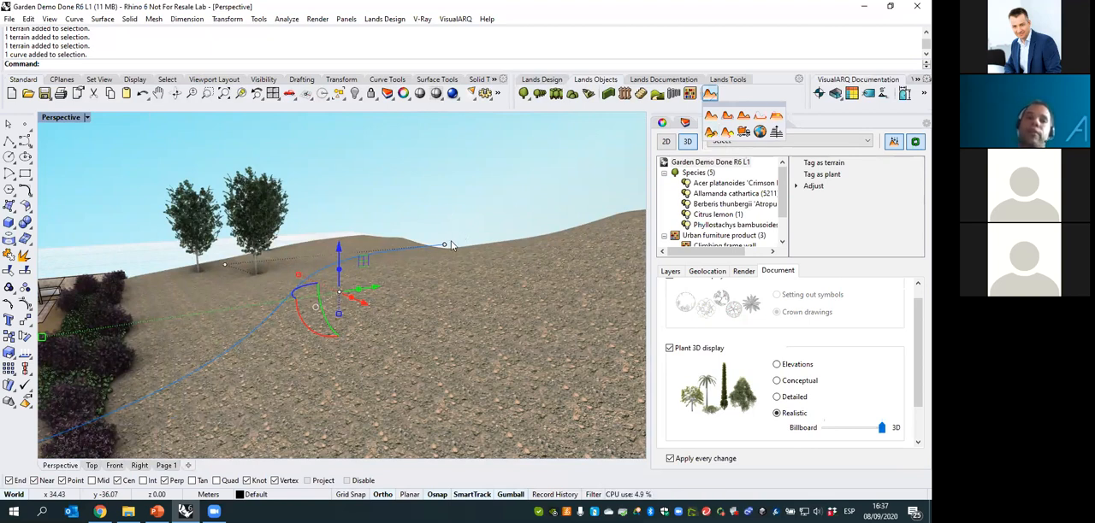
right_click_drag(373, 323, 387, 301)
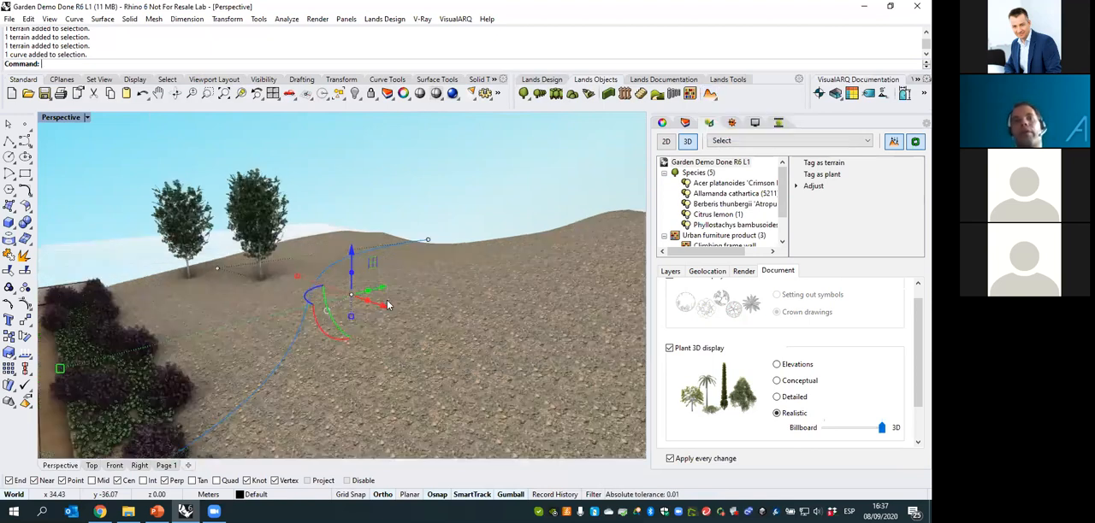
left_click(435, 191)
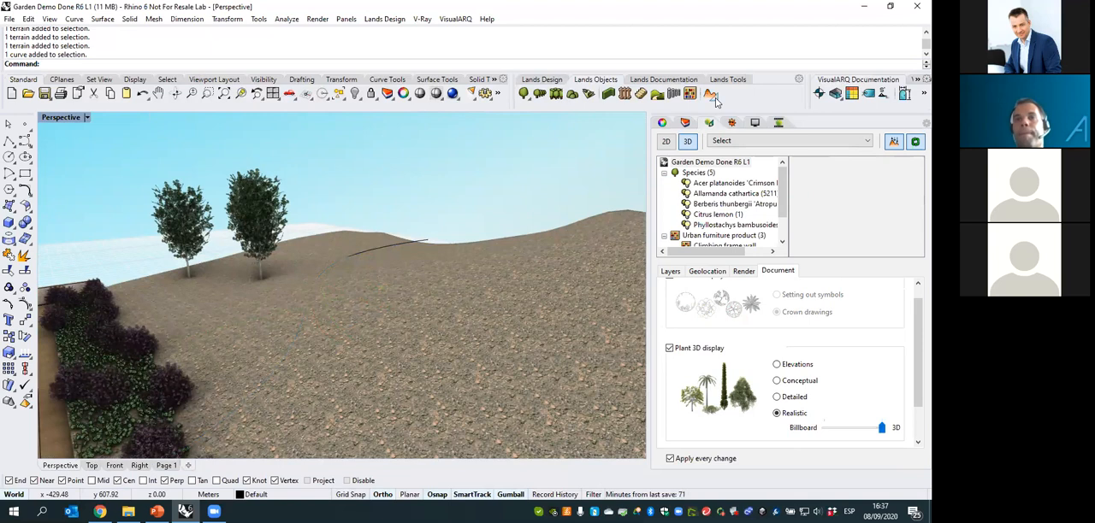
- Add a path to the hill terrain along the curve, with a width of 2 and a slope angle of 45
left_click(711, 96)
left_click(711, 132)
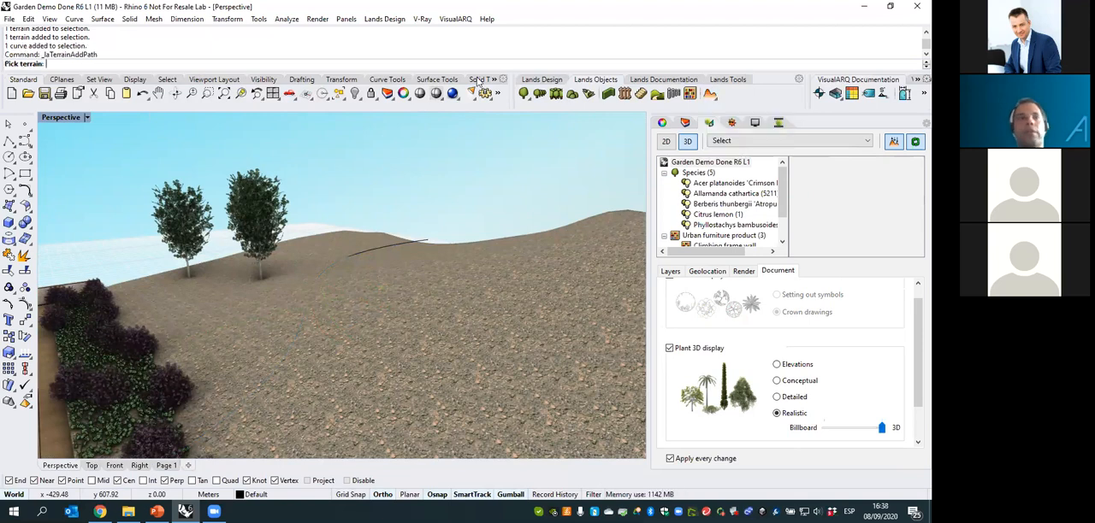
left_click(474, 310)
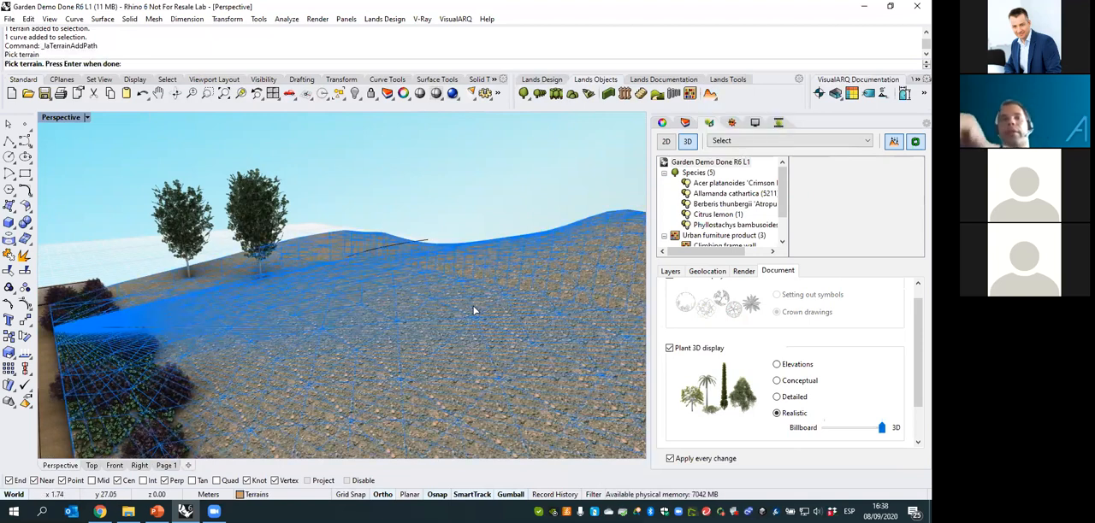
key("Return")
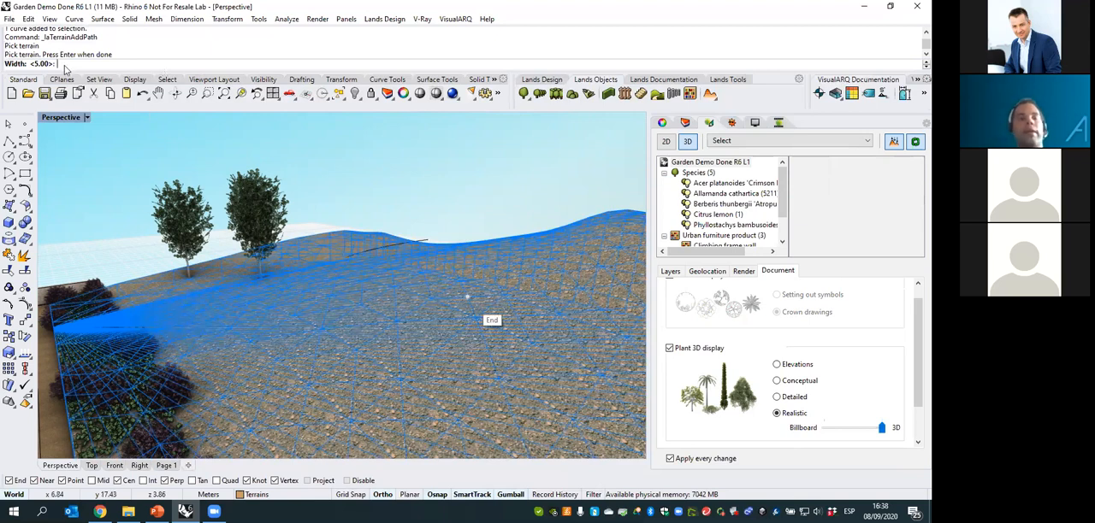
type("2")
key("Return")
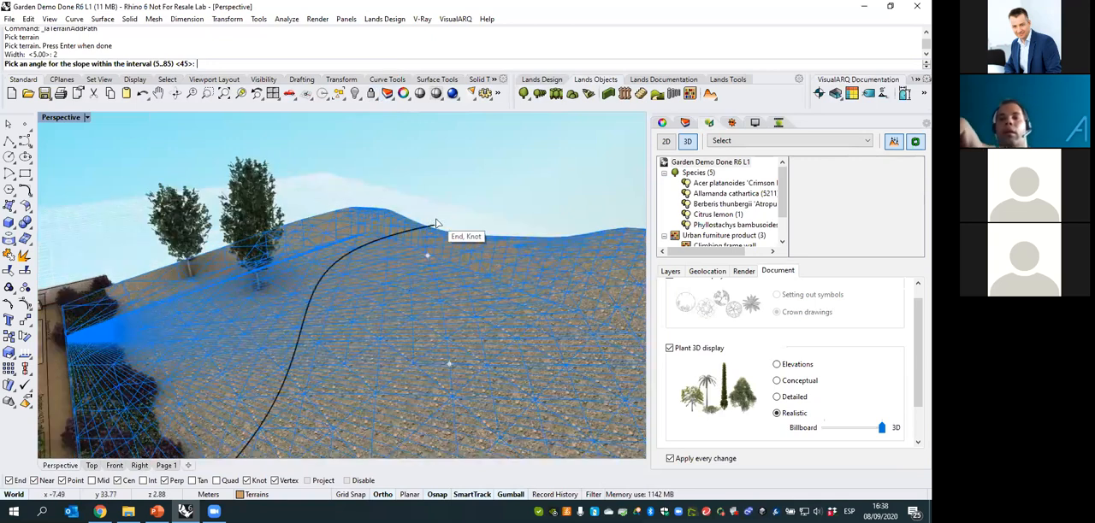
key("Return")
left_click(432, 229)
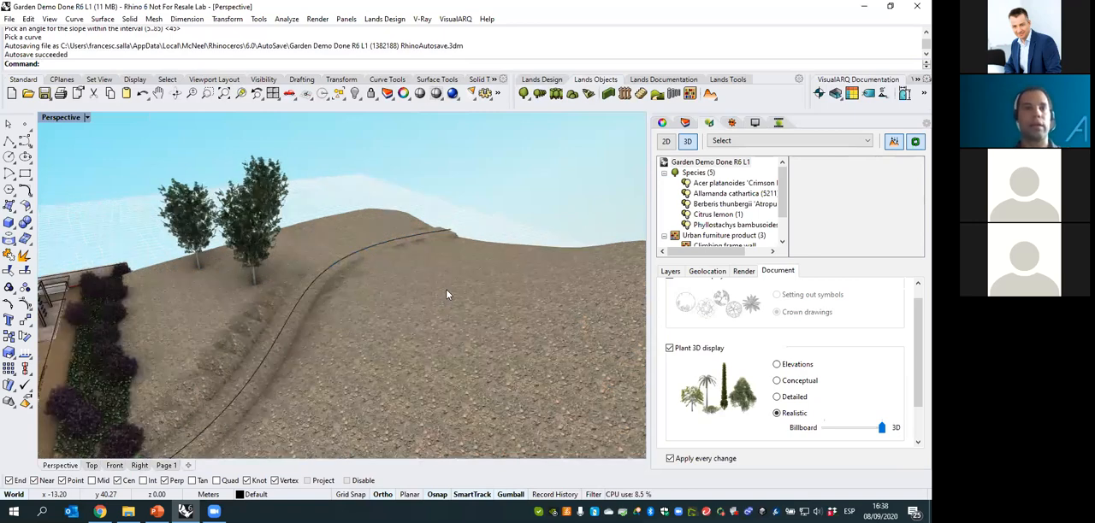
- Raise the terrain path's control point near the trees vertically to reshape the path across the hill
mouse_move(444, 288)
right_mouse_down()
mouse_move(441, 305)
mouse_move(460, 292)
mouse_move(438, 305)
right_mouse_up()
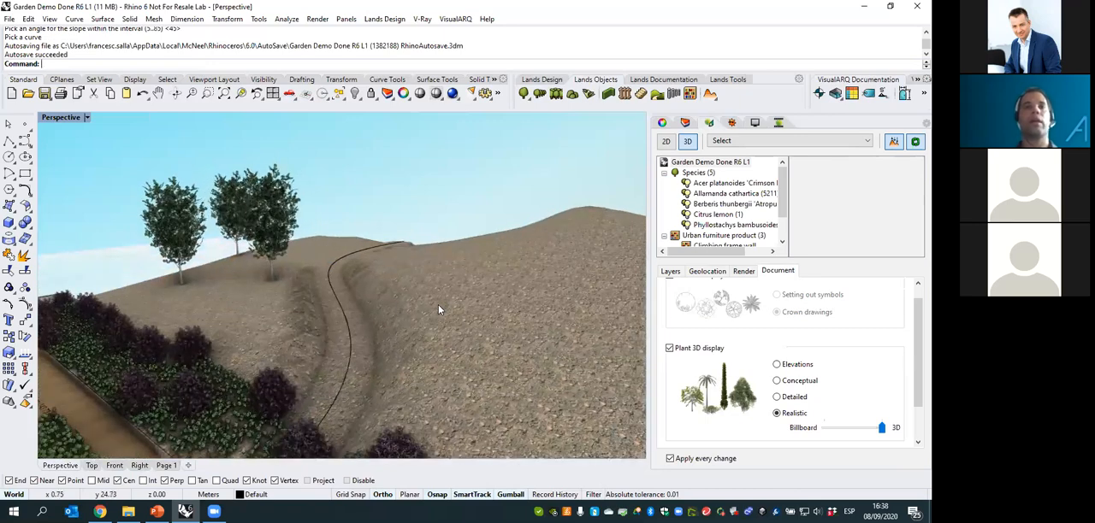
left_click(438, 305)
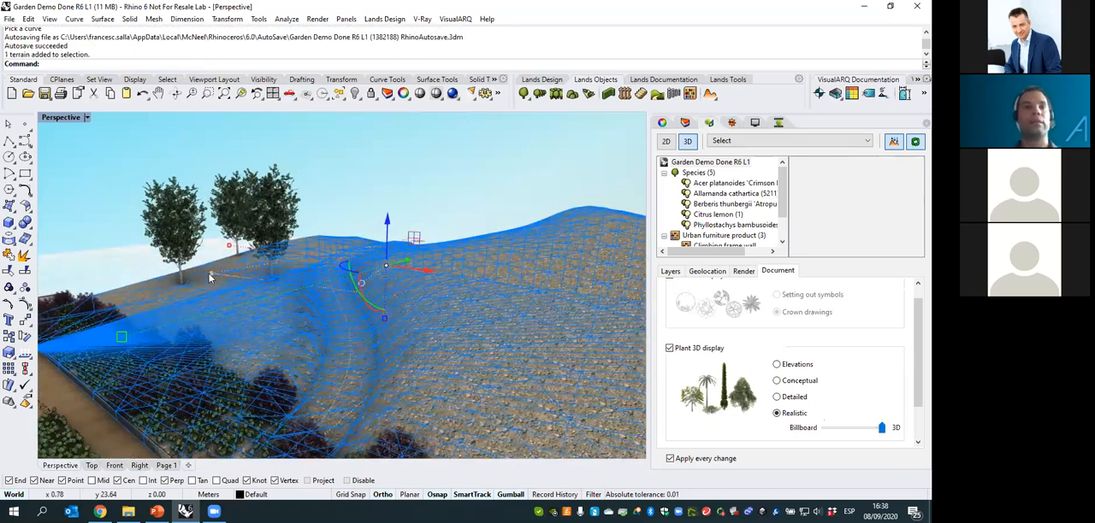
key("Escape")
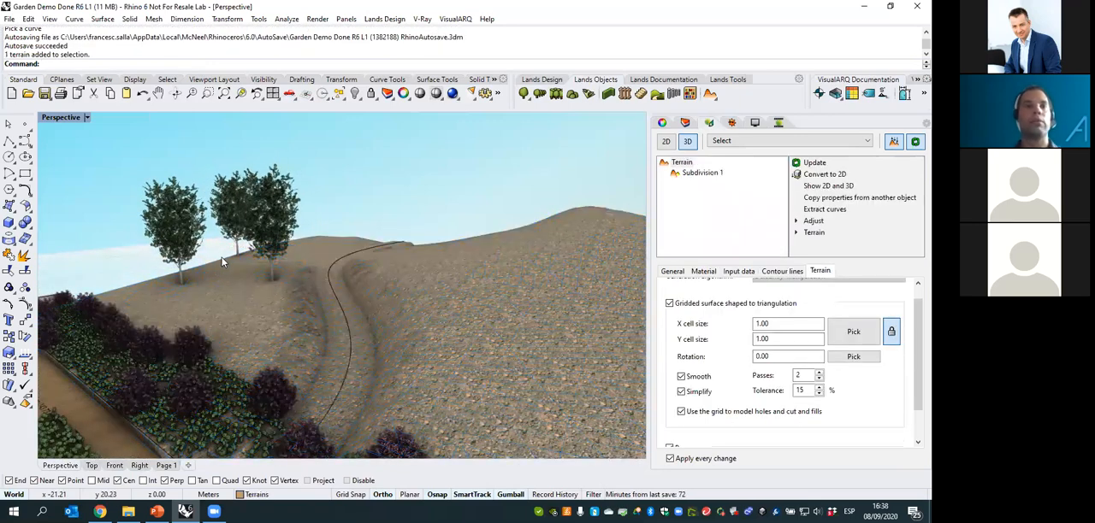
left_click(487, 293)
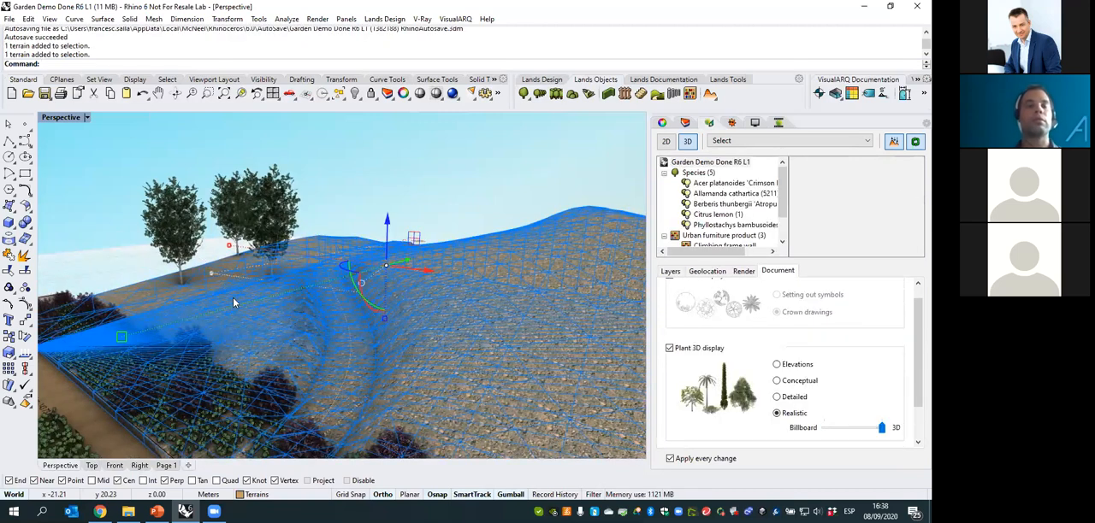
left_click(212, 274)
left_click_drag(207, 229, 205, 198)
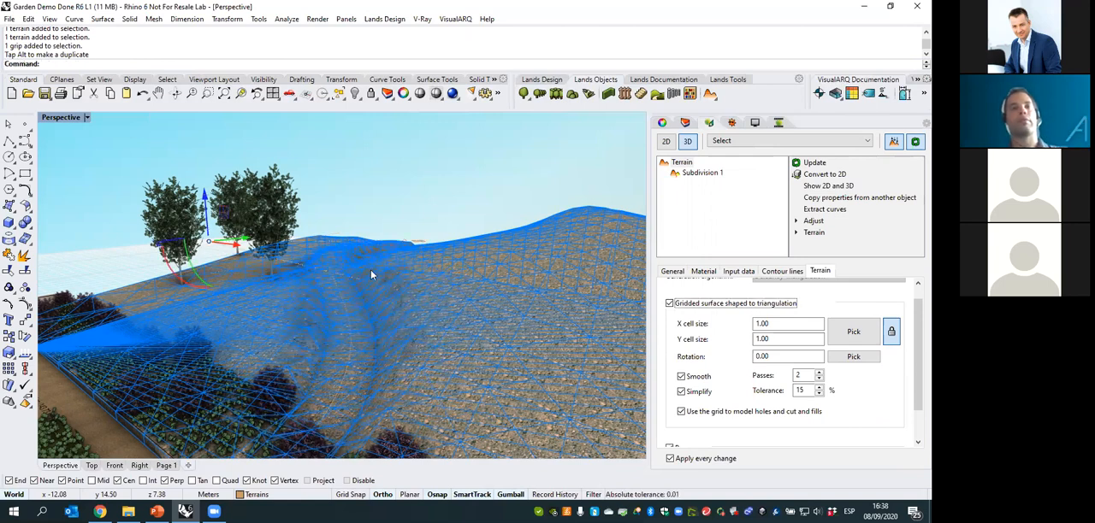
key("Escape")
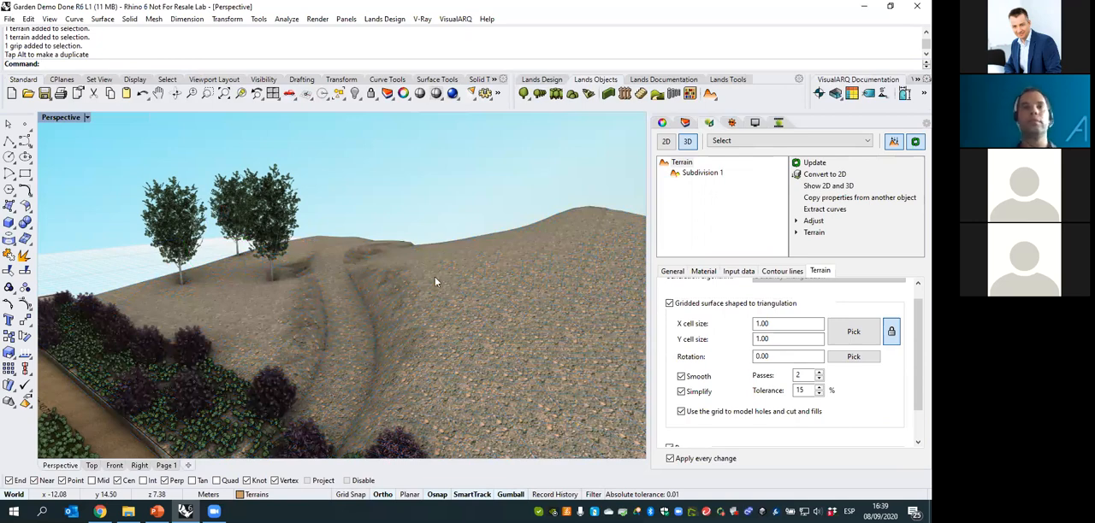
- Apply the Short Grass With Stone.bump texture from the Grass folder to the terrain's path subdivision
mouse_move(449, 276)
right_mouse_down()
mouse_move(454, 301)
mouse_move(479, 317)
mouse_move(512, 291)
mouse_move(429, 299)
mouse_move(457, 279)
right_mouse_up()
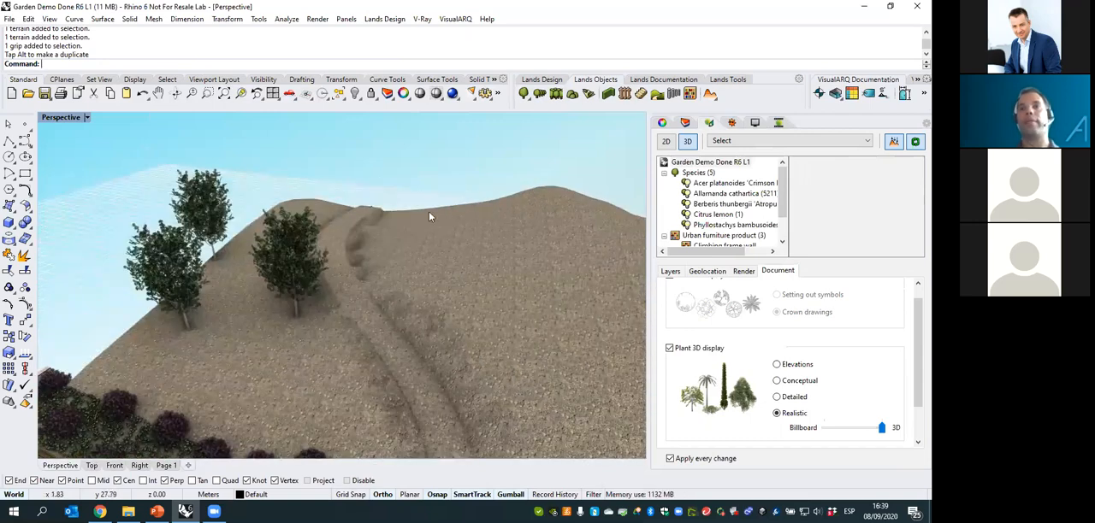
left_click(710, 94)
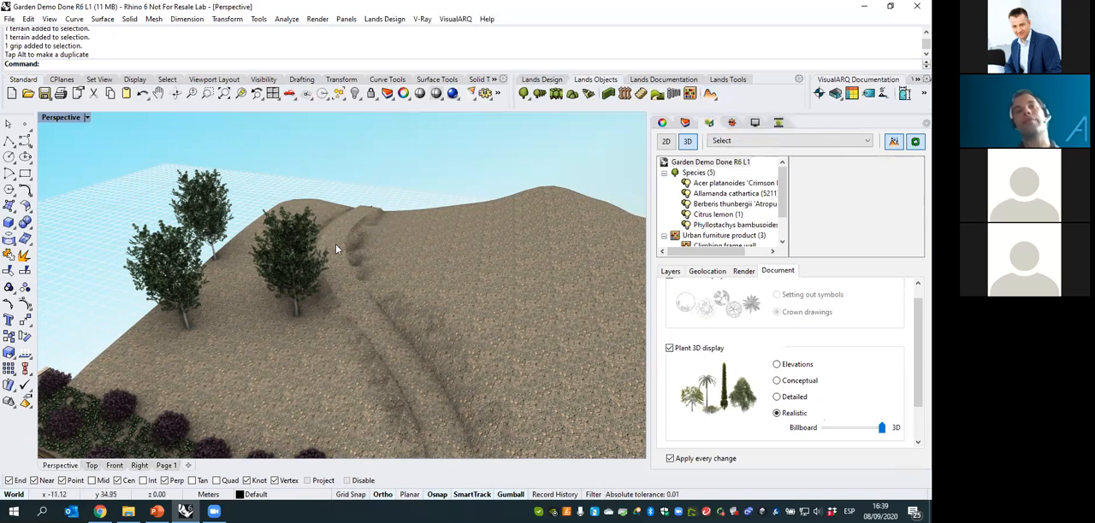
left_click(371, 286)
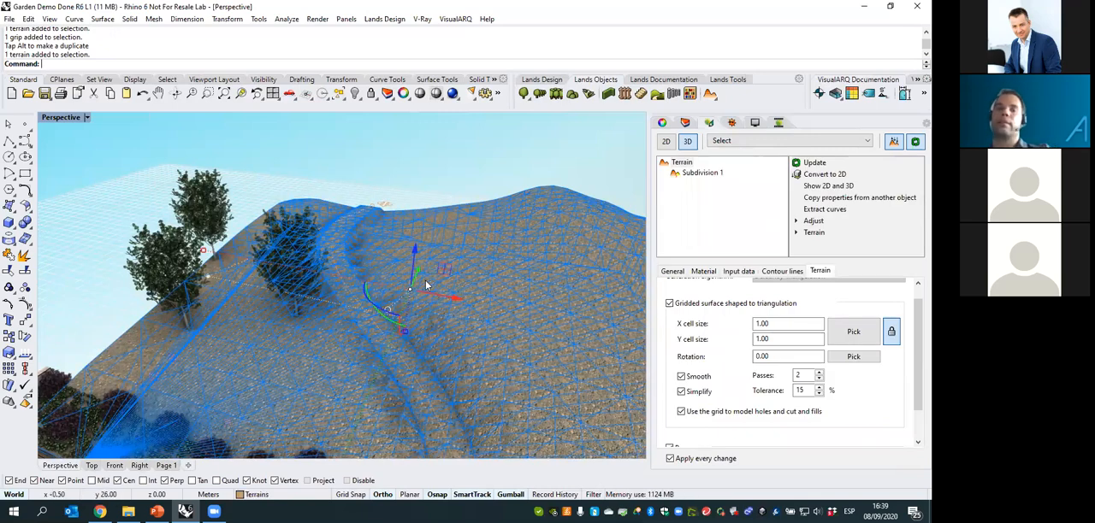
left_click(698, 175)
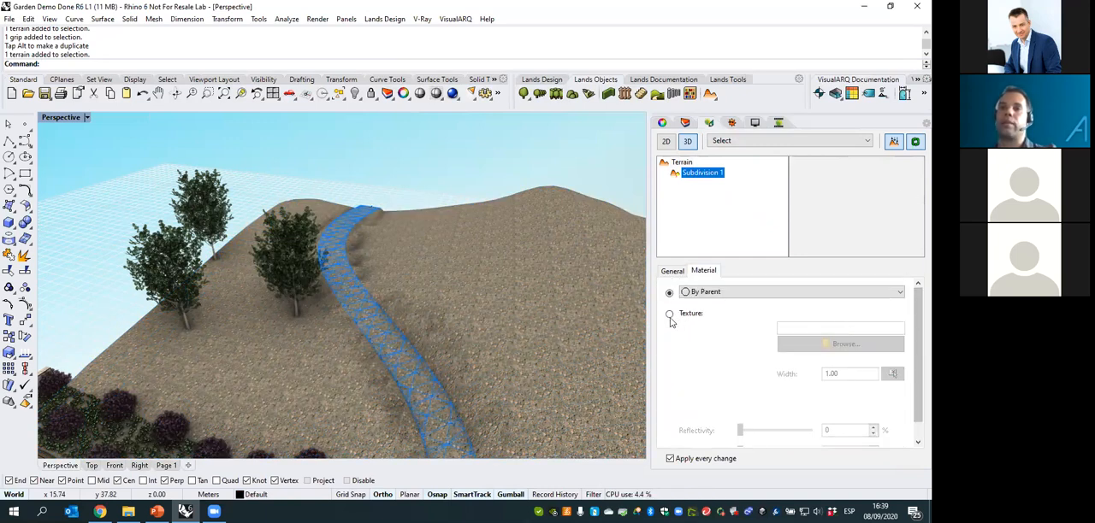
left_click(669, 315)
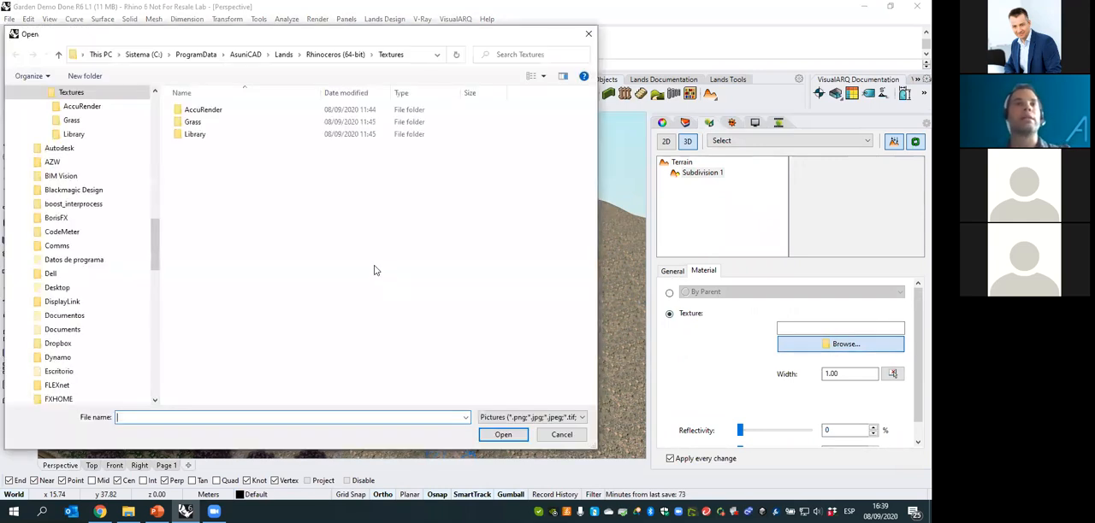
double_click(194, 121)
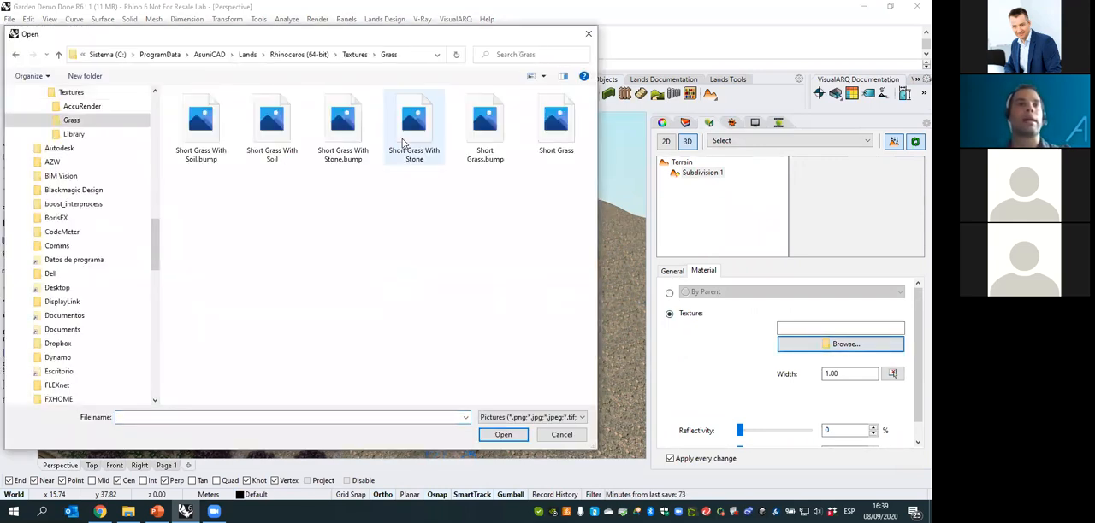
left_click(343, 126)
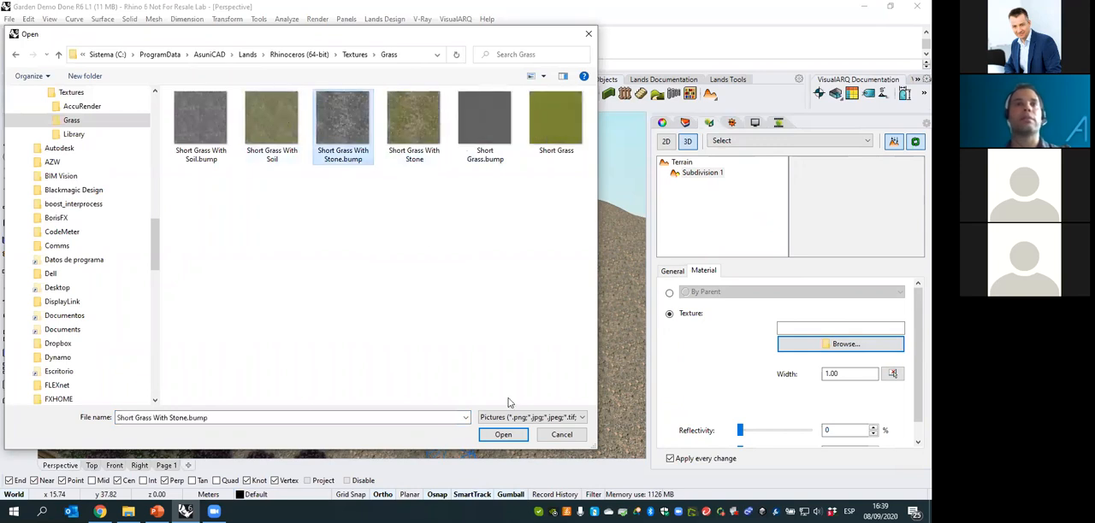
left_click(511, 433)
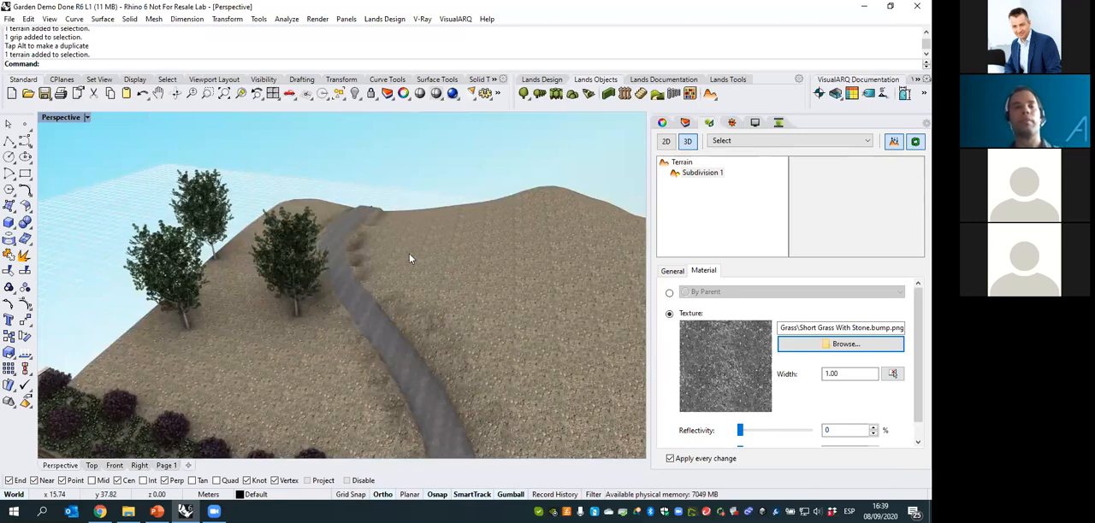
key("Escape")
- Review the path's cut and fill angle and path width in the terrain's input data
right_click_drag(407, 253, 445, 267)
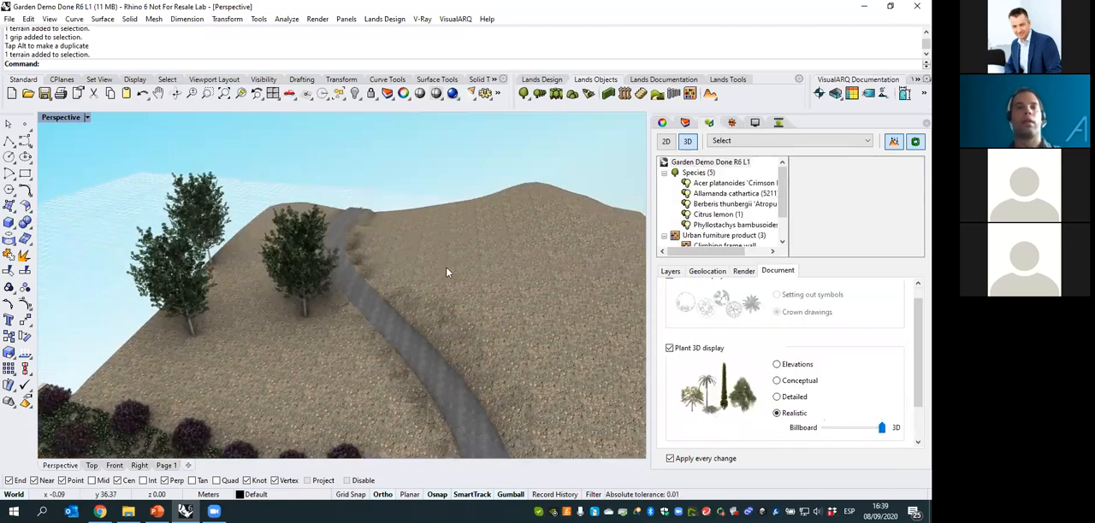
scroll(446, 267, "down", 8)
right_click_drag(508, 291, 433, 259)
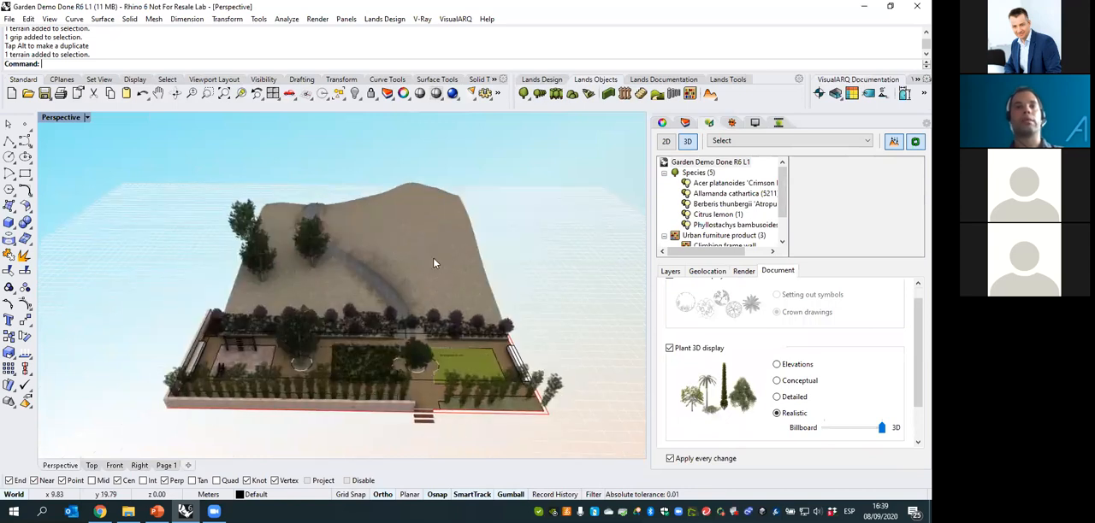
scroll(431, 253, "up", 3)
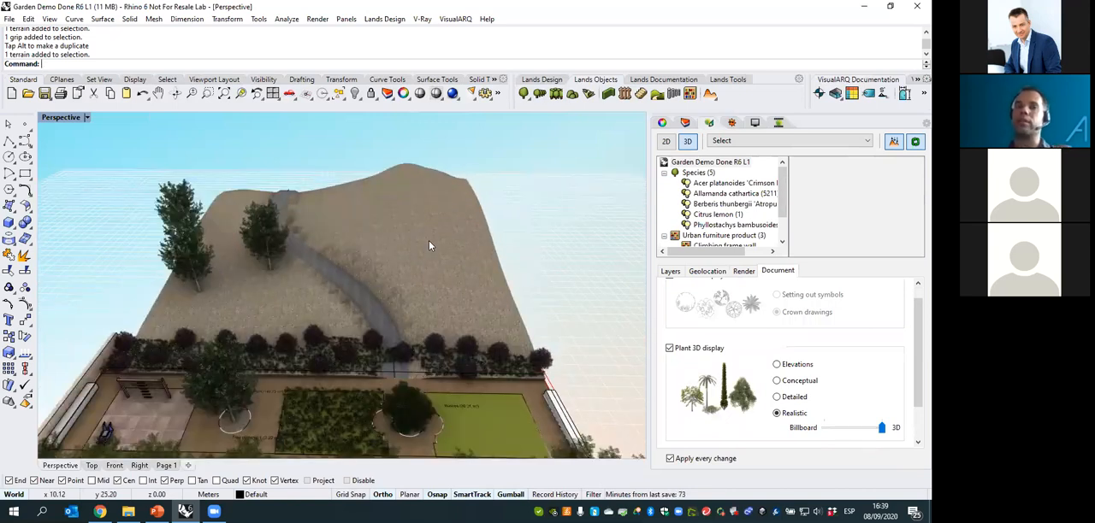
left_click(428, 240)
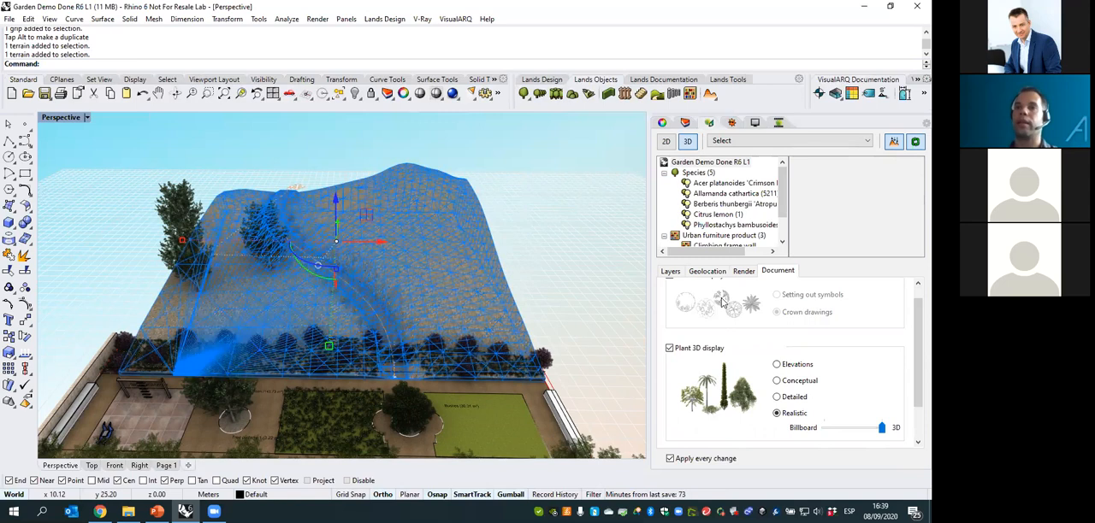
left_click(739, 272)
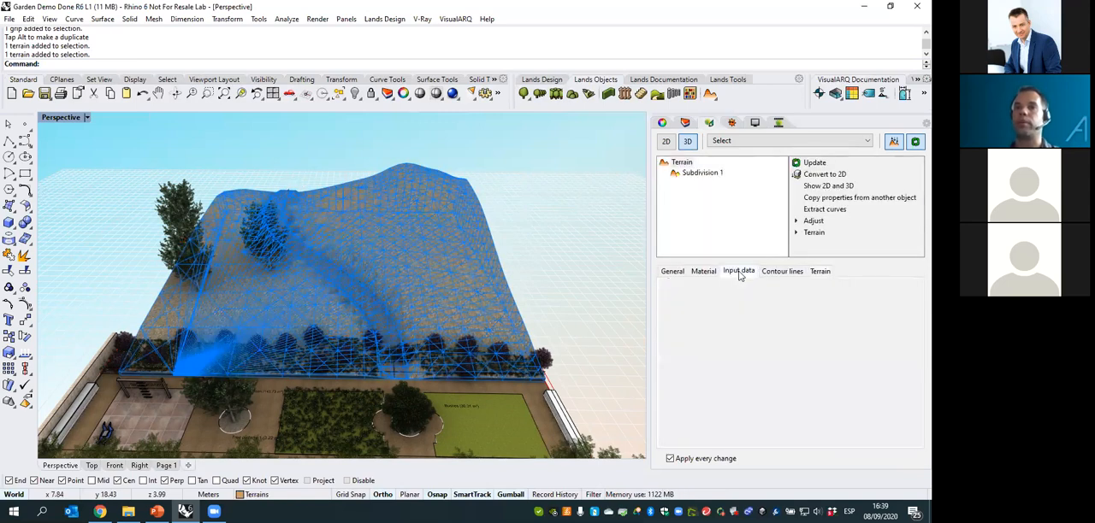
left_click(709, 313)
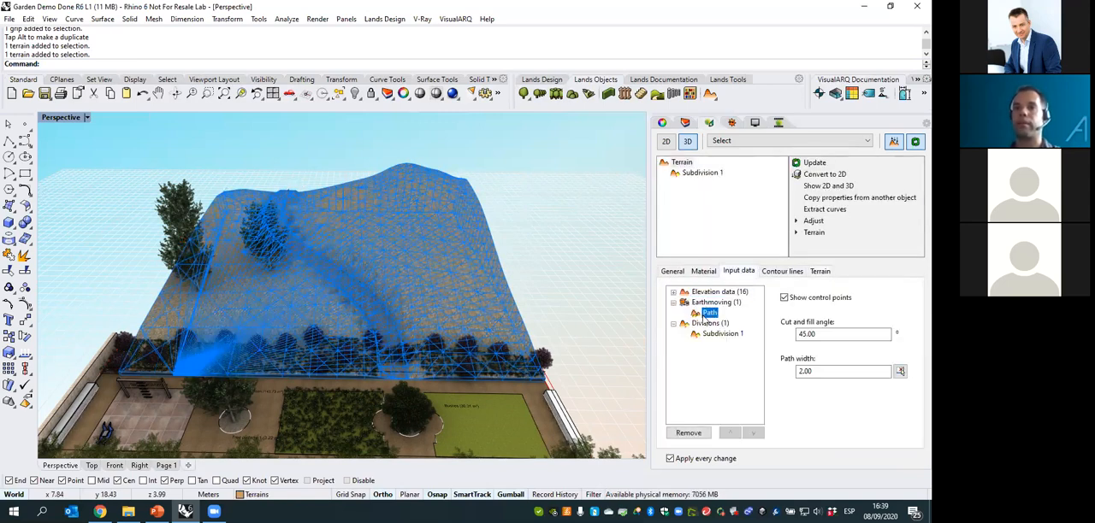
double_click(824, 336)
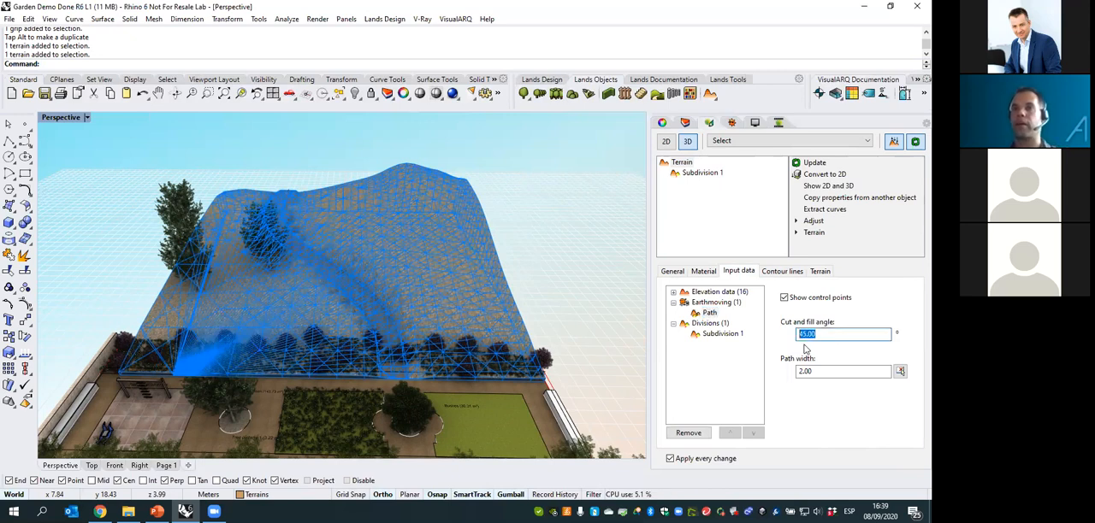
left_click(819, 373)
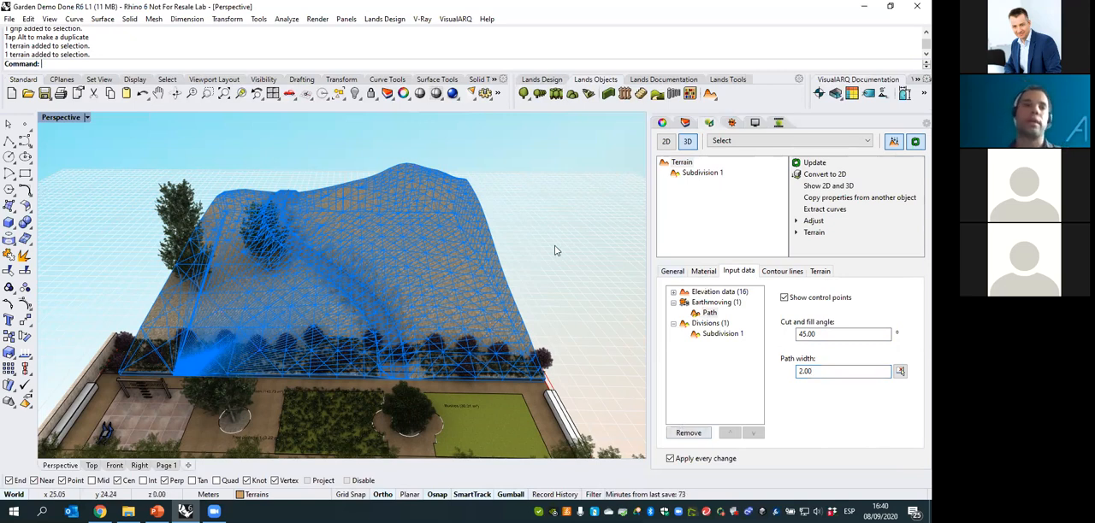
key("Escape")
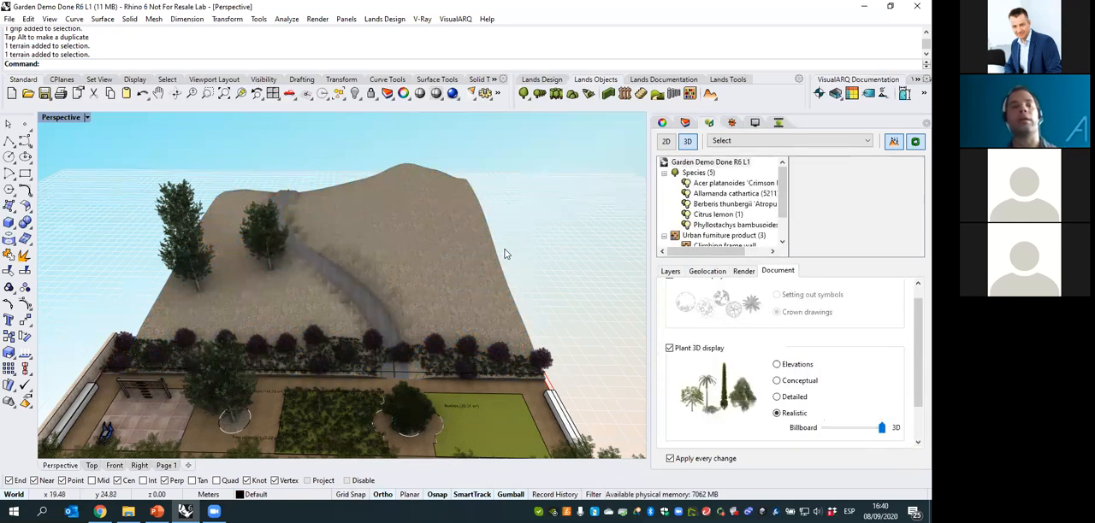
- Insert a terrain list in the empty area beside the hill terrain
right_click_drag(517, 242, 444, 242, "shift")
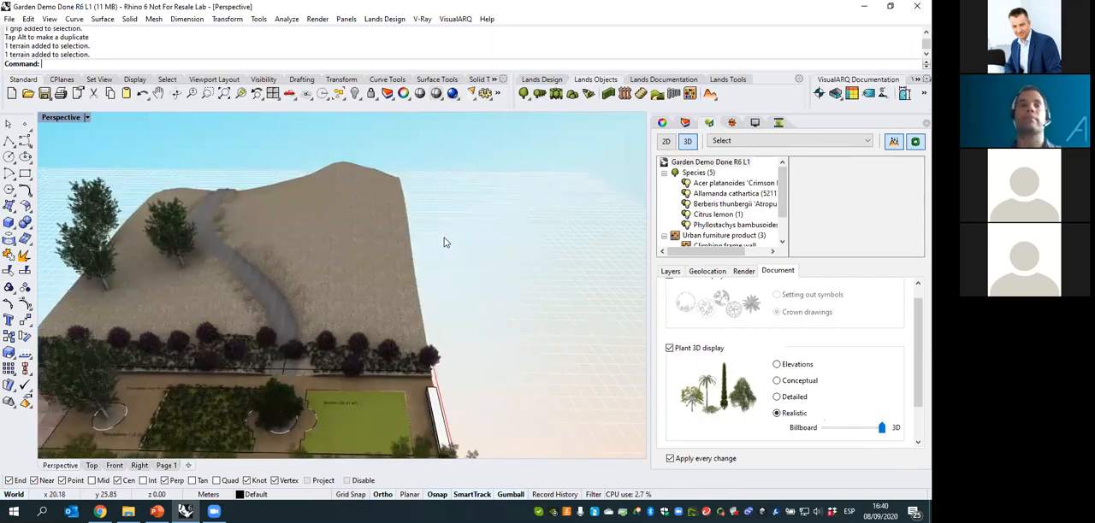
left_click(646, 80)
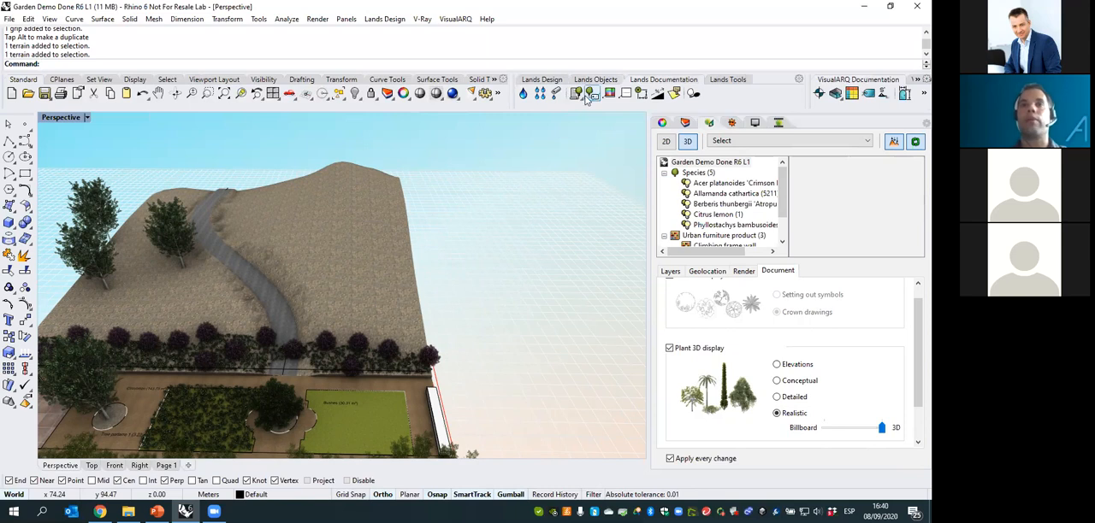
left_click(583, 100)
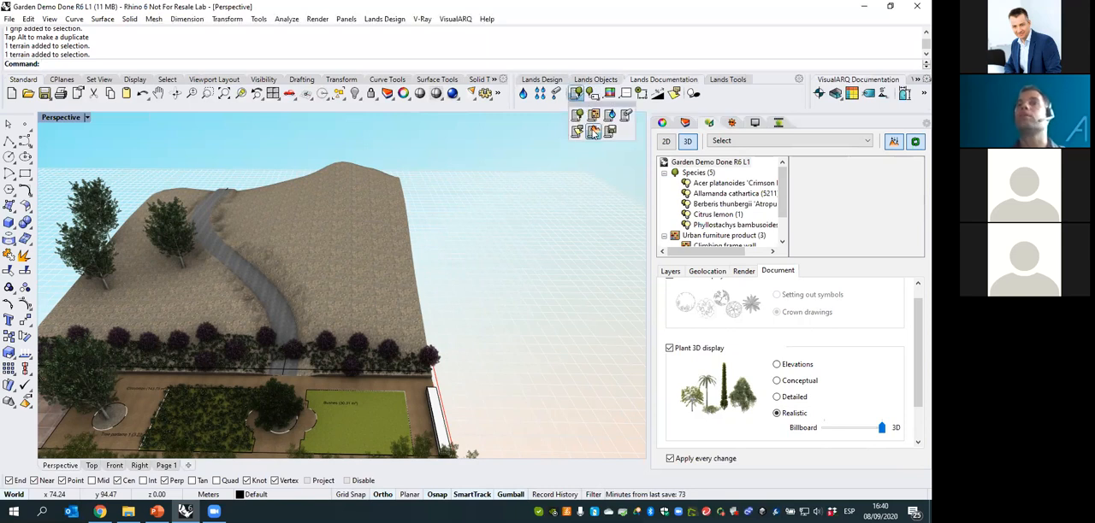
left_click(592, 132)
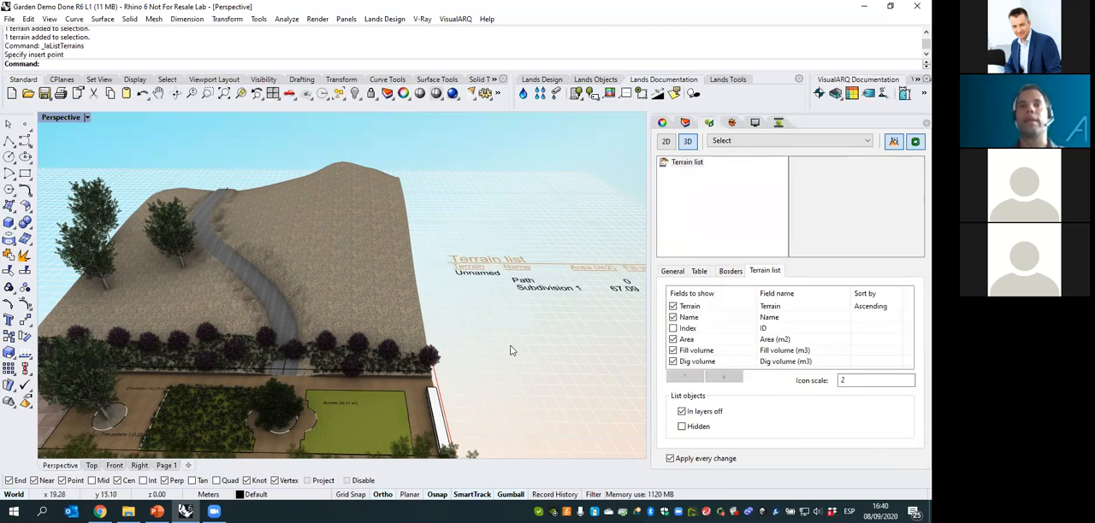
left_click(563, 328)
- Examine the terrain list's area, fill volume and dig volume columns and its listing properties
scroll(567, 318, "up", 5)
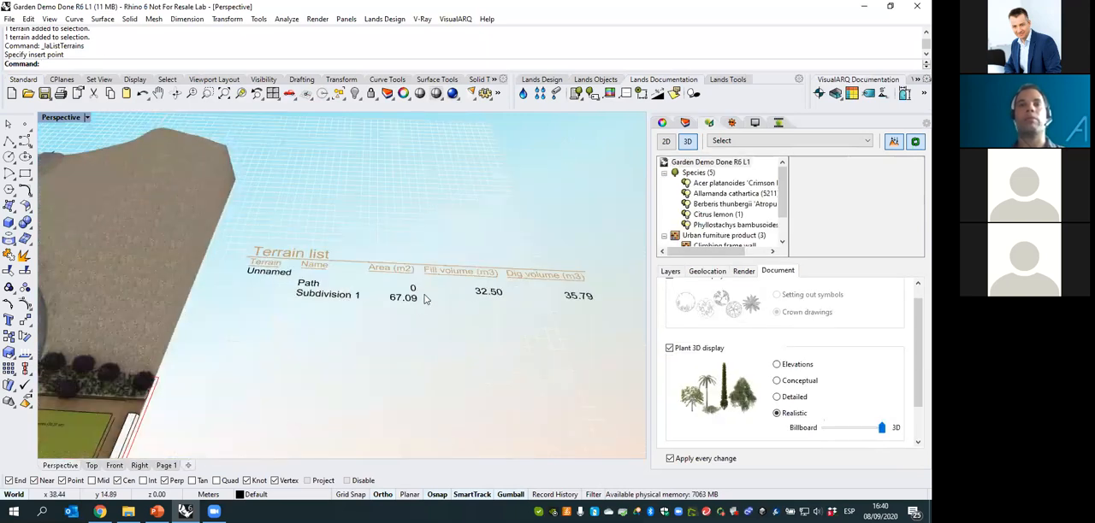
scroll(437, 287, "up", 1)
scroll(453, 280, "up", 1)
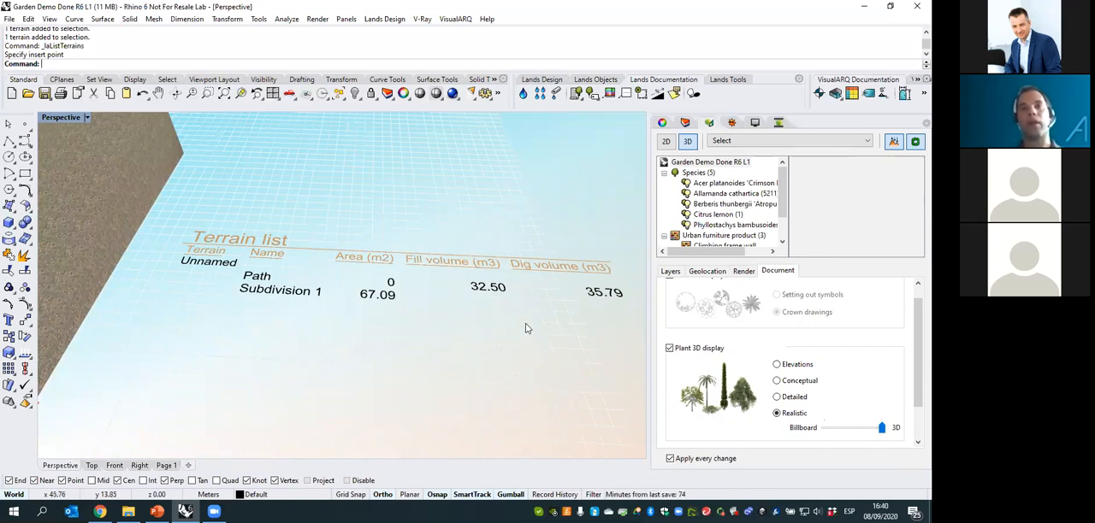
scroll(513, 327, "down", 5)
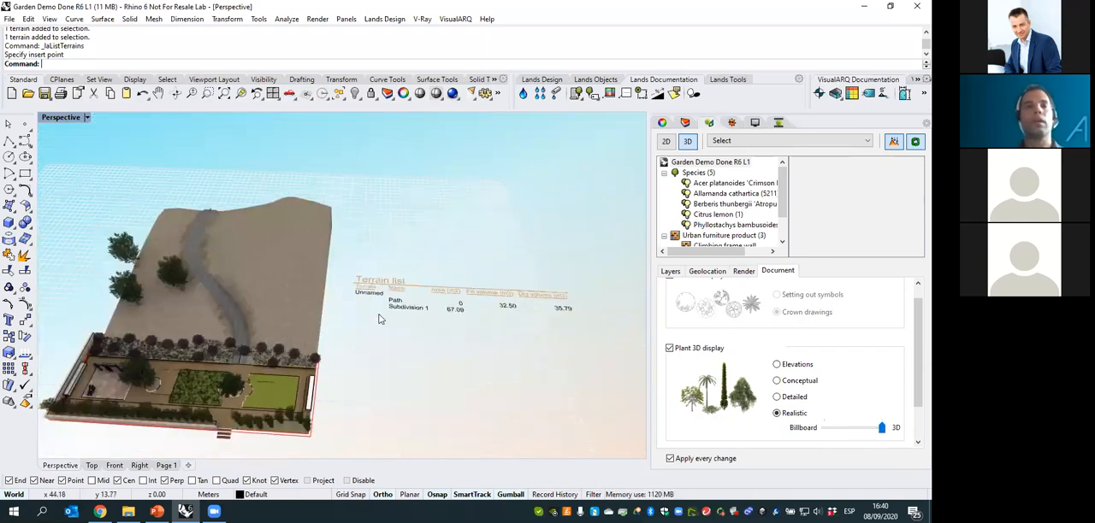
scroll(562, 318, "up", 2)
left_click(538, 307)
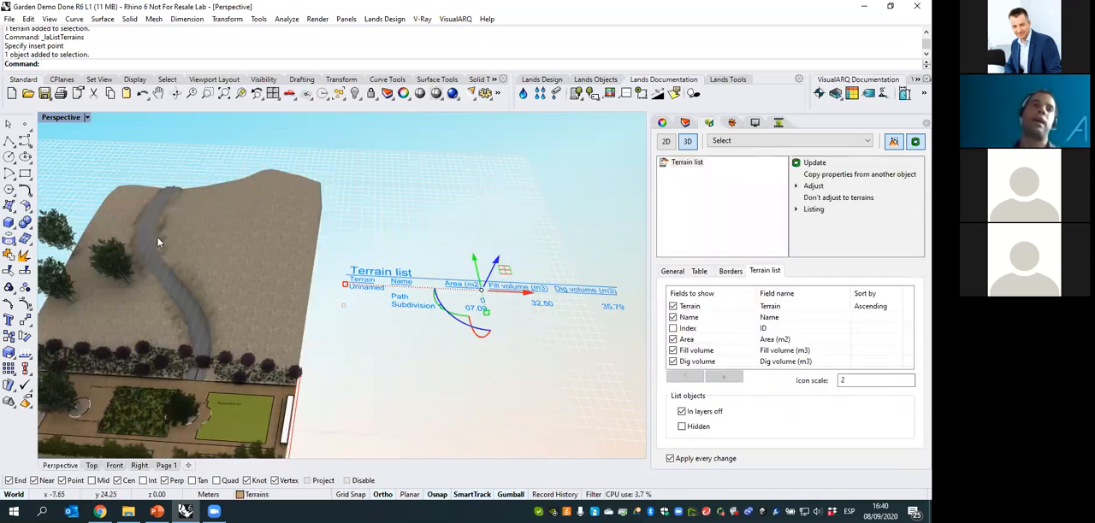
left_click(588, 361)
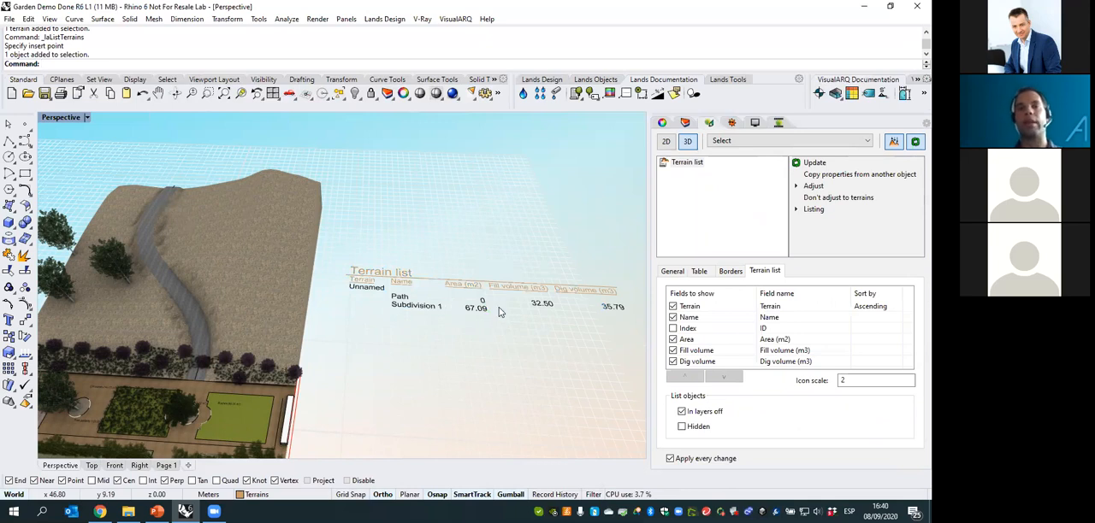
right_click_drag(426, 314, 436, 308)
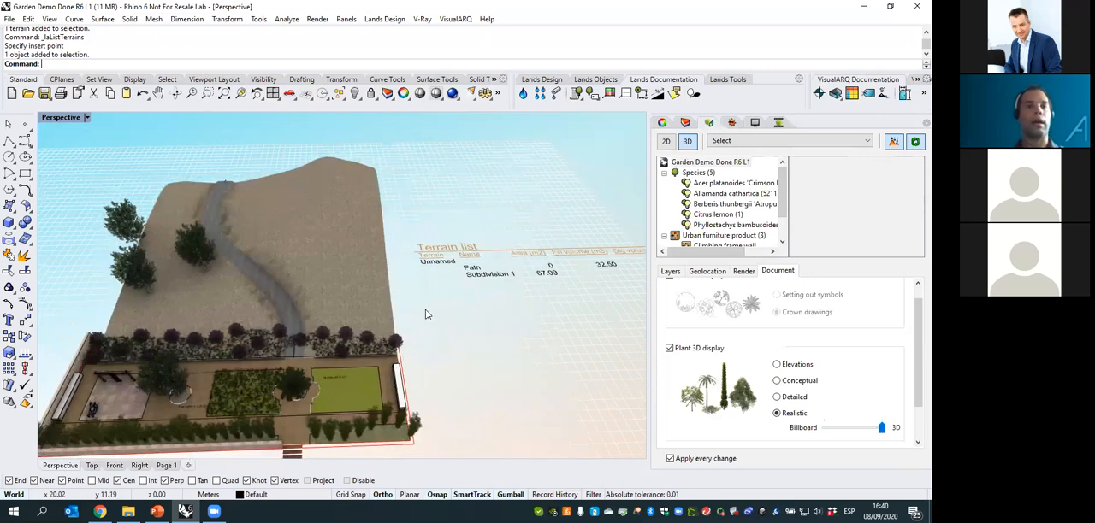
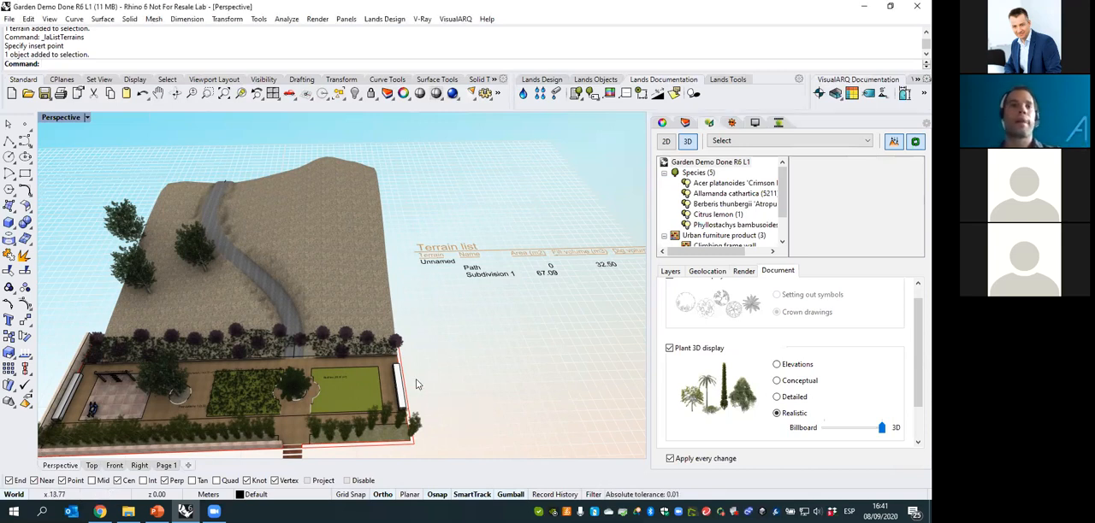
- Start a new forest of Acer platanoides 'Crimson King' and raise the plant age to a 4.71 crown diameter and 7.20 height
right_click_drag(345, 322, 344, 254)
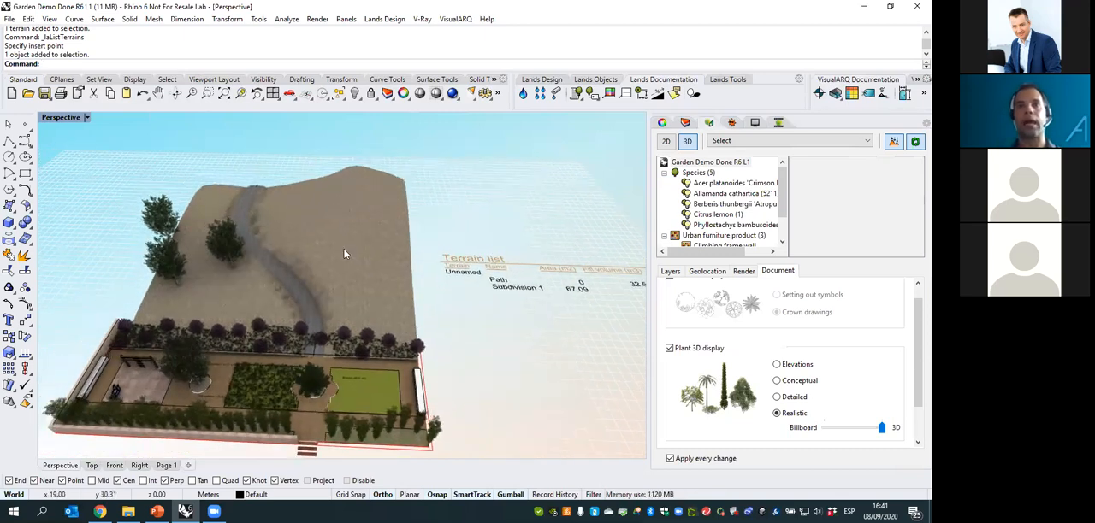
right_click_drag(233, 255, 278, 262, "shift")
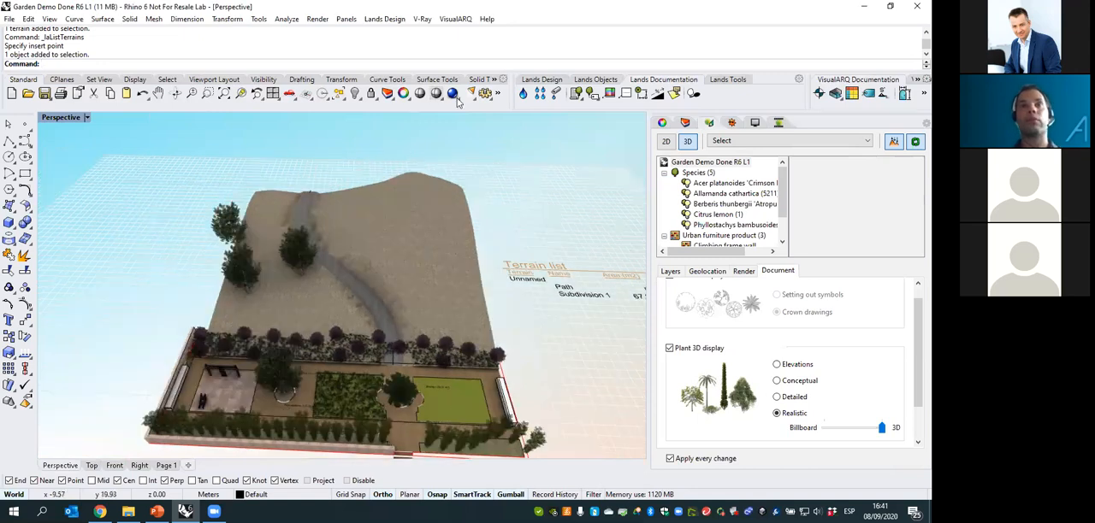
left_click(596, 79)
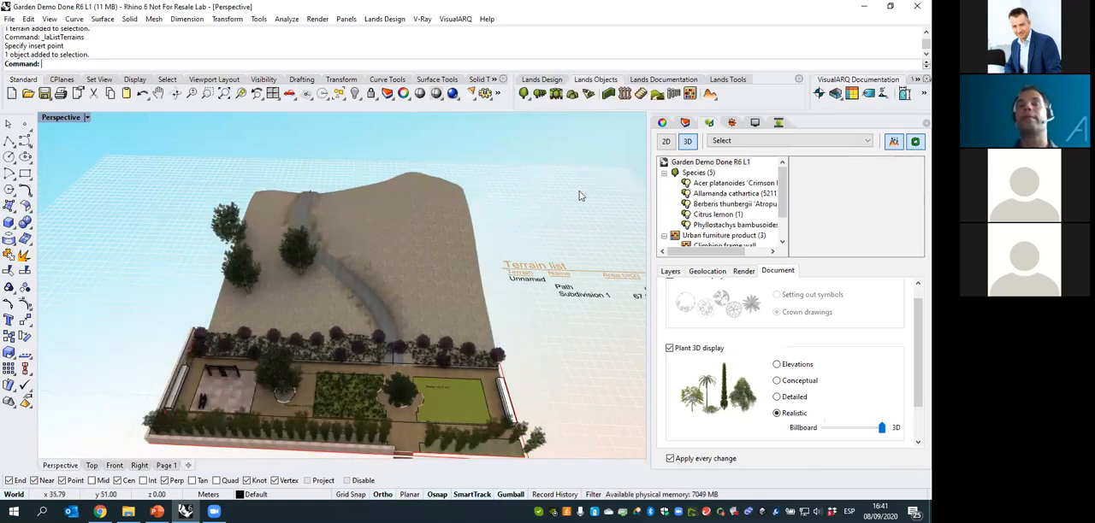
left_click(554, 100)
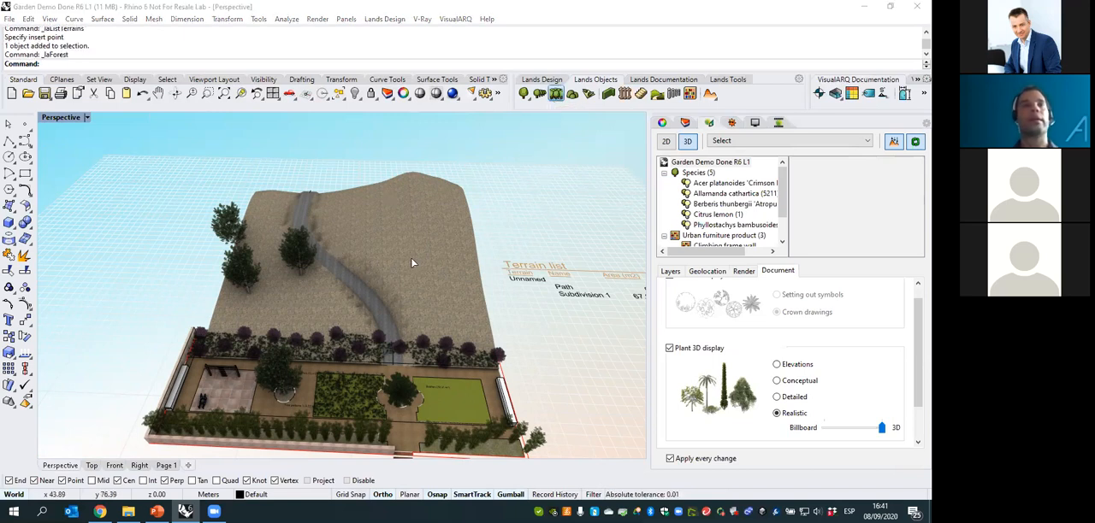
left_click(584, 167)
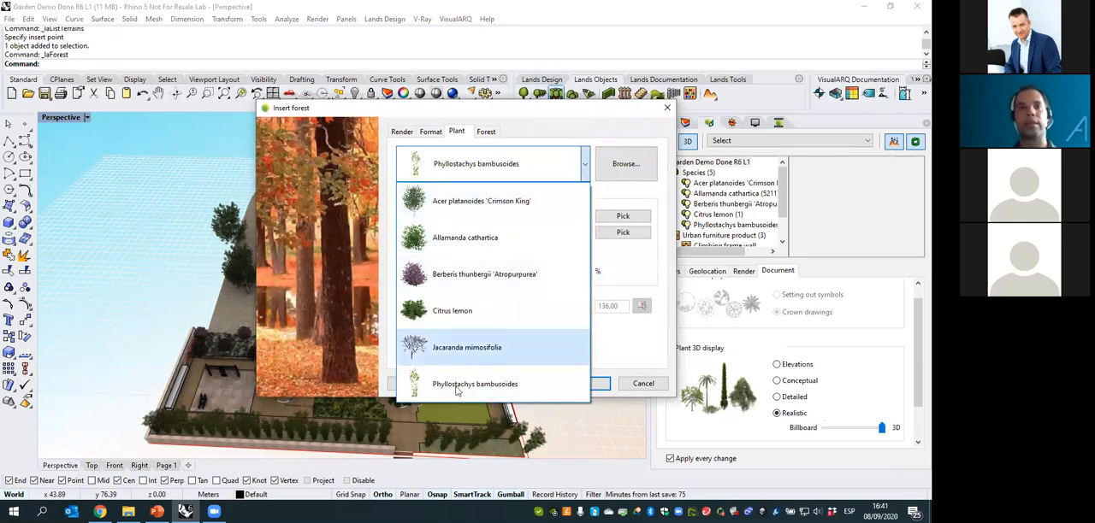
left_click(462, 203)
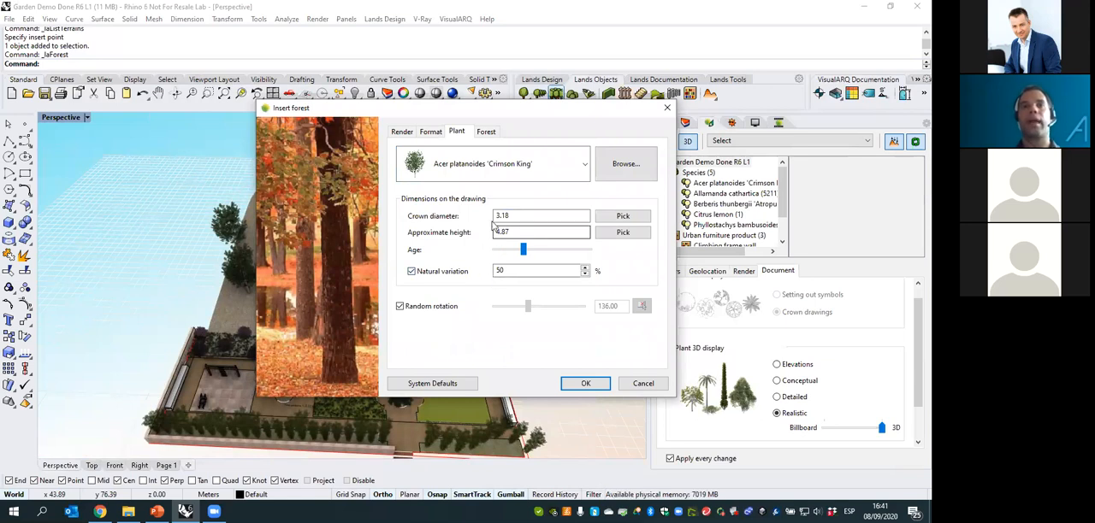
left_click_drag(525, 250, 539, 249)
- Define the forest by number of units, with 30 units and a minimum distance of 1.00, and accept the settings
left_click(488, 133)
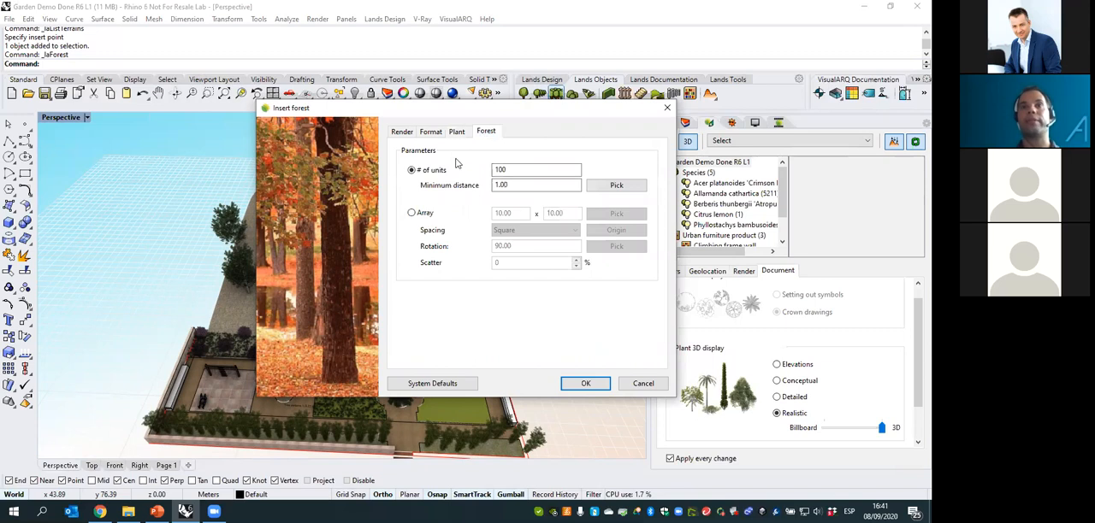
double_click(503, 171)
type("30")
left_click(528, 185)
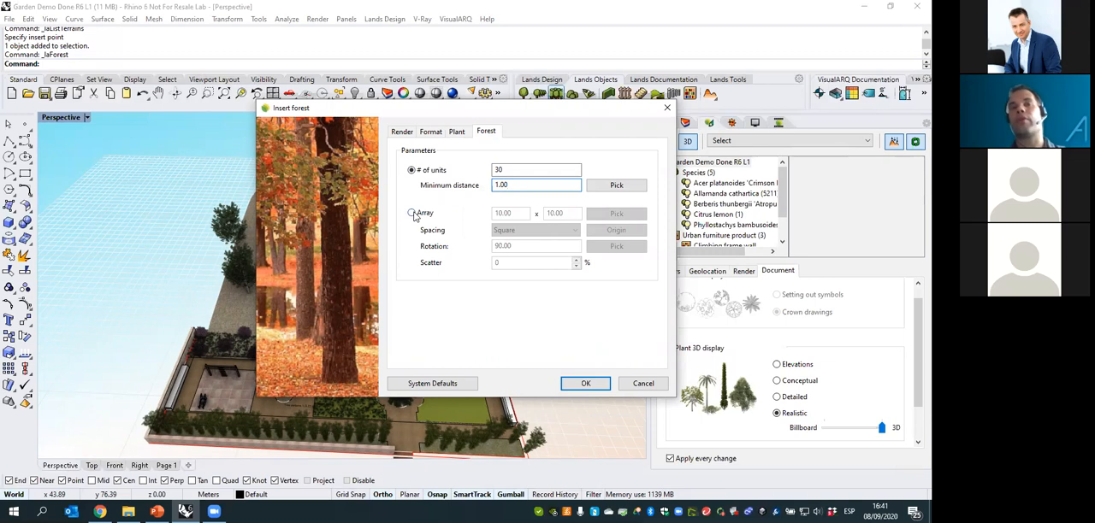
left_click(586, 384)
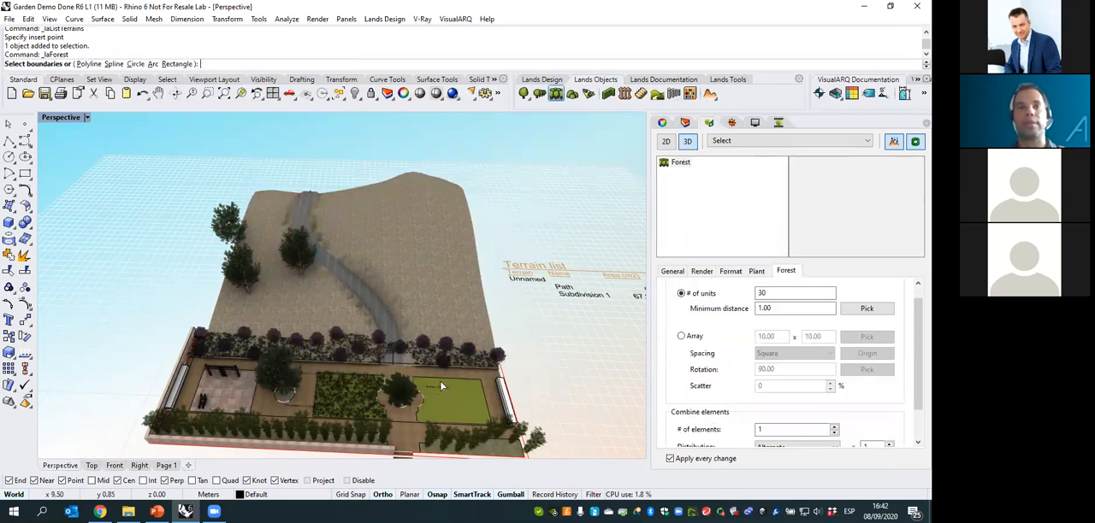
- With object snaps disabled in the Top view, outline the forest with a polyline boundary on the terrain between the path and its far edge
left_click(93, 467)
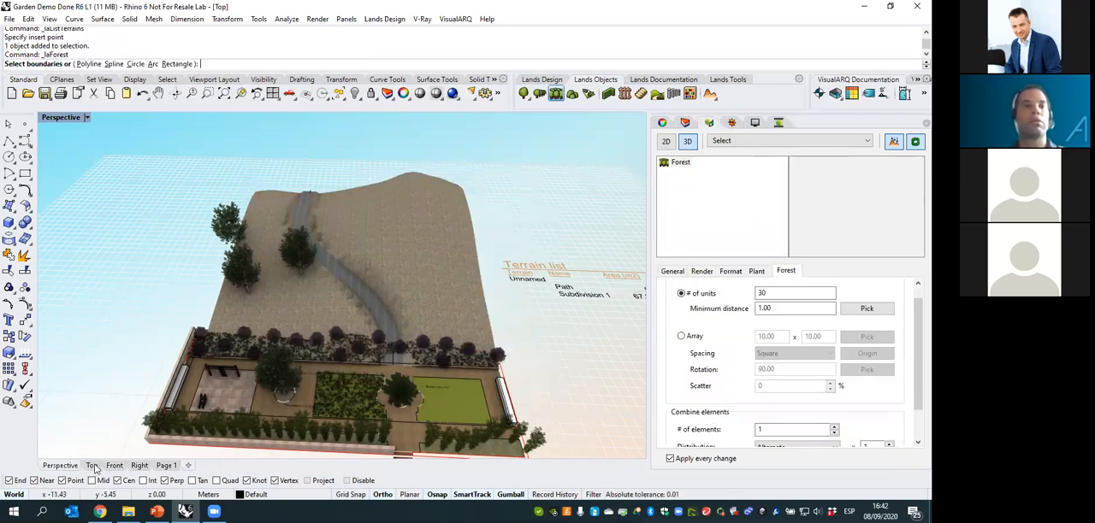
scroll(406, 286, "down", 3)
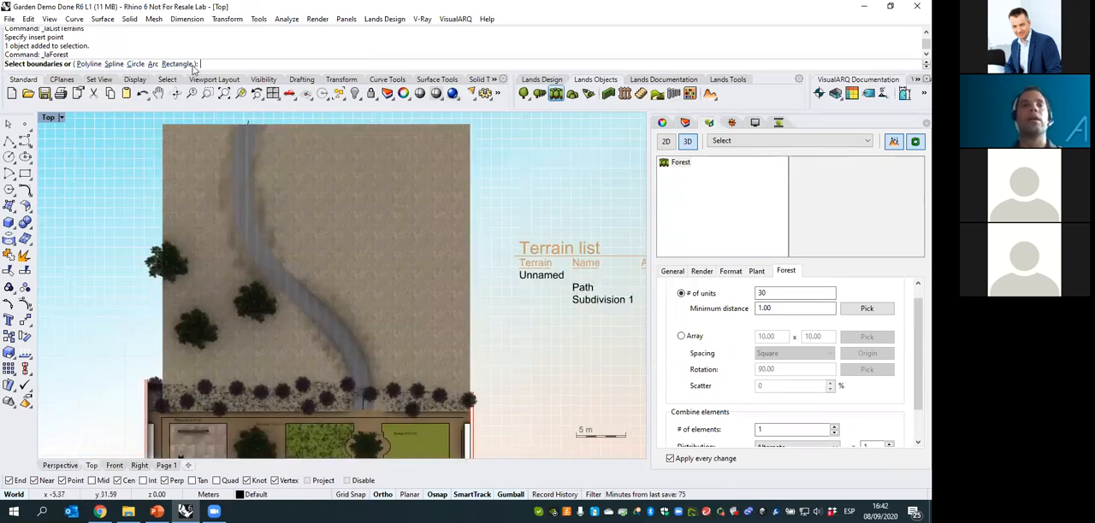
left_click(88, 64)
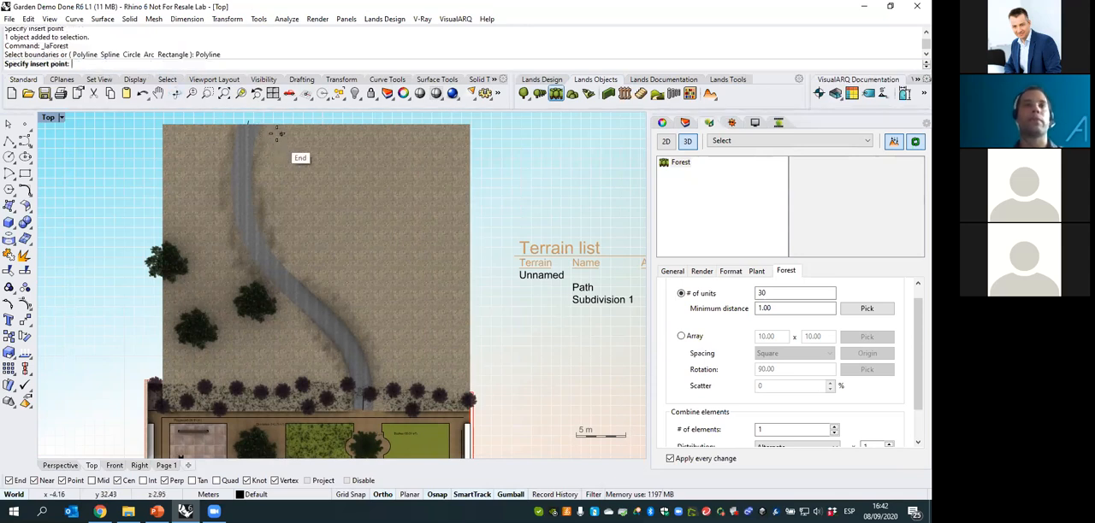
left_click(348, 481)
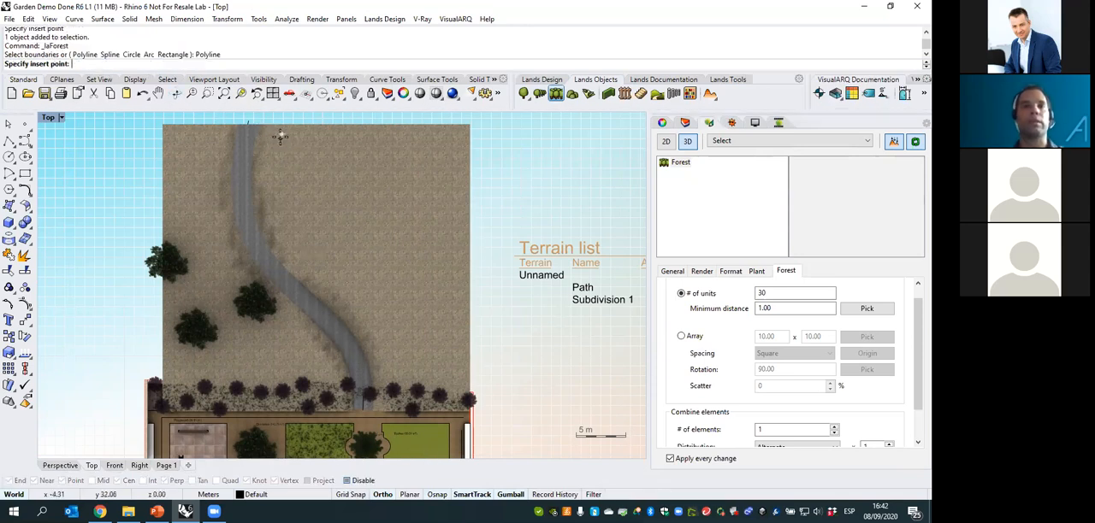
left_click(281, 133)
left_click(459, 136)
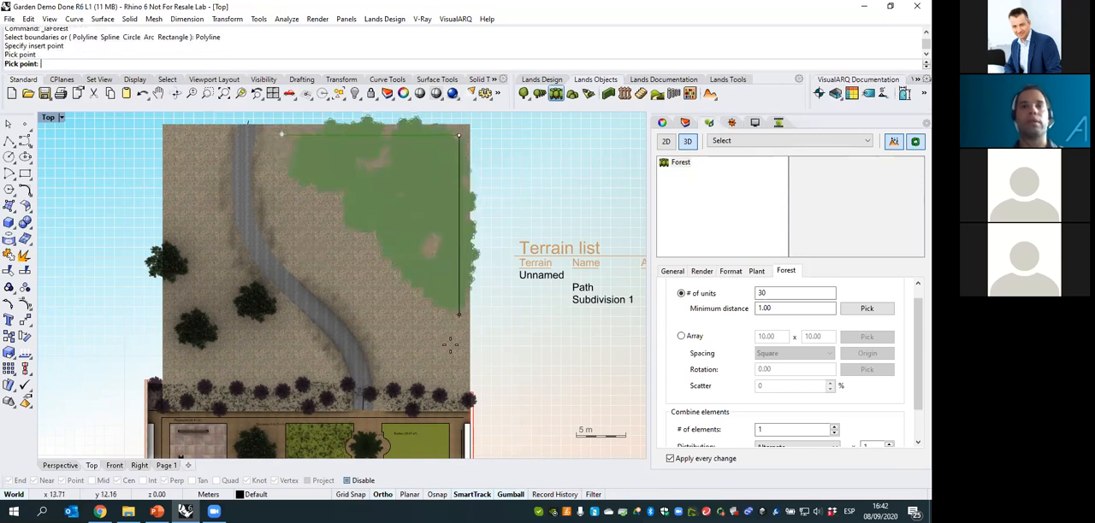
left_click(457, 376)
left_click(391, 376)
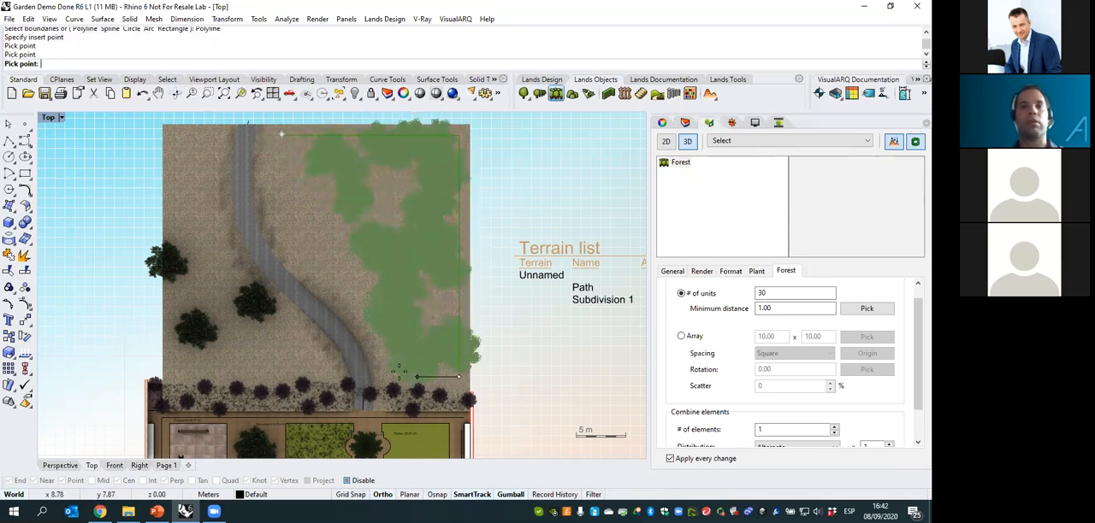
left_click(376, 313)
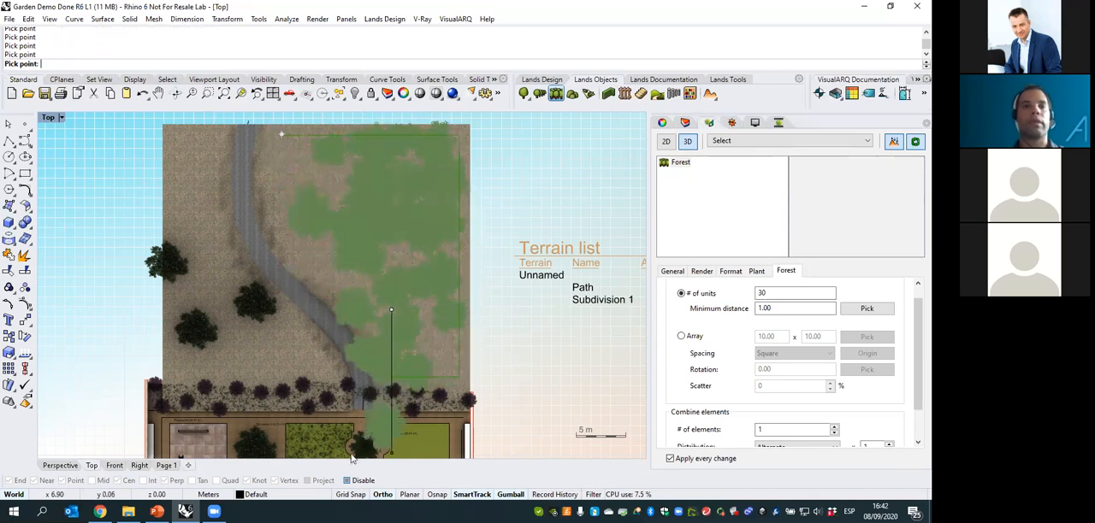
left_click(291, 177)
right_click(282, 154)
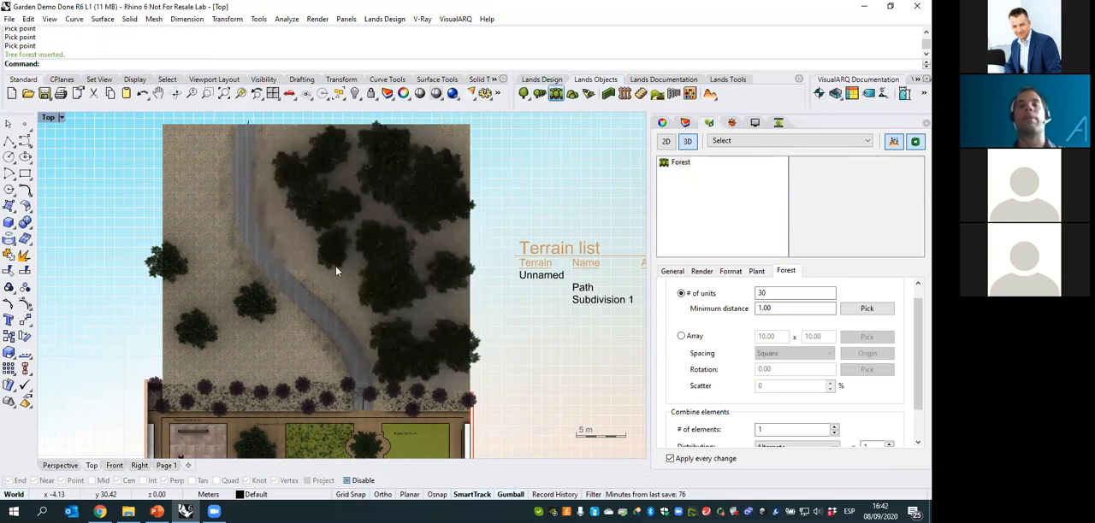
key("Escape")
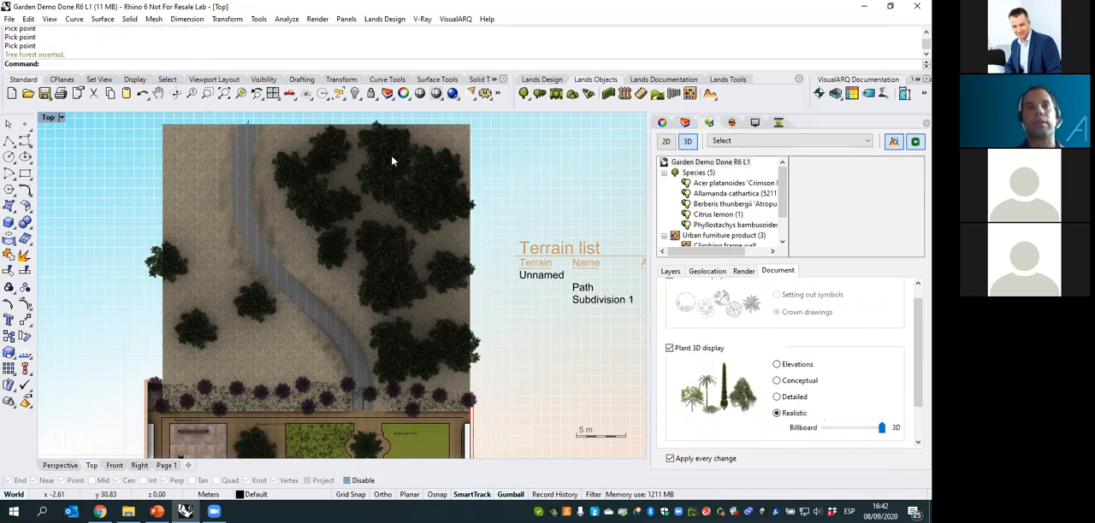
- Select the new forest in the Perspective view and redistribute its trees twice across the hillside
left_click(61, 466)
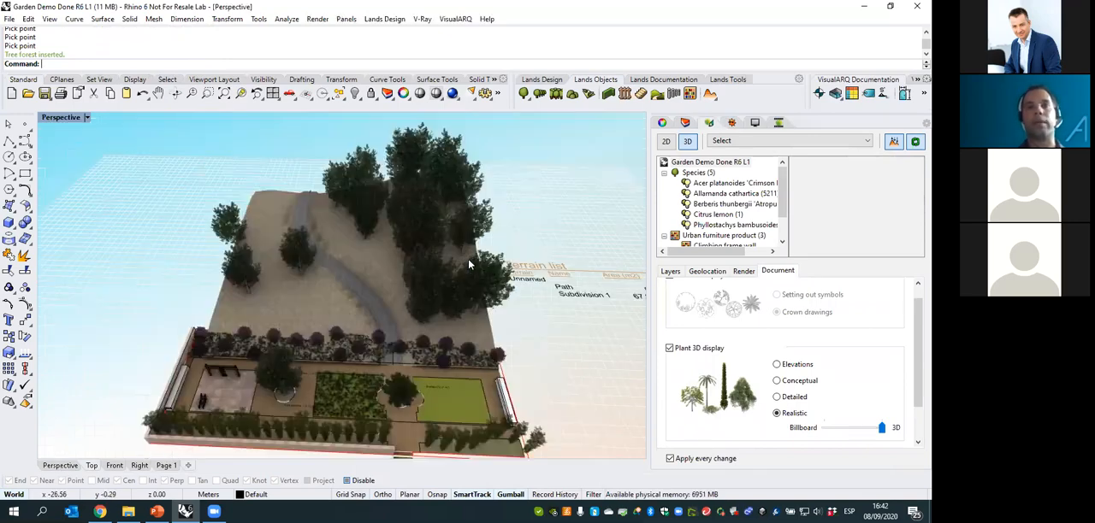
right_click_drag(464, 255, 383, 255)
scroll(485, 226, "up", 10)
left_click(382, 255)
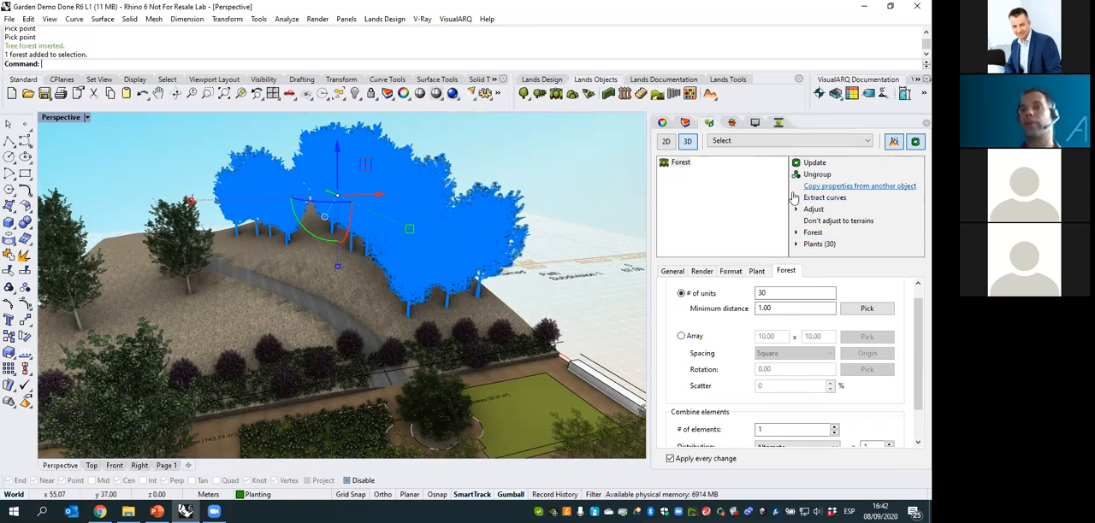
left_click(811, 233)
left_click(833, 222)
left_click(834, 221)
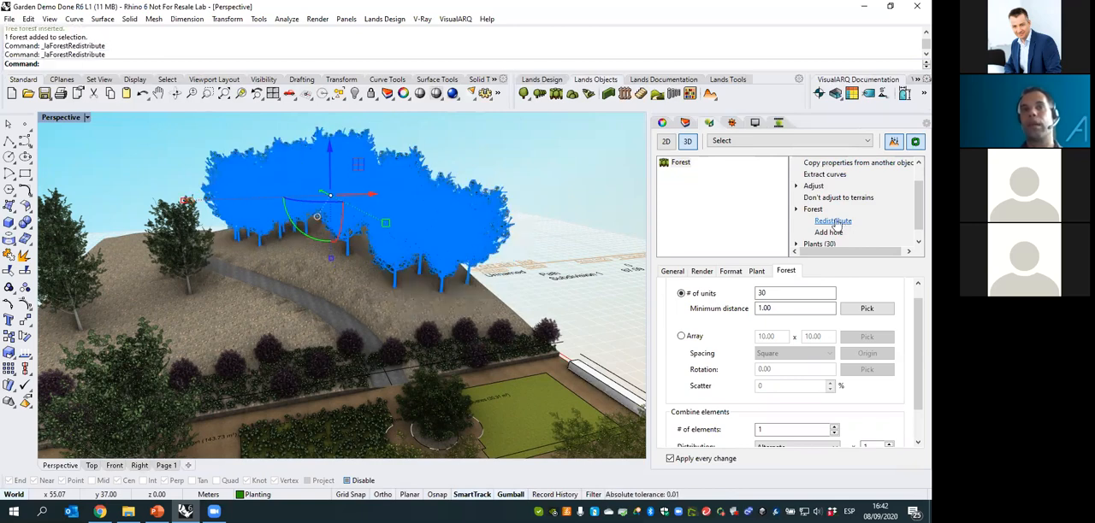
right_click_drag(509, 257, 386, 300)
right_click_drag(361, 257, 452, 288)
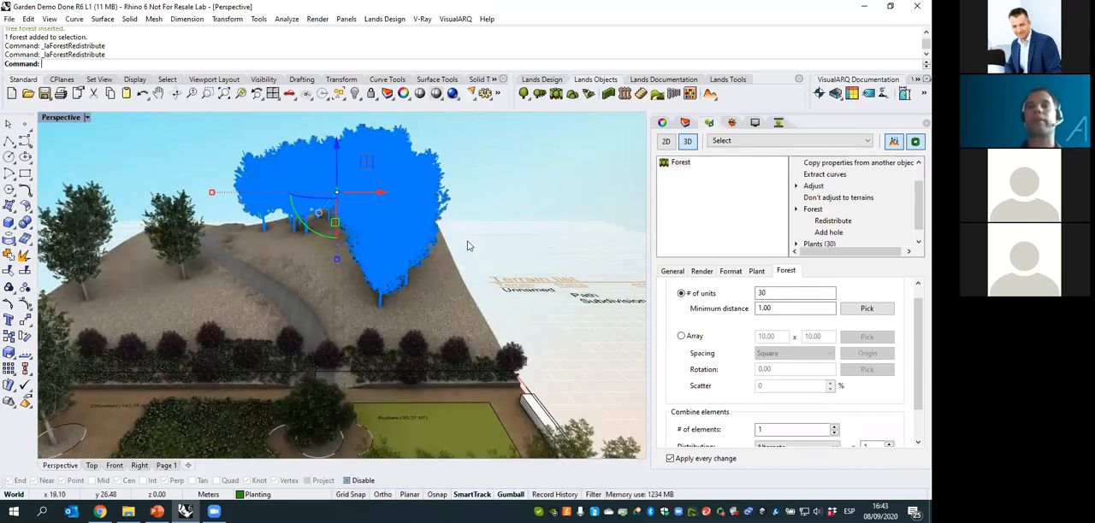
- Set the forest's number of units to 40
right_click_drag(479, 222, 892, 238)
double_click(770, 294)
type("40")
key("Return")
right_click_drag(558, 278, 534, 263)
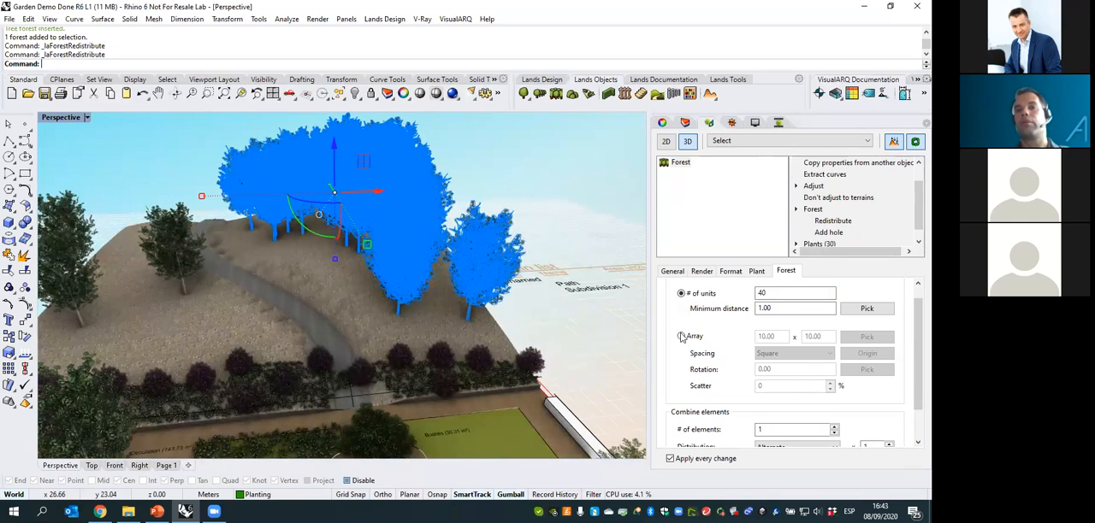
- Switch the forest distribution to a square array with 5.00 spacing
left_click(681, 336)
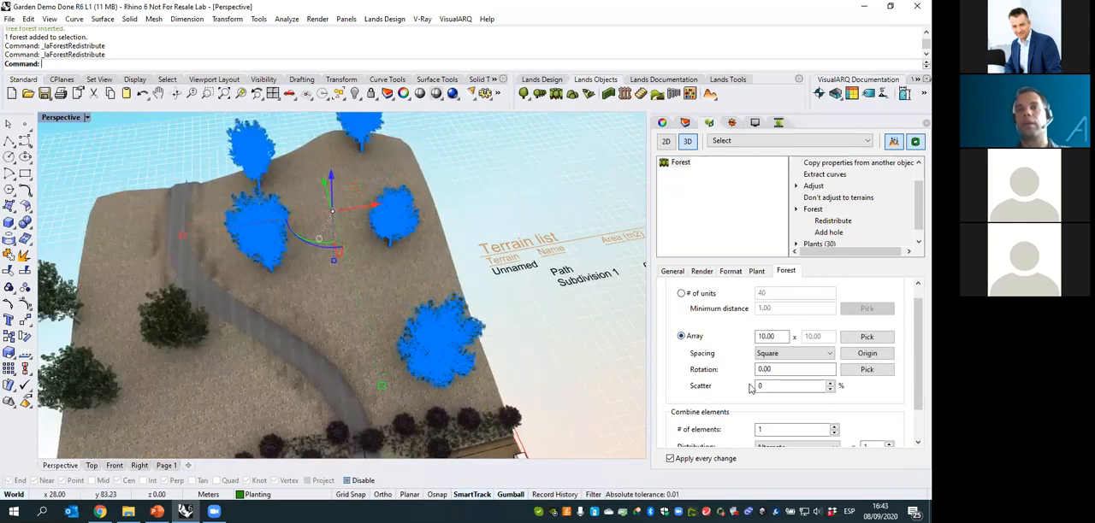
double_click(770, 336)
type("5")
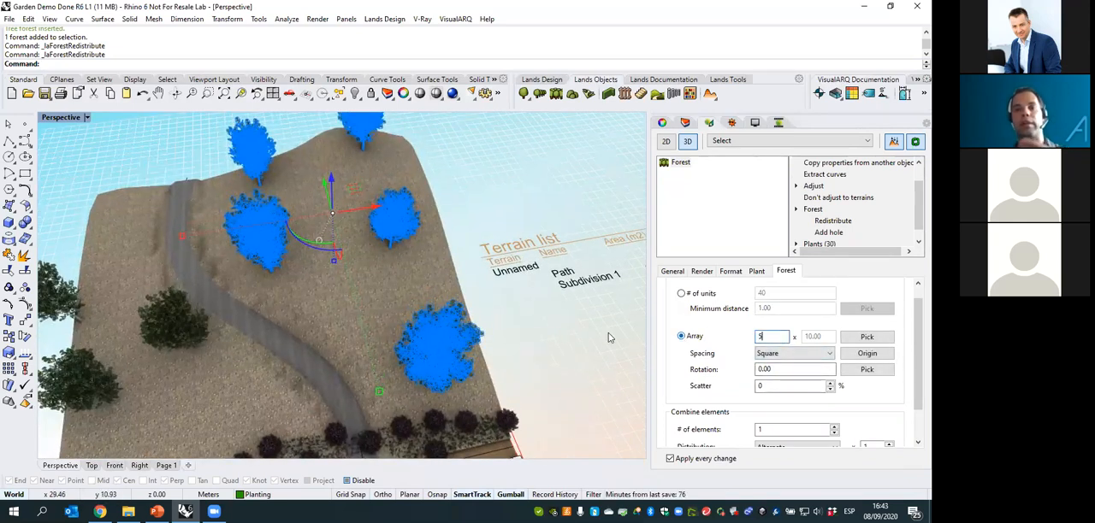
key("Return")
right_click_drag(496, 276, 528, 311)
- Turn off natural variation for the forest's plants to compare their sizes, and turn it back on
left_click(756, 273)
right_click_drag(394, 341, 394, 286)
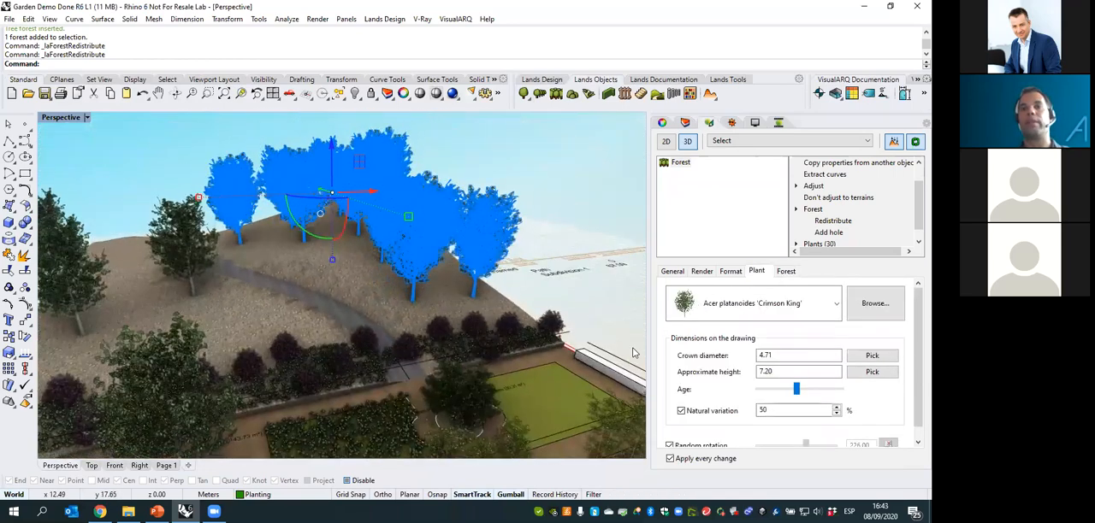
left_click(682, 413)
right_click_drag(346, 298, 261, 330)
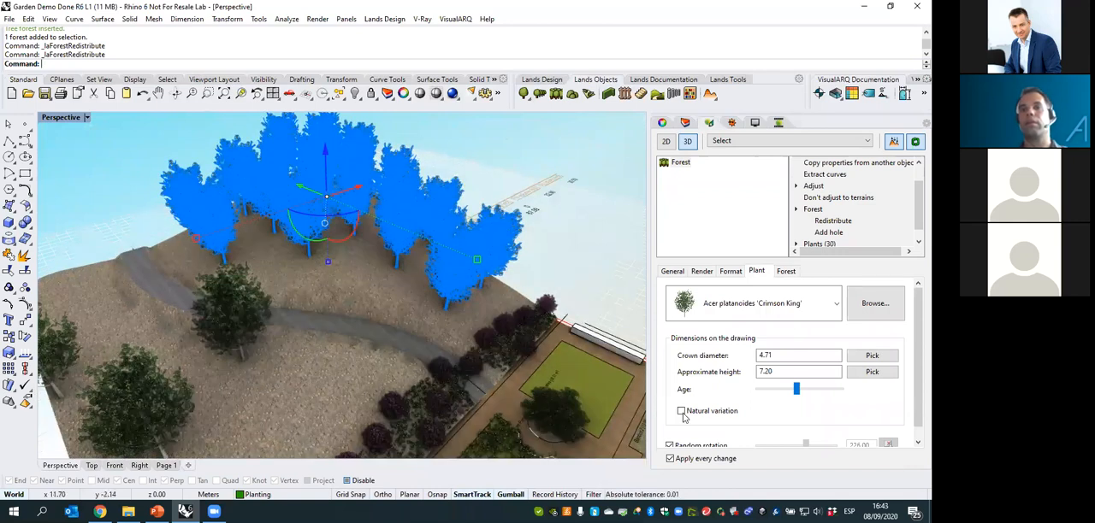
left_click(681, 411)
right_click_drag(419, 283, 402, 297)
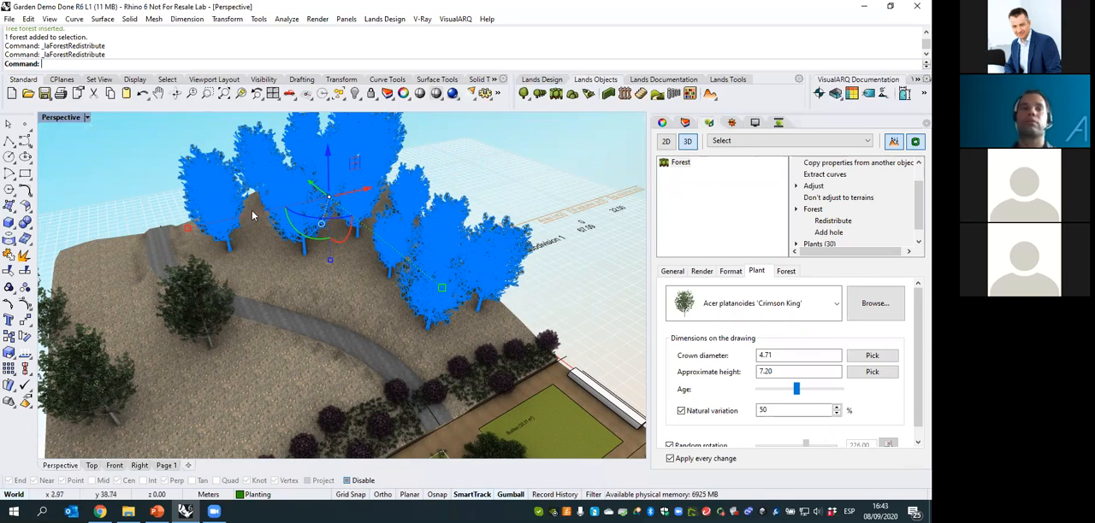
- Reselect the hillside forest and set its number of combined elements to 2
scroll(253, 215, "down", 8)
left_click(376, 354)
right_click_drag(376, 354, 346, 330)
scroll(346, 323, "up", 2)
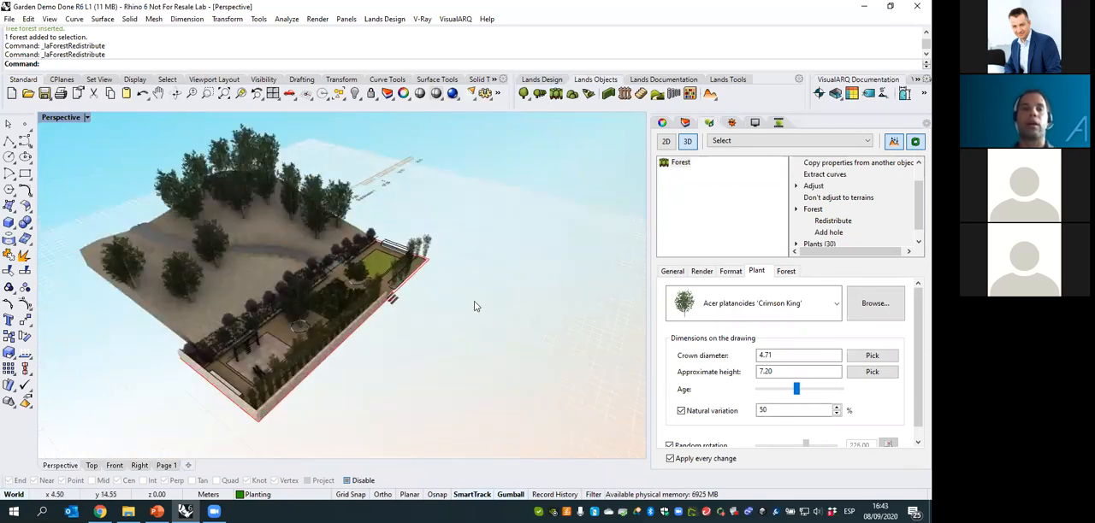
left_click(430, 274)
right_click_drag(428, 276, 363, 278)
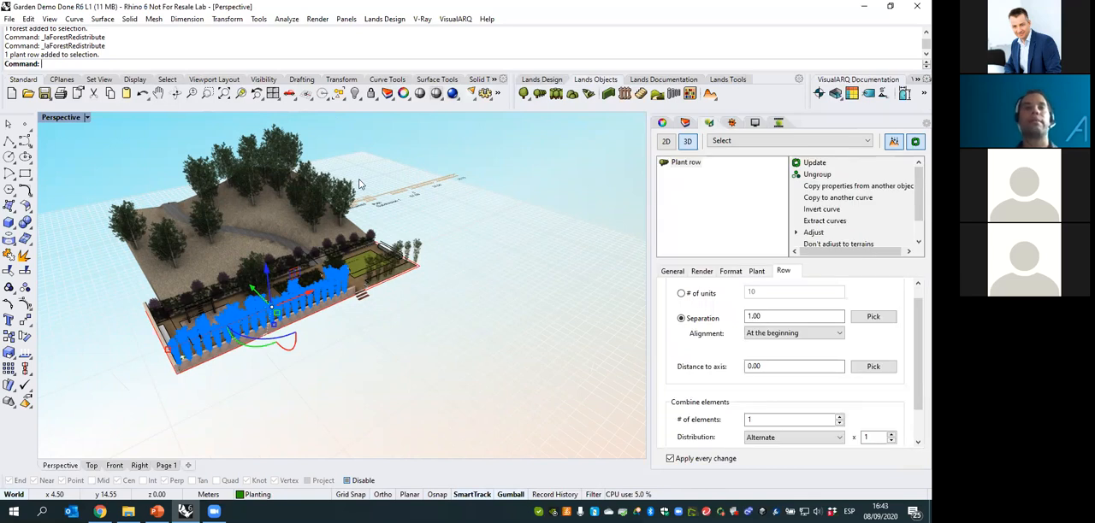
left_click(277, 153)
scroll(361, 270, "up", 3)
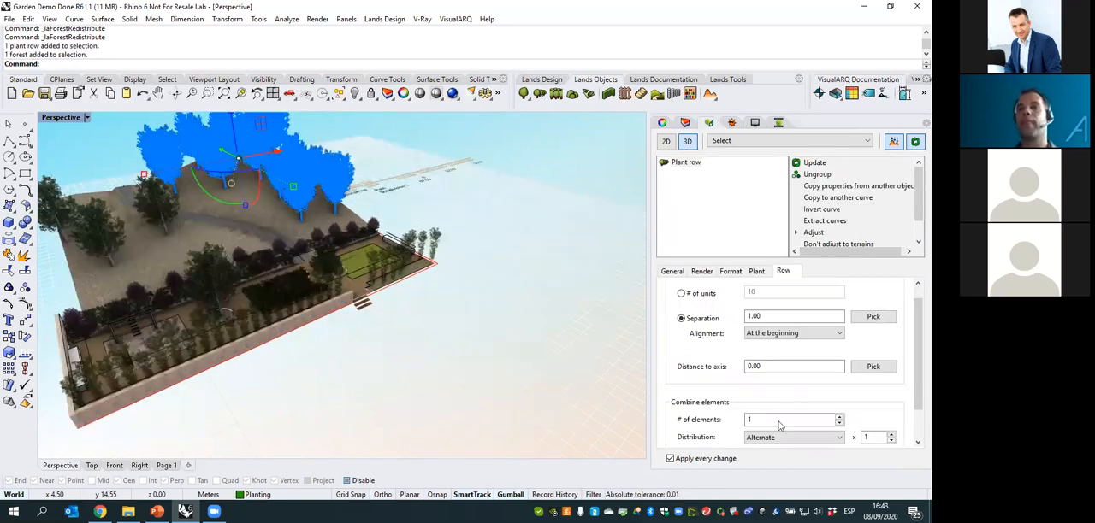
left_click(835, 428)
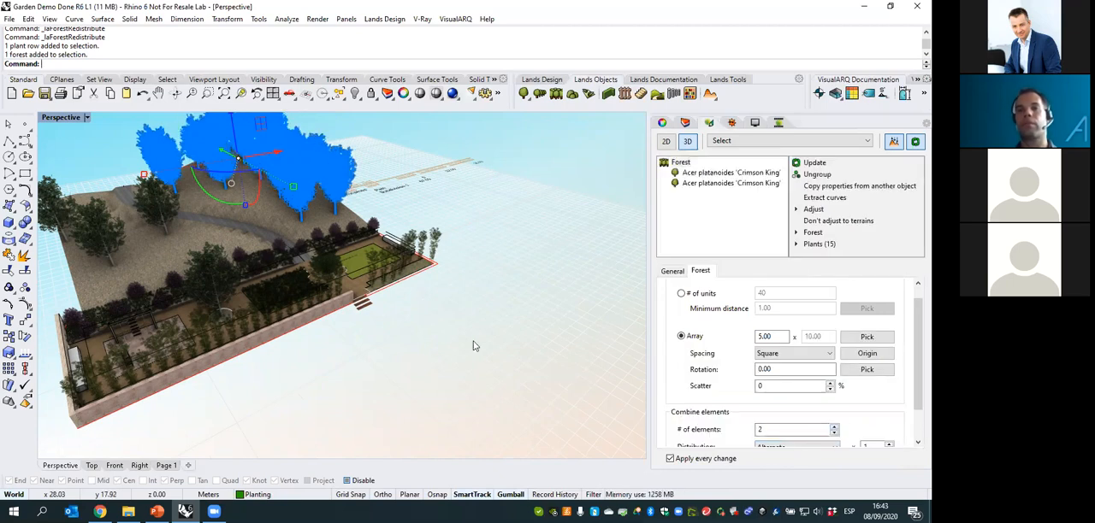
right_click_drag(447, 323, 458, 322)
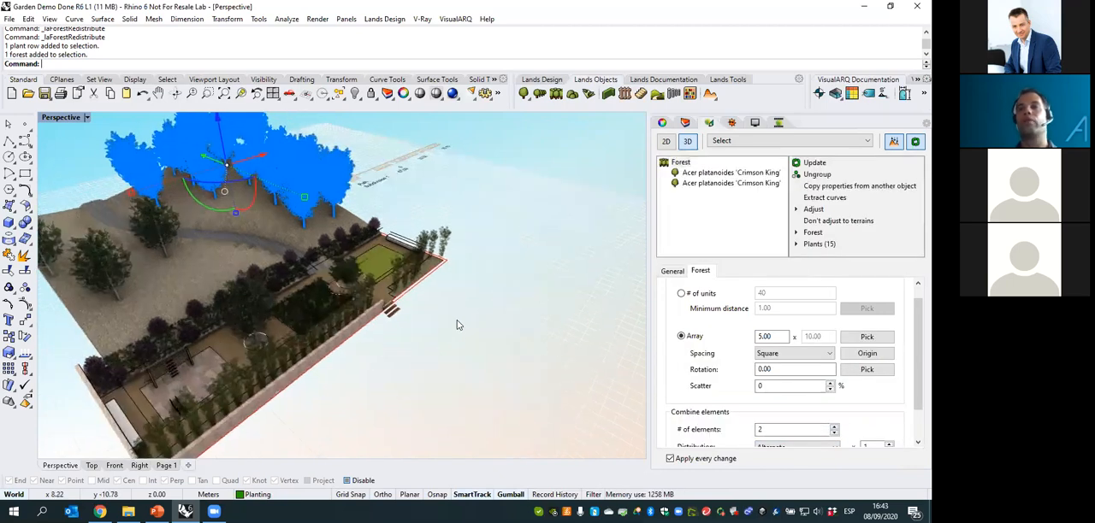
- Change the first of the hillside forest's two species to Jacaranda mimosifolia
left_click(710, 175)
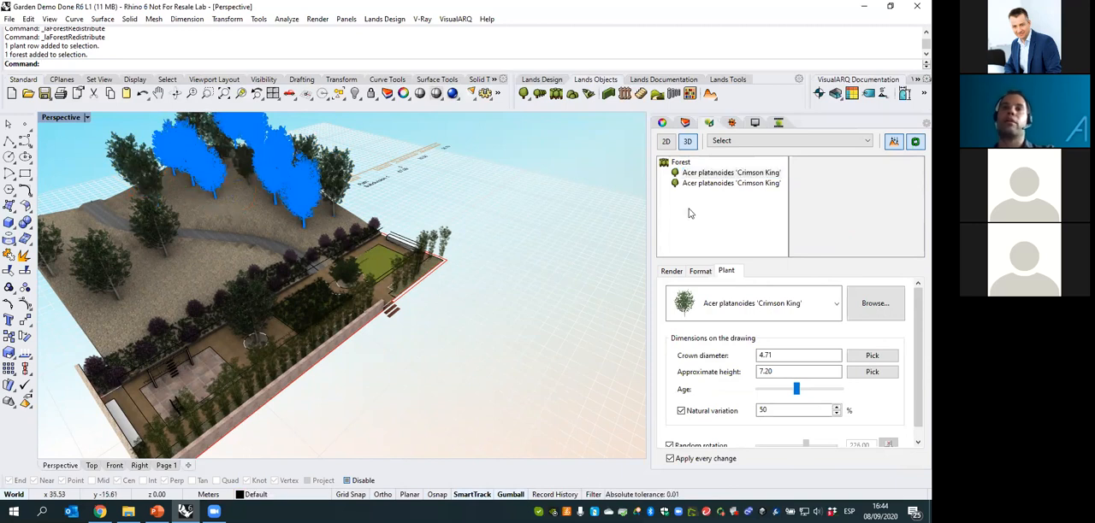
left_click(753, 303)
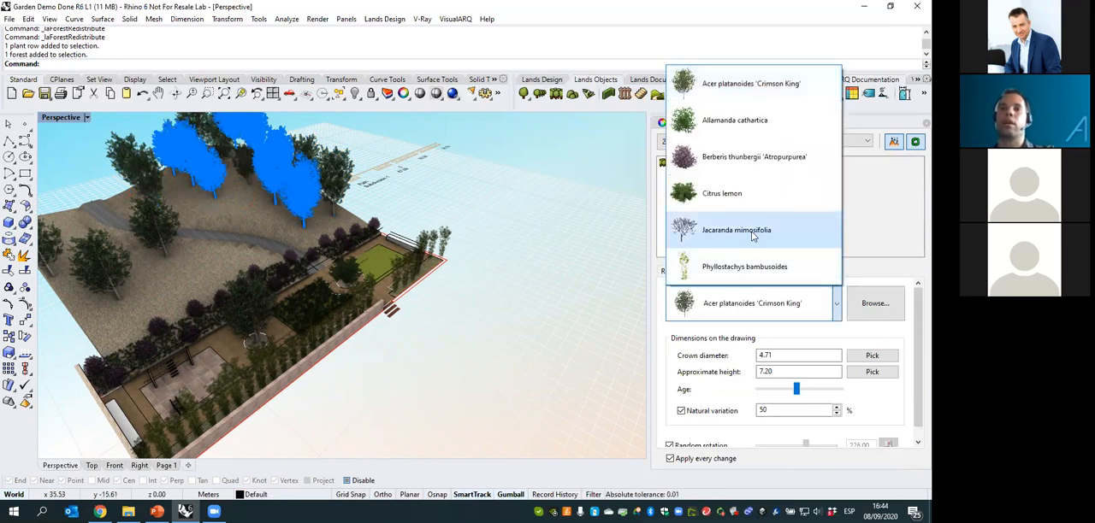
left_click(752, 231)
right_click_drag(562, 305, 553, 277)
- Adjust the age of the forest's Jacaranda plants to a crown diameter of 5.72 and a height of 4.50, and deselect the forest
left_click_drag(775, 387, 782, 391)
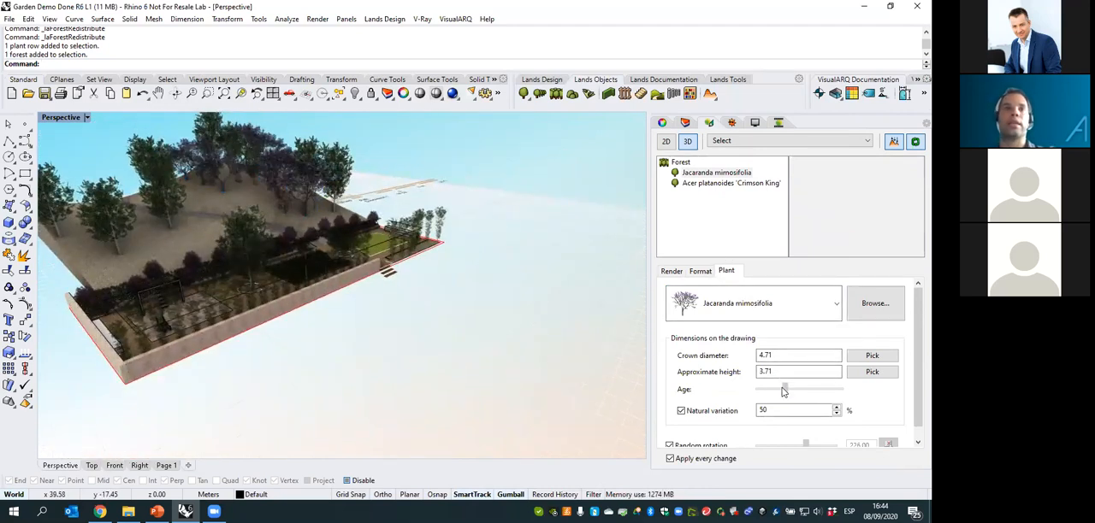
right_click_drag(543, 286, 518, 308)
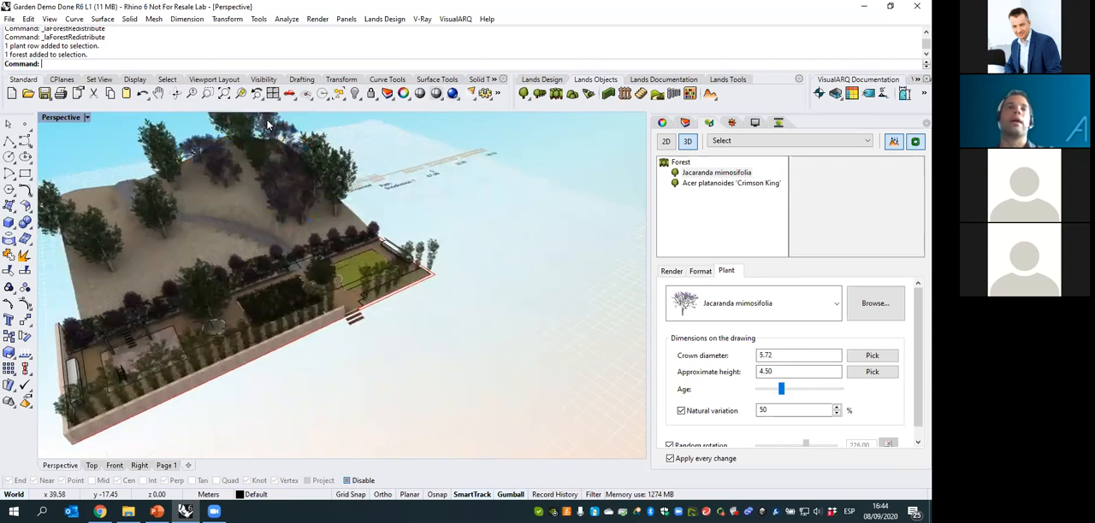
scroll(325, 192, "up", 3)
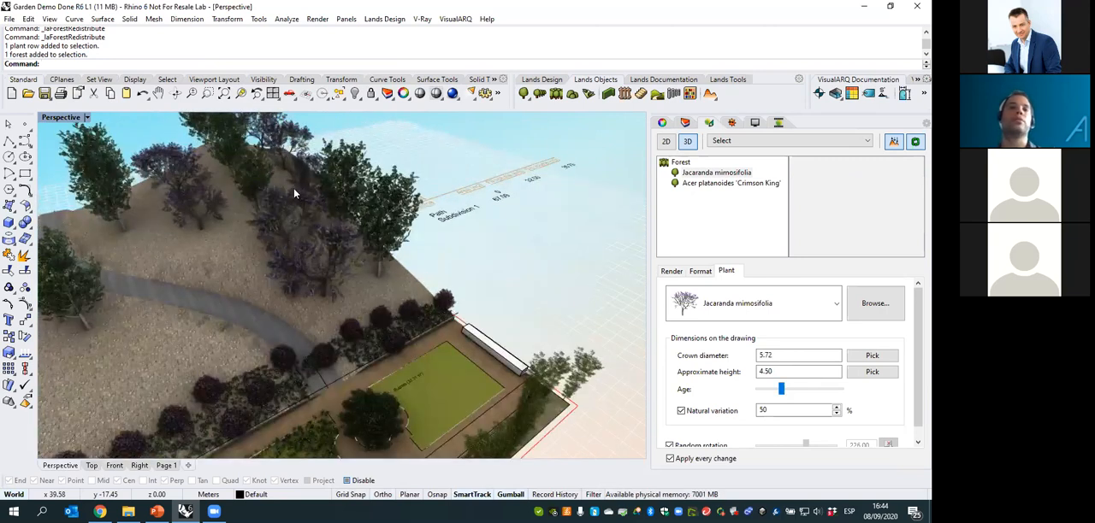
key("Escape")
right_click_drag(291, 189, 347, 216)
scroll(347, 216, "down", 6)
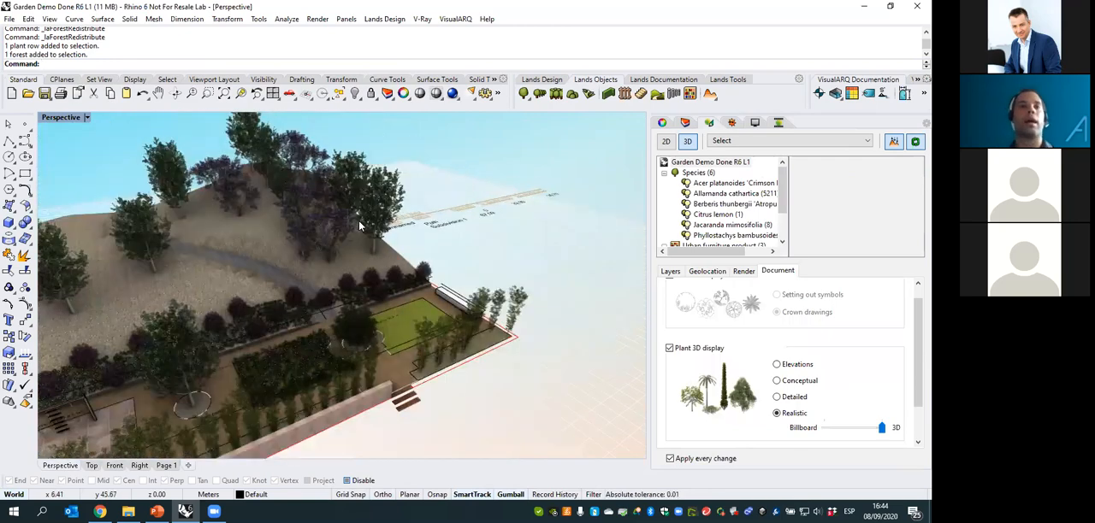
right_click_drag(414, 245, 427, 219)
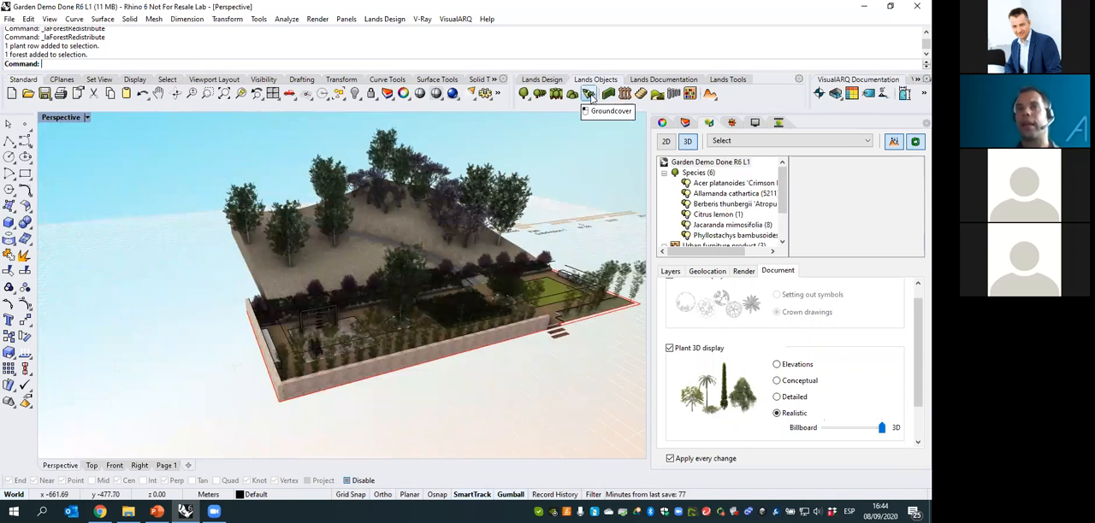
- Configure a new groundcover of Campsis x tagliabuana 'Mme Galen' from the plant database, with its hatch pattern turned off
left_click(590, 95)
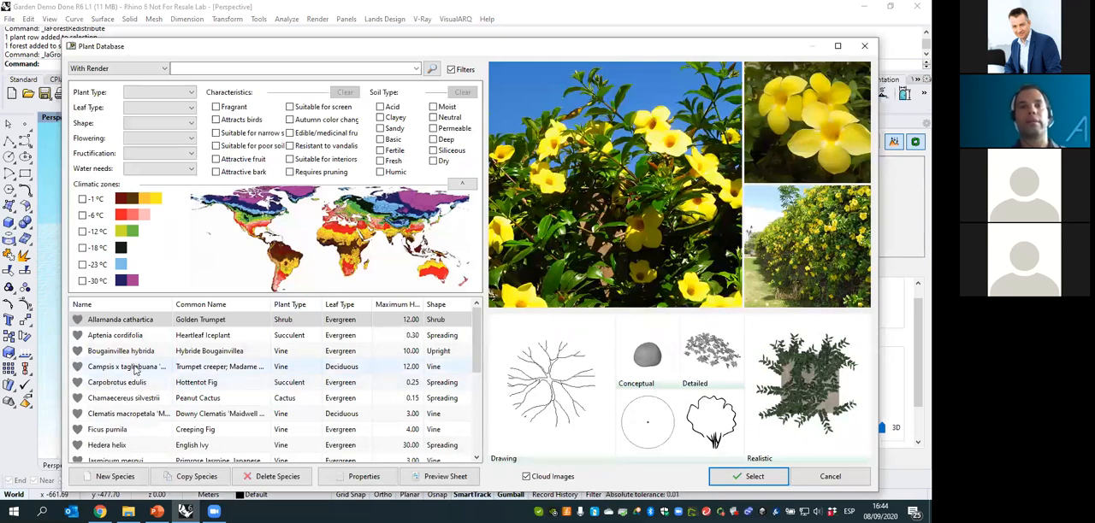
left_click(133, 368)
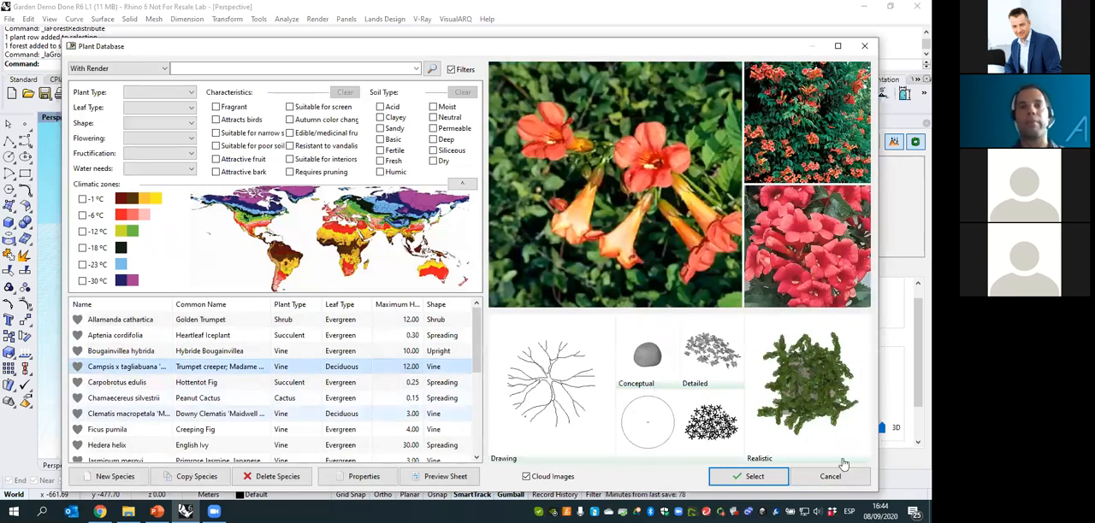
left_click(746, 478)
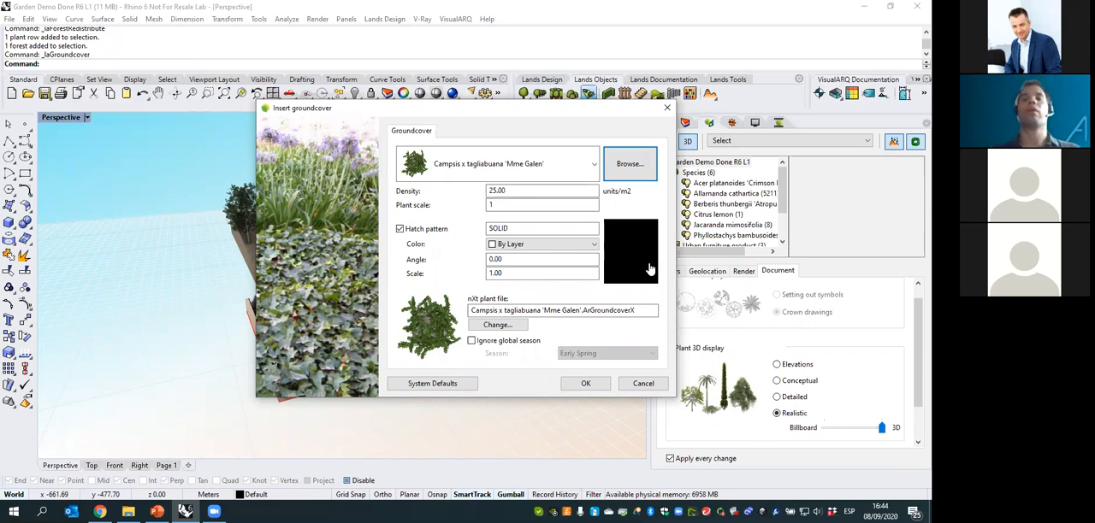
left_click(400, 229)
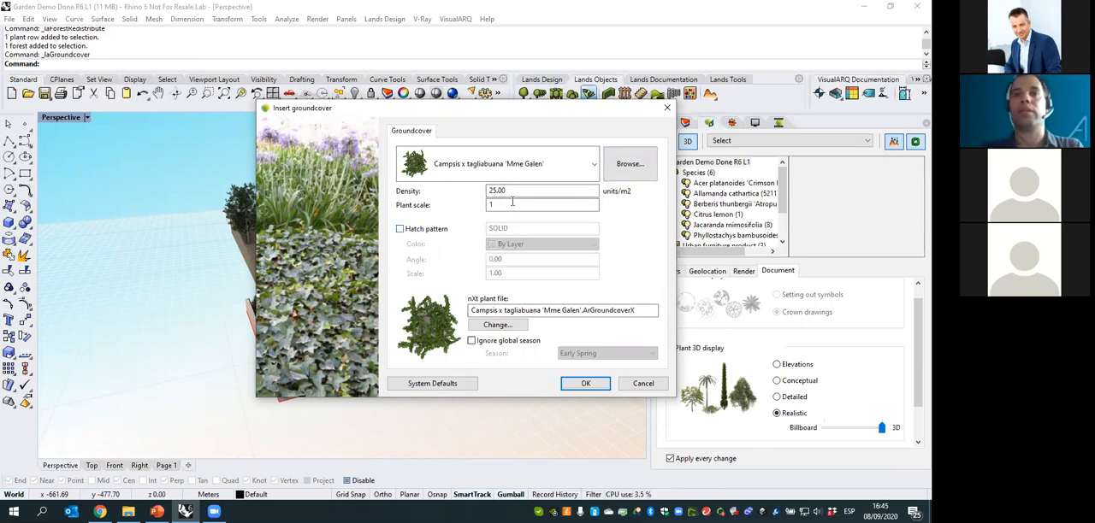
left_click(582, 384)
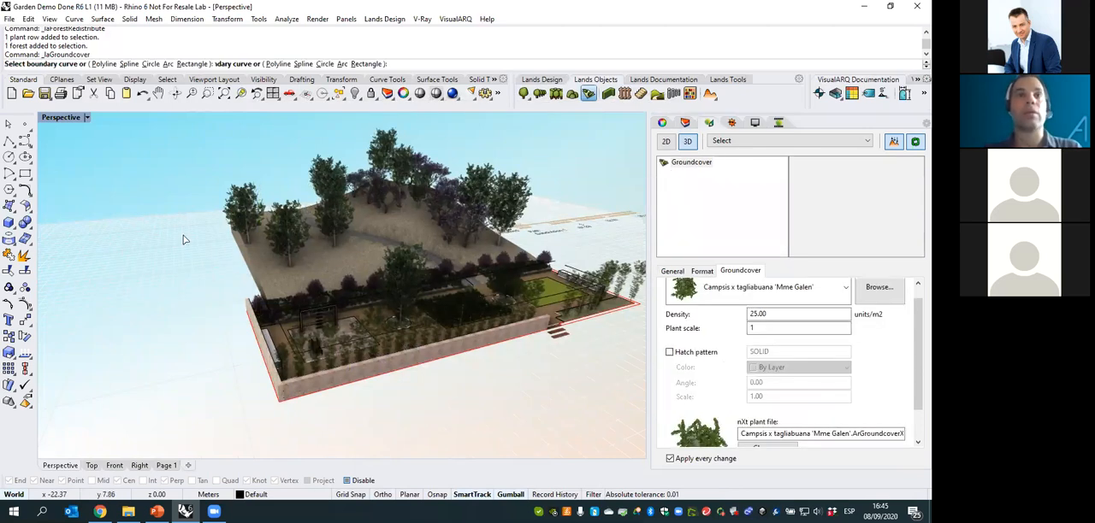
- Place the groundcover in a rectangular boundary on the hillside between the path and the lower trees, above the shrub bed
right_click_drag(352, 231, 361, 330)
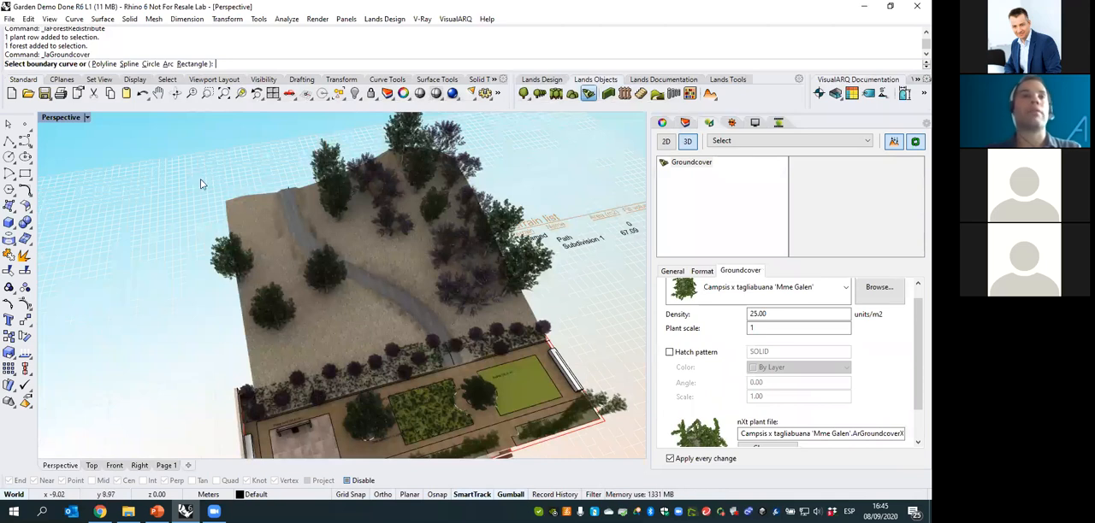
left_click(191, 63)
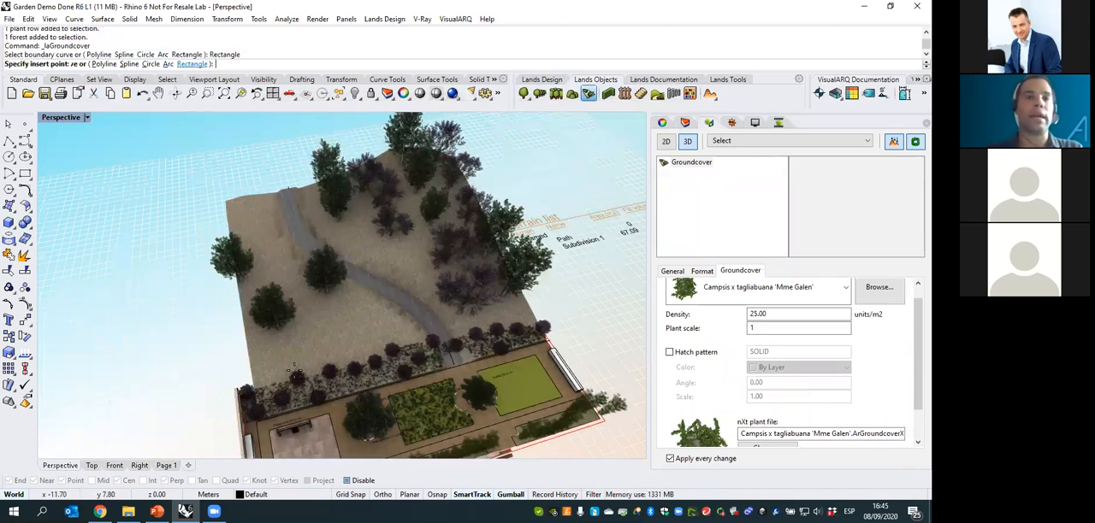
left_click(339, 295)
left_click(345, 363)
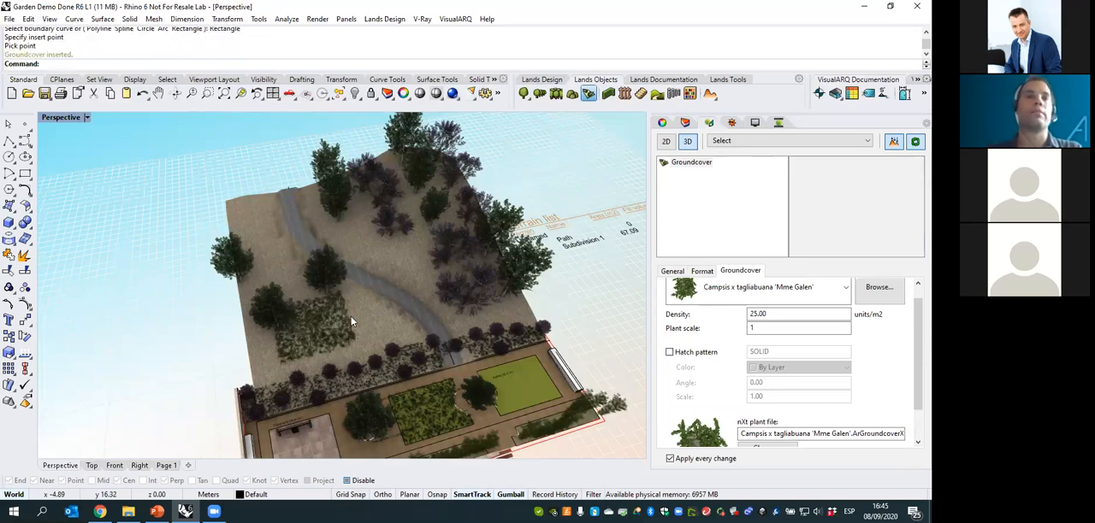
- Select the new hillside groundcover and set its plant scale to 0.4
scroll(347, 317, "up", 6)
right_click_drag(347, 317, 347, 257)
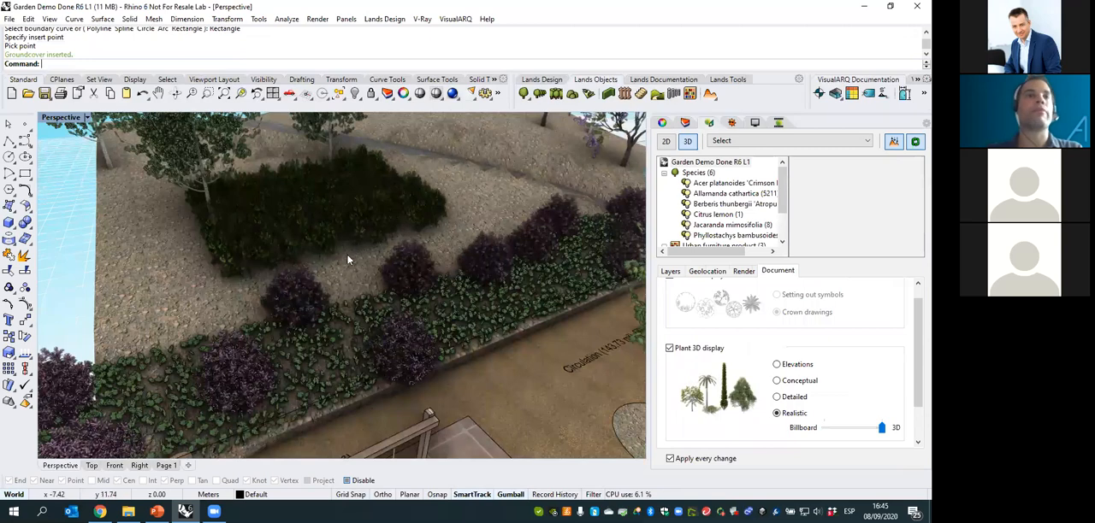
scroll(297, 290, "down", 5)
right_click_drag(297, 289, 337, 244)
scroll(349, 285, "up", 5)
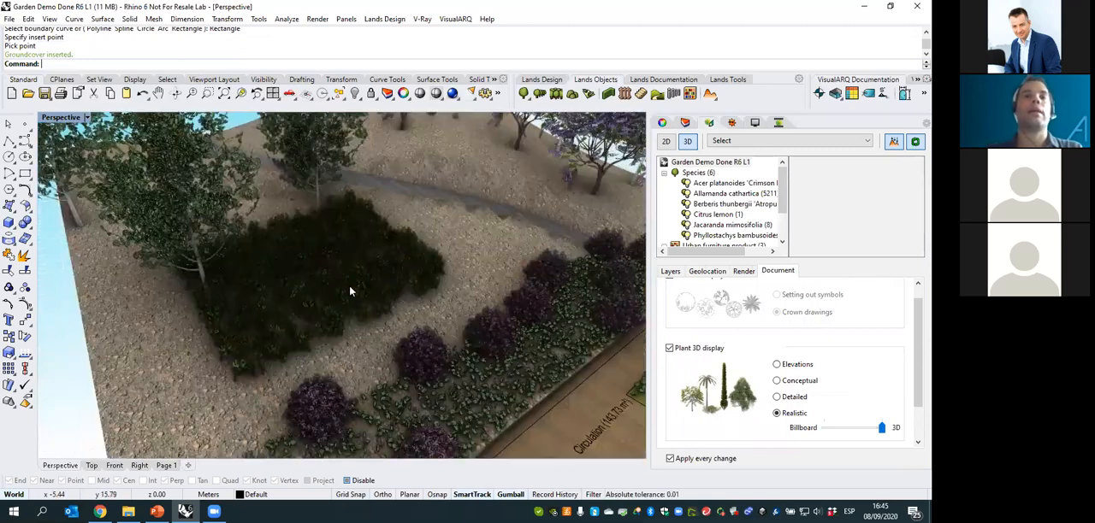
left_click(381, 308)
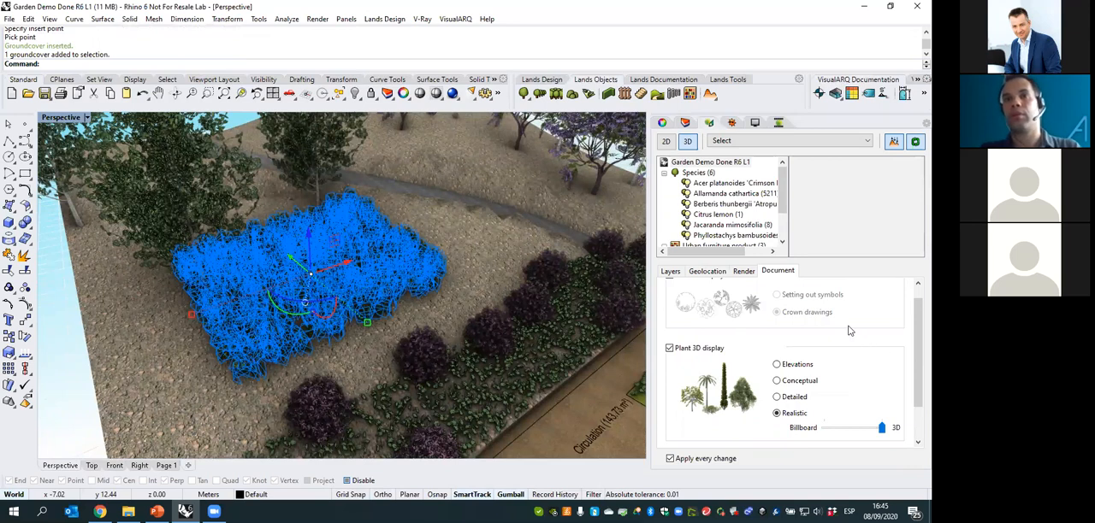
left_click_drag(917, 335, 917, 322)
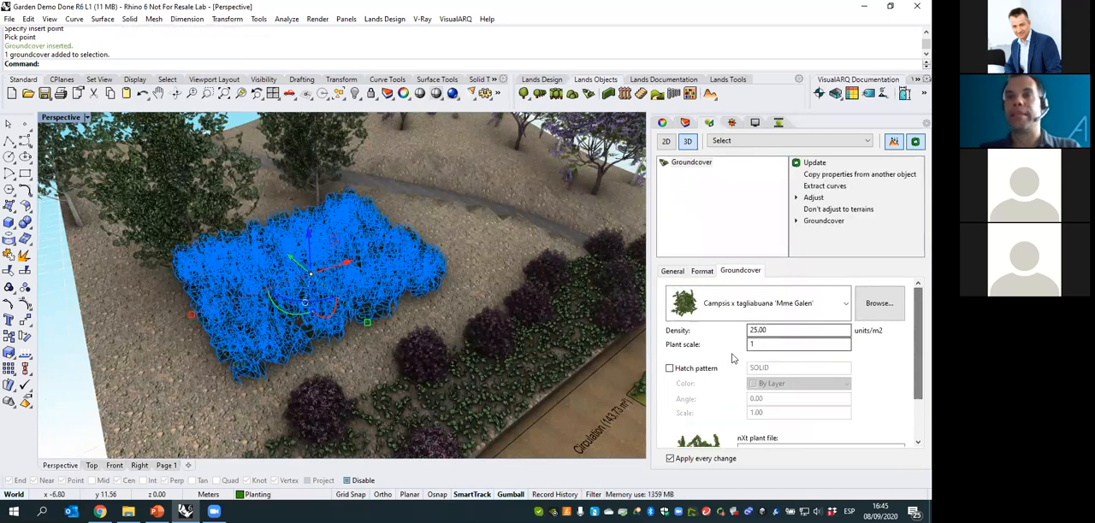
left_click_drag(762, 347, 710, 343)
type(".4")
key("Return")
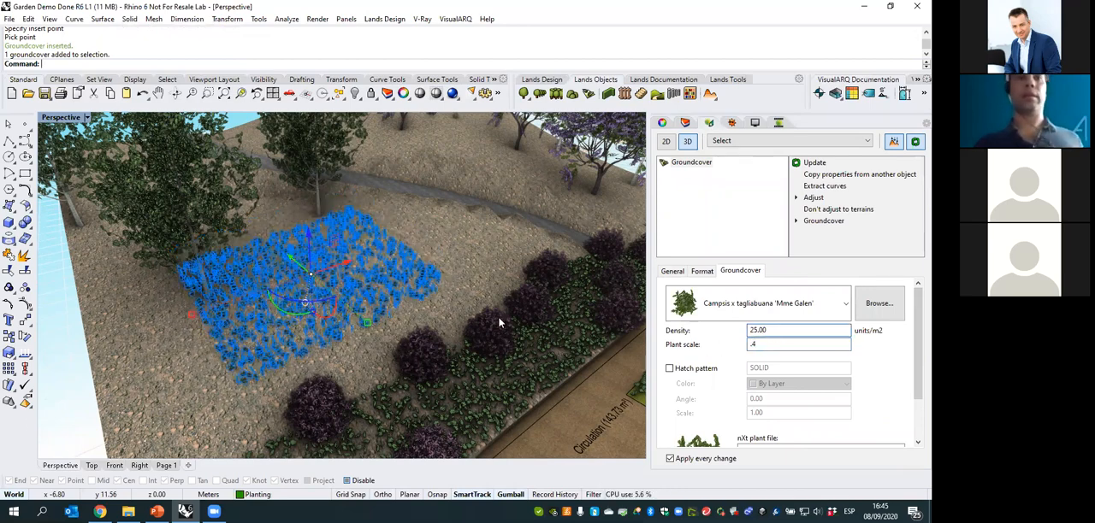
right_click_drag(499, 320, 419, 326)
- In the Top view, stretch the upper-left corner of the groundcover boundary outward to the uppermost nearby tree
left_click(91, 467)
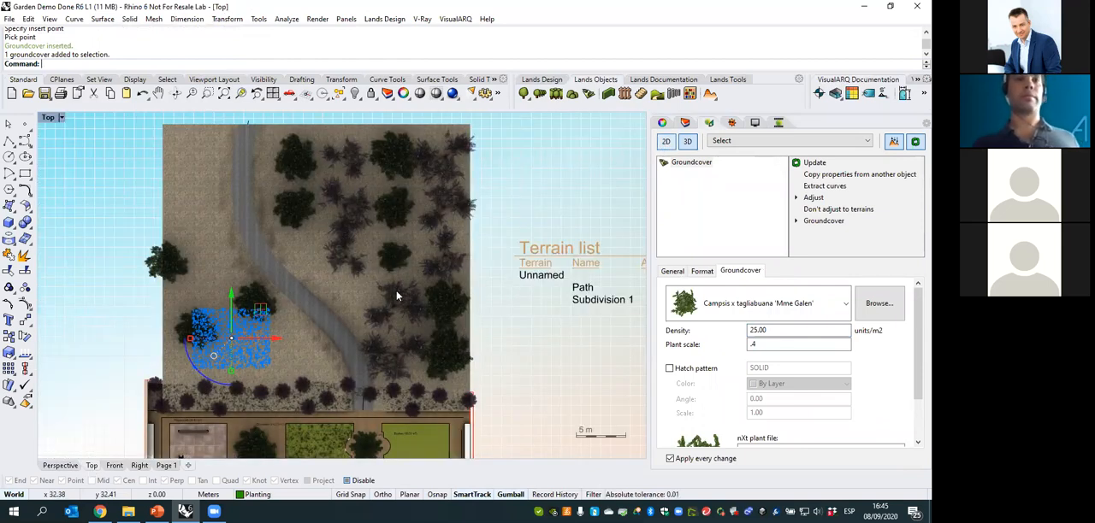
scroll(206, 300, "up", 3)
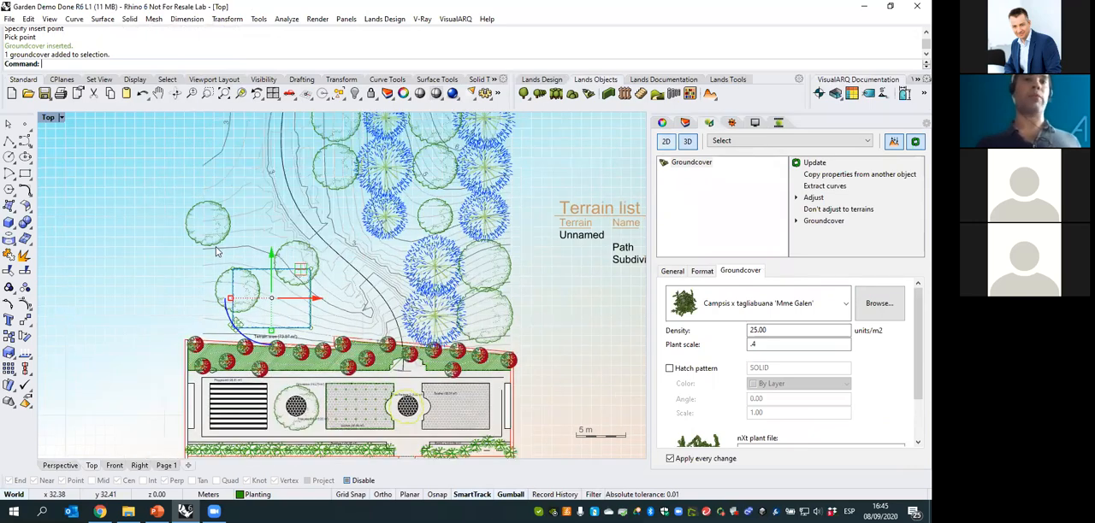
scroll(266, 225, "up", 4)
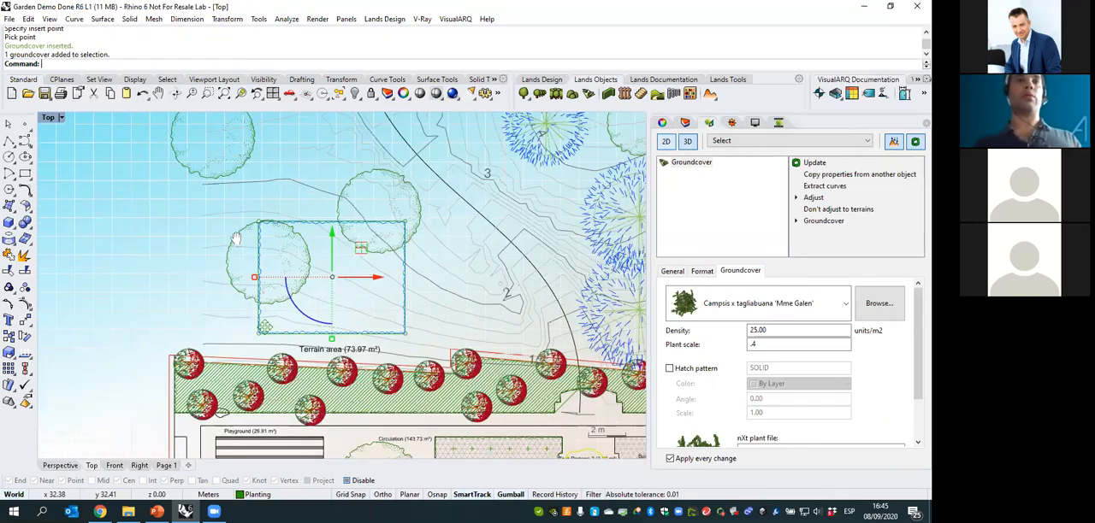
left_click_drag(213, 198, 254, 245)
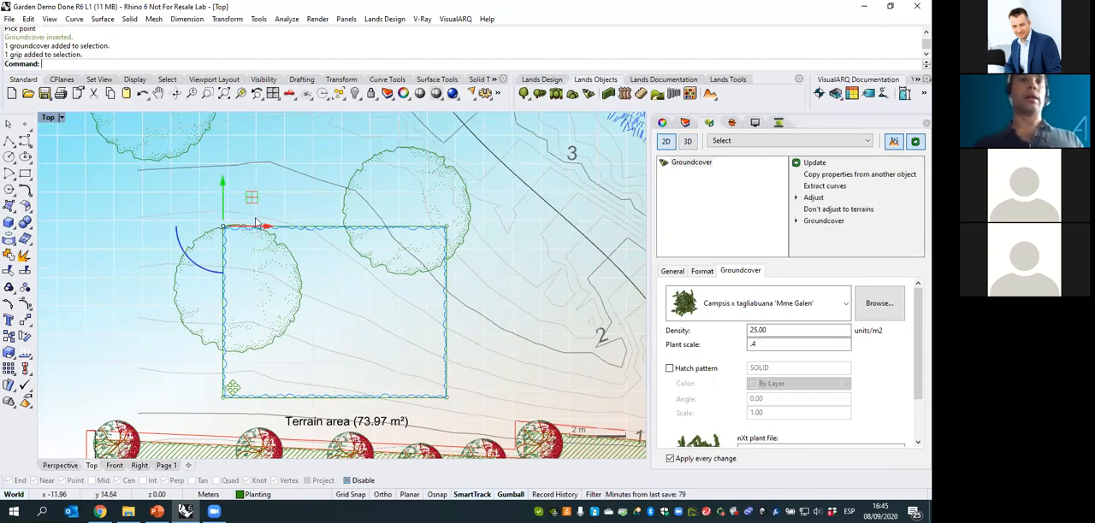
scroll(248, 286, "down", 2)
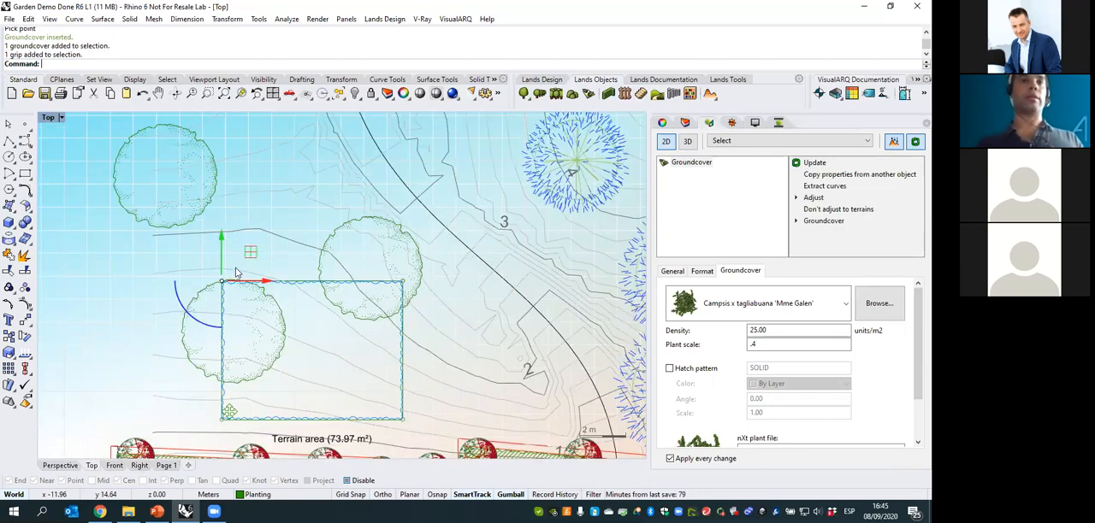
right_click_drag(236, 273, 211, 290)
left_click_drag(226, 266, 182, 154)
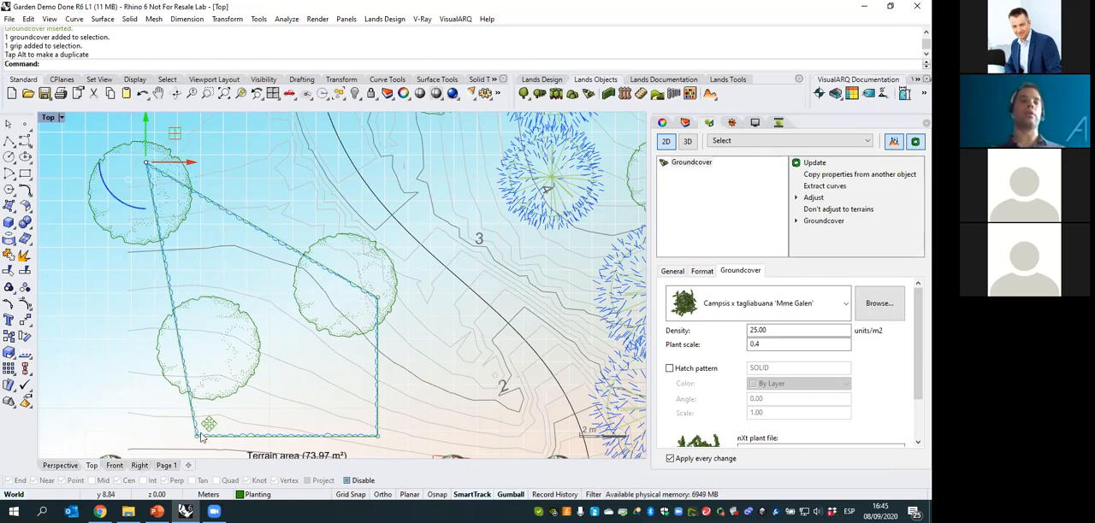
- Select the two left corners of the groundcover boundary and move them slightly outward along the X axis
right_click_drag(204, 426, 192, 325)
scroll(193, 367, "up", 2)
scroll(192, 325, "up", 2)
left_click_drag(200, 333, 256, 361)
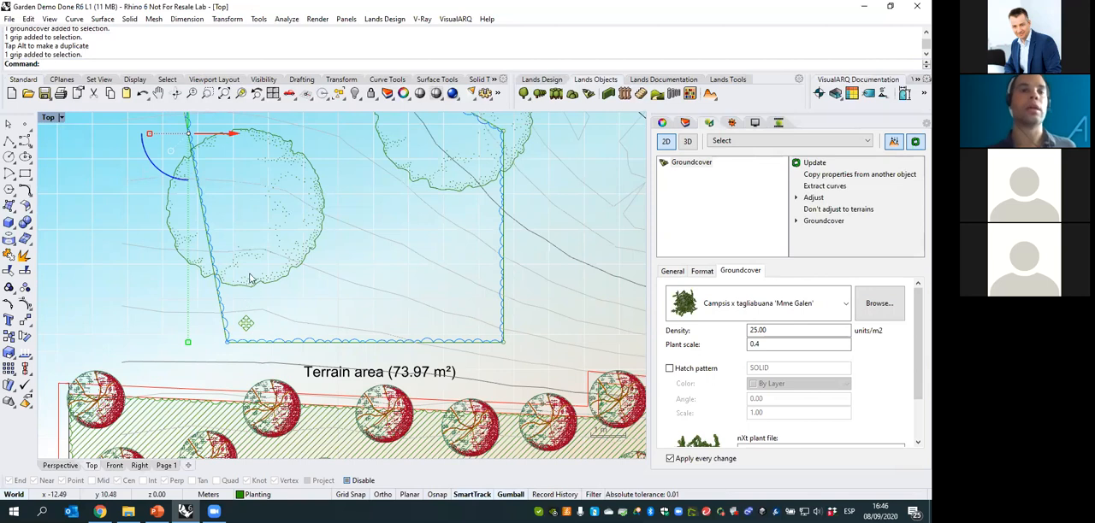
right_click_drag(245, 323, 245, 327)
mouse_move(204, 190)
right_mouse_down()
mouse_move(204, 263)
mouse_move(235, 328)
right_mouse_up()
scroll(209, 224, "down", 2)
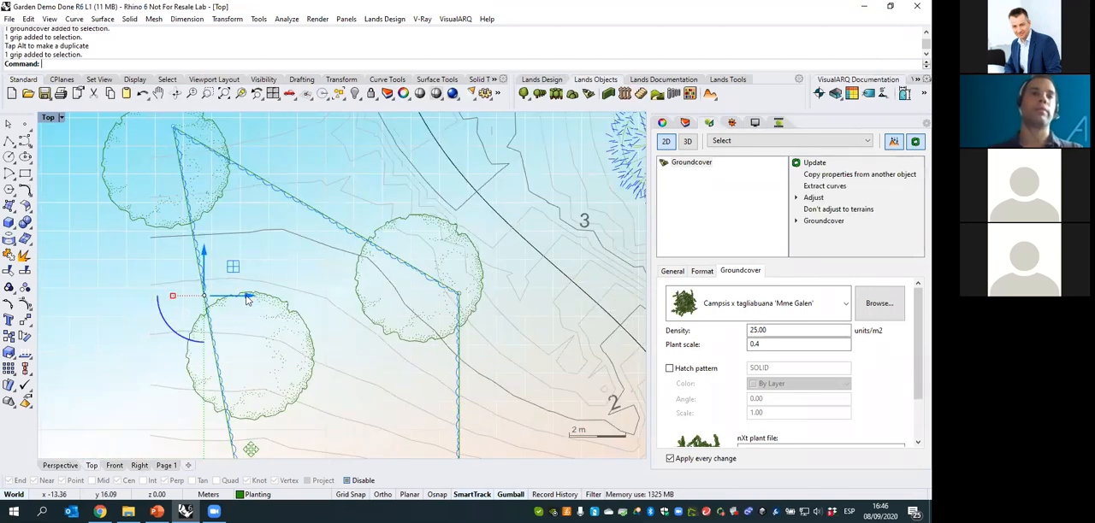
left_click_drag(245, 297, 229, 298)
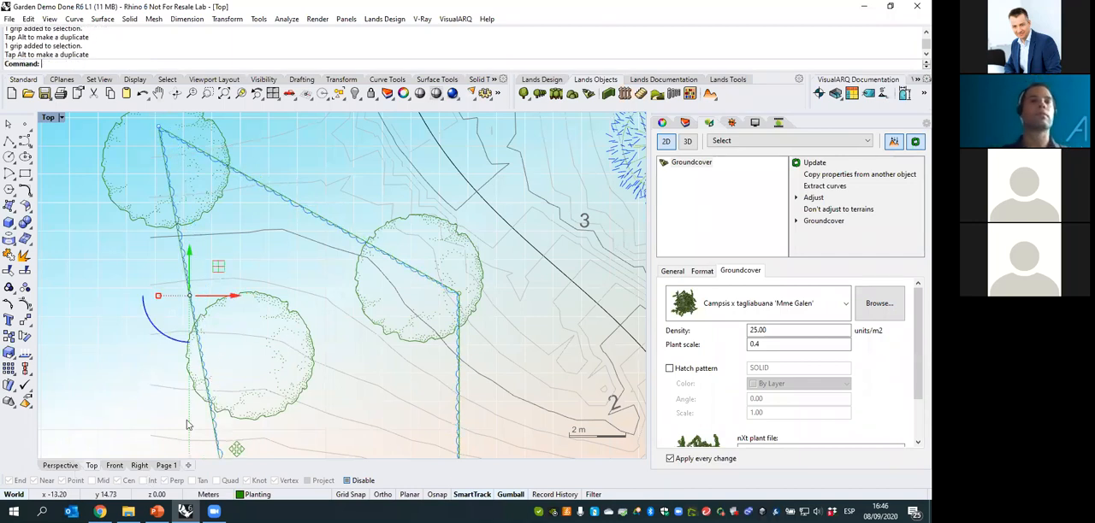
right_click_drag(329, 350, 340, 307)
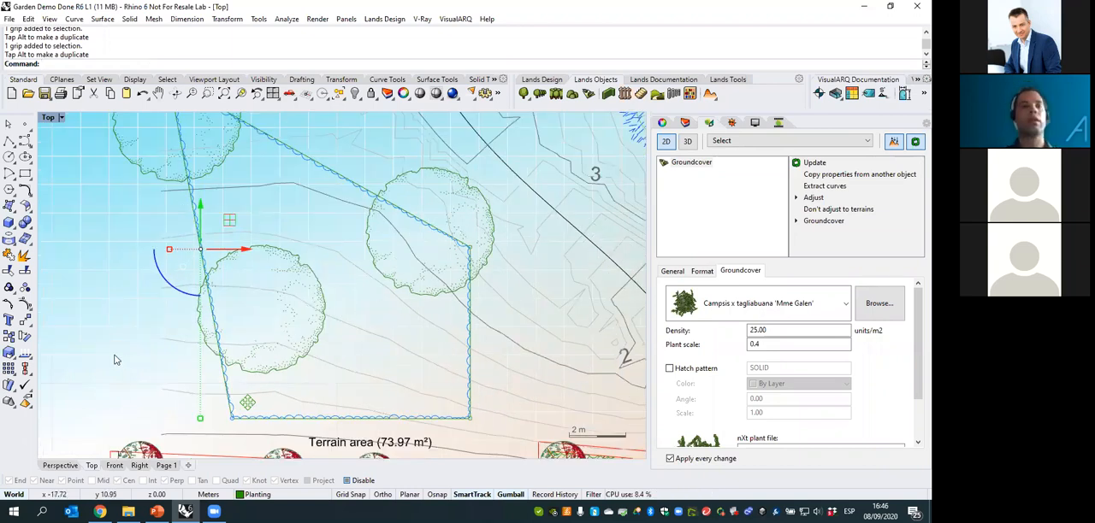
- Deselect the groundcover, restore the 3D plant display in the Perspective view, and examine the reshaped planting on the terrain
key("Escape")
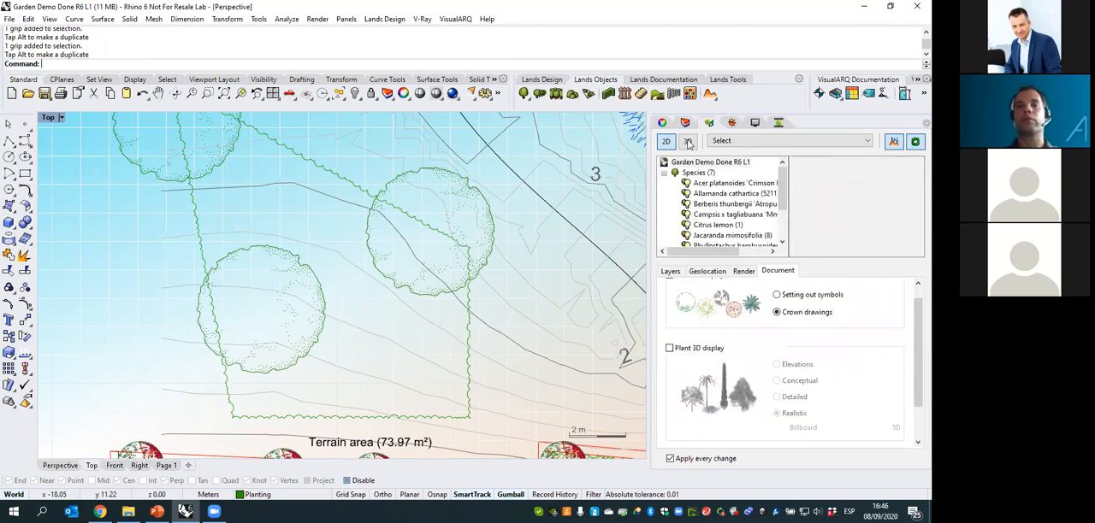
left_click(688, 142)
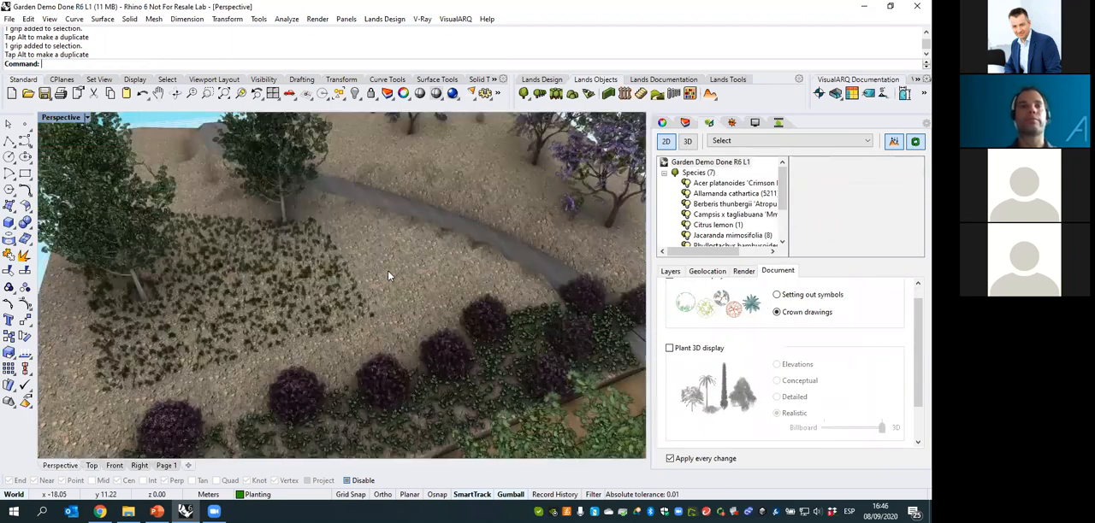
scroll(413, 254, "up", 5)
right_click_drag(413, 254, 431, 316)
scroll(396, 333, "down", 7)
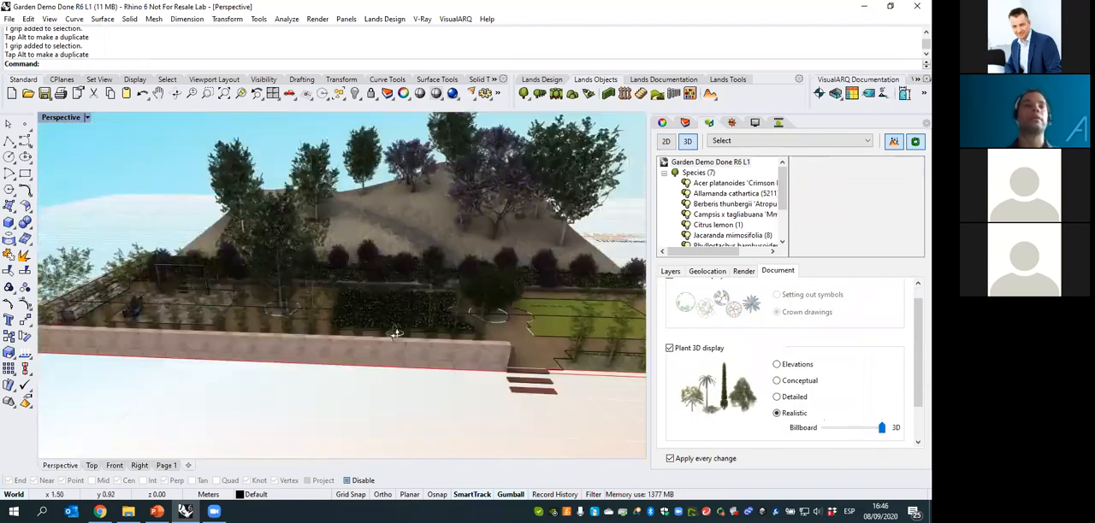
right_click_drag(223, 325, 232, 355)
scroll(232, 355, "up", 5)
scroll(222, 351, "down", 3)
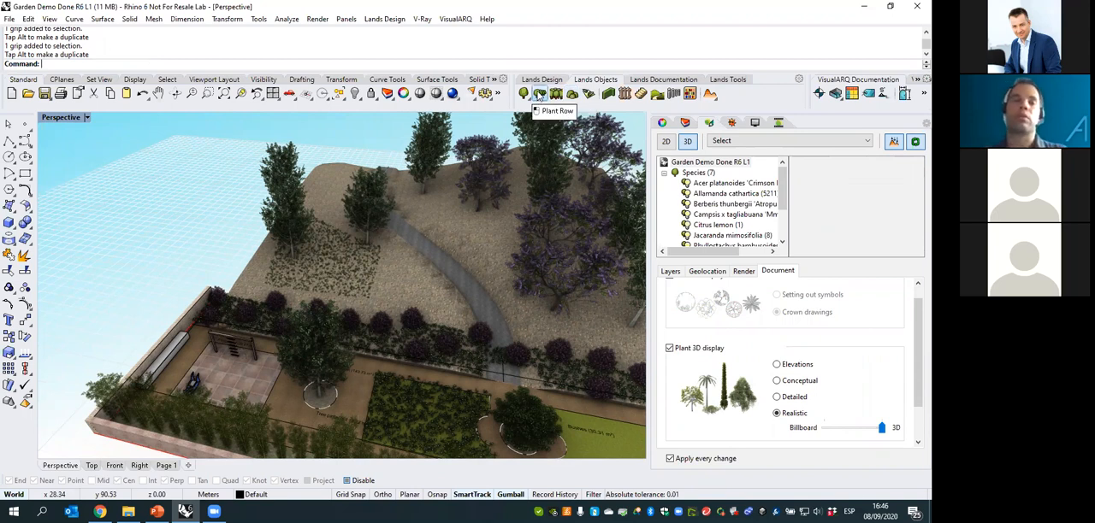
- Set up a new Allamanda cathartica groundcover with a plant scale of 0.3 and no hatch pattern
left_click(589, 95)
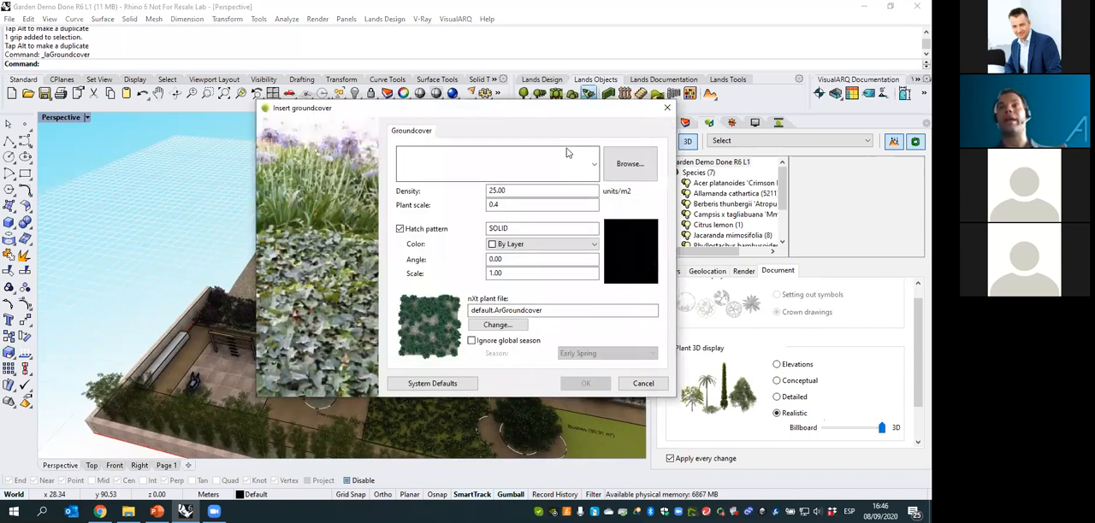
left_click(595, 165)
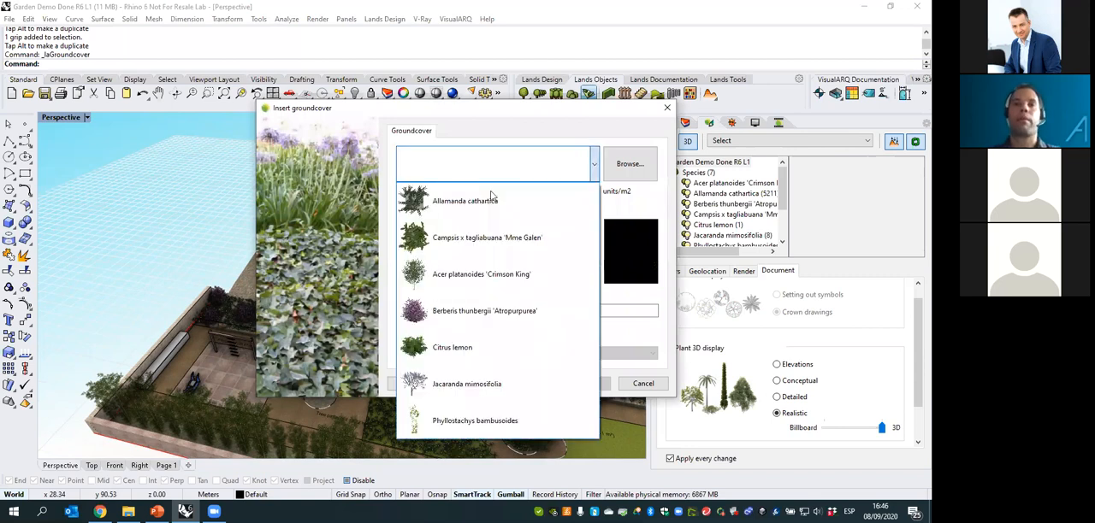
left_click(466, 201)
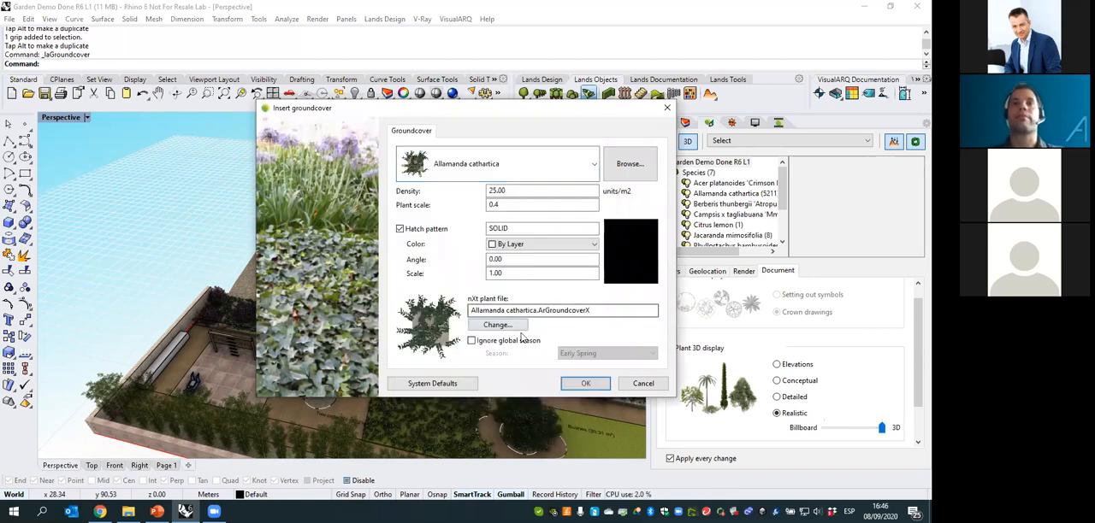
left_click_drag(507, 275, 457, 274)
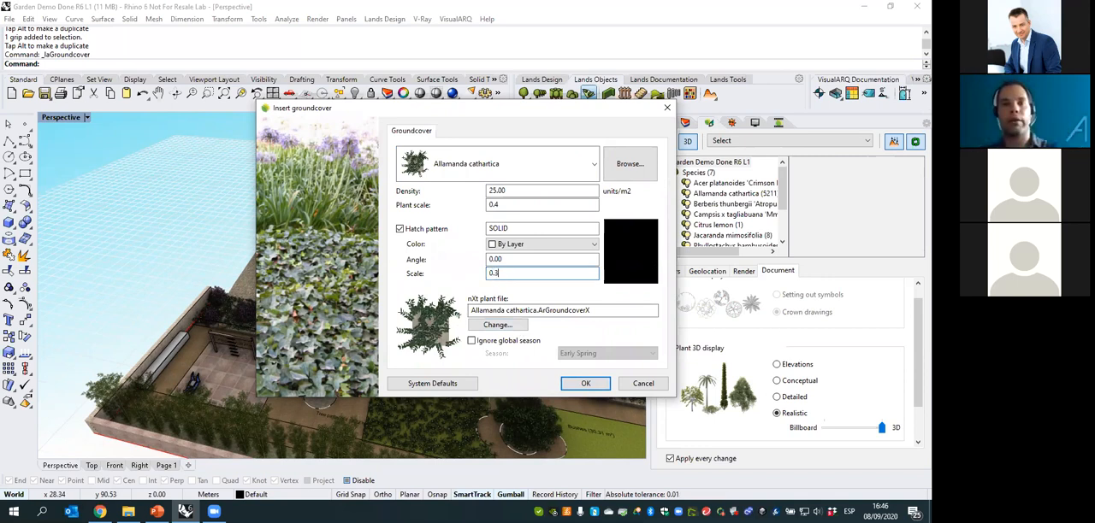
left_click(399, 229)
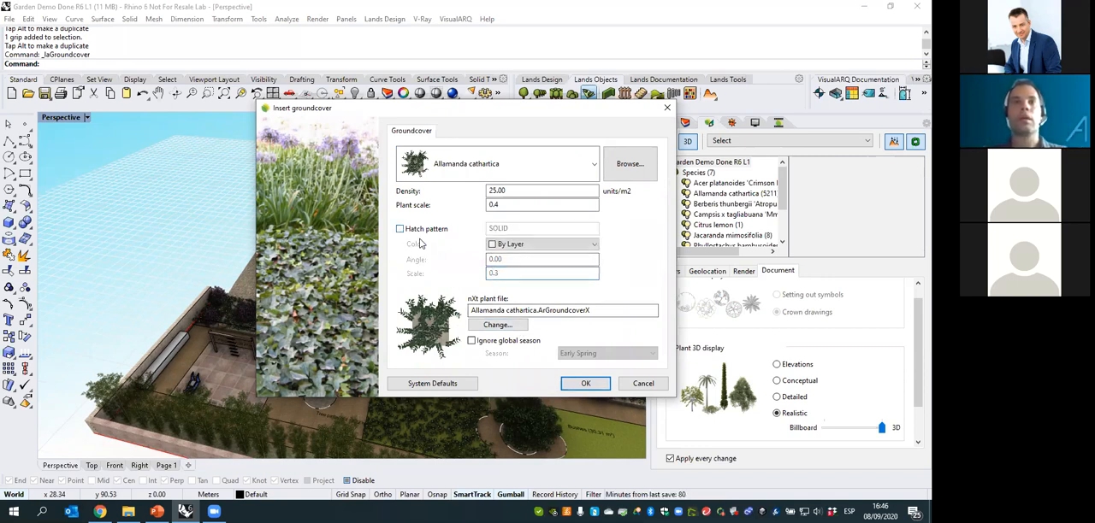
left_click(399, 229)
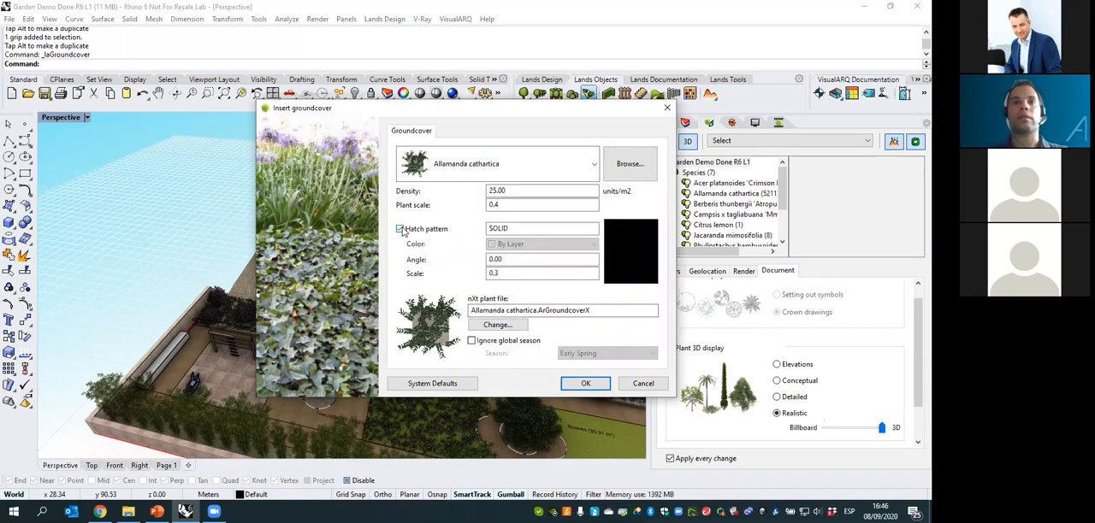
left_click(400, 229)
left_click_drag(496, 204, 501, 205)
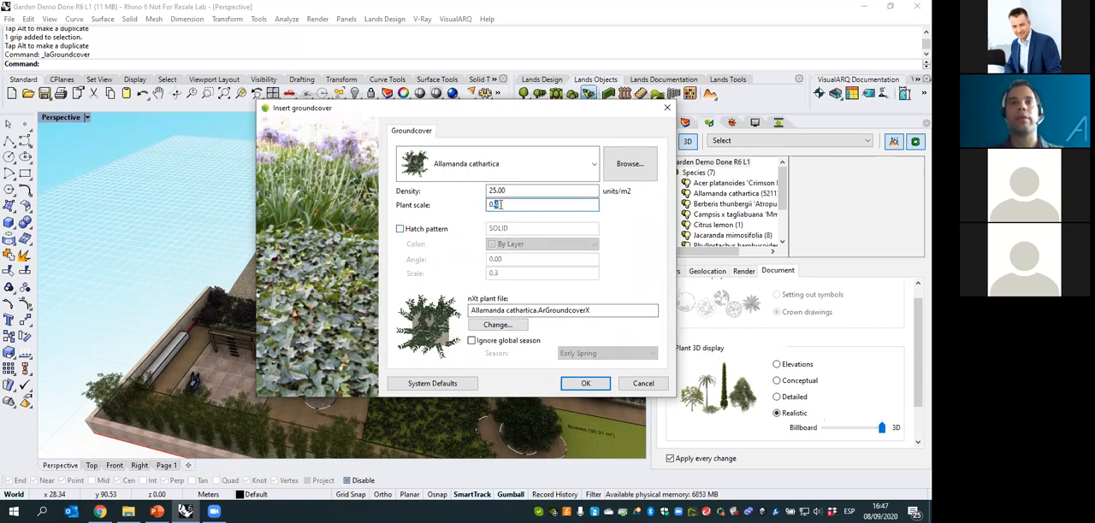
left_click(590, 384)
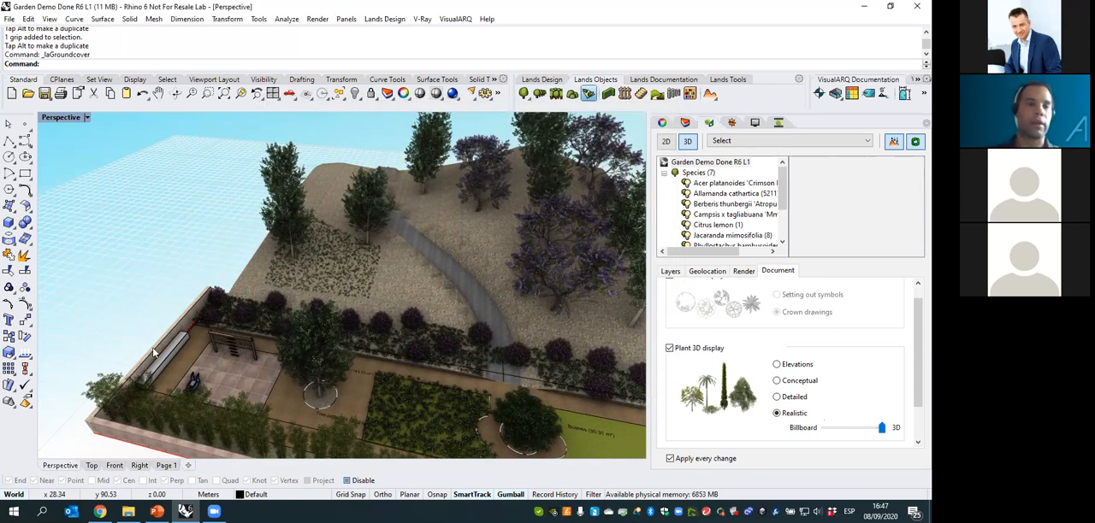
- Apply the groundcover to the vertical boundary curve on the stone wall behind the playground bench
scroll(147, 257, "up", 4)
right_click_drag(146, 258, 209, 283)
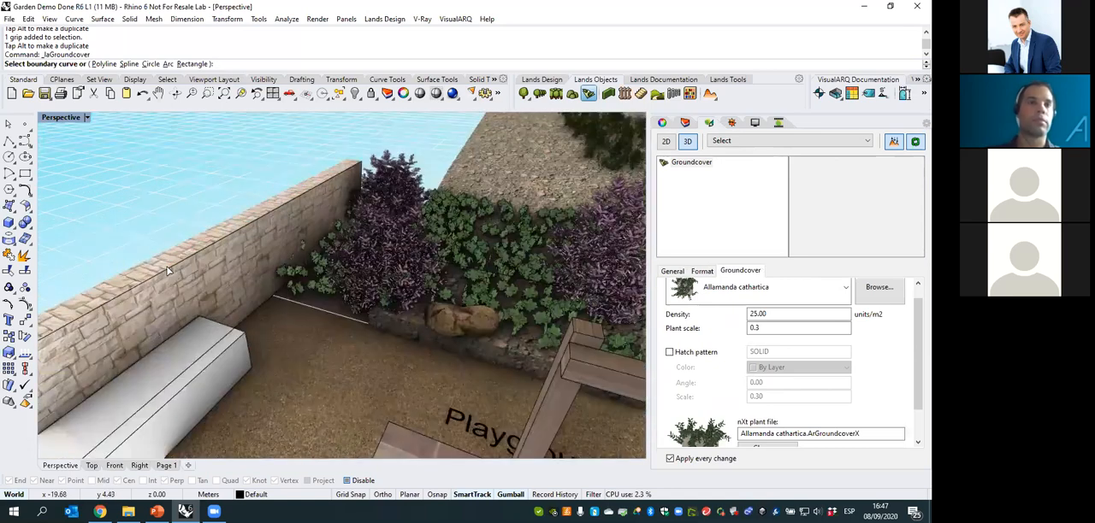
left_click(216, 282)
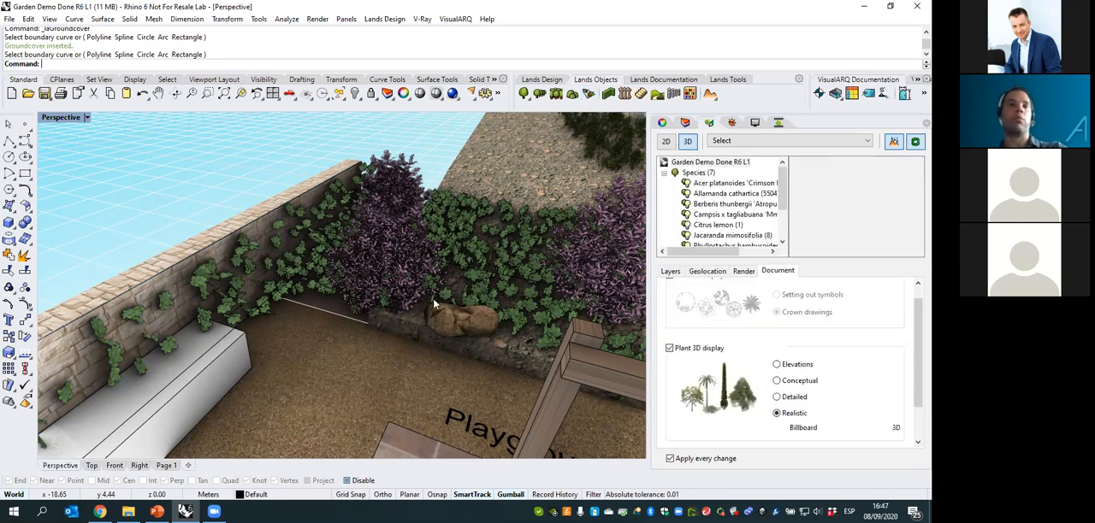
- Set the wall groundcover's density to 50 units/m2 and deselect it
left_click(278, 282)
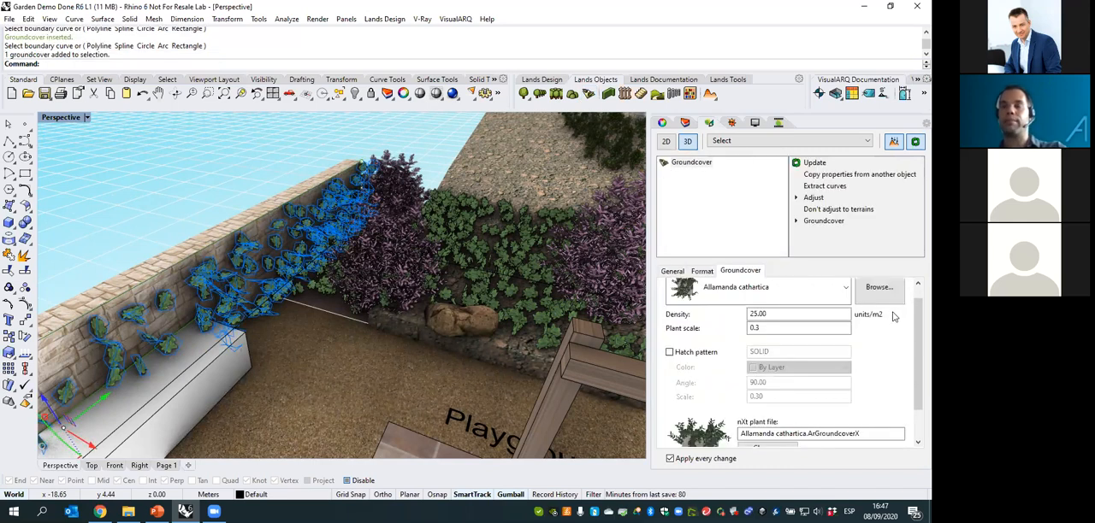
left_click_drag(915, 335, 915, 322)
left_click_drag(789, 330, 692, 333)
type("50")
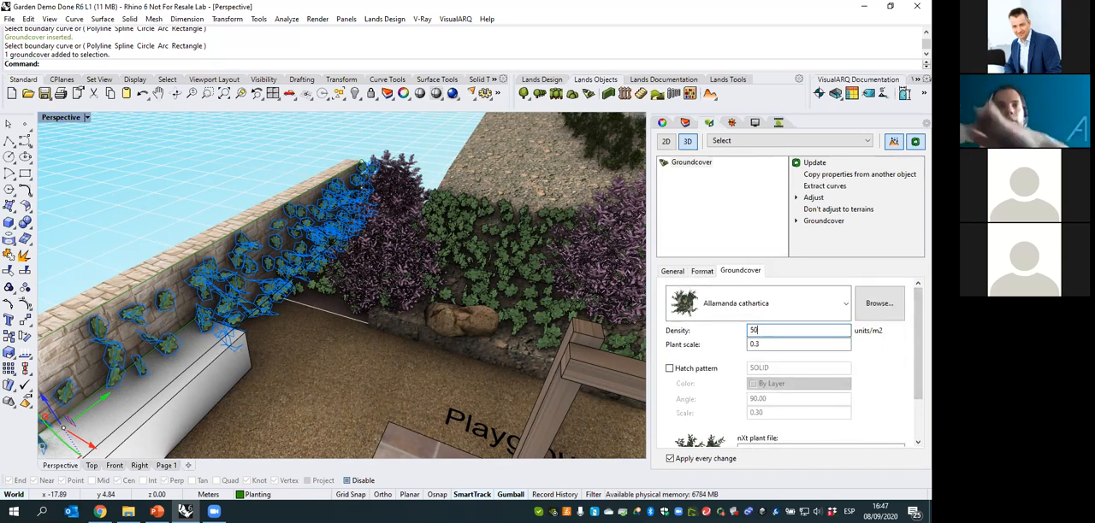
key("Return")
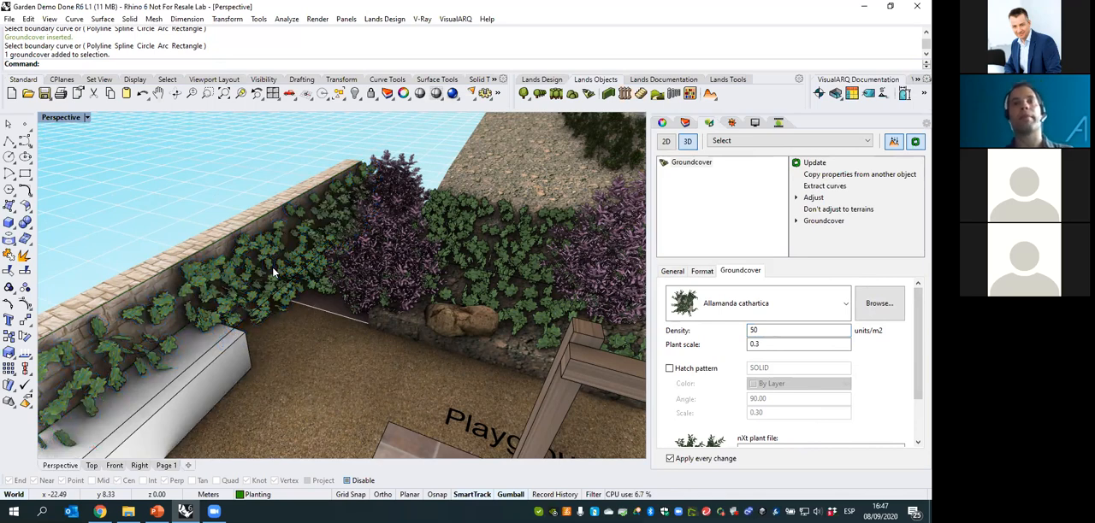
key("Escape")
- Set up a new wall with slightly reduced smoothness and left justification
scroll(323, 252, "down", 5)
right_click_drag(411, 275, 326, 245)
scroll(303, 271, "down", 8)
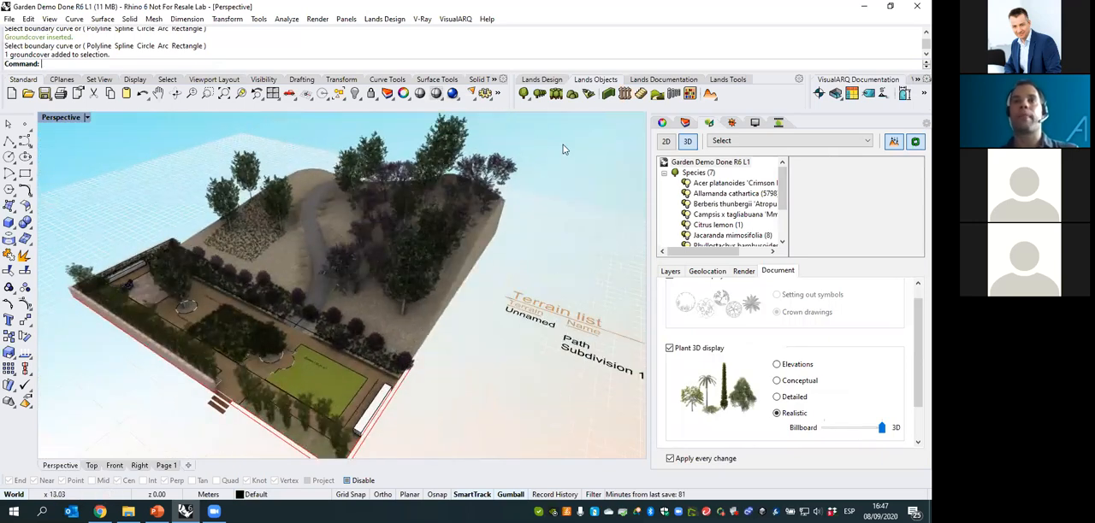
right_click_drag(505, 276, 552, 176)
left_click(603, 102)
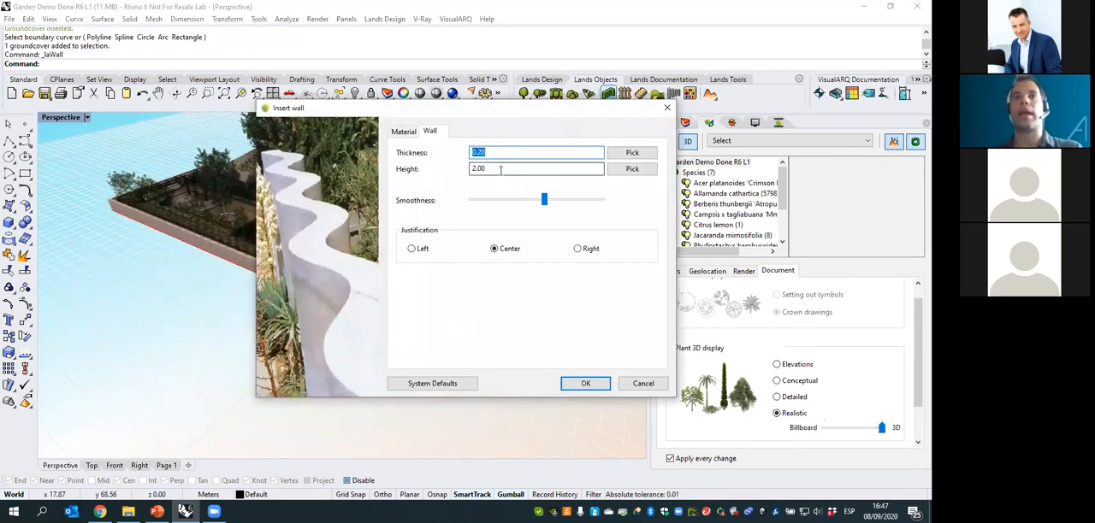
left_click_drag(544, 199, 538, 199)
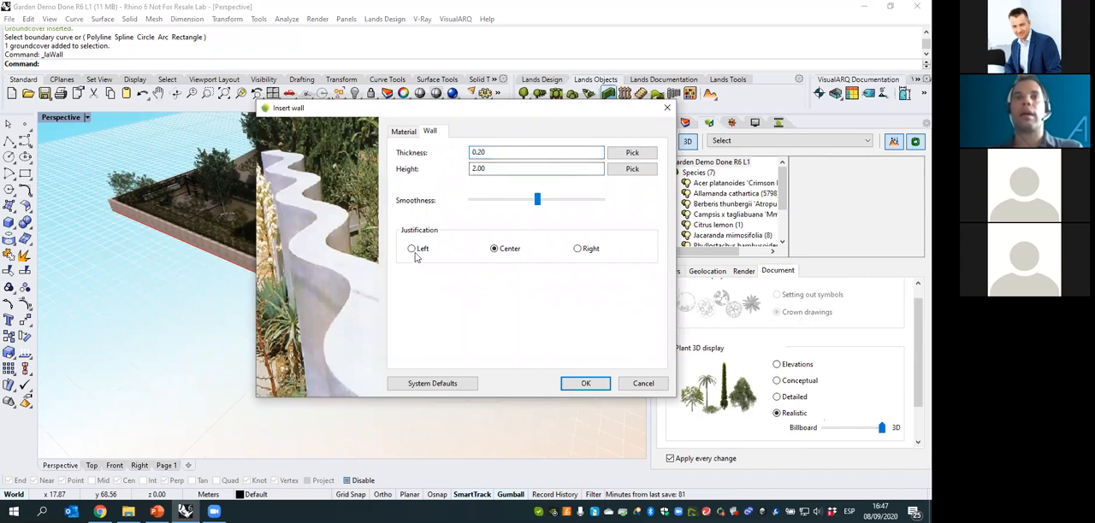
left_click(413, 249)
left_click(568, 384)
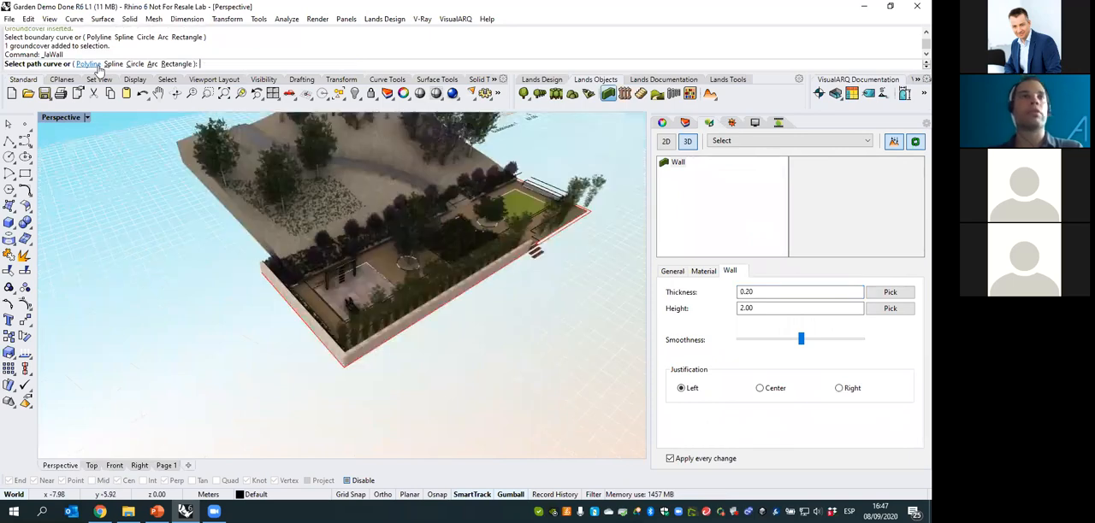
- With object snaps enabled, draw the wall as a polyline from the entrance steps to the garden's outer corner along the bamboo bed
left_click(93, 65)
scroll(347, 363, "up", 10)
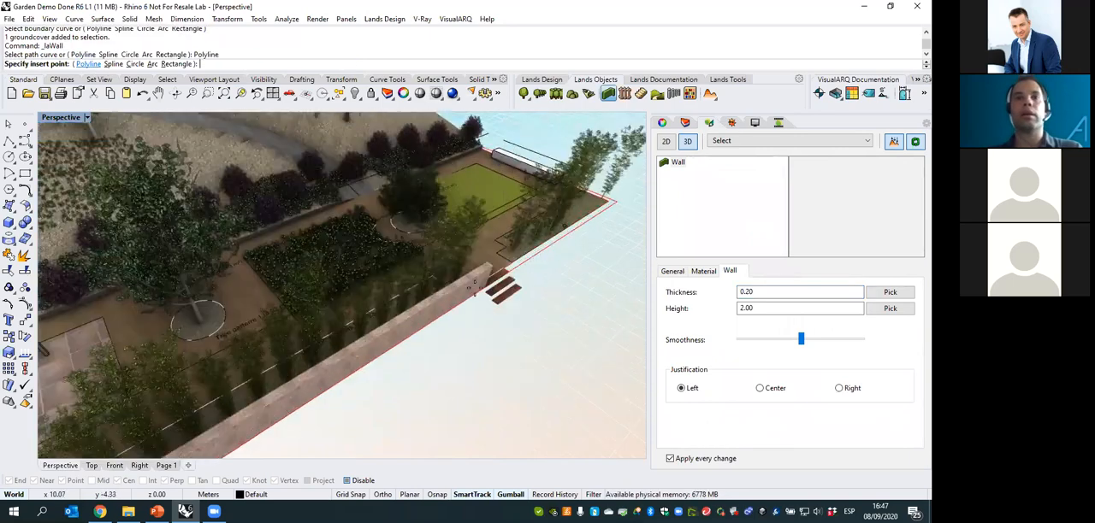
scroll(334, 375, "down", 5)
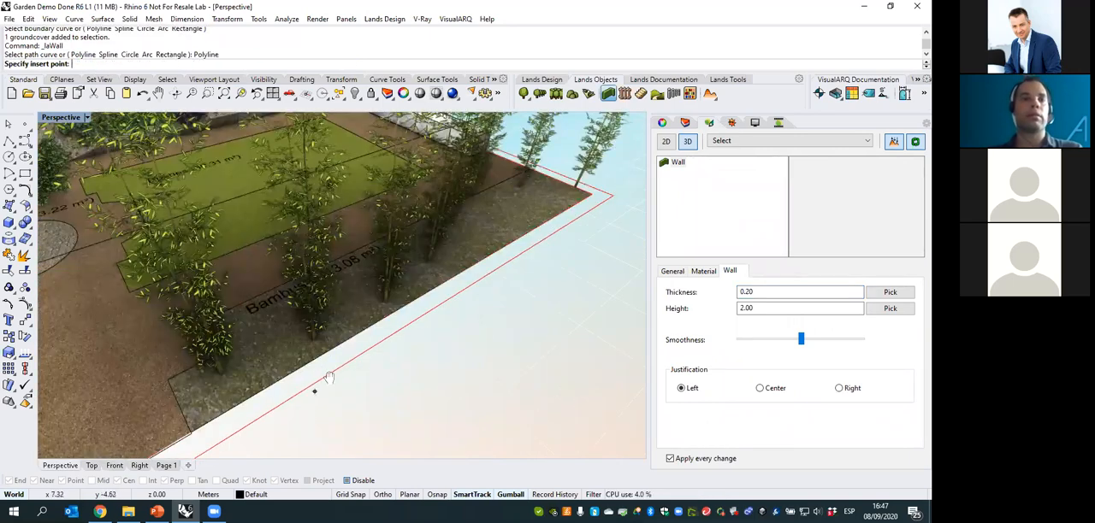
left_click(348, 481)
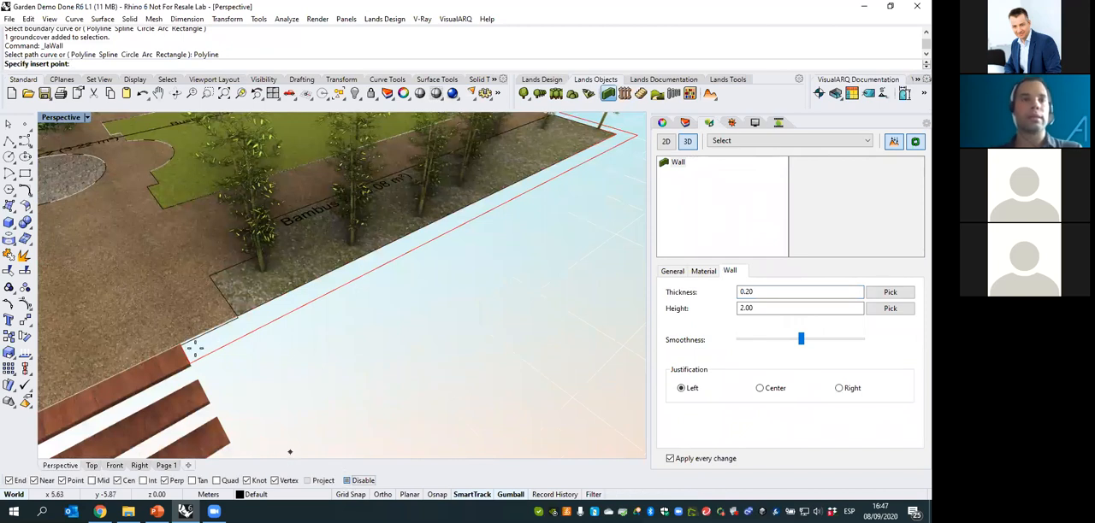
left_click(187, 345)
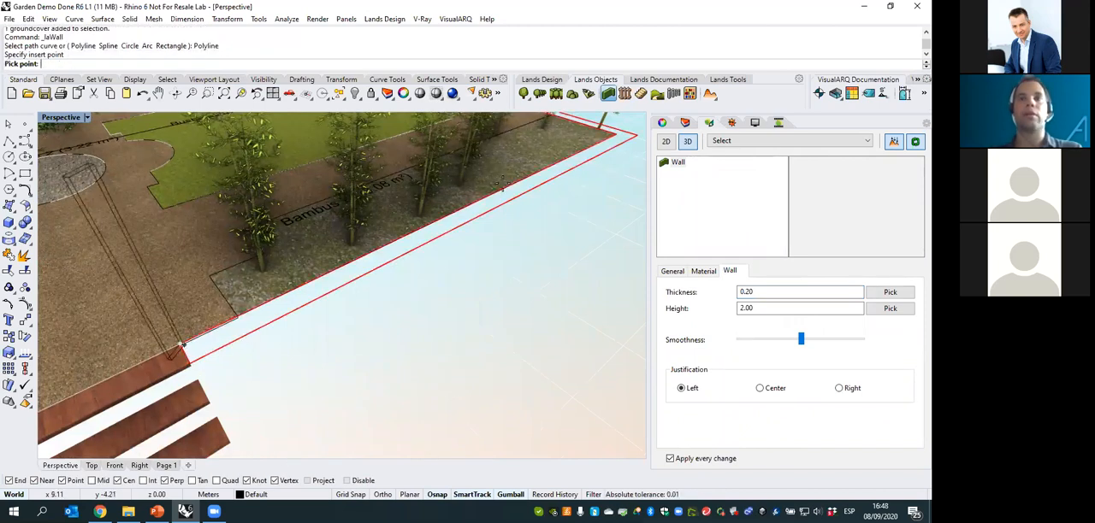
scroll(187, 345, "down", 3)
left_click(462, 237)
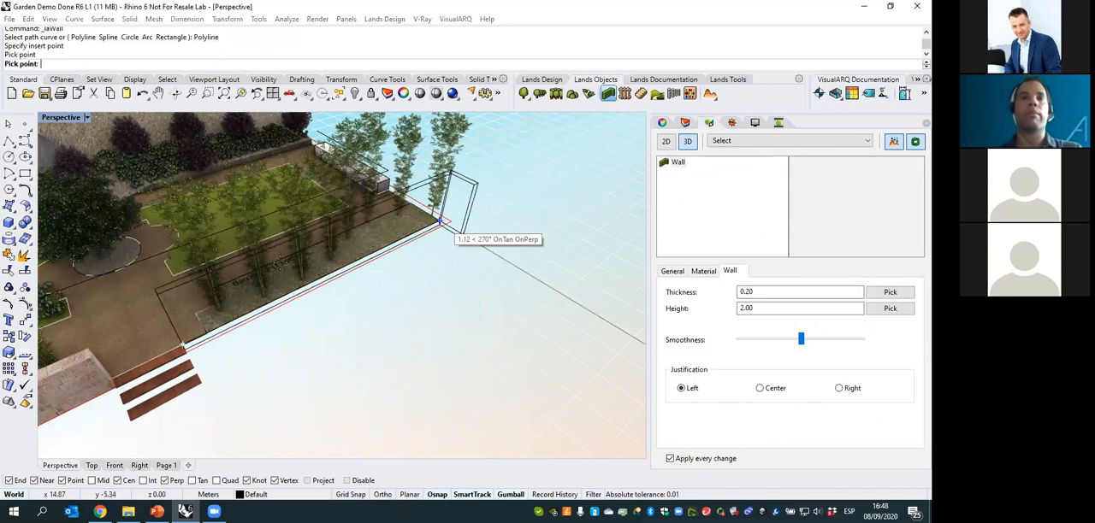
key("Return")
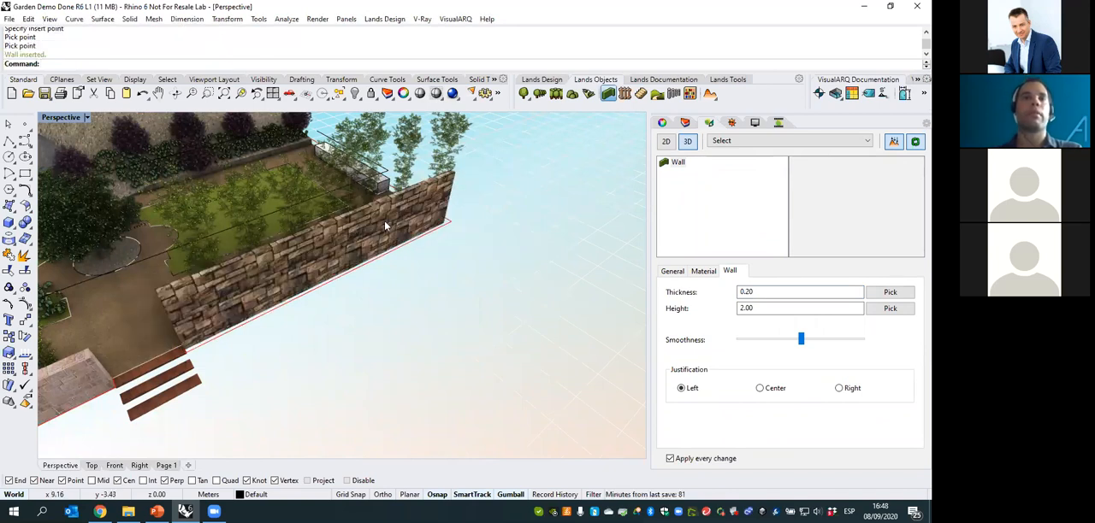
- Copy the properties of the existing low boundary wall to the new wall, then deselect it
left_click(485, 247)
right_click_drag(478, 250, 481, 288)
left_click(483, 292)
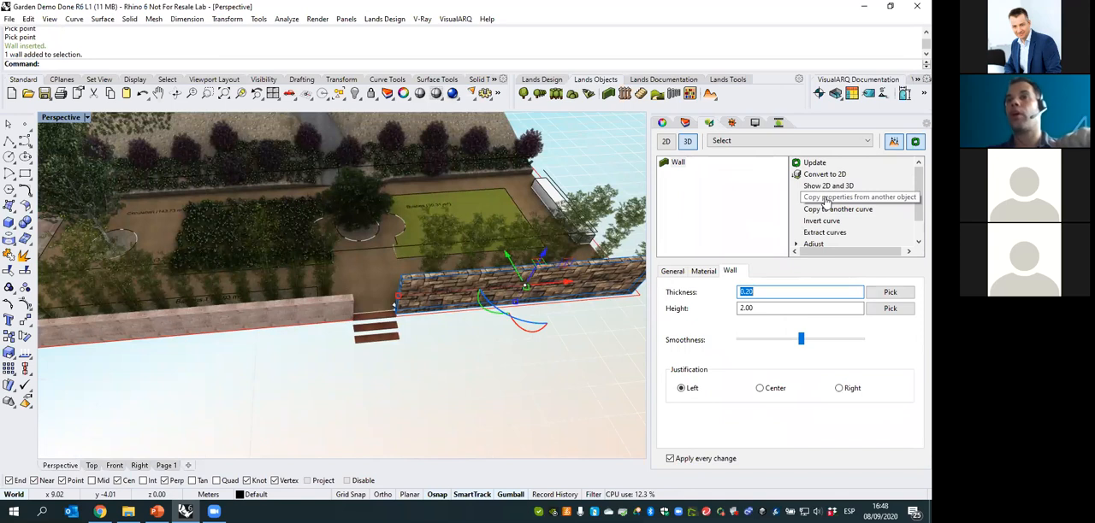
left_click(826, 199)
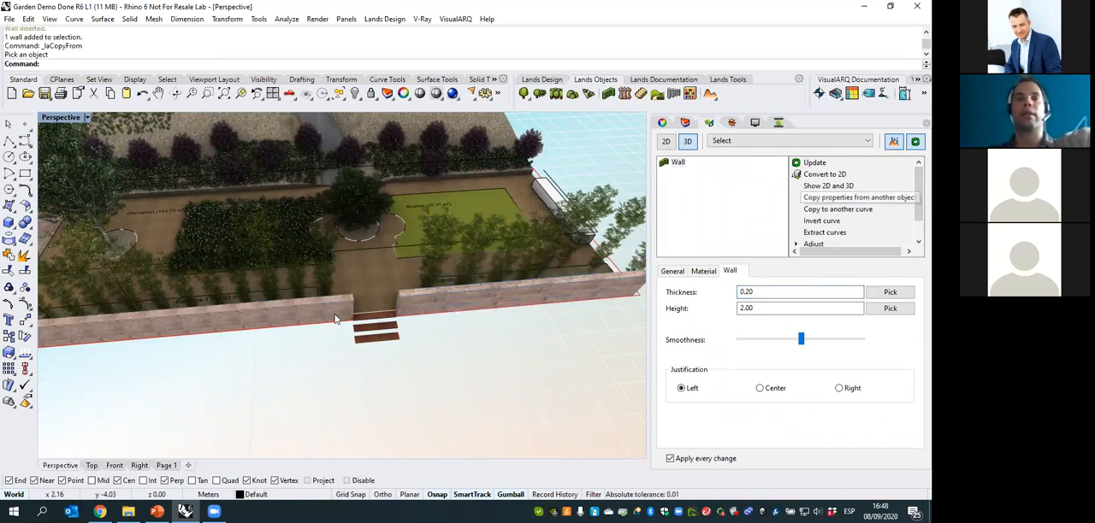
left_click(355, 330)
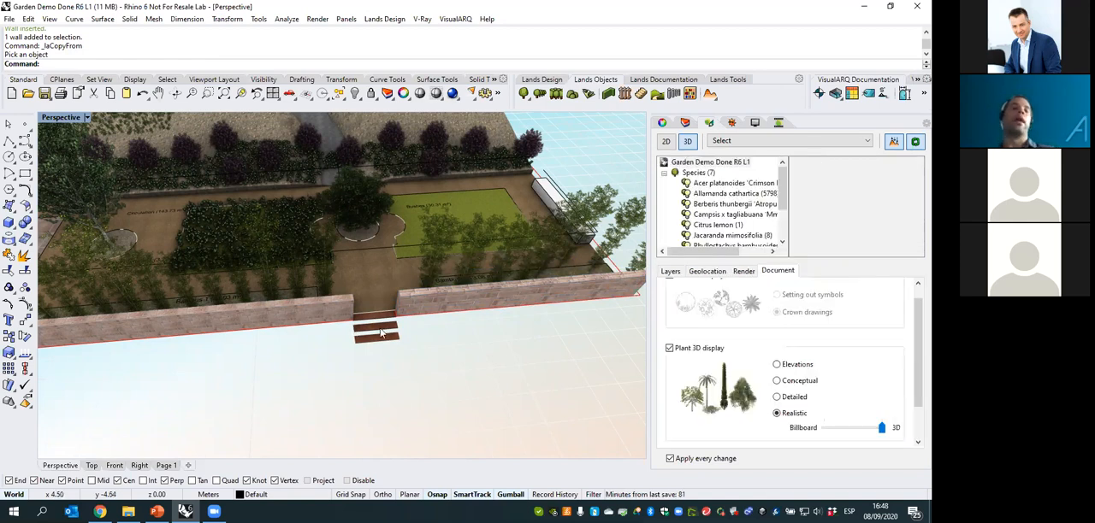
- Start a row of objects and choose a single-arm street lamp from the Urban Furniture blocks as its sample
right_click_drag(196, 309, 378, 138)
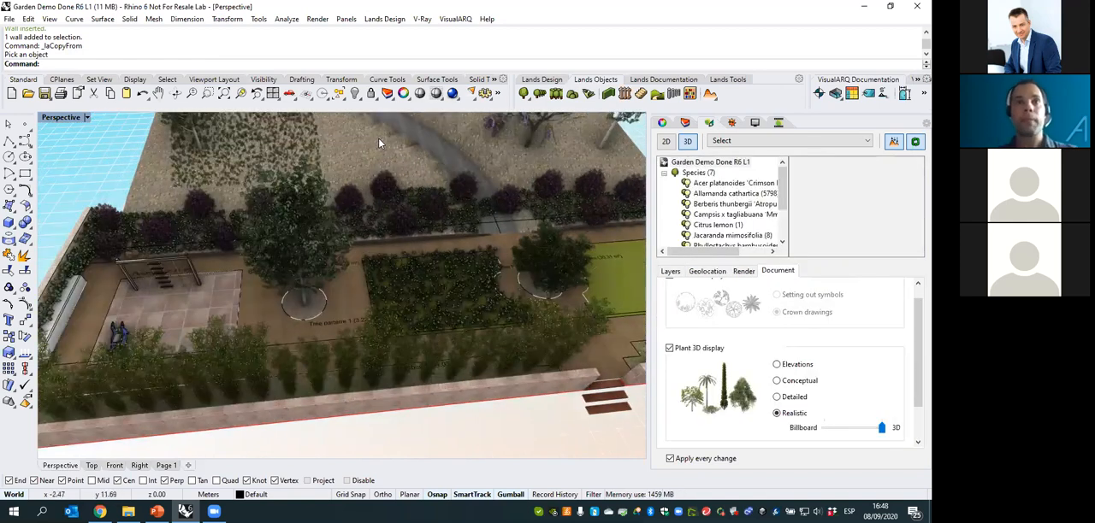
left_click(673, 96)
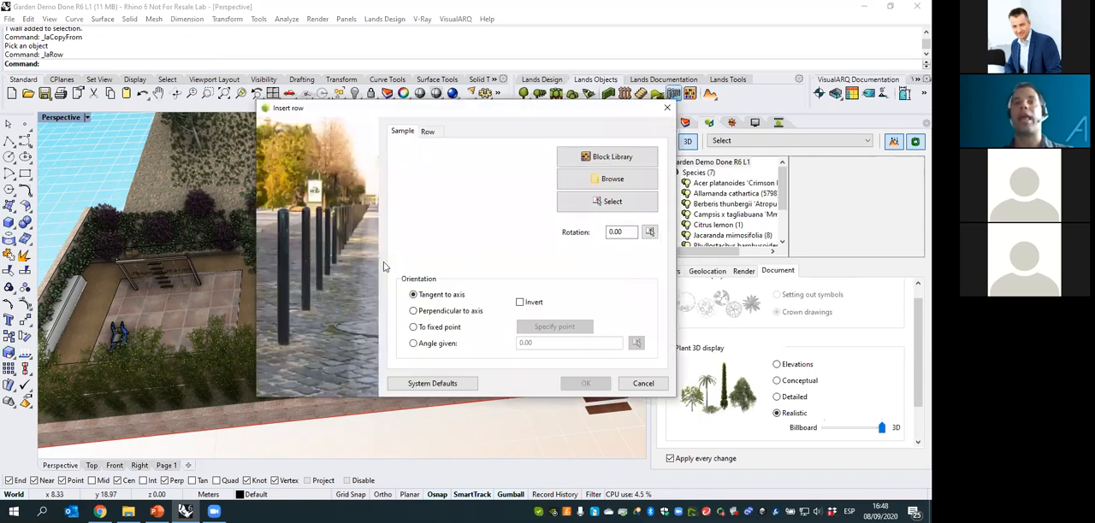
left_click(608, 159)
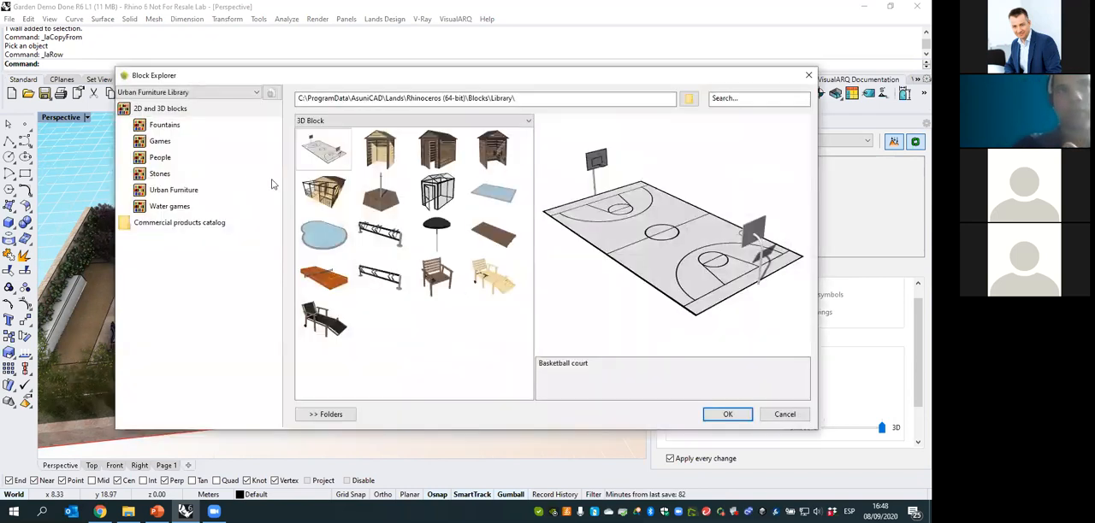
left_click(165, 125)
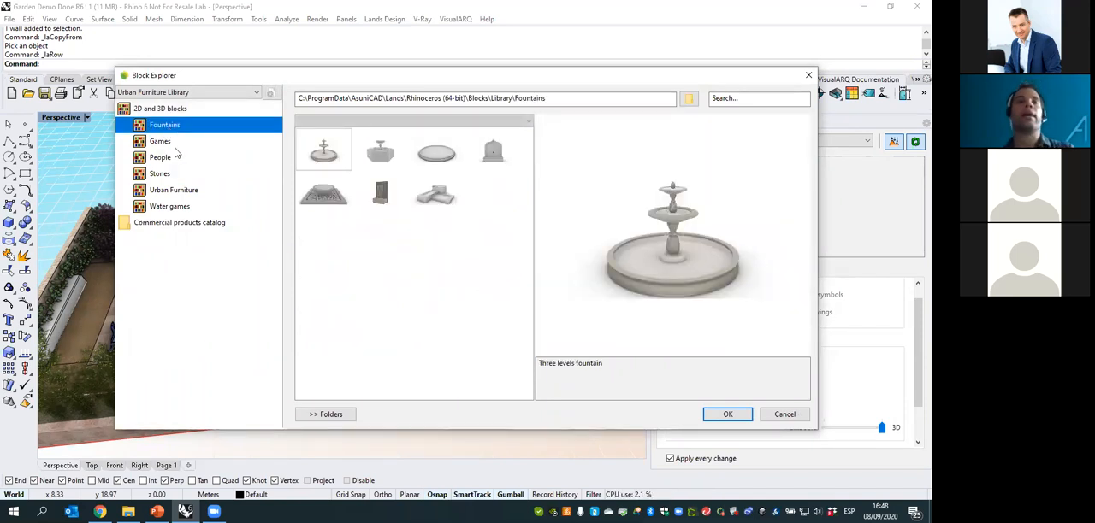
left_click(166, 143)
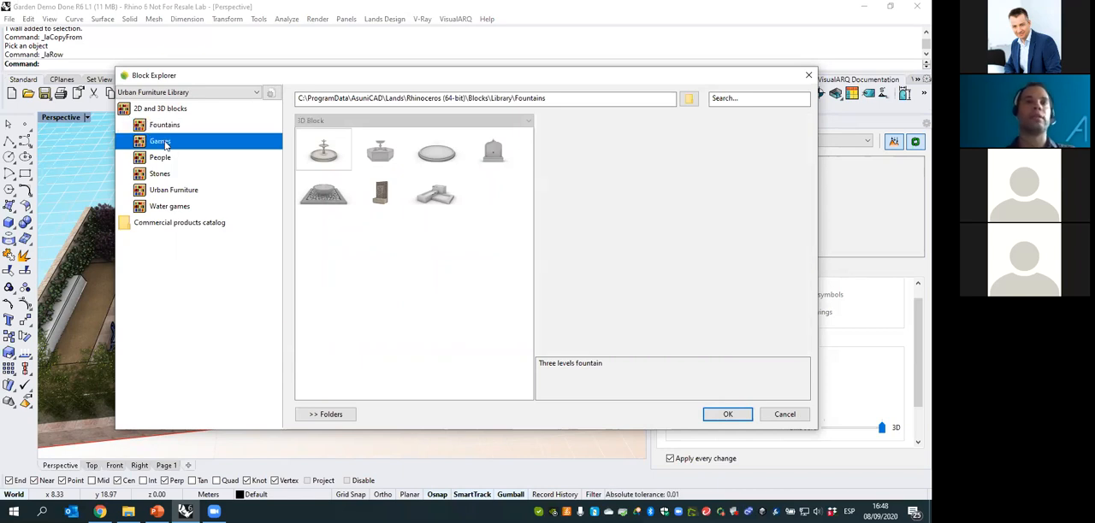
left_click(171, 191)
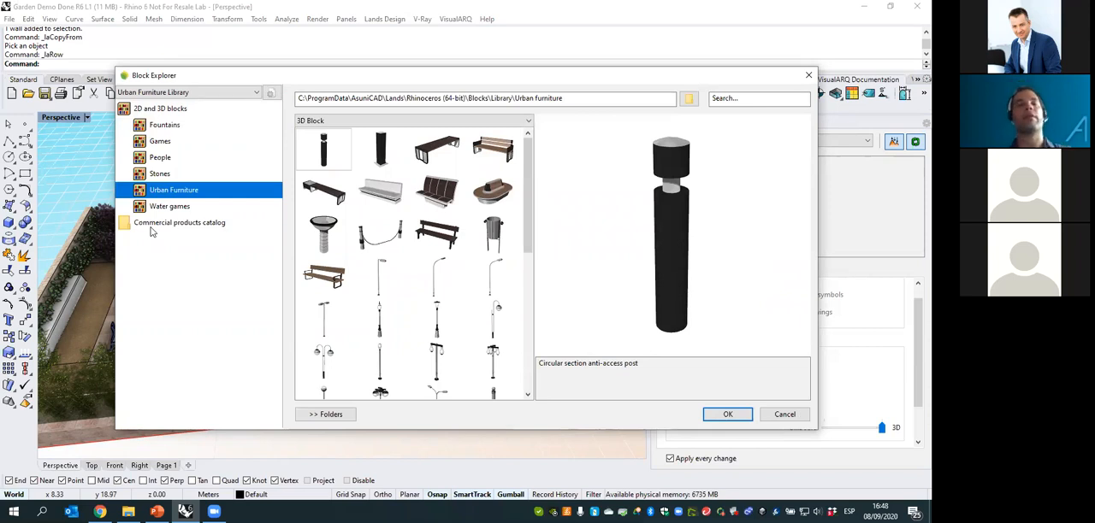
left_click(394, 279)
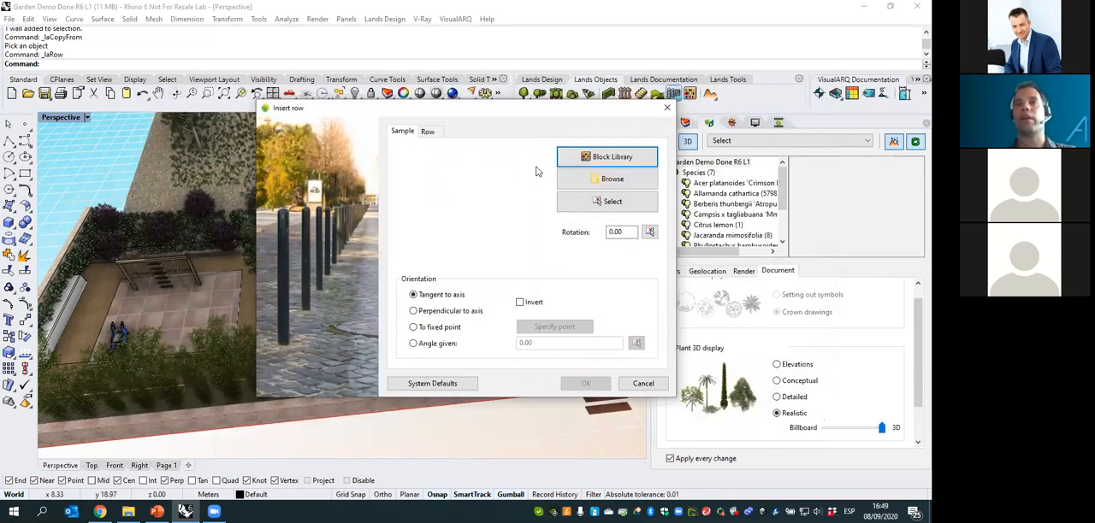
- Space the street lamp row by a separation of 7 with a distance to axis of 1, and accept the row settings
left_click(428, 132)
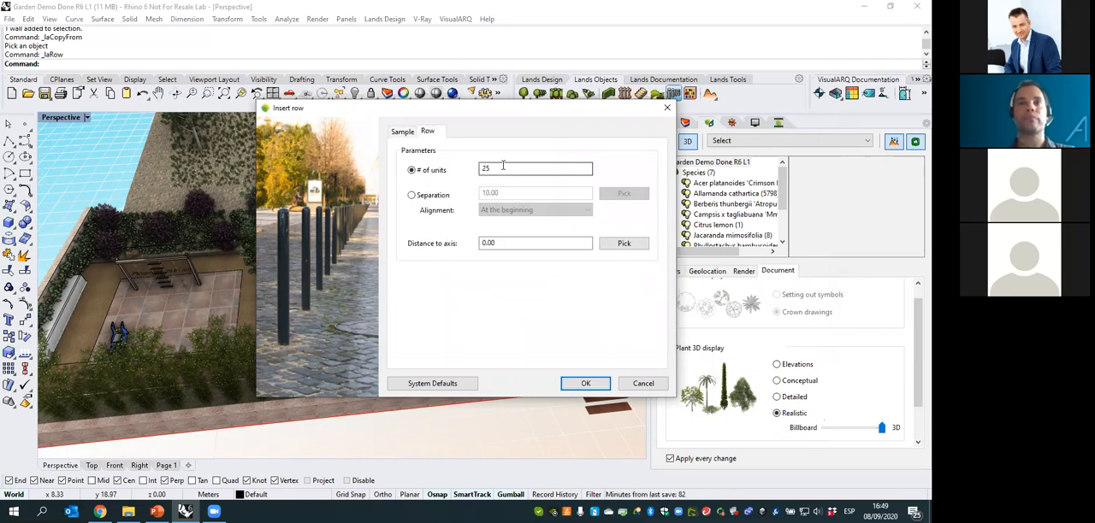
left_click(412, 195)
left_click_drag(473, 193, 465, 195)
type("7")
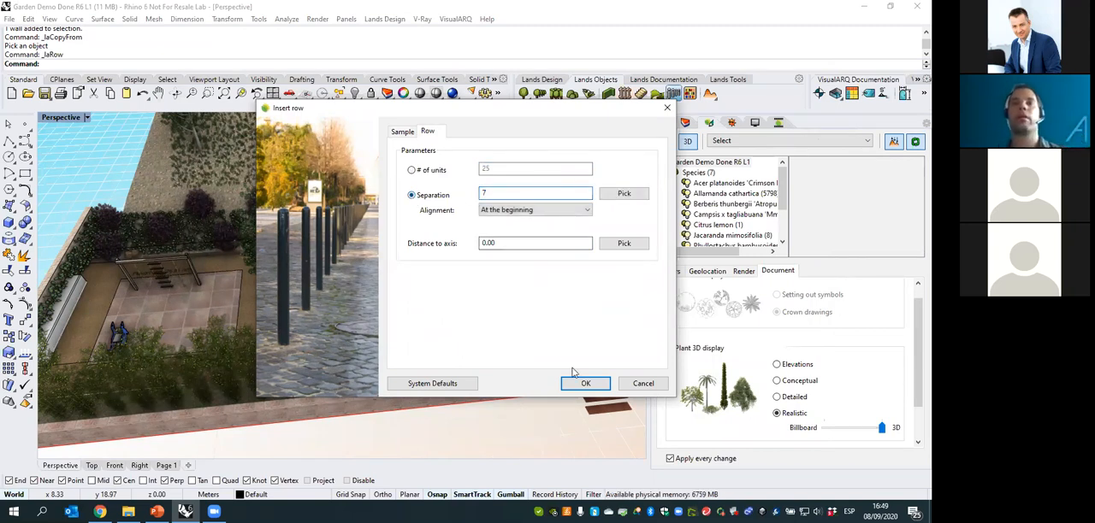
left_click_drag(511, 245, 432, 248)
type("1")
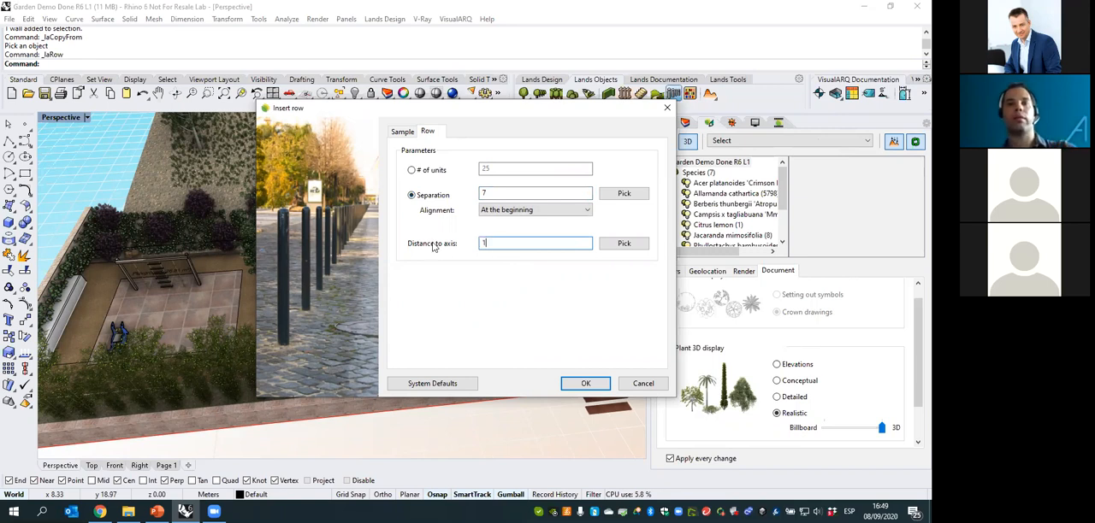
left_click(585, 383)
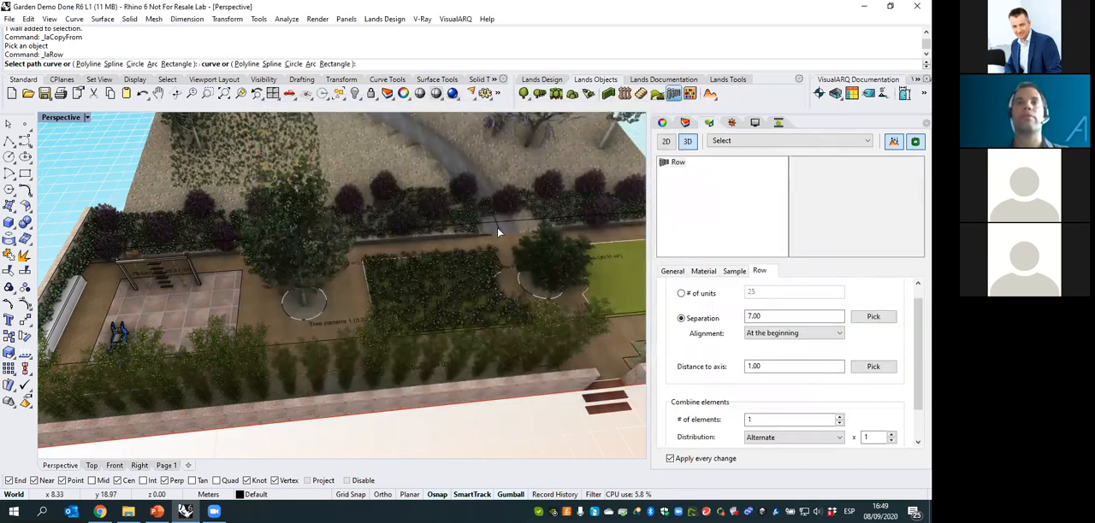
- Place the lamp row along the curve of the hillside path and end the command
left_click(516, 241)
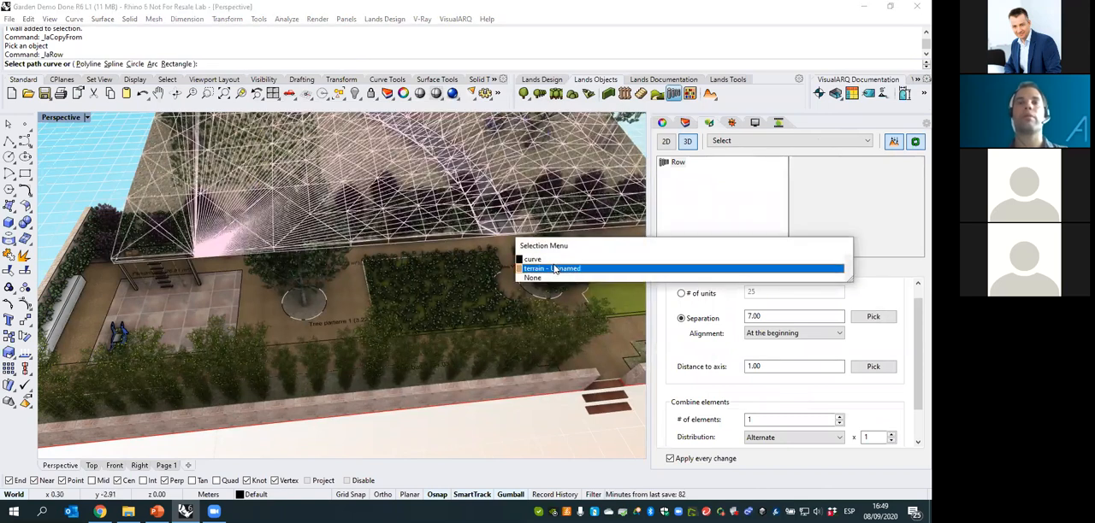
left_click(552, 261)
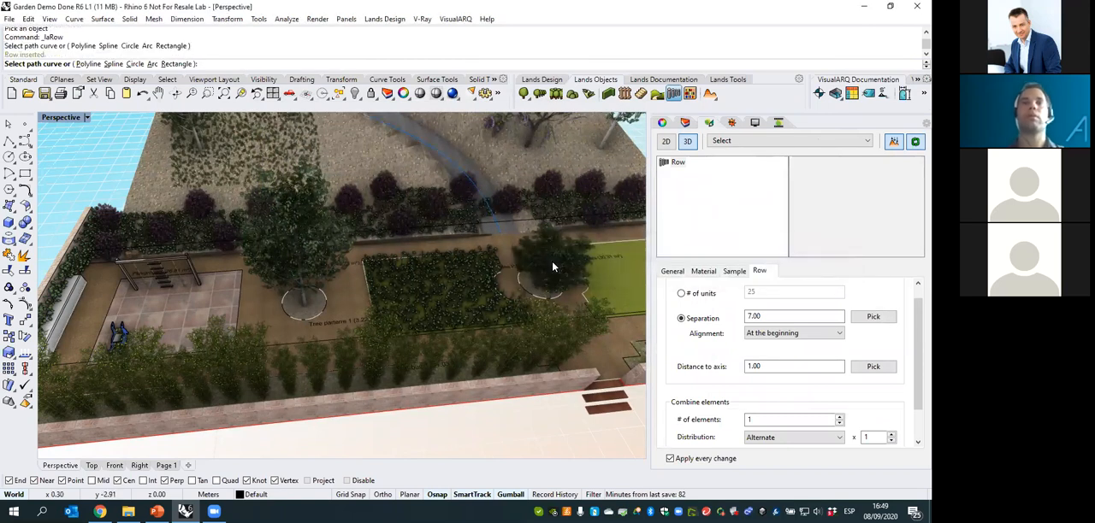
right_click(455, 259)
right_click_drag(452, 379, 371, 226, "shift")
scroll(440, 254, "up", 2)
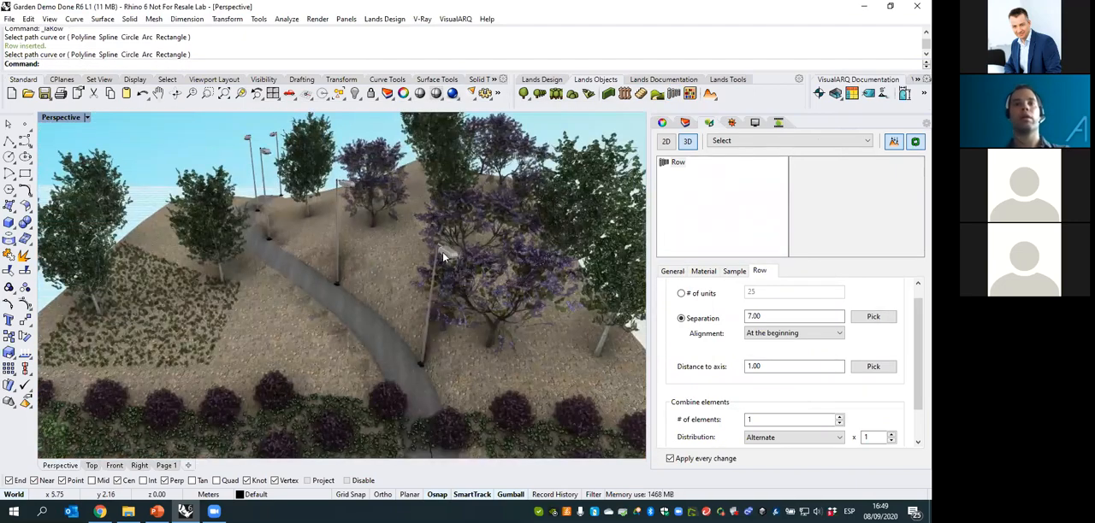
- Orient the lamps in the path row perpendicular to the axis and invert their direction
left_click(441, 337)
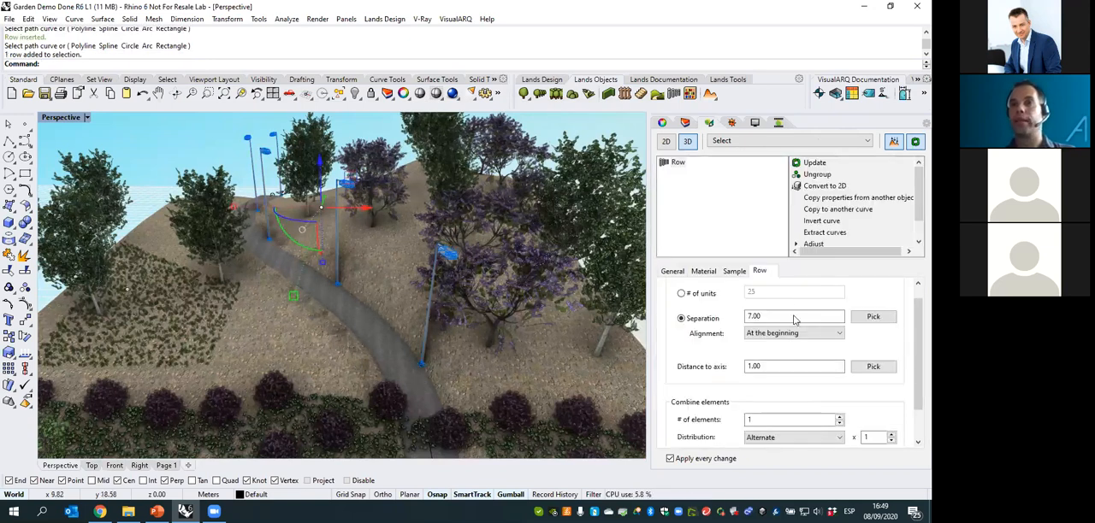
left_click(735, 272)
scroll(744, 419, "down", 2)
left_click(684, 407)
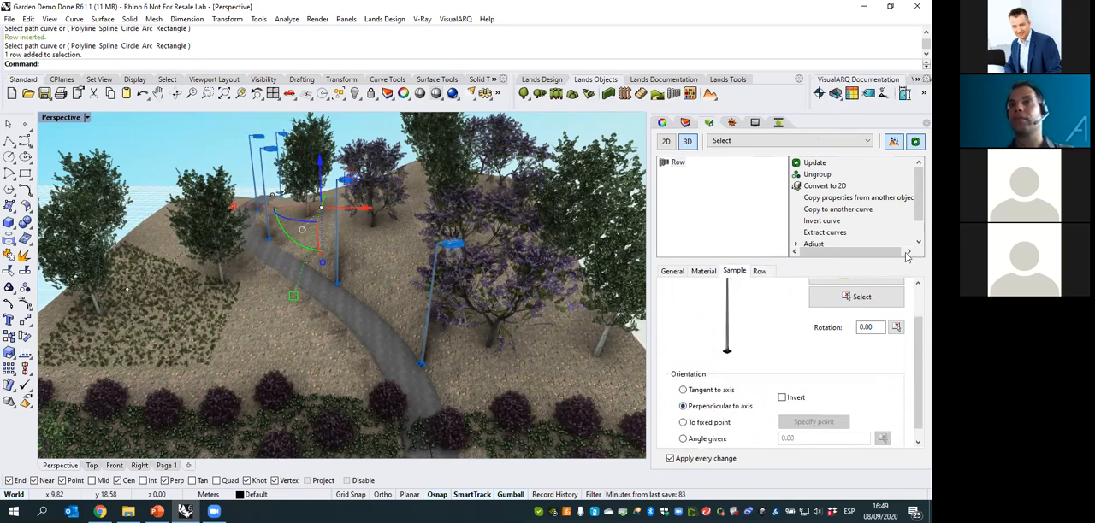
left_click(781, 399)
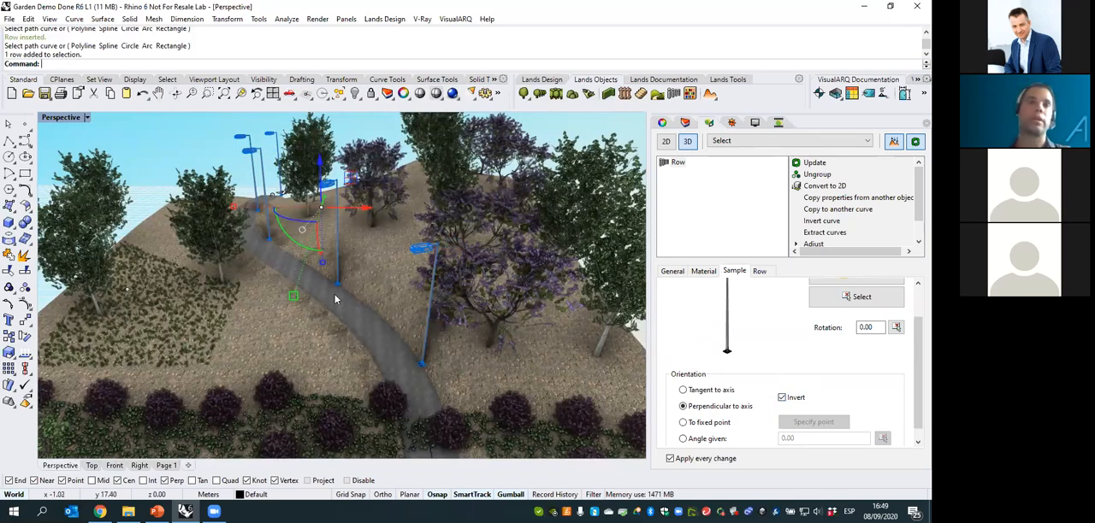
mouse_move(336, 296)
right_mouse_down()
mouse_move(425, 306)
mouse_move(328, 296)
right_mouse_up()
- Set the separation of the lamp row to 8
left_click(760, 273)
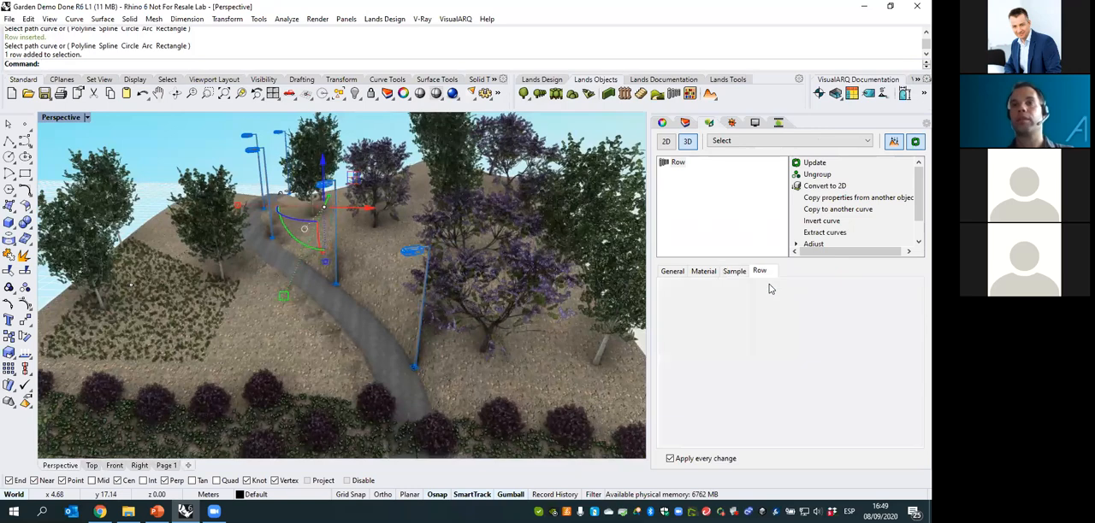
left_click_drag(769, 318, 739, 320)
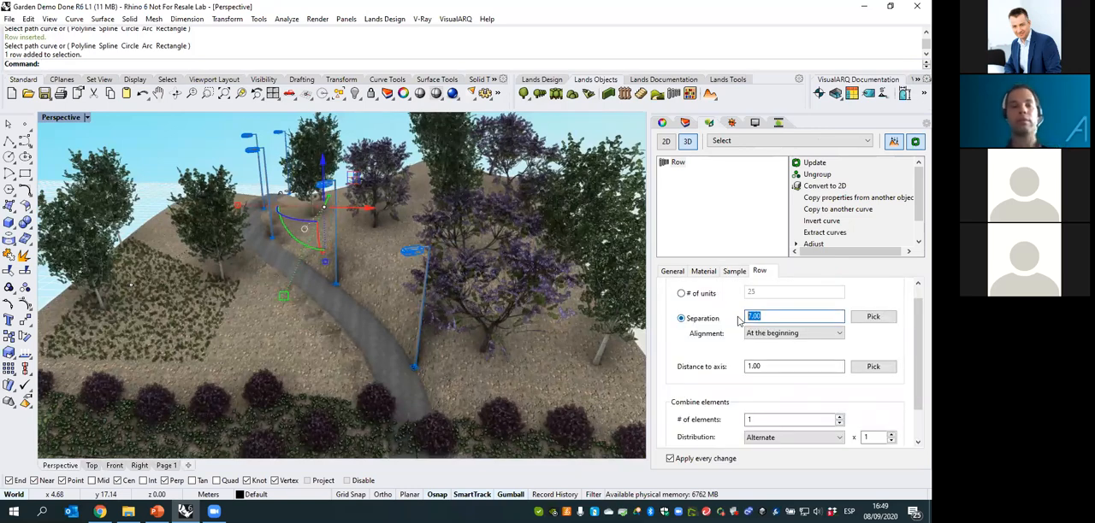
type("8")
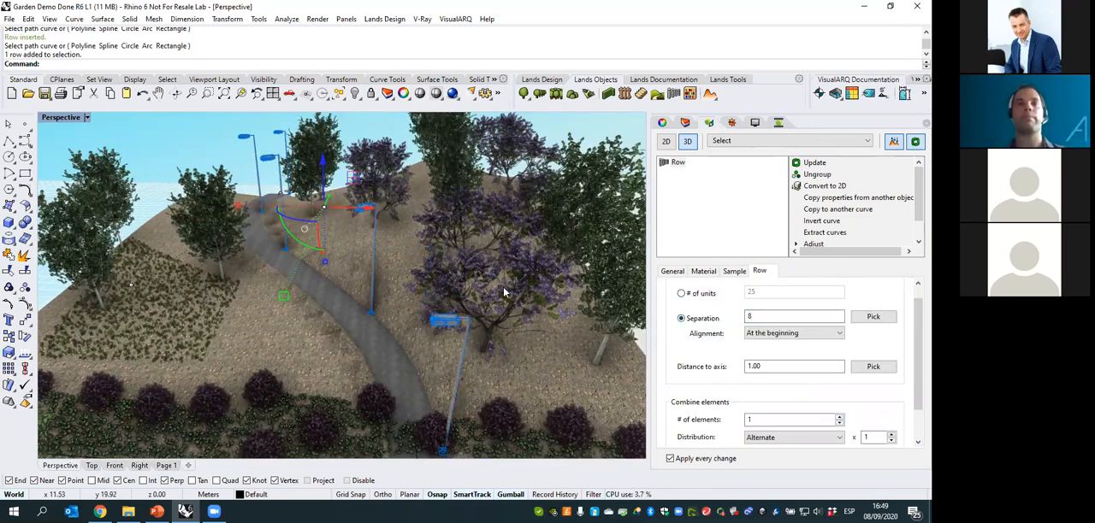
right_click_drag(472, 255, 507, 257)
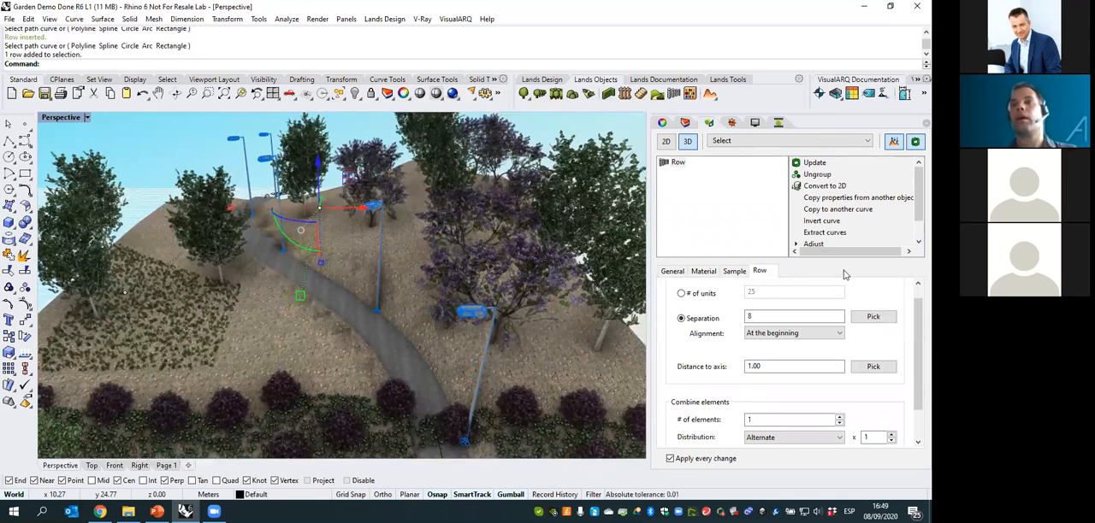
- Try inverting the lamp row's path curve, invert it back, and deselect the row
left_click(821, 221)
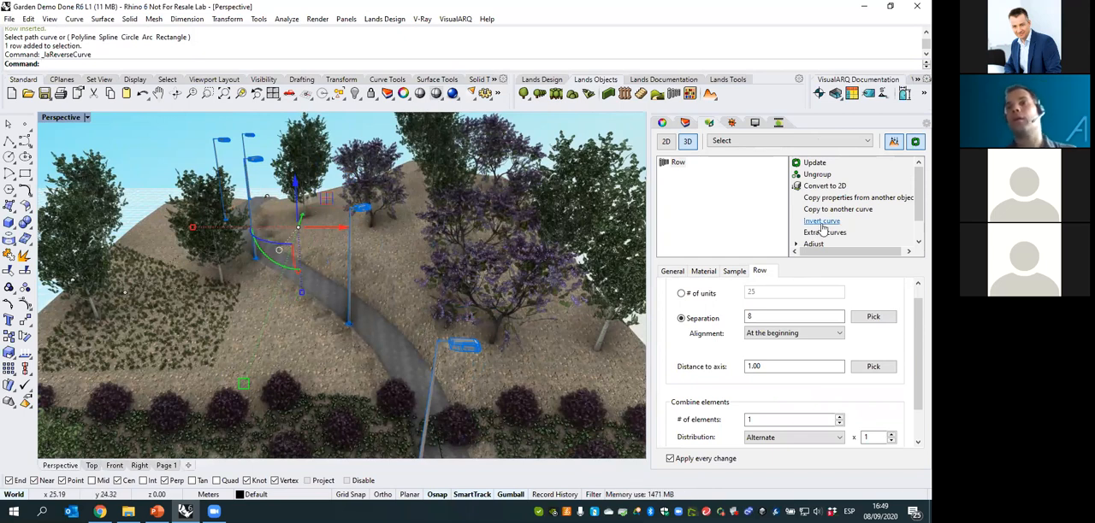
left_click(821, 222)
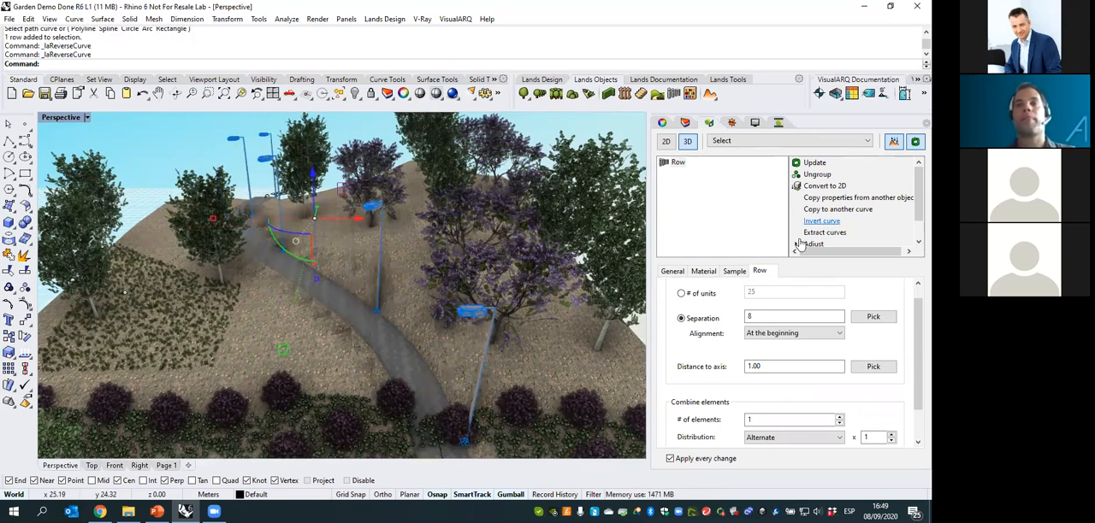
right_click_drag(481, 309, 242, 154)
scroll(241, 153, "down", 3)
key("Escape")
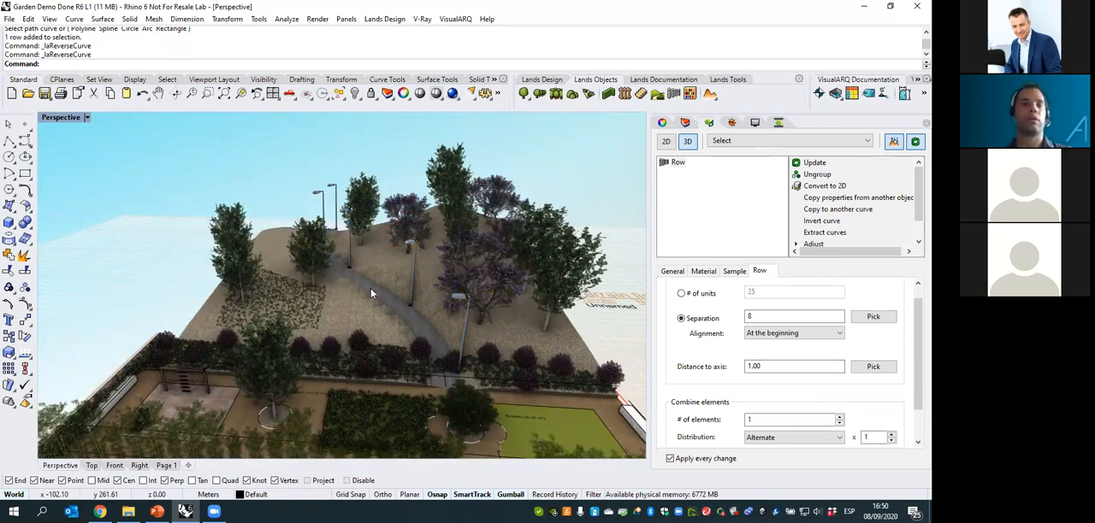
right_click_drag(449, 313, 479, 291)
- Insert a plant list on the ground beside the garden, in front of the terrain list
left_click(670, 79)
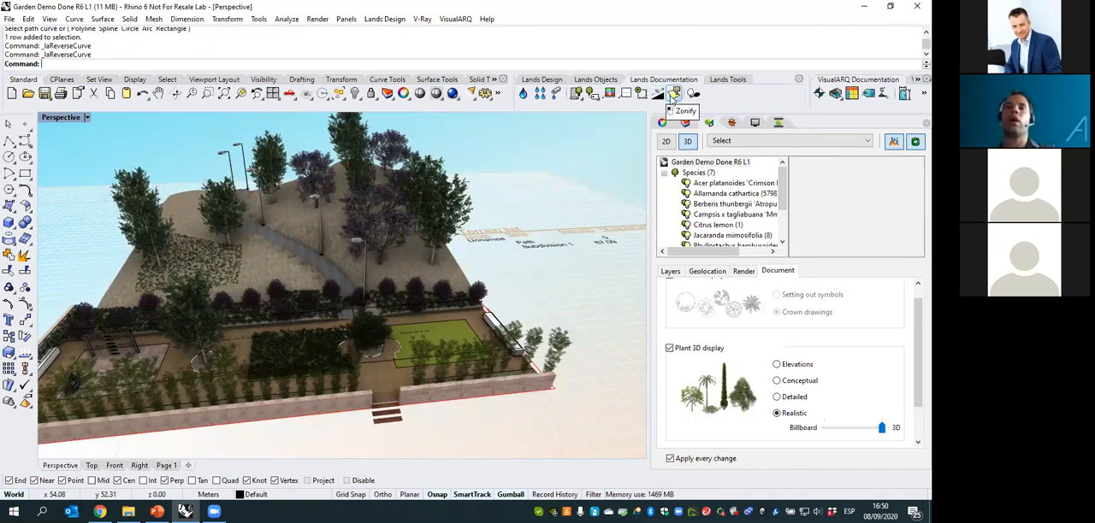
left_click(580, 98)
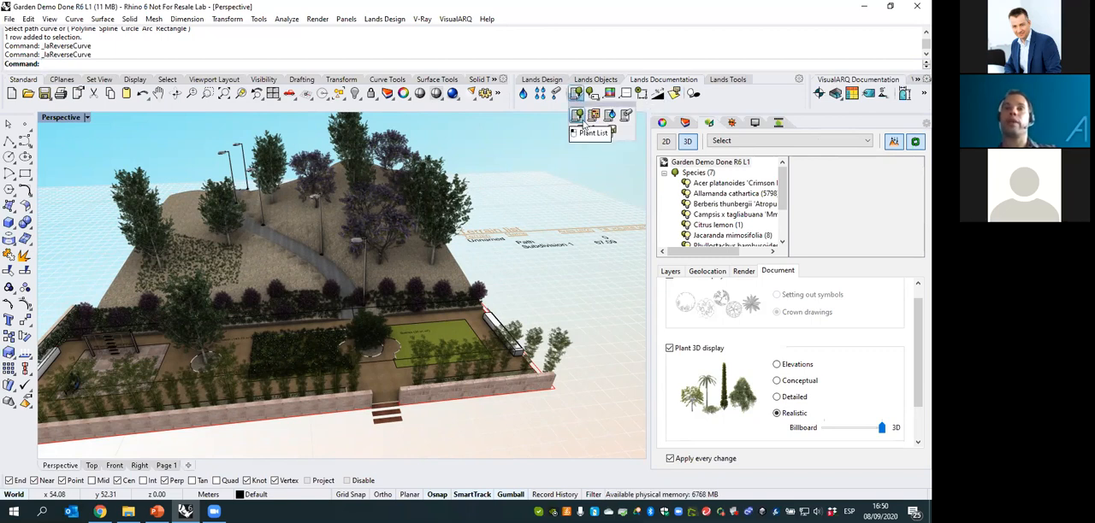
left_click(579, 116)
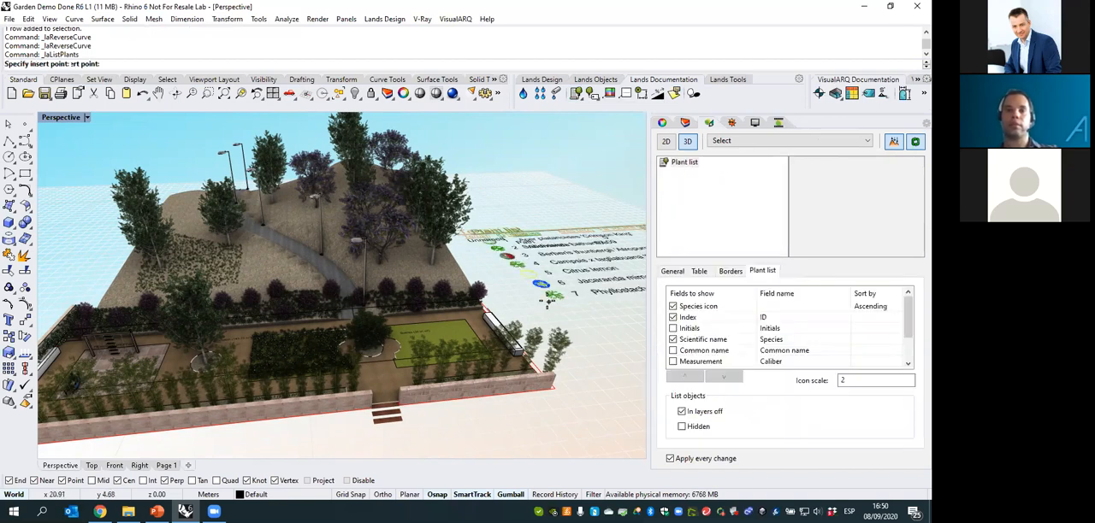
left_click(594, 373)
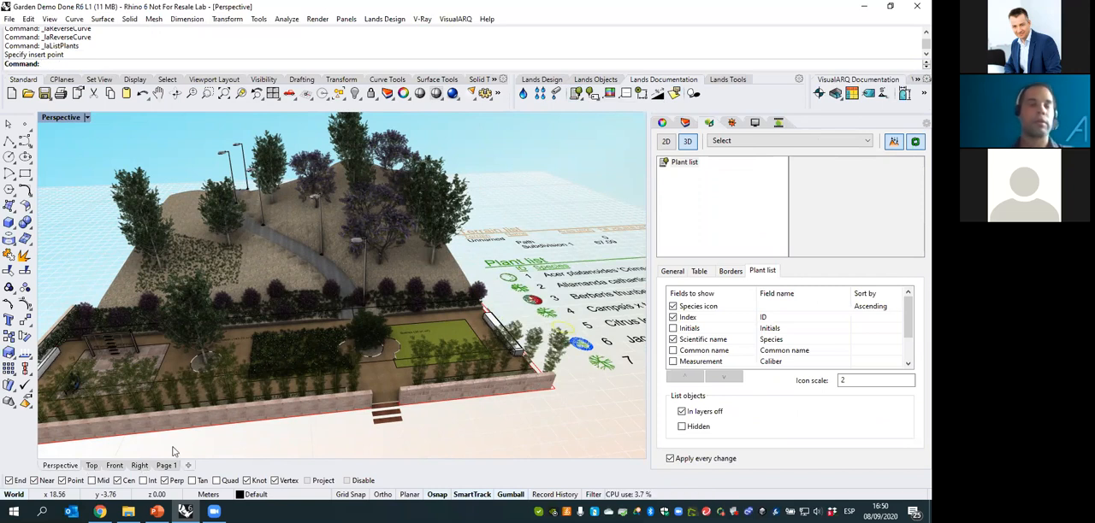
- Show the project in 2D display in the Top view, with the plant list in sight
left_click(666, 143)
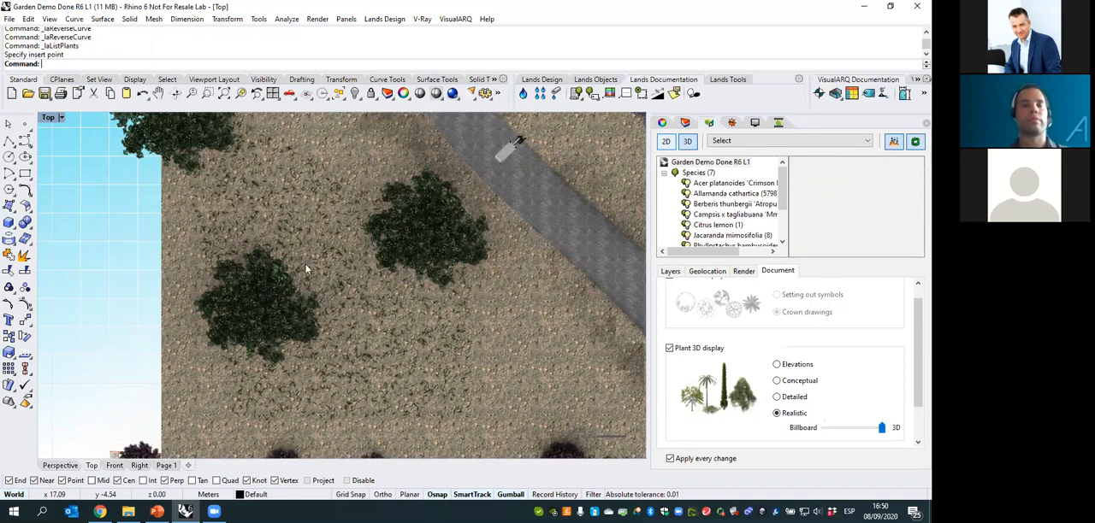
scroll(333, 275, "down", 6)
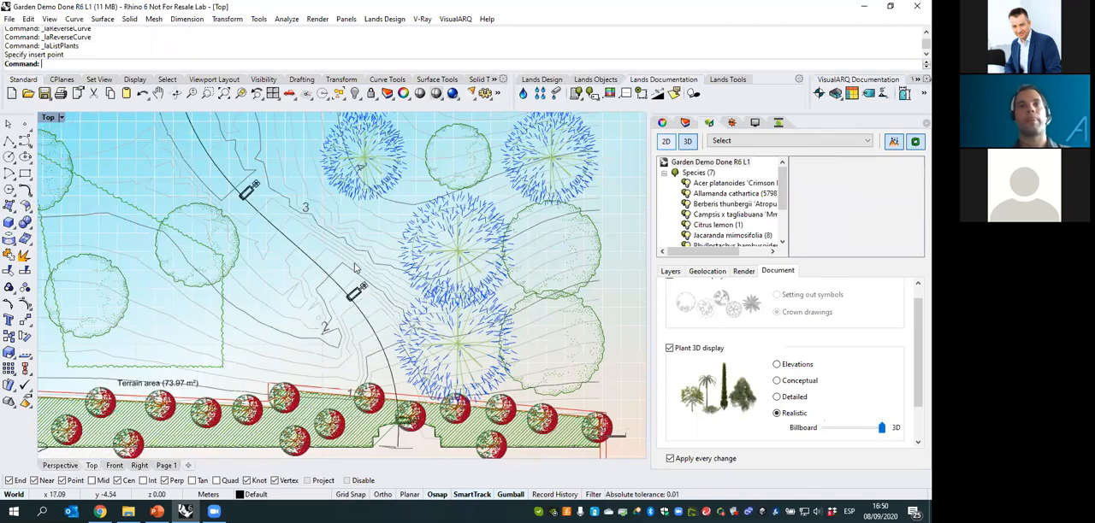
right_click_drag(425, 292, 308, 225)
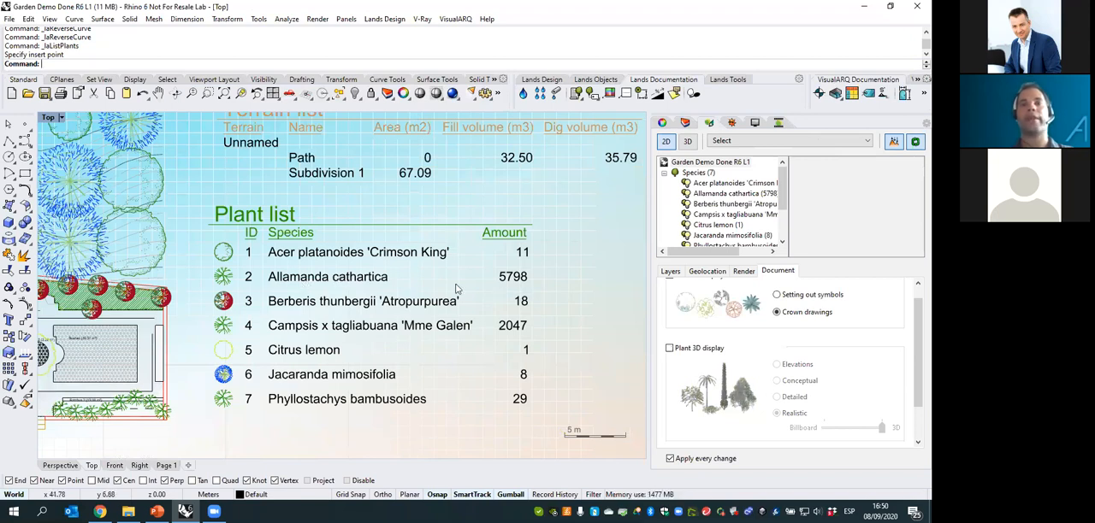
- Distribute the mixed hillside forest by number of units instead of a square array, and review the species amounts in the plant list
left_click(164, 261)
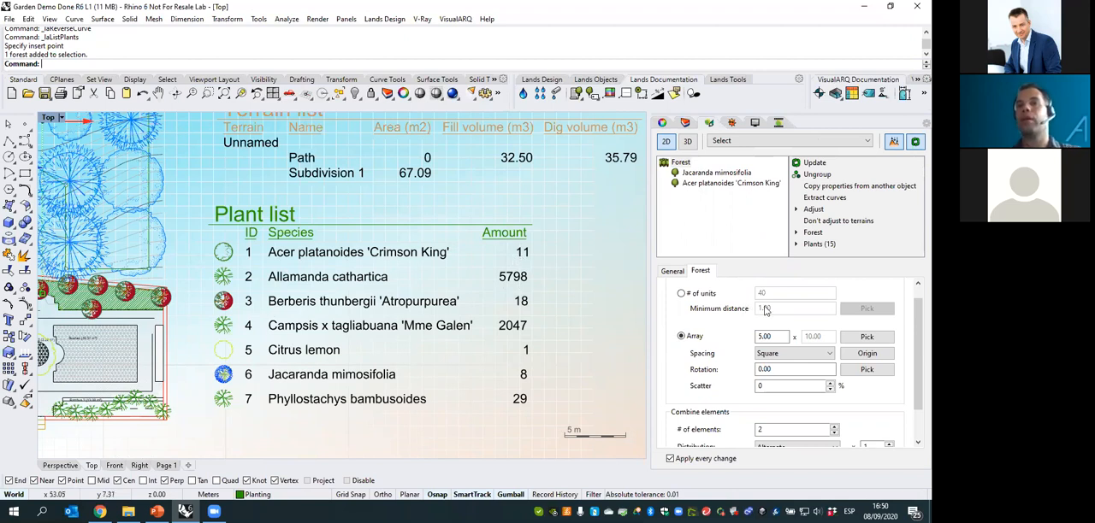
scroll(685, 313, "up", 1)
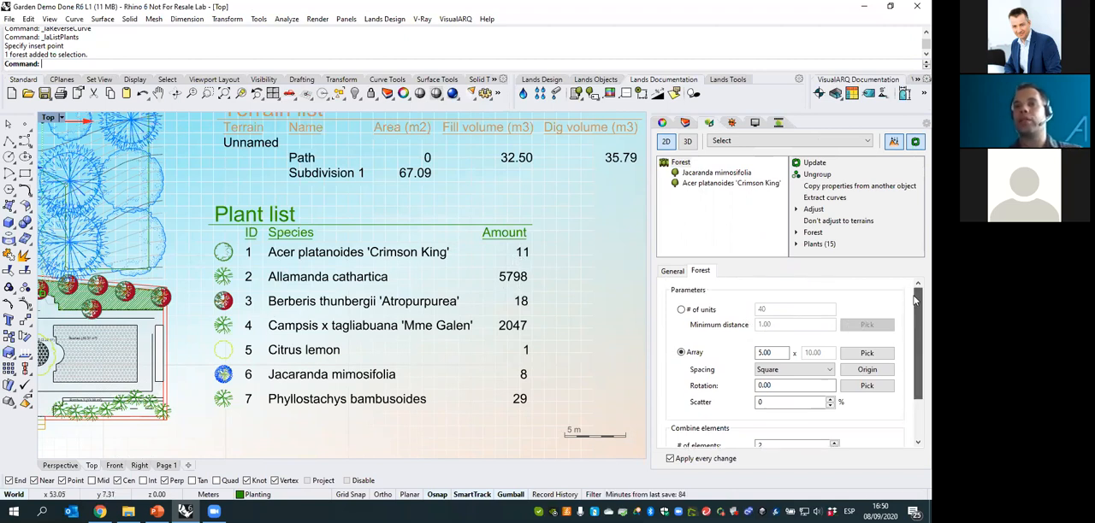
left_click(683, 313)
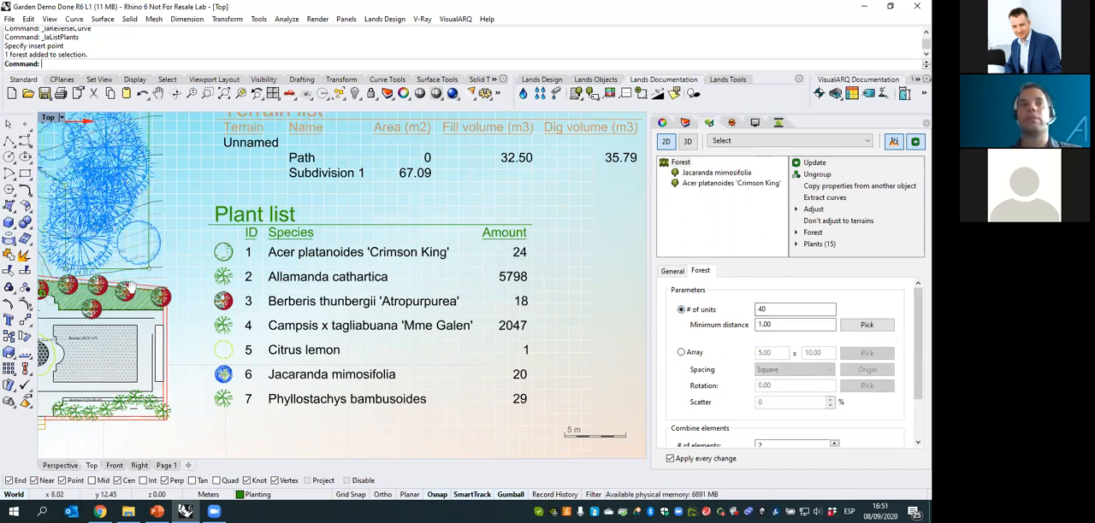
right_click_drag(162, 315, 162, 316)
right_click_drag(127, 197, 164, 254)
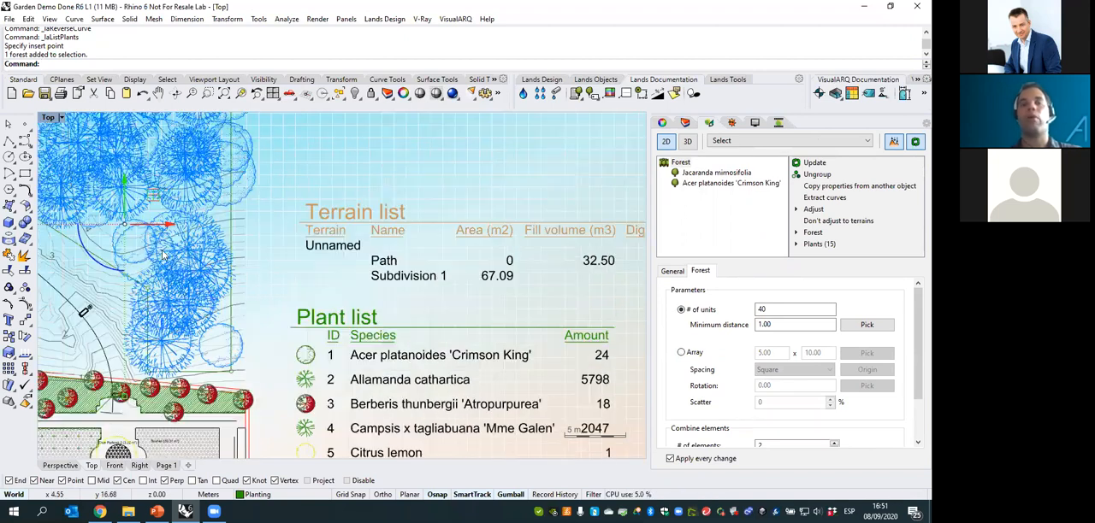
right_click_drag(598, 351, 583, 287)
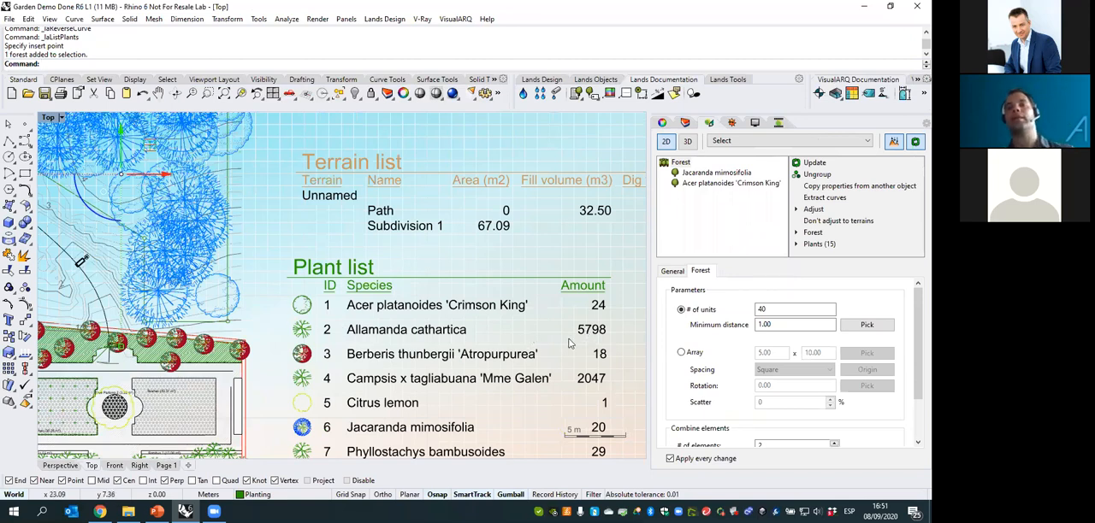
scroll(556, 328, "down", 1)
scroll(390, 314, "down", 1)
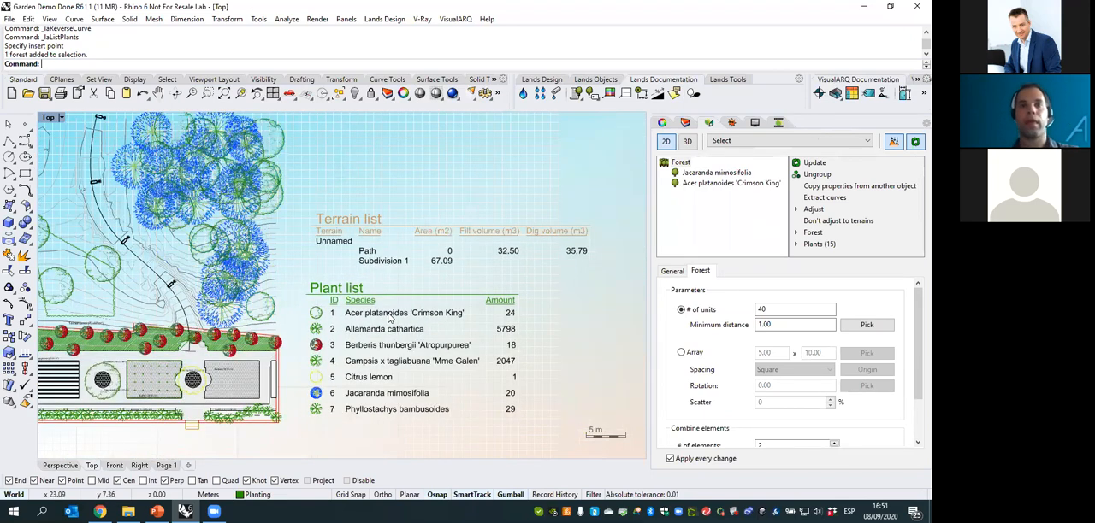
- Add the Density field to the plant list, look over its border options, and deselect the list
left_click(422, 293)
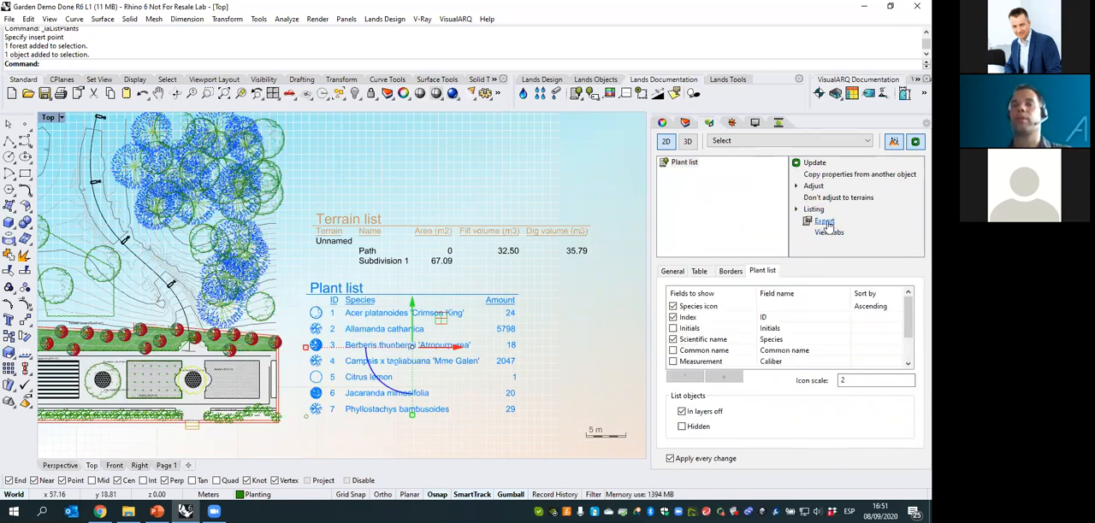
scroll(908, 325, "down", 2)
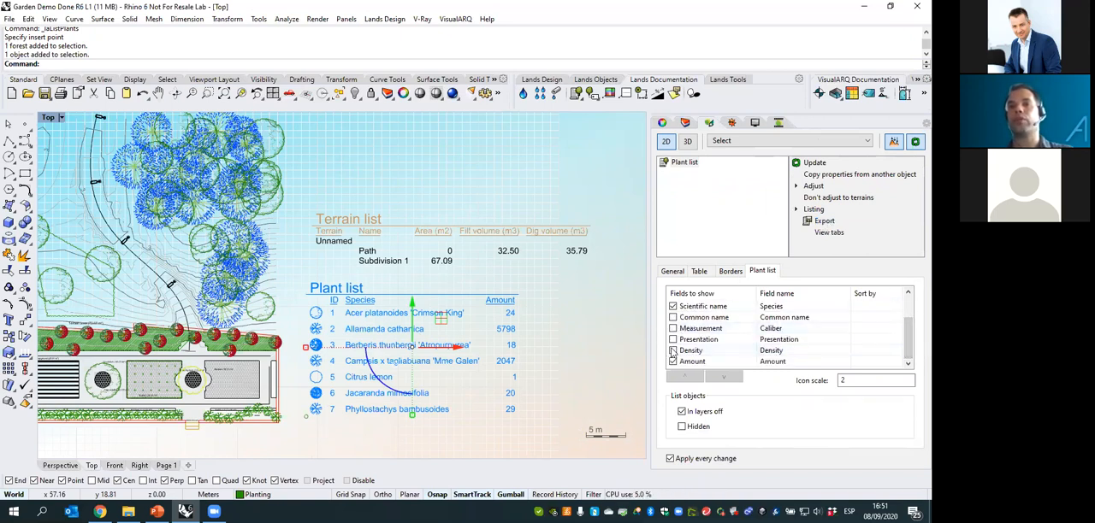
left_click(673, 352)
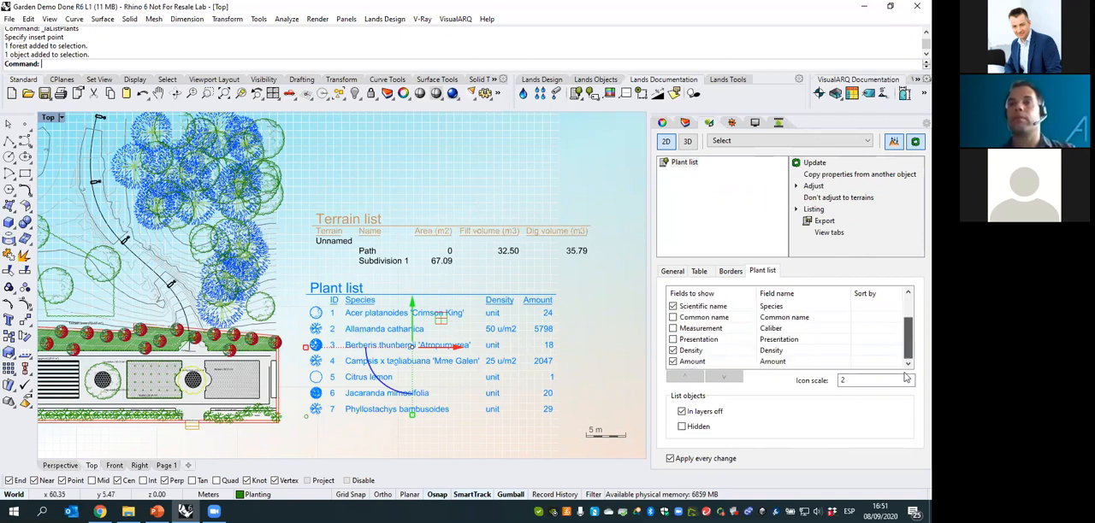
left_click(729, 272)
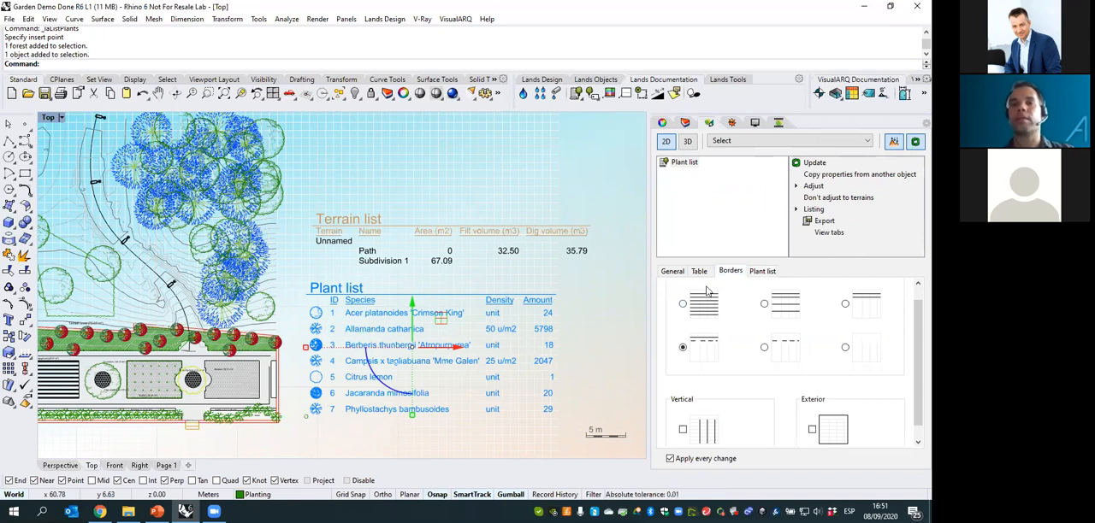
left_click(591, 310)
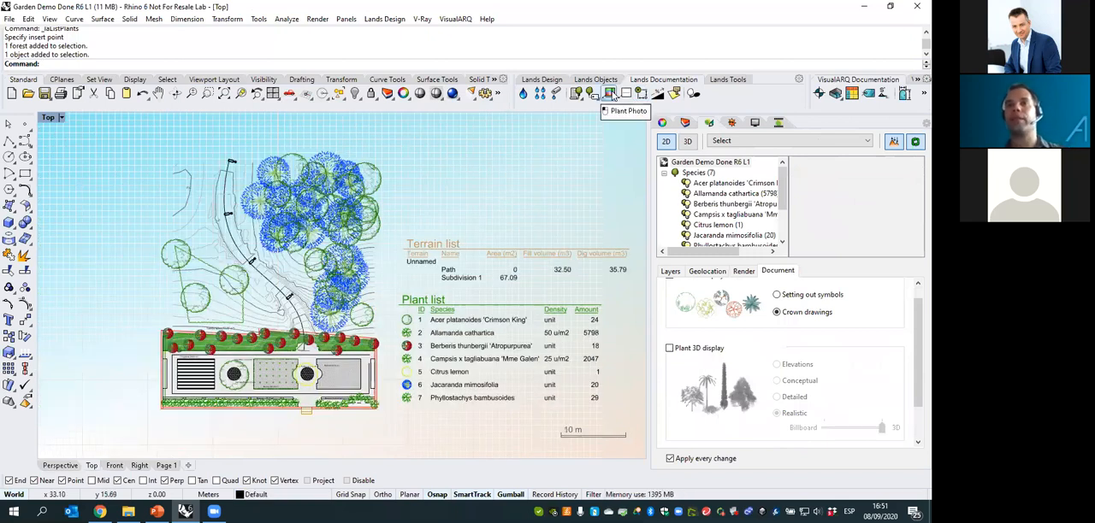
- Add a slope annotation with 0.50 text height to the hillside path curve and check its percentage label
left_click(659, 94)
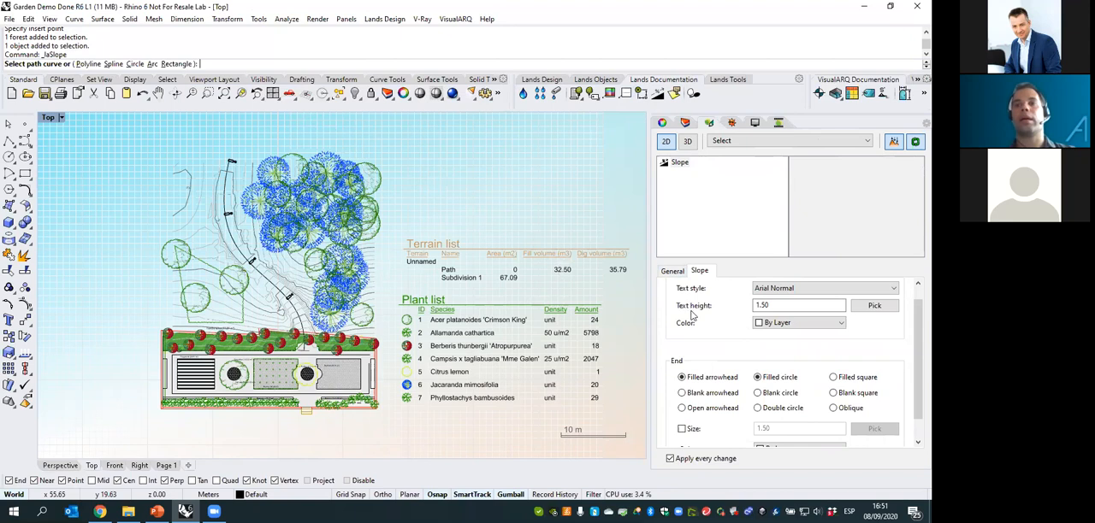
left_click(759, 308)
type(".5")
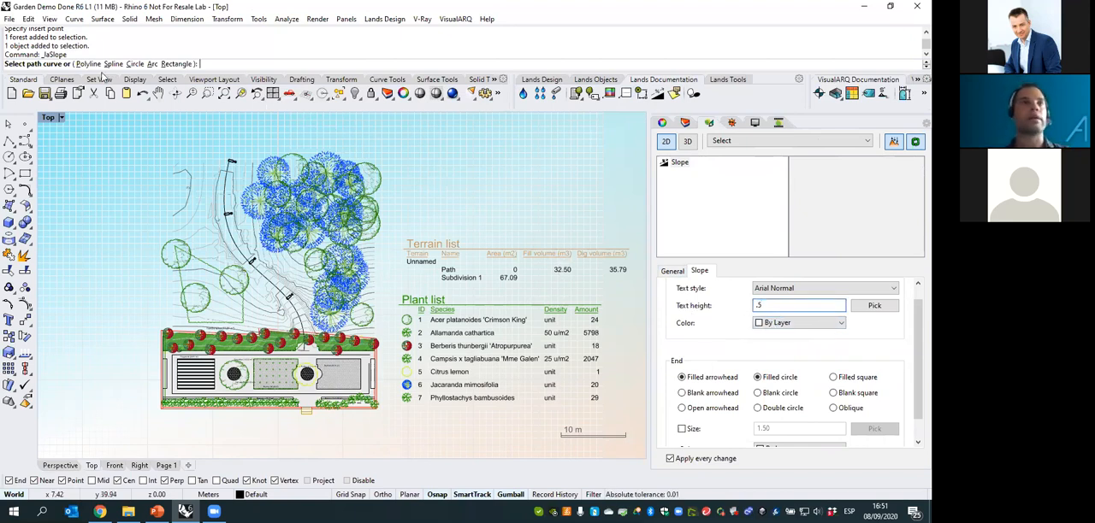
left_click(245, 258)
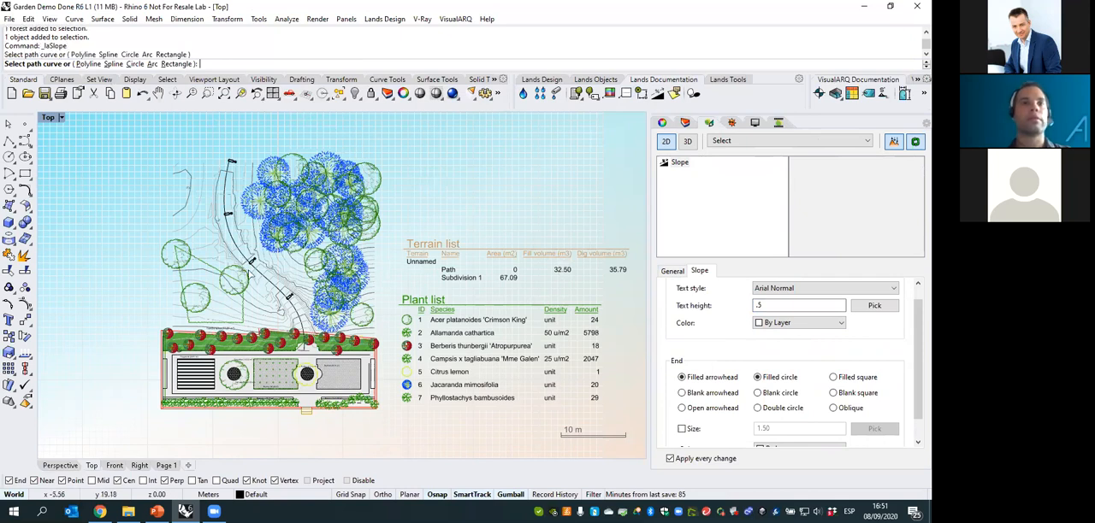
key("Escape")
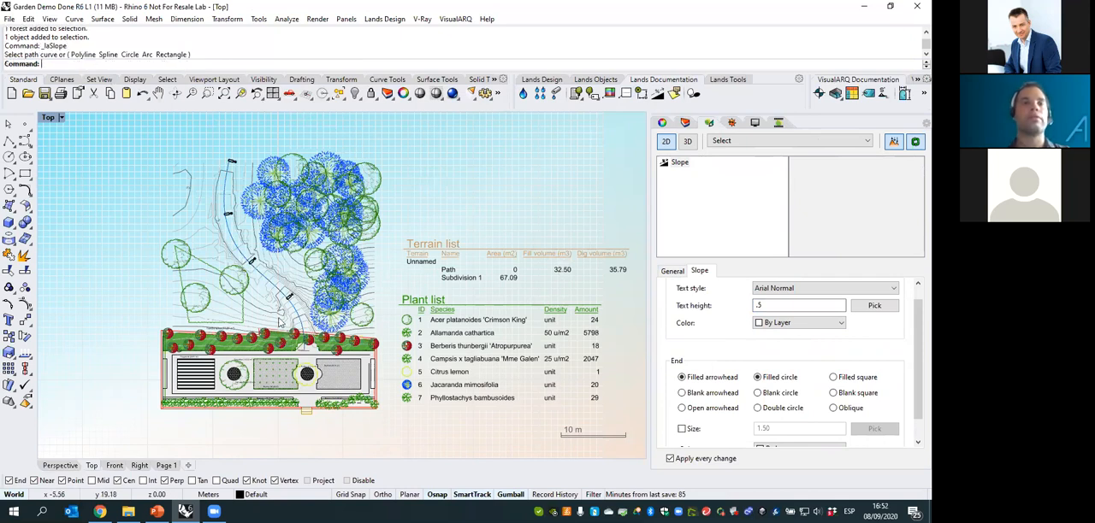
right_click(248, 257)
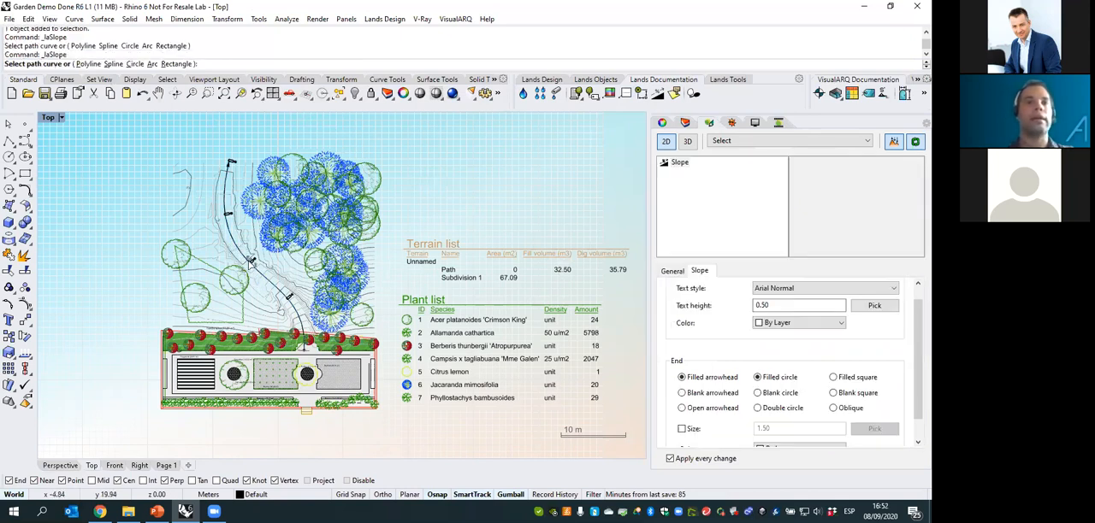
scroll(259, 285, "up", 3)
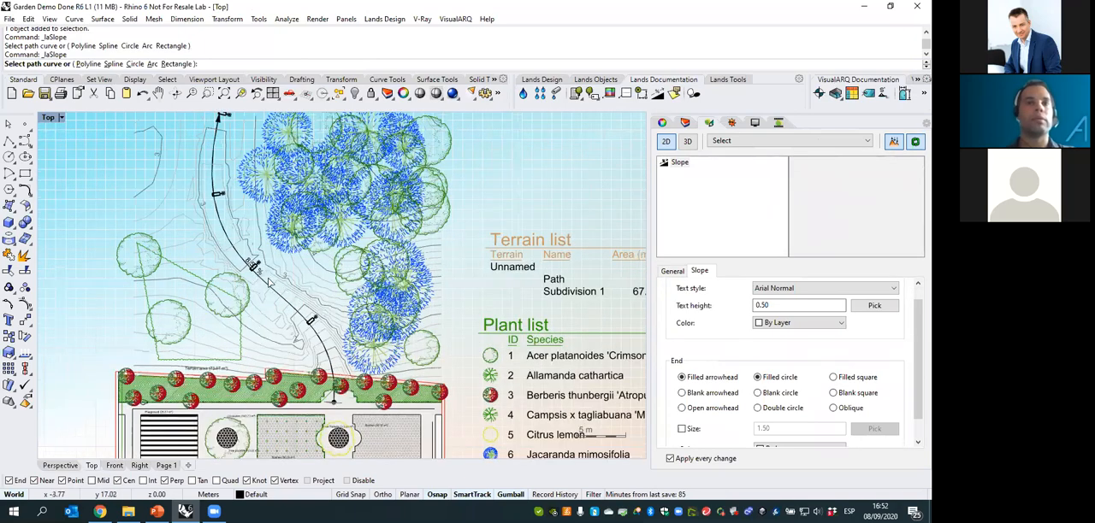
scroll(269, 282, "up", 3)
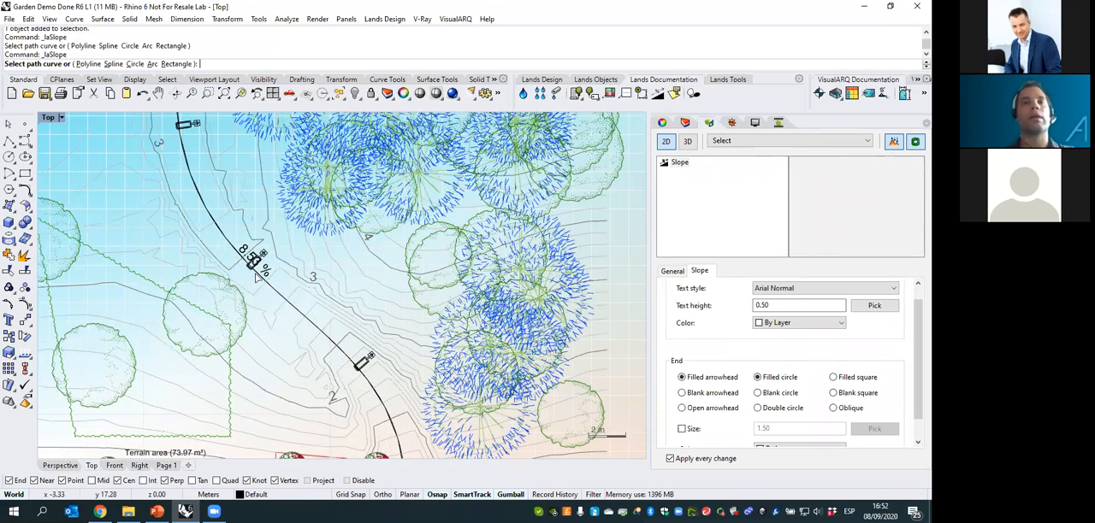
scroll(254, 291, "down", 5)
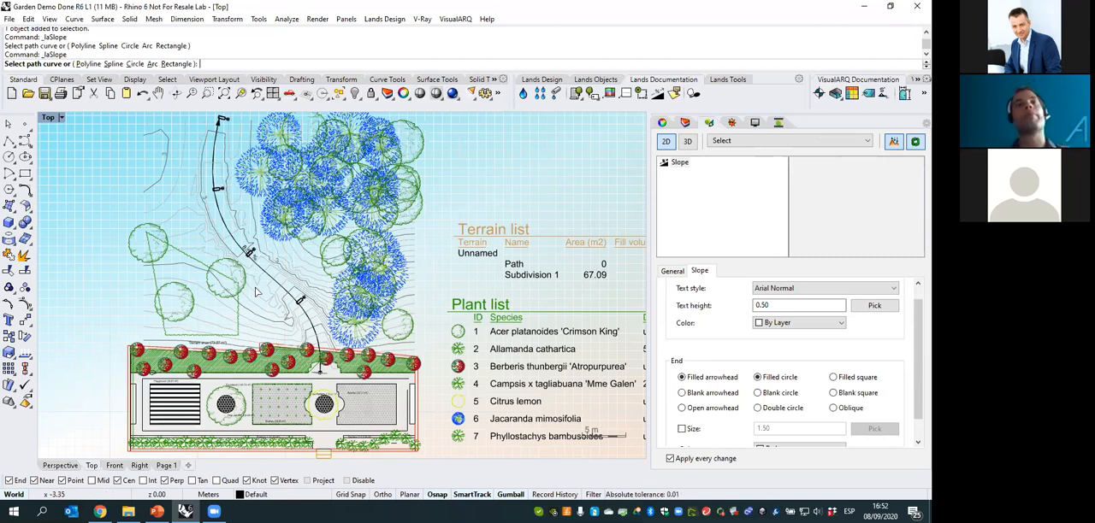
right_click_drag(510, 227, 492, 231)
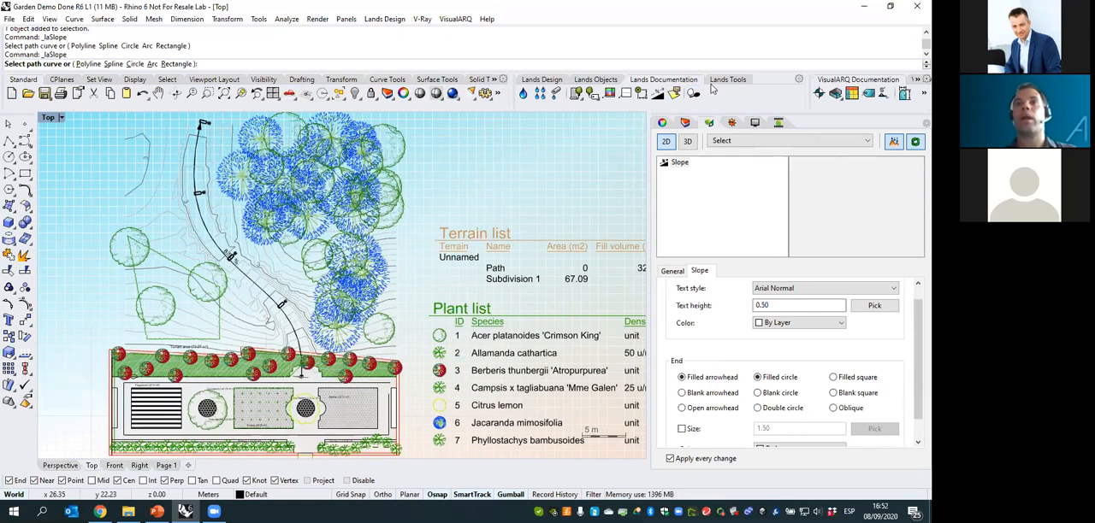
- Turn on plant shadows for the 2D garden plan in the Top view
left_click(693, 93)
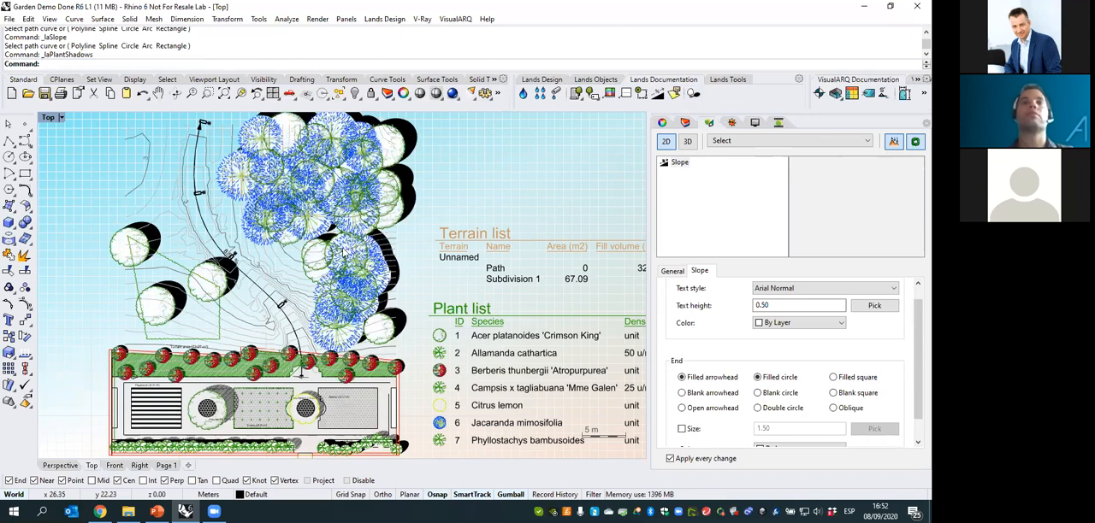
left_click(694, 94)
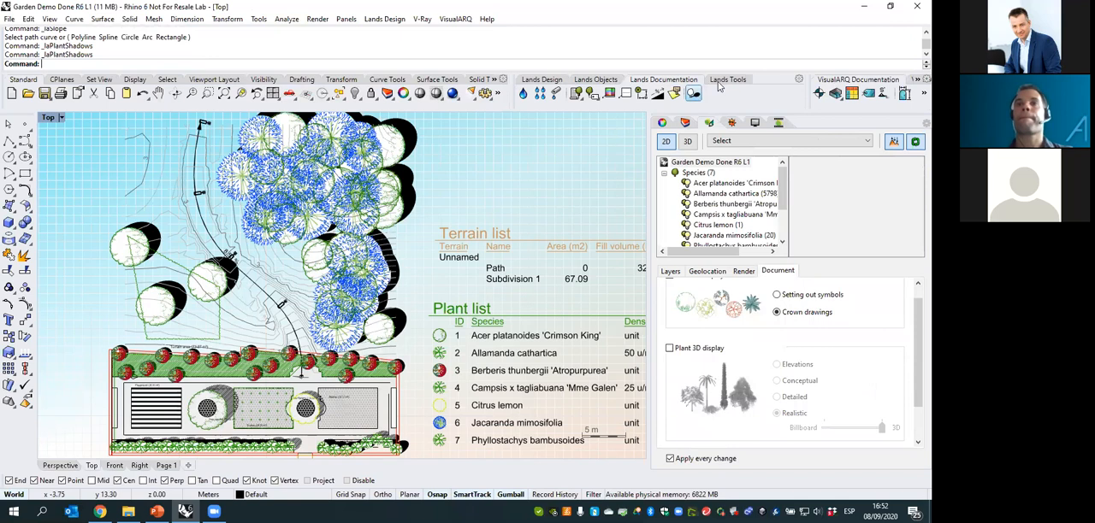
left_click(725, 80)
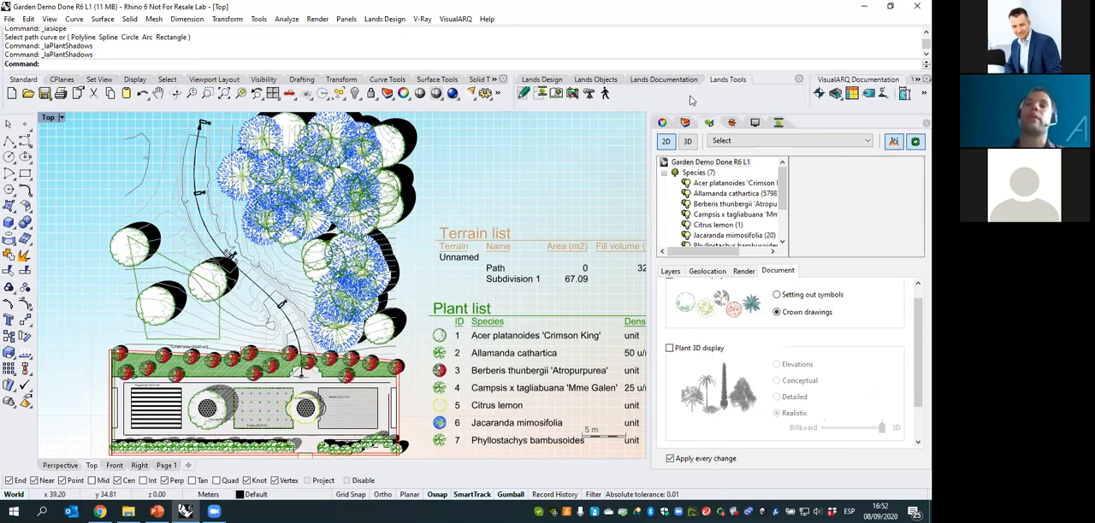
- Show the garden in the Perspective view and turn on the sun
left_click(777, 123)
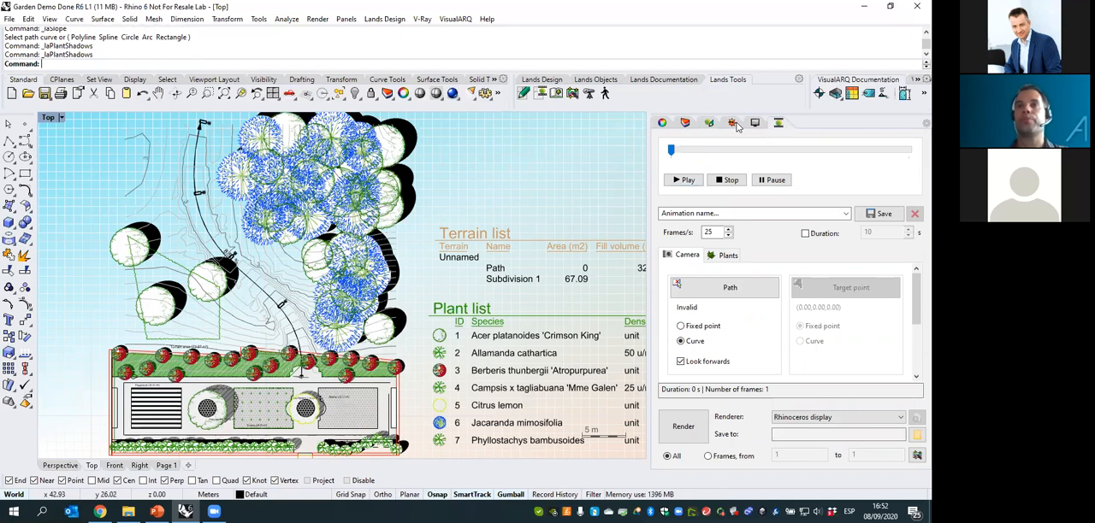
left_click(710, 124)
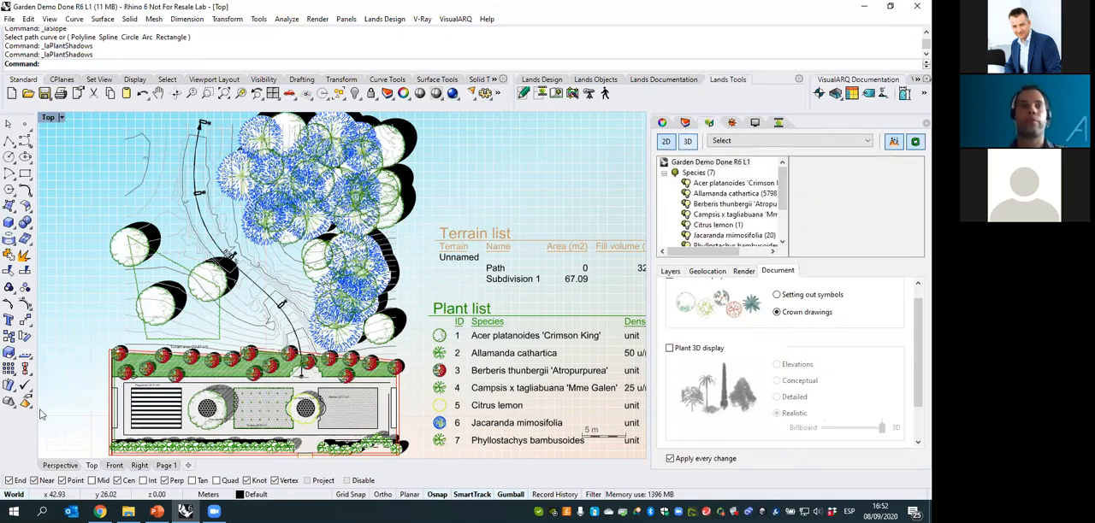
left_click(59, 466)
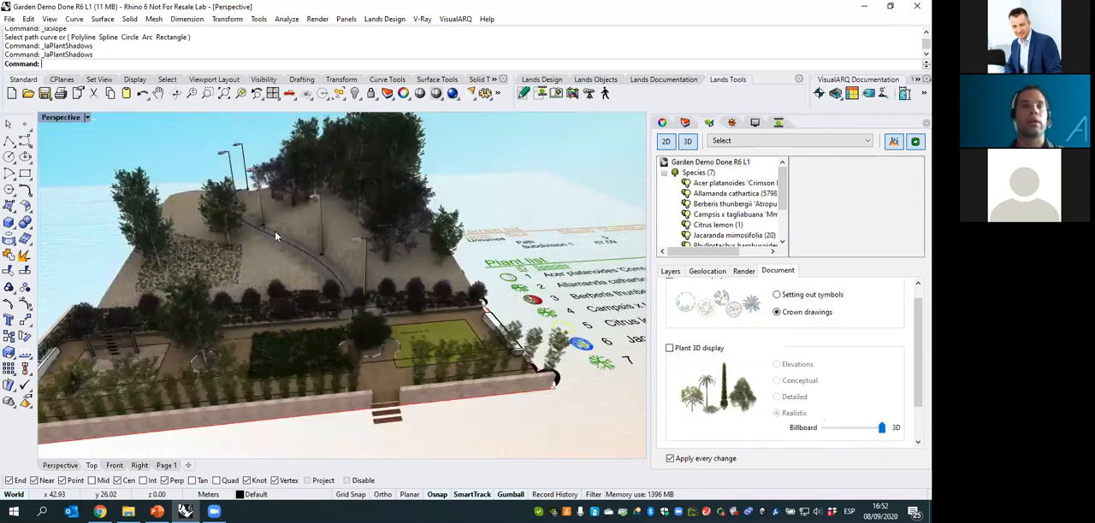
left_click(733, 123)
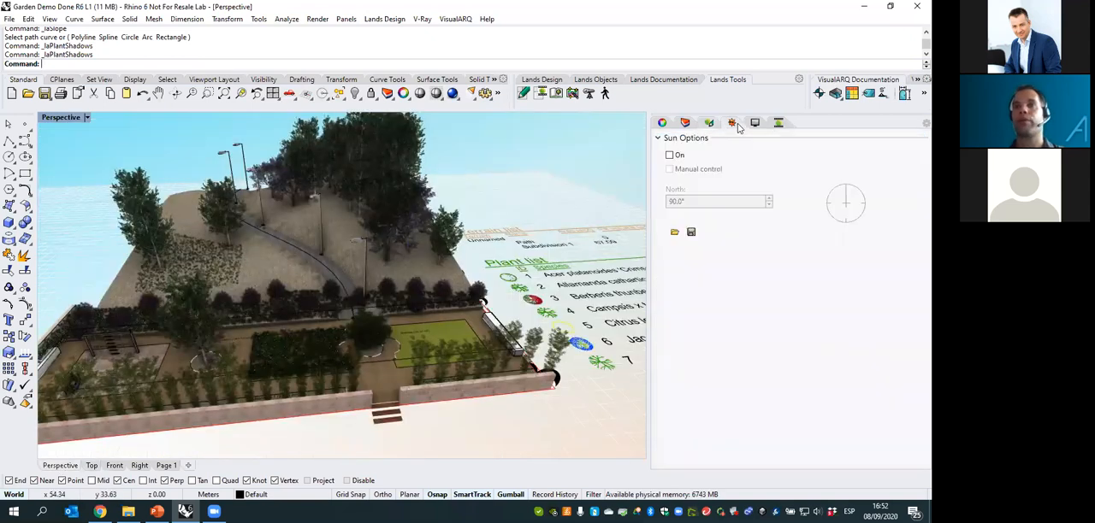
left_click(669, 156)
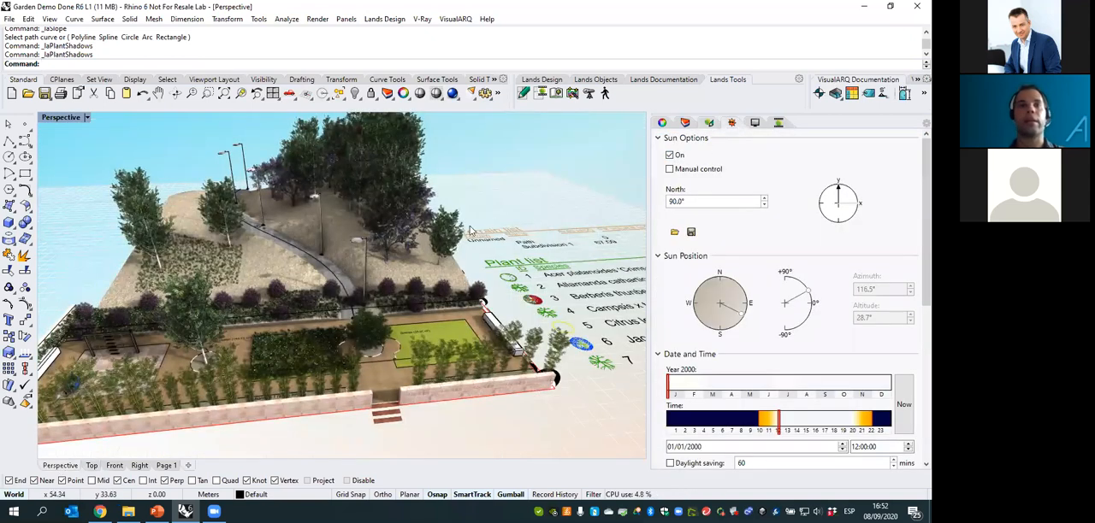
right_click_drag(486, 230, 524, 232)
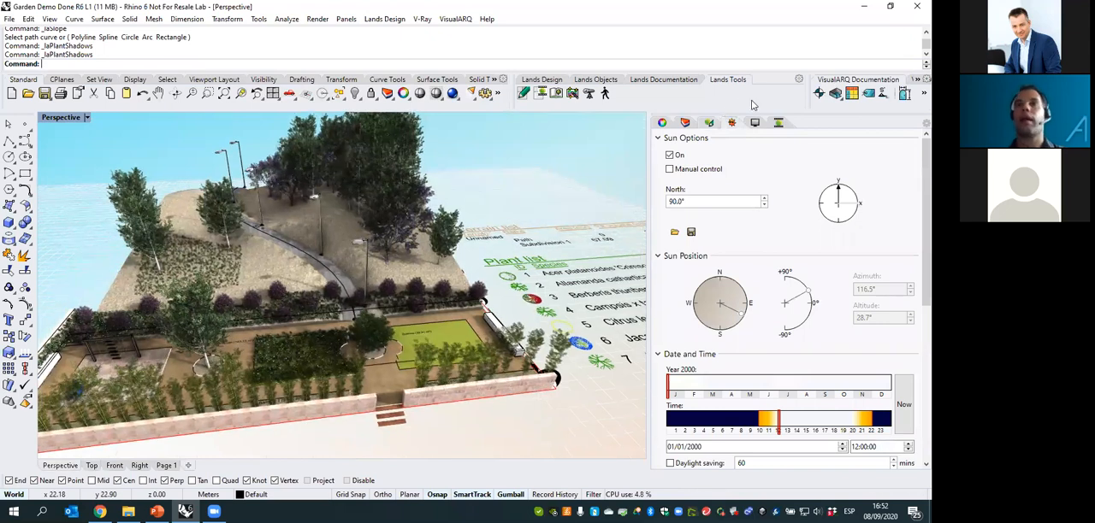
- Give the animation a fixed duration of 10 s and assign the curve around the garden as the camera path
left_click(779, 123)
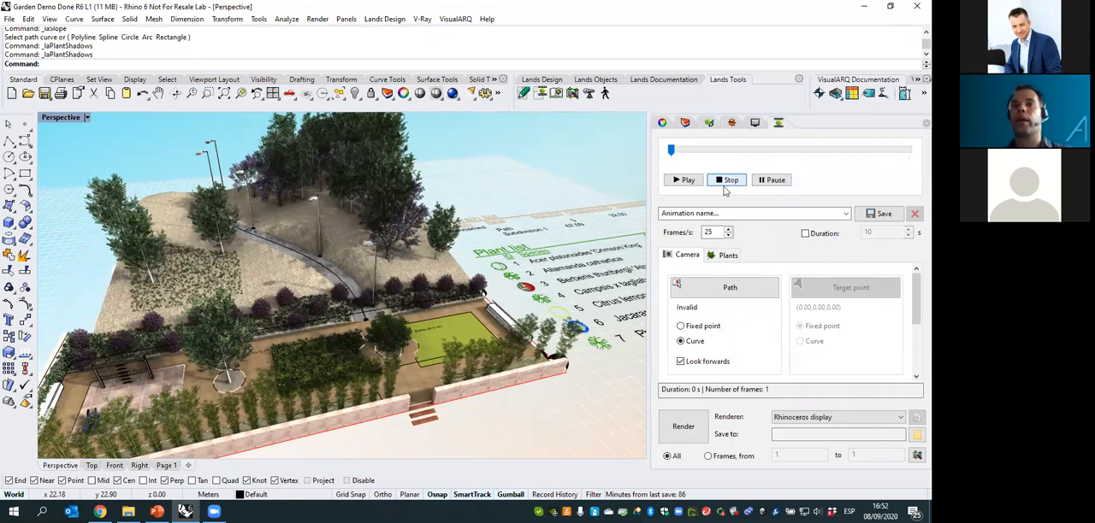
left_click(729, 216)
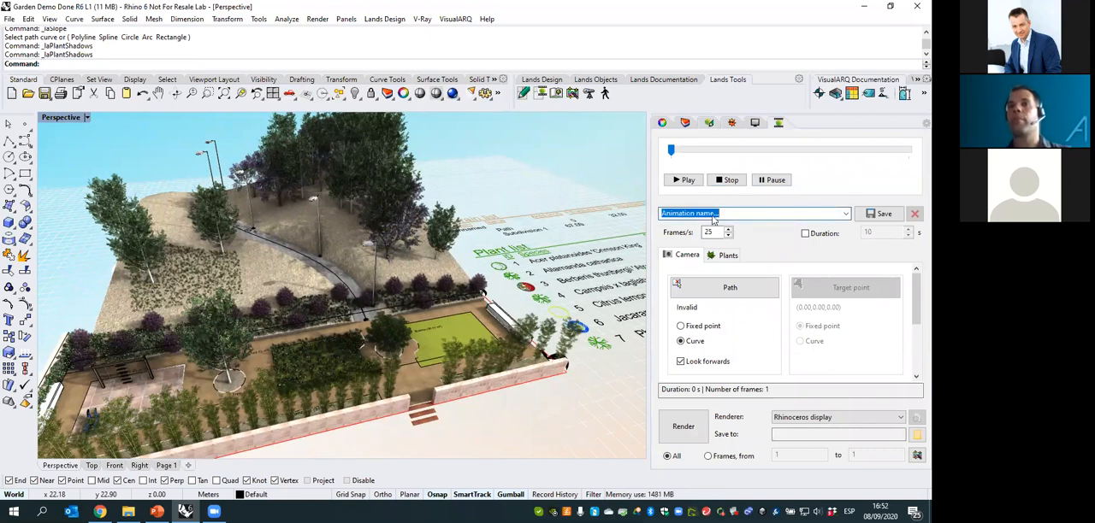
left_click(805, 235)
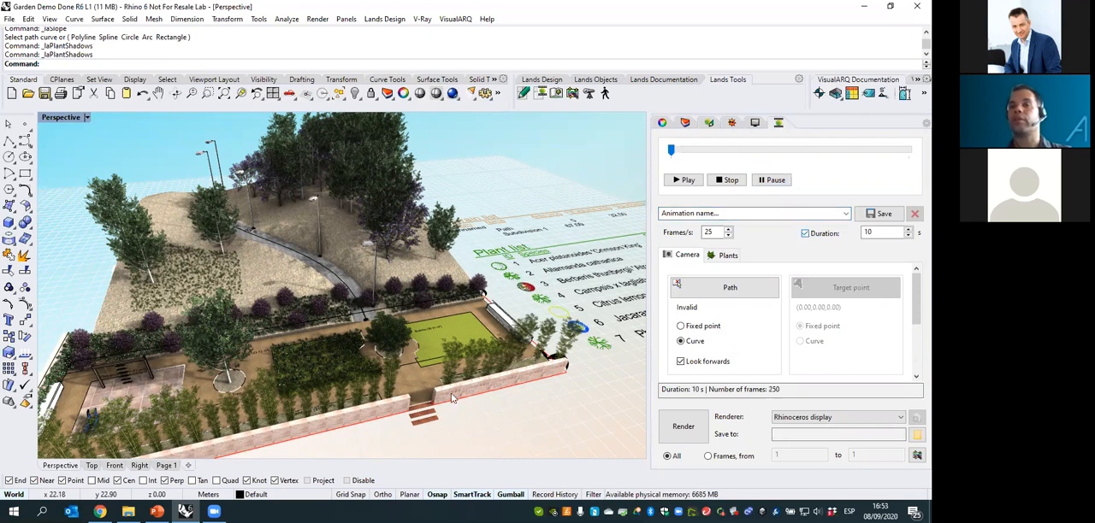
left_click(699, 293)
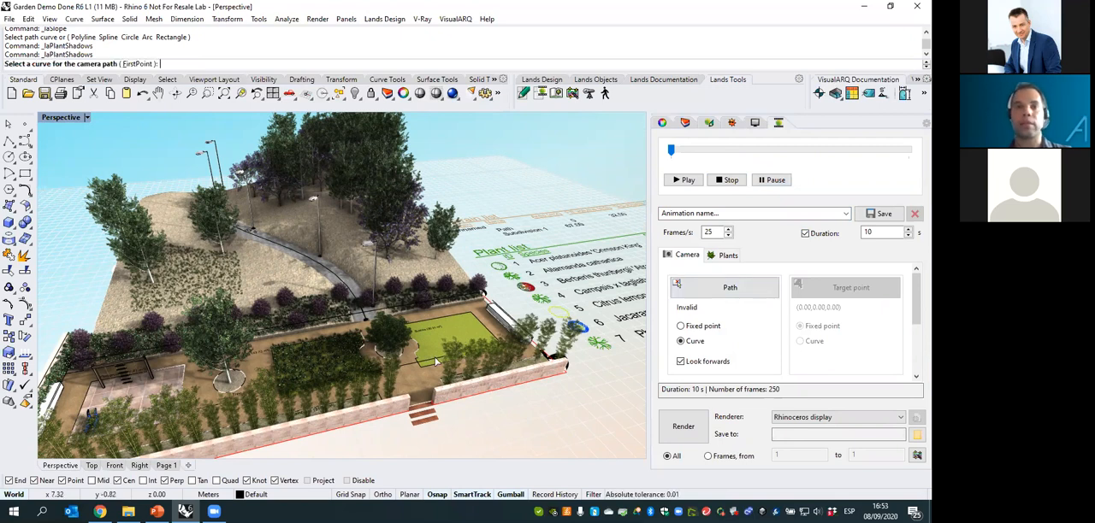
left_click(489, 315)
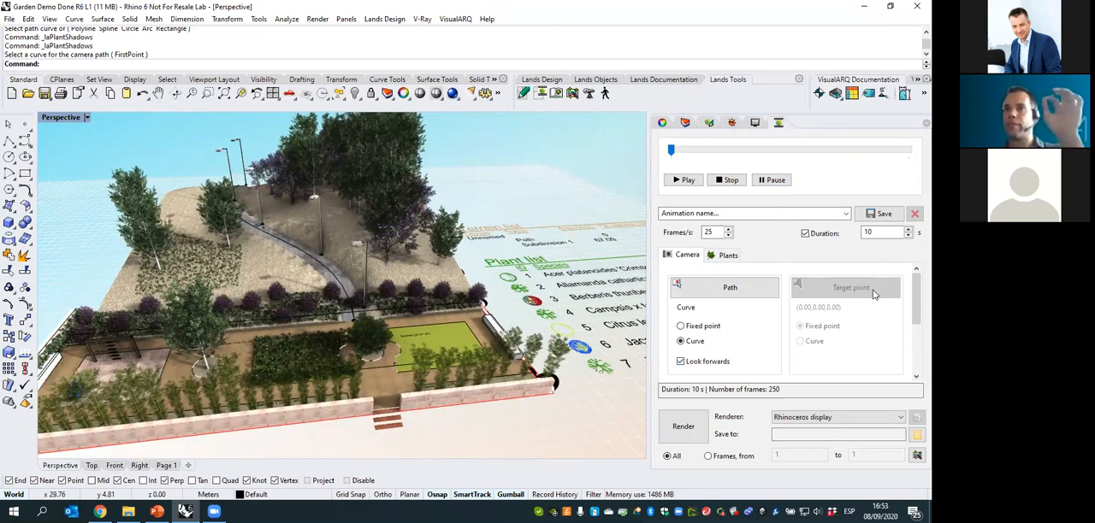
- Hide the camera path curve and keep Rhinoceros display as the animation renderer
mouse_move(366, 370)
right_mouse_down()
mouse_move(354, 380)
mouse_move(355, 368)
right_mouse_up()
left_click(358, 369)
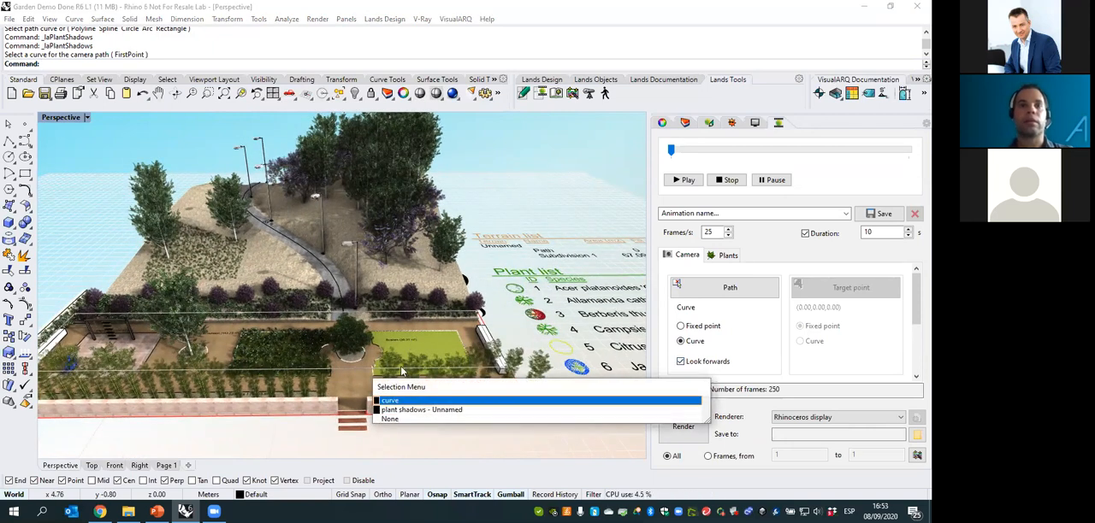
left_click(395, 402)
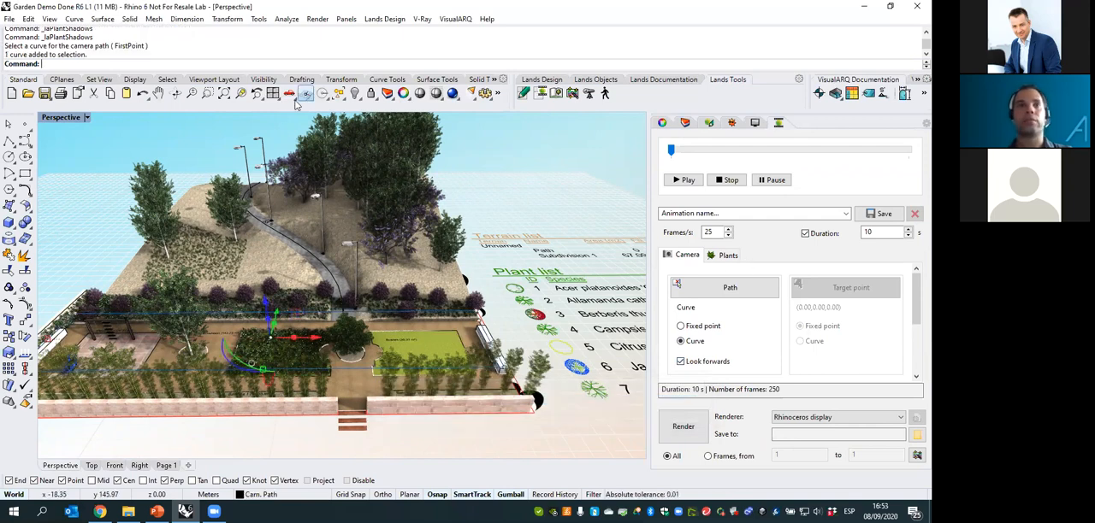
left_click(354, 93)
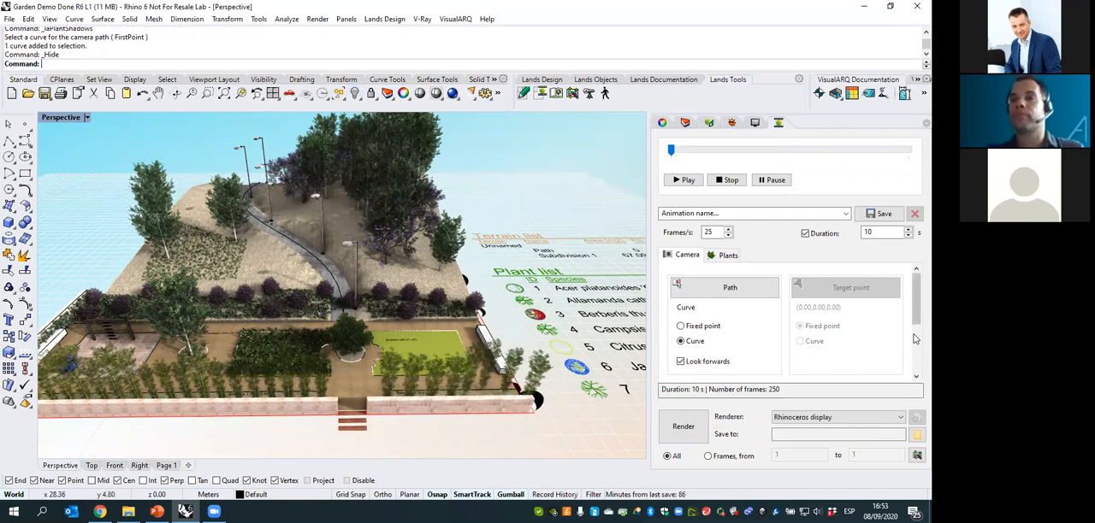
left_click(812, 419)
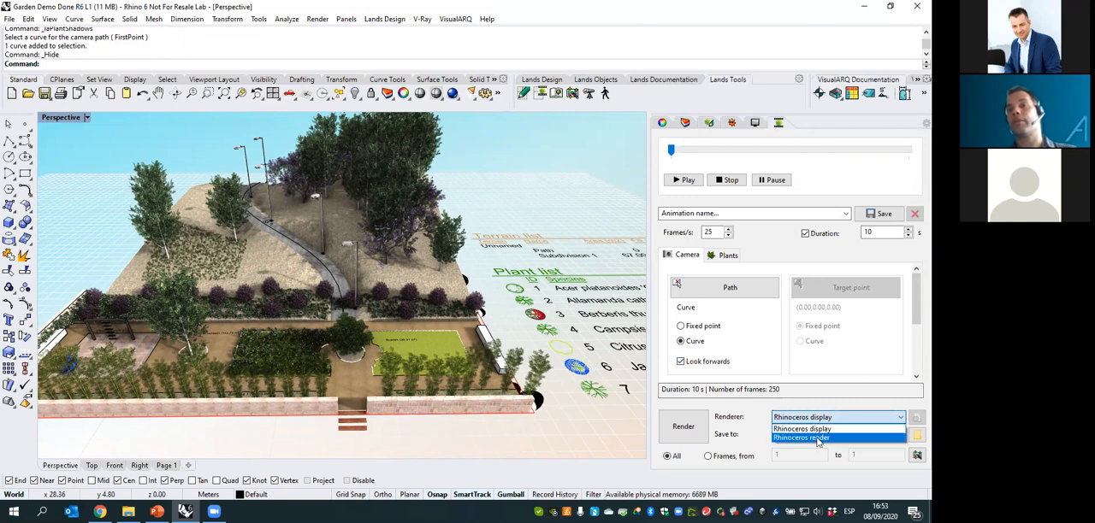
left_click(818, 430)
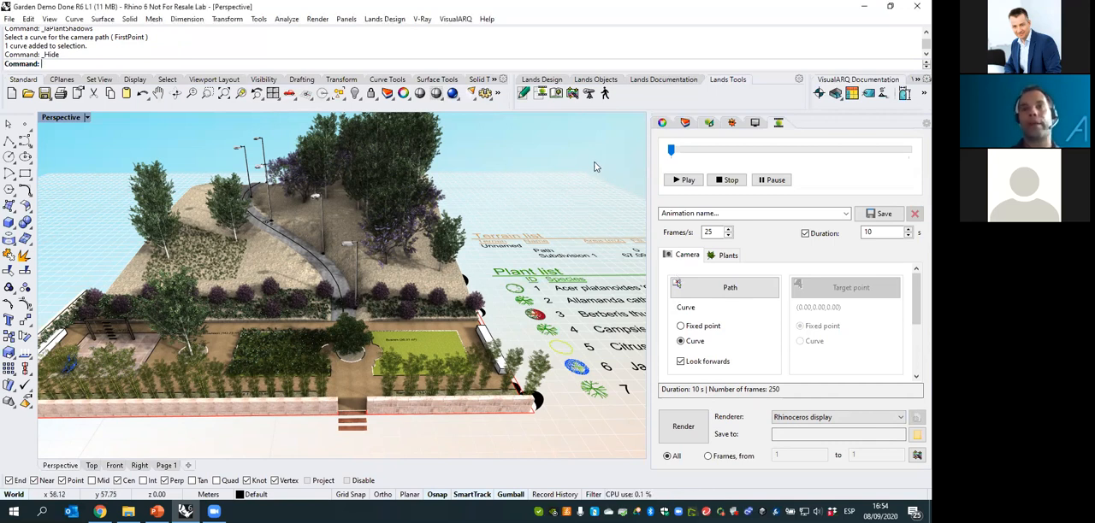
- Model a vertical solid cone about 6 m high on the ground beside the hillside terrain
left_click(709, 123)
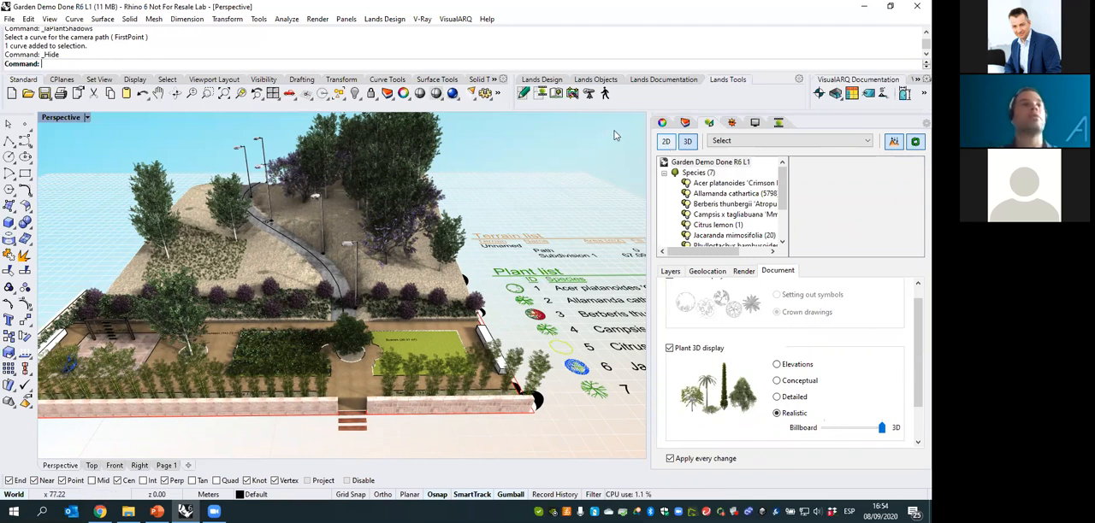
left_click(13, 228)
left_click(100, 244)
left_click(99, 243)
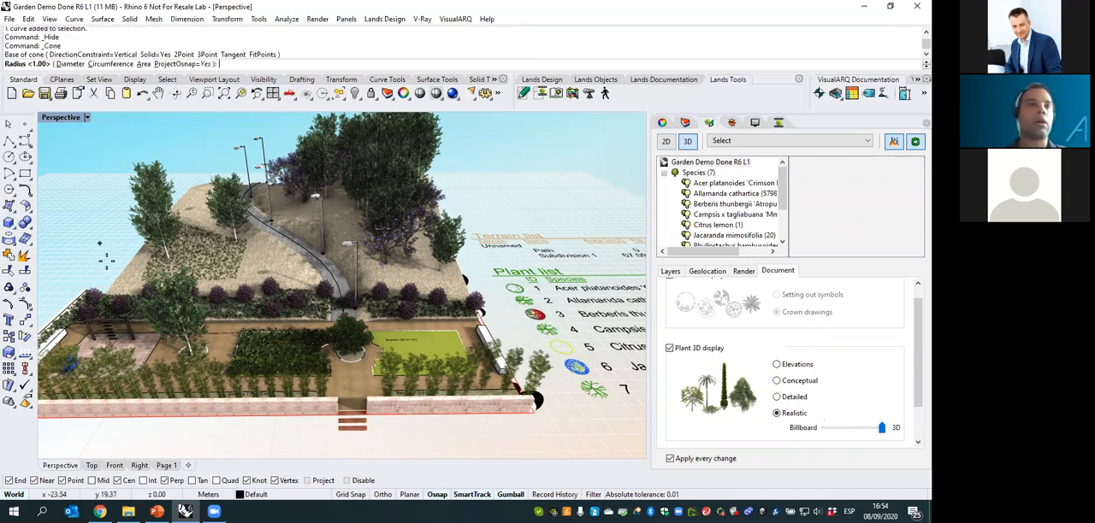
left_click(105, 255)
left_click(78, 192)
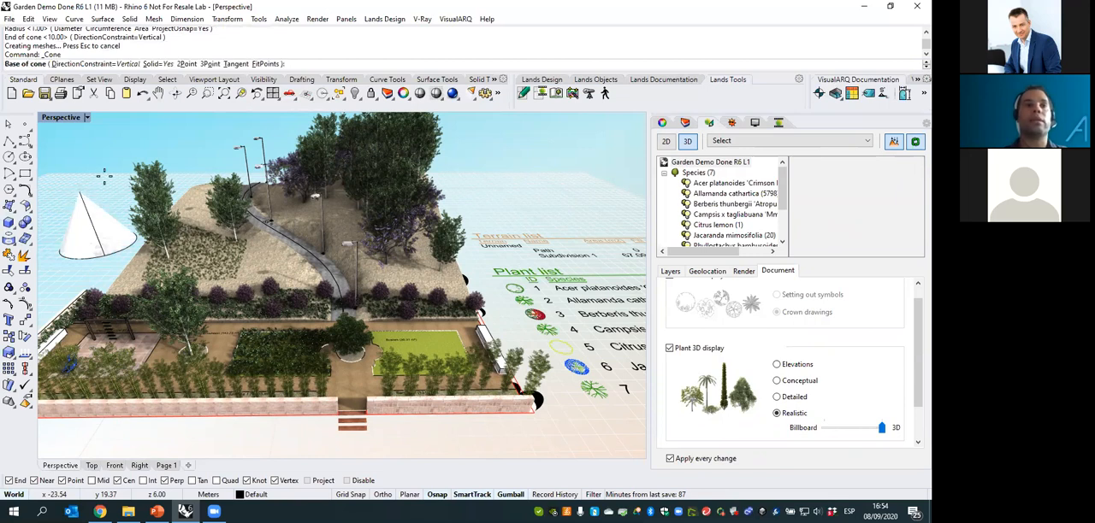
key("Escape")
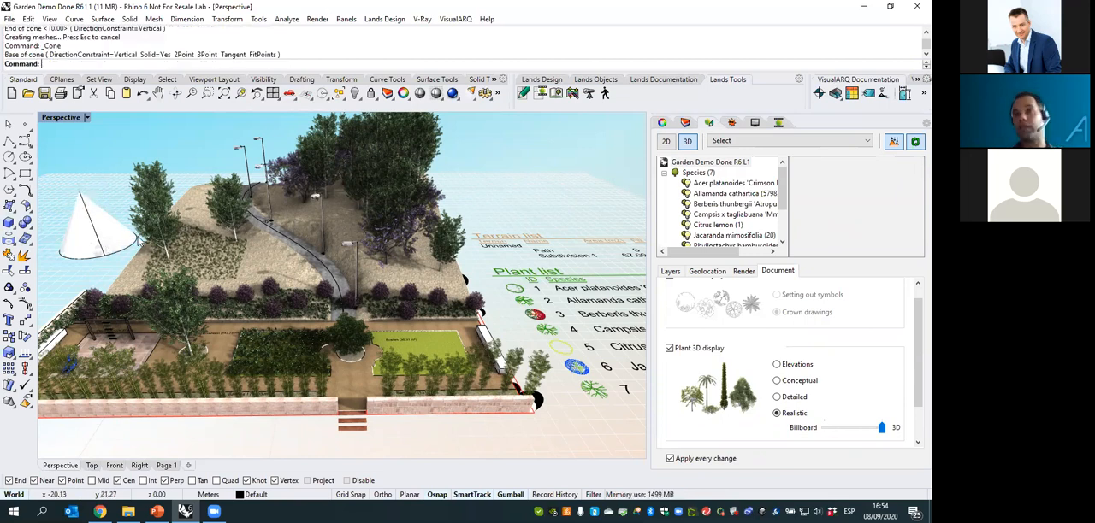
- Inspect the 2D garden plan up close in the Top view, around the path and the planted strip
left_click(94, 466)
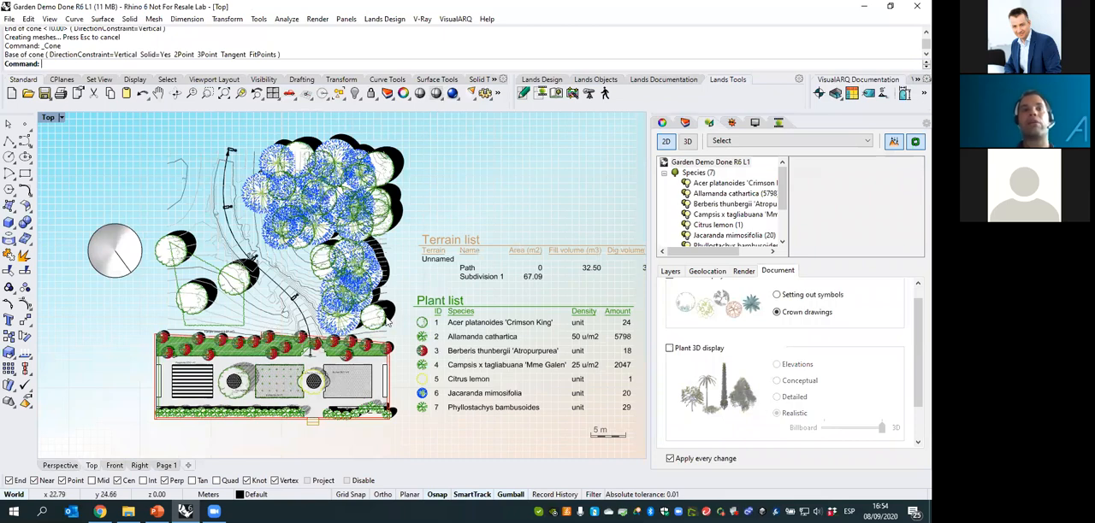
scroll(212, 394, "up", 2)
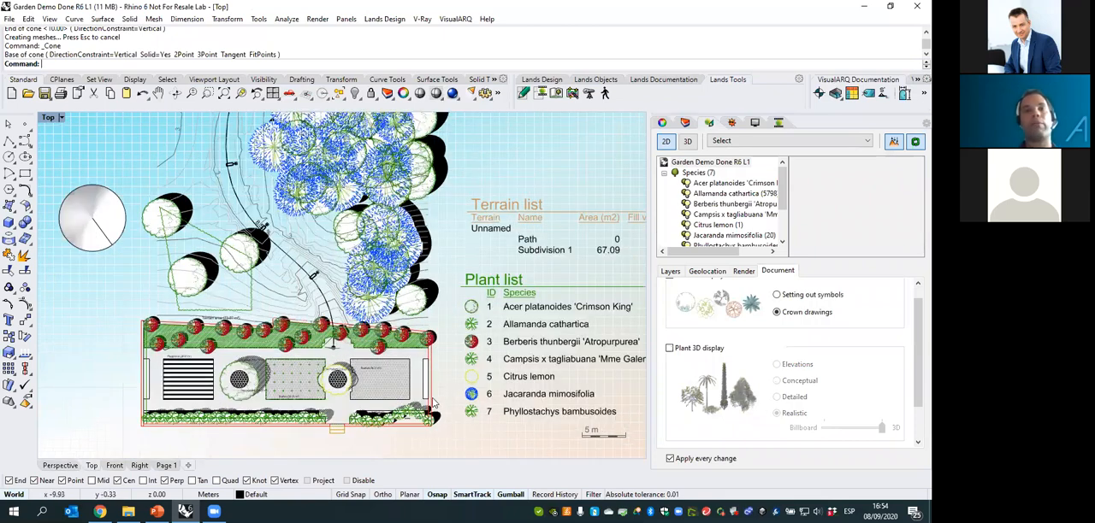
scroll(340, 242, "up", 1)
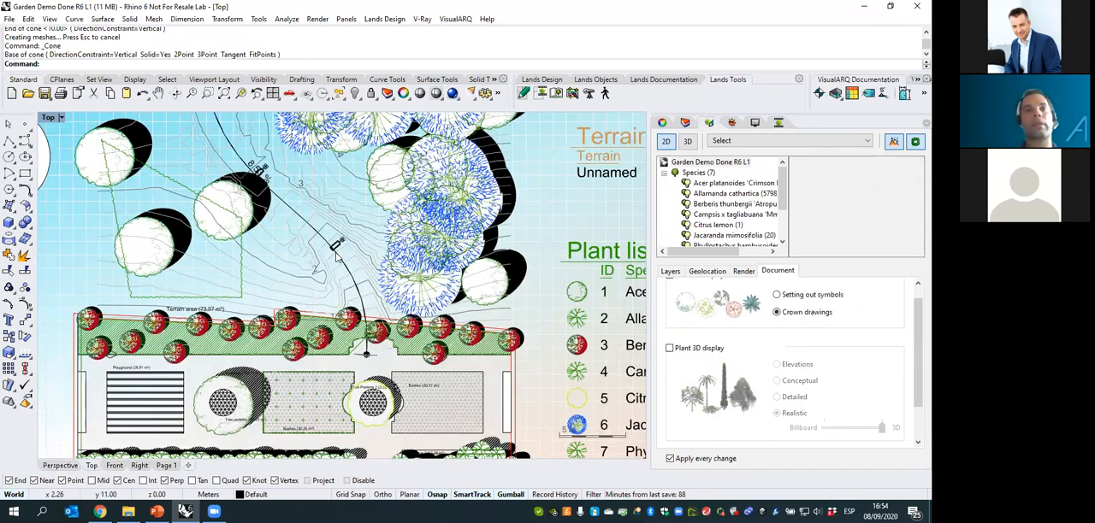
- Examine the contour lines and tree crowns along the path, and the overall 2D plan beside its terrain and plant lists
scroll(337, 257, "up", 2)
scroll(346, 257, "up", 1)
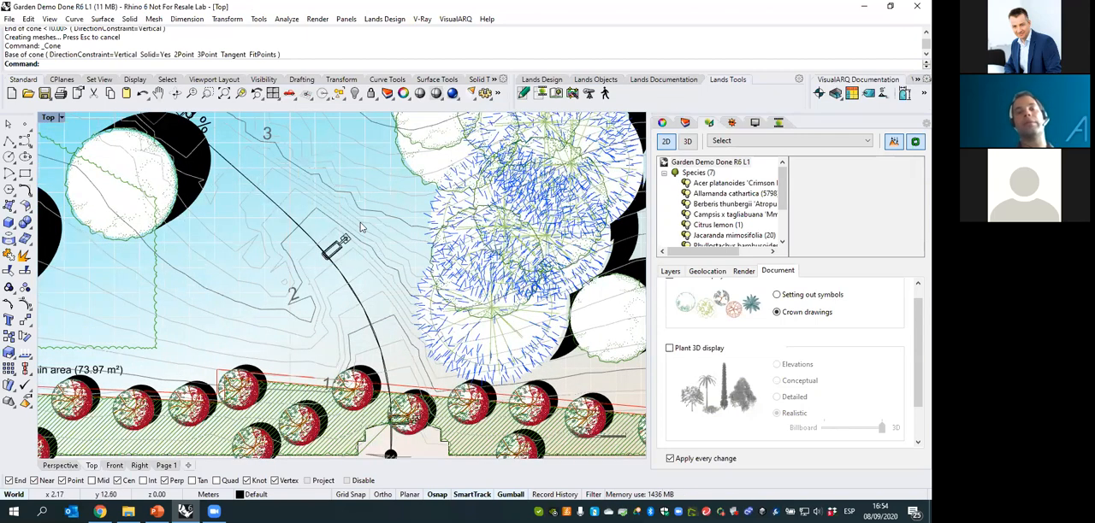
scroll(371, 284, "up", 1)
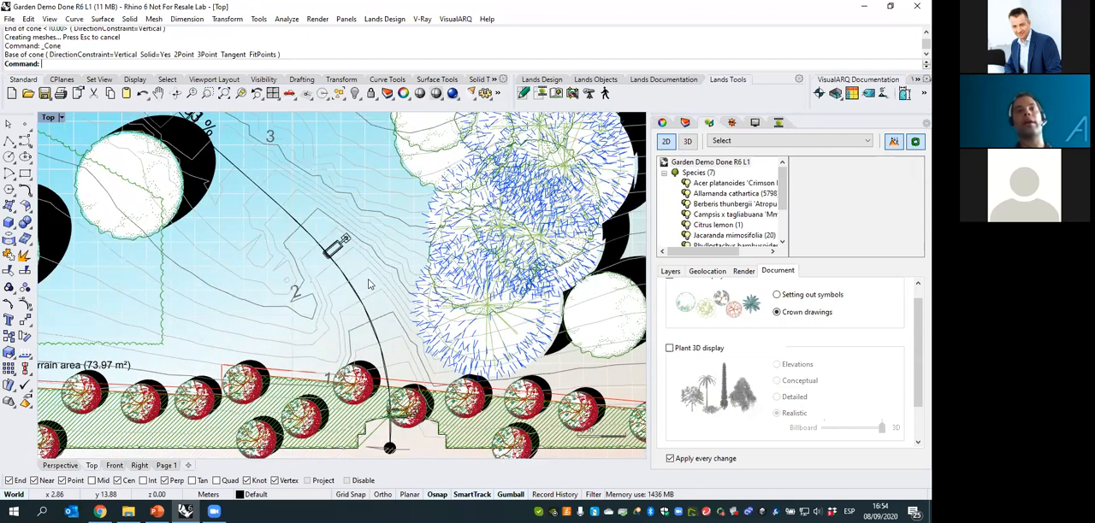
scroll(371, 272, "down", 5)
scroll(250, 251, "down", 1)
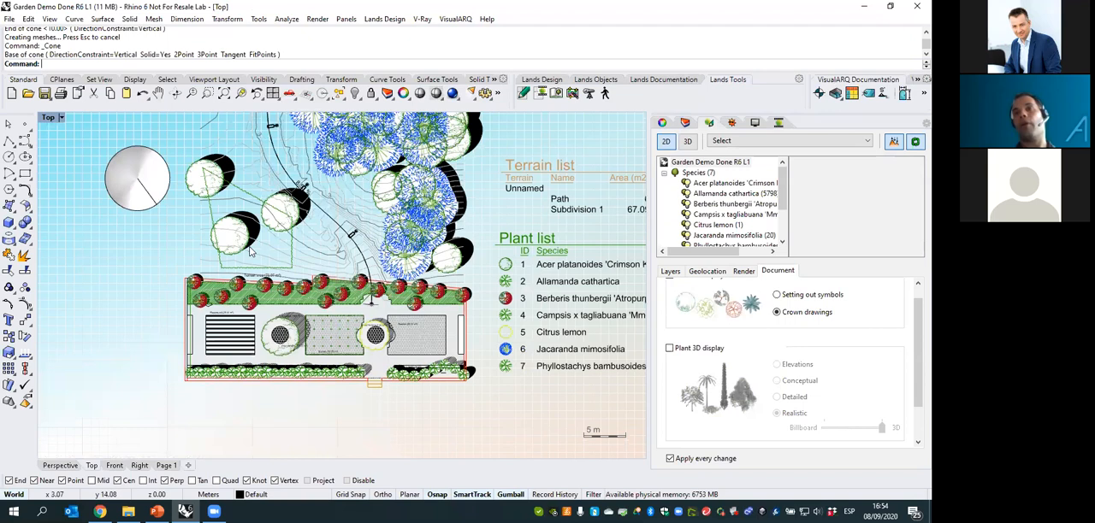
right_click_drag(250, 251, 255, 282)
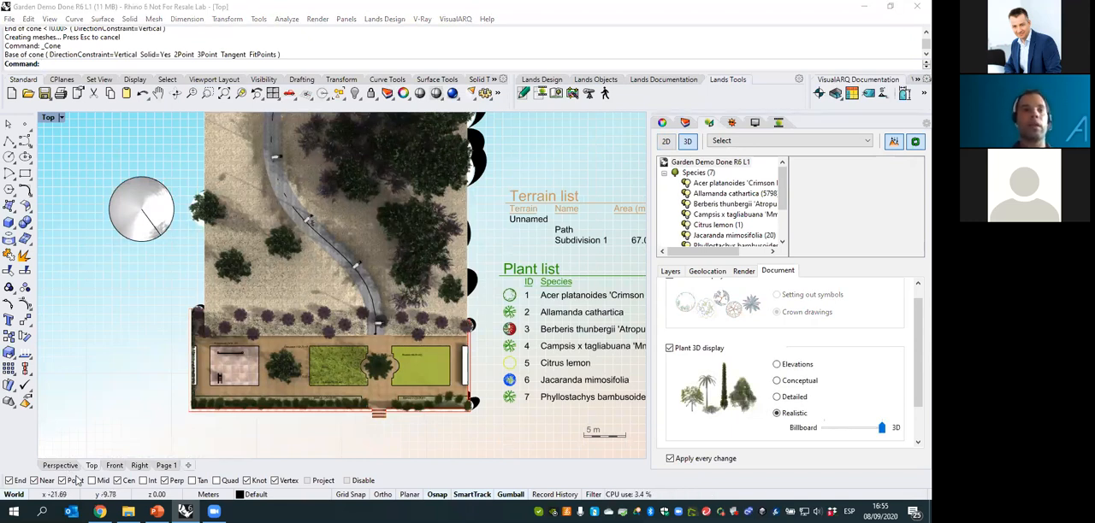
- Show the realistic 3D garden in the Perspective view and bring up the plant settings of the animation
left_click(73, 467)
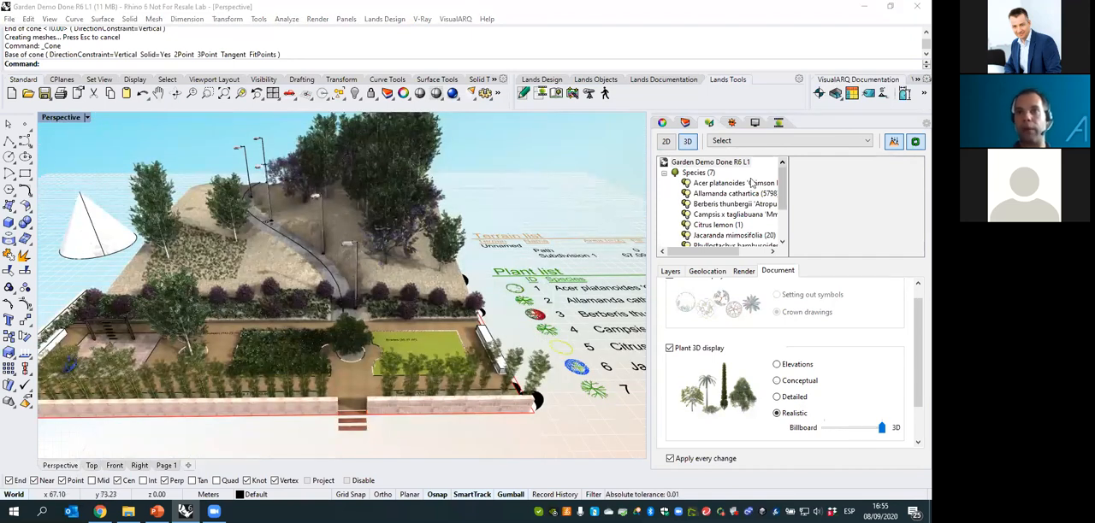
left_click(779, 124)
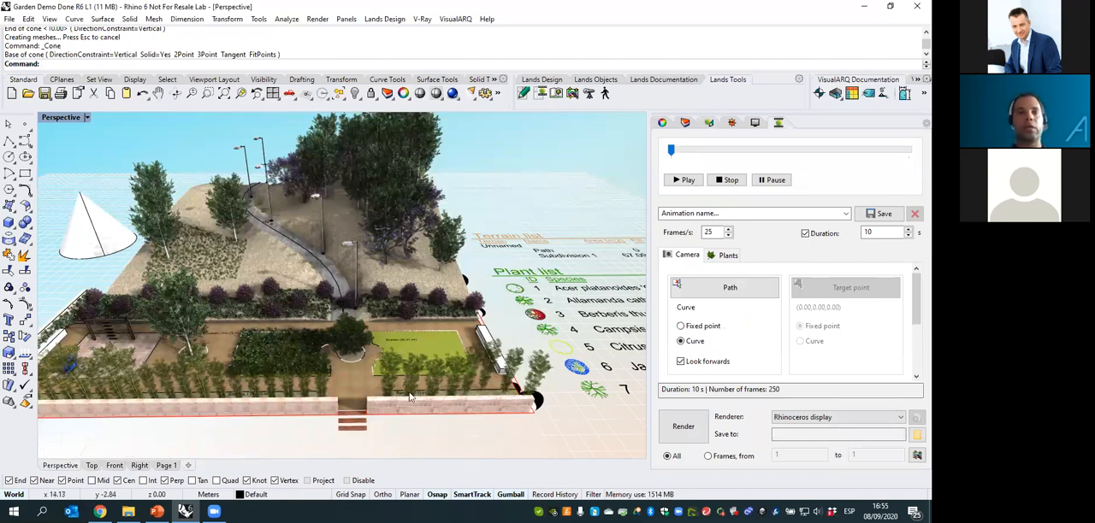
right_click_drag(473, 387, 231, 306)
left_click(872, 232)
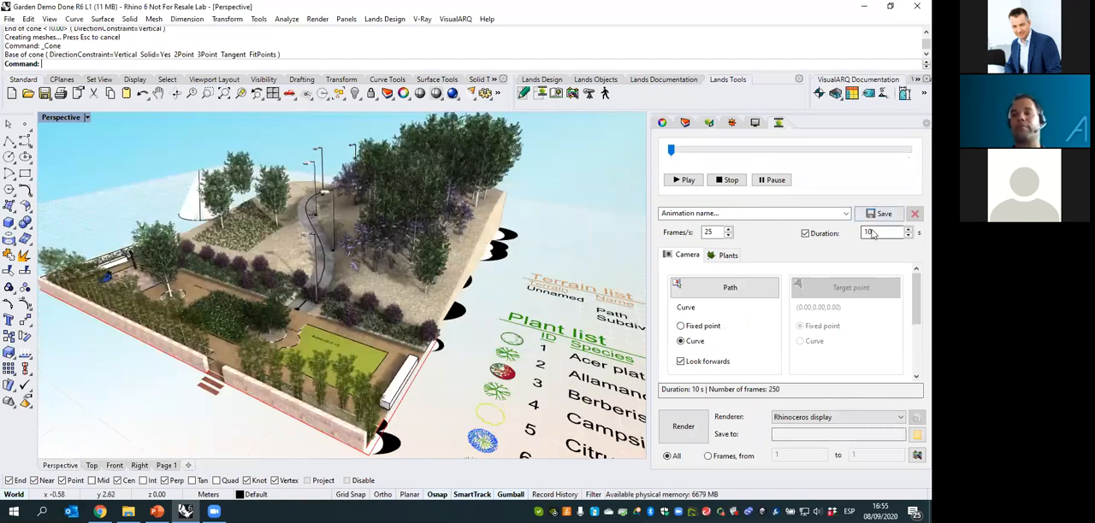
mouse_move(916, 300)
left_mouse_down()
mouse_move(914, 348)
mouse_move(915, 287)
left_mouse_up()
left_click(727, 255)
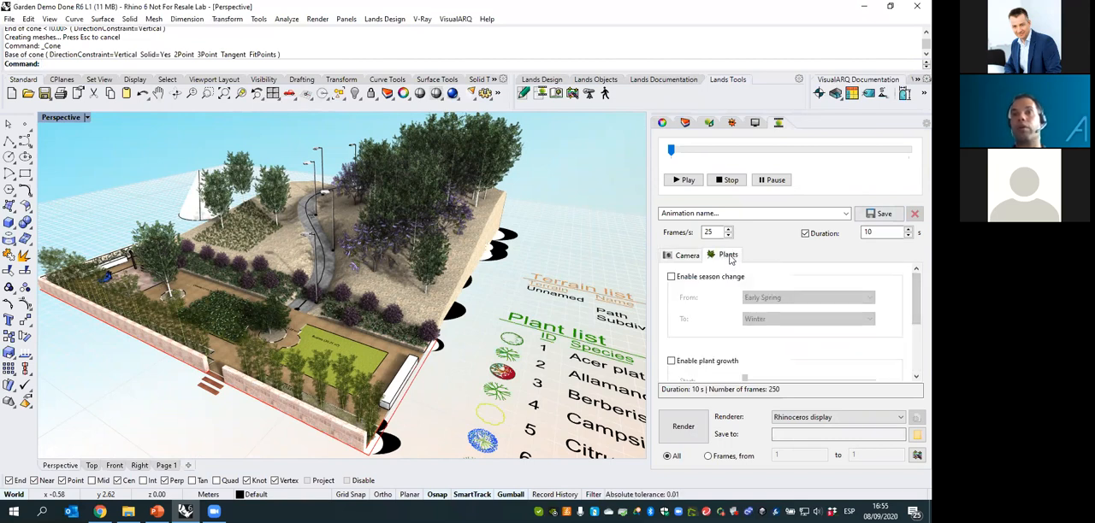
- Enable season change from Early Spring to Winter and plant growth over the full range for the animation
left_click(672, 277)
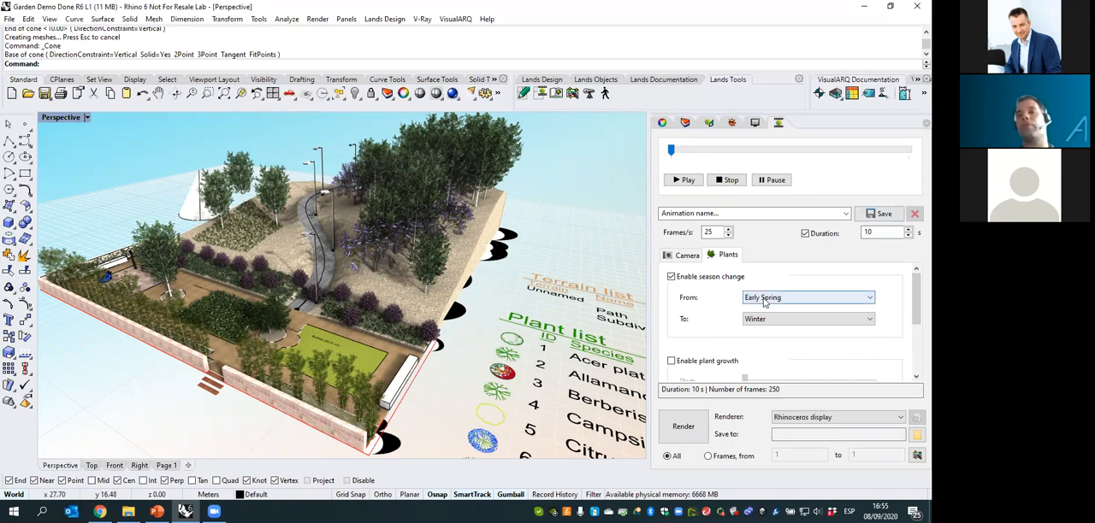
scroll(758, 318, "down", 3)
left_click(670, 290)
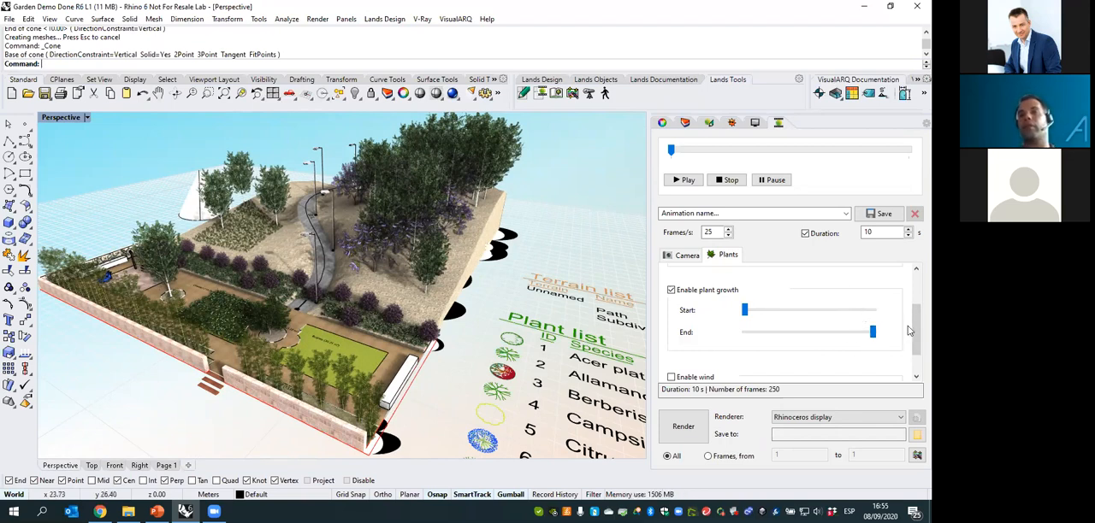
scroll(914, 333, "down", 1)
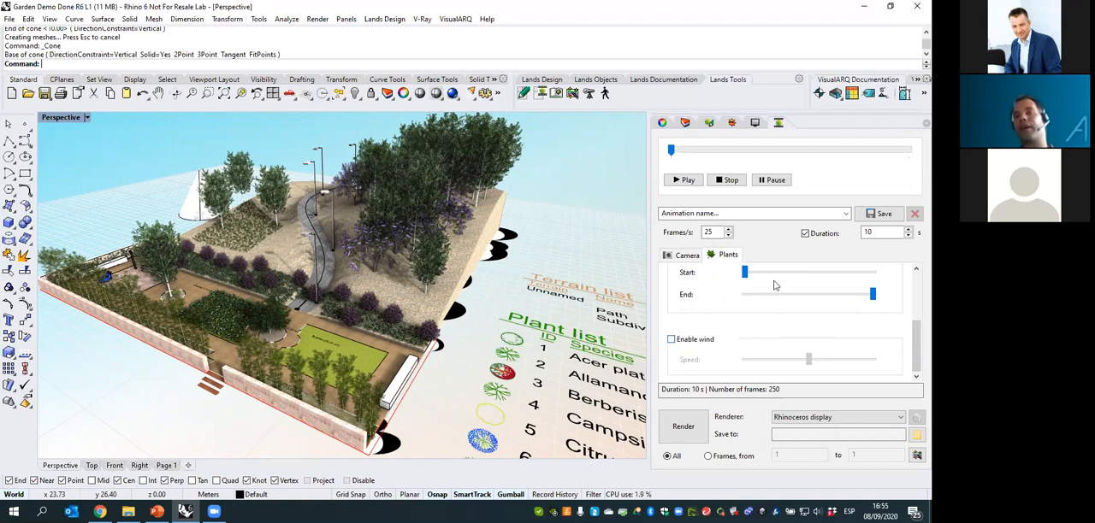
- Check the available renderers, keep Rhinoceros display, and play the camera path animation through the garden
left_click(808, 419)
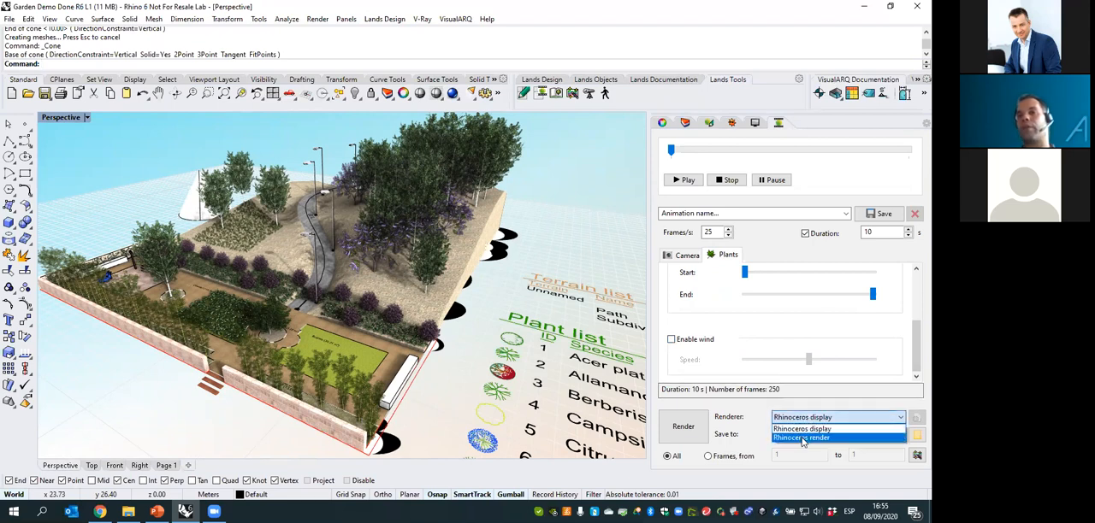
left_click(807, 418)
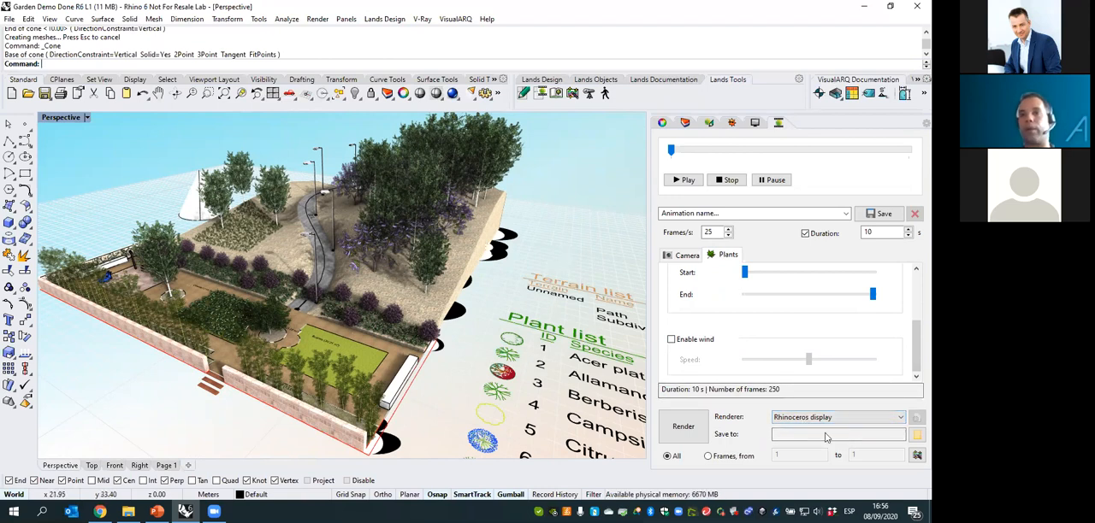
left_click(680, 181)
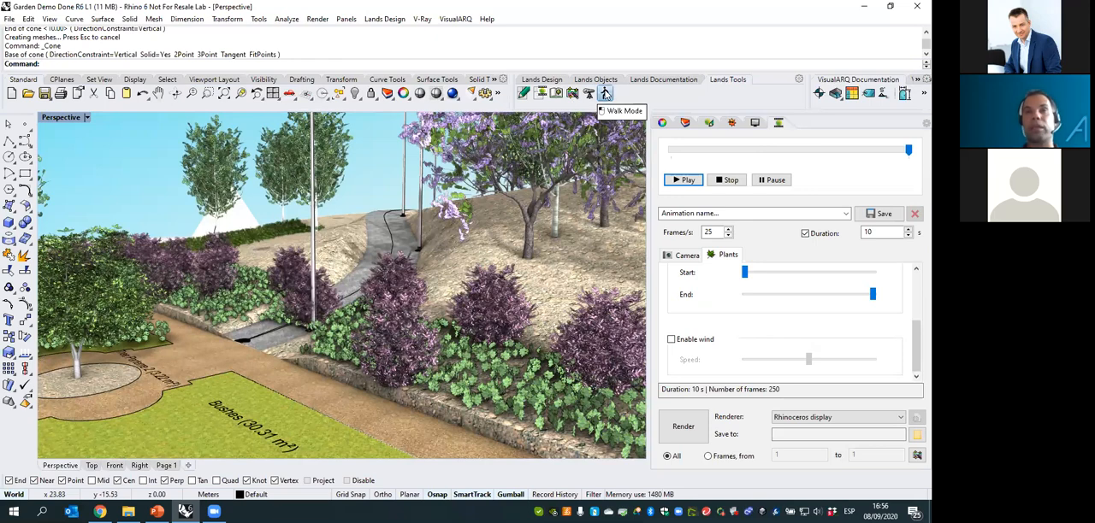
- Start Walk Mode and walk across the lawn, past the tree and up into the planted slope
left_click(605, 92)
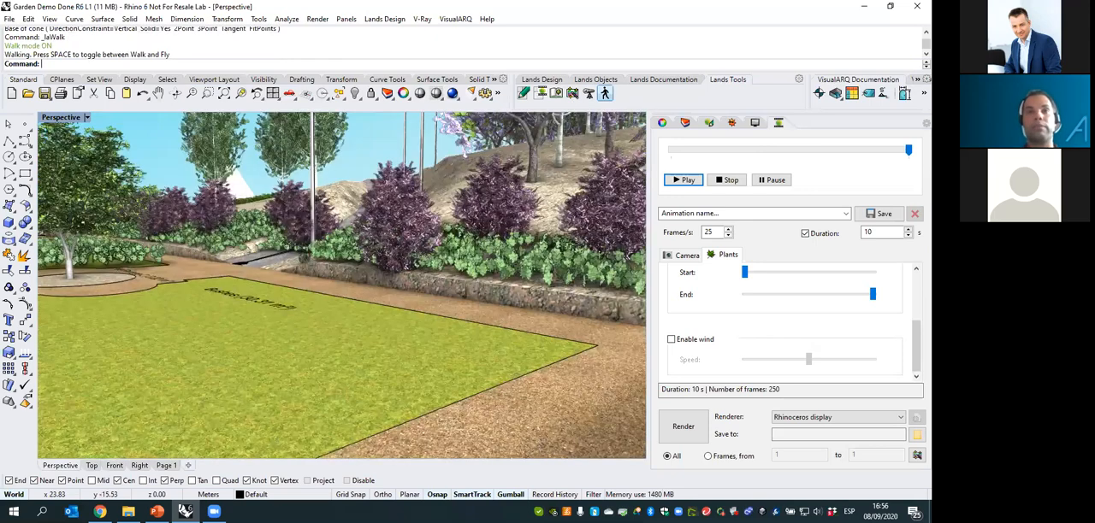
key("Down")
key("Up")
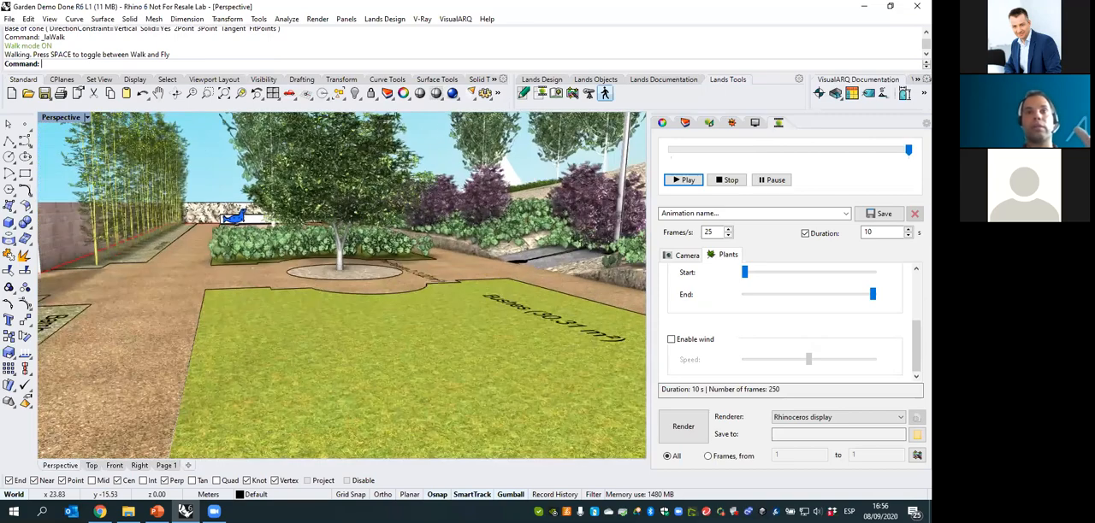
key("Up")
key("Up")
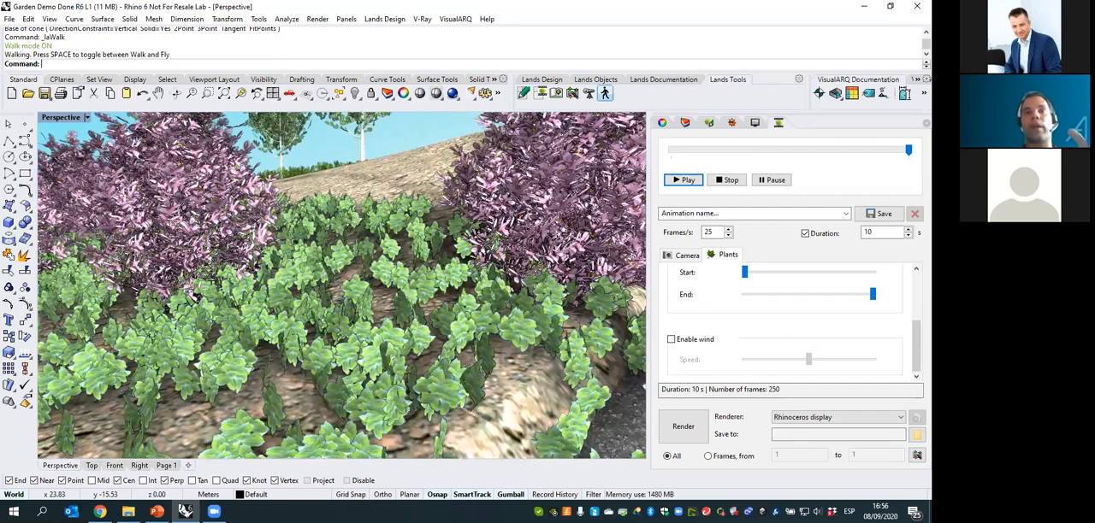
key("Up")
- Turn around on the hillside, walk down to the playground paving, look back at the planted strip and leave Walk Mode
key("Left")
key("Left")
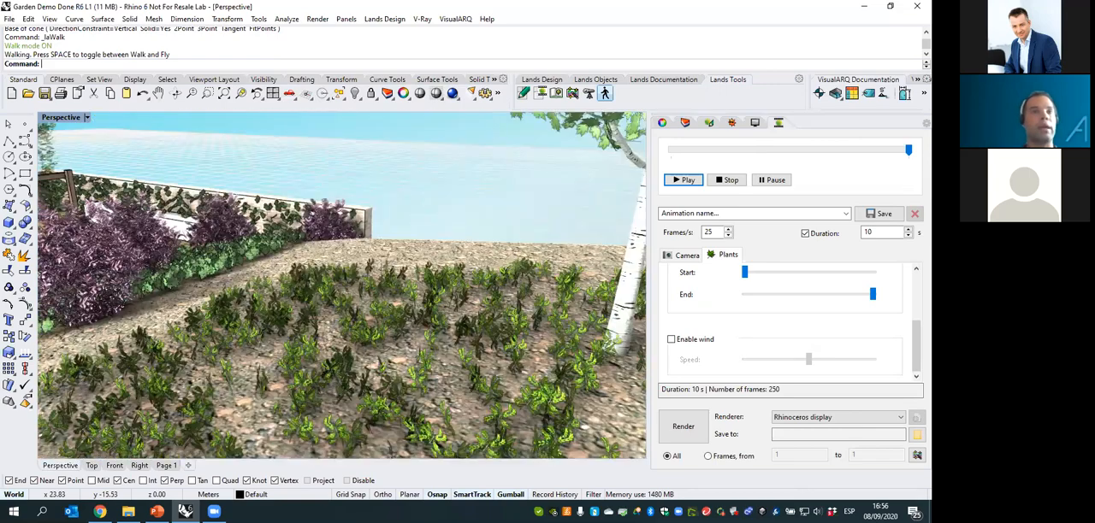
key("Left")
key("Up")
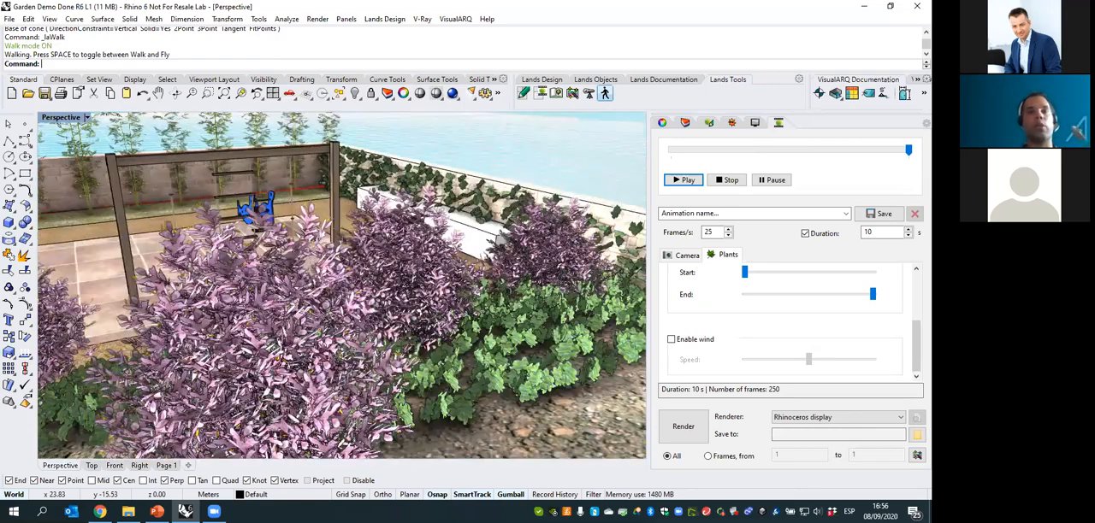
key("Up")
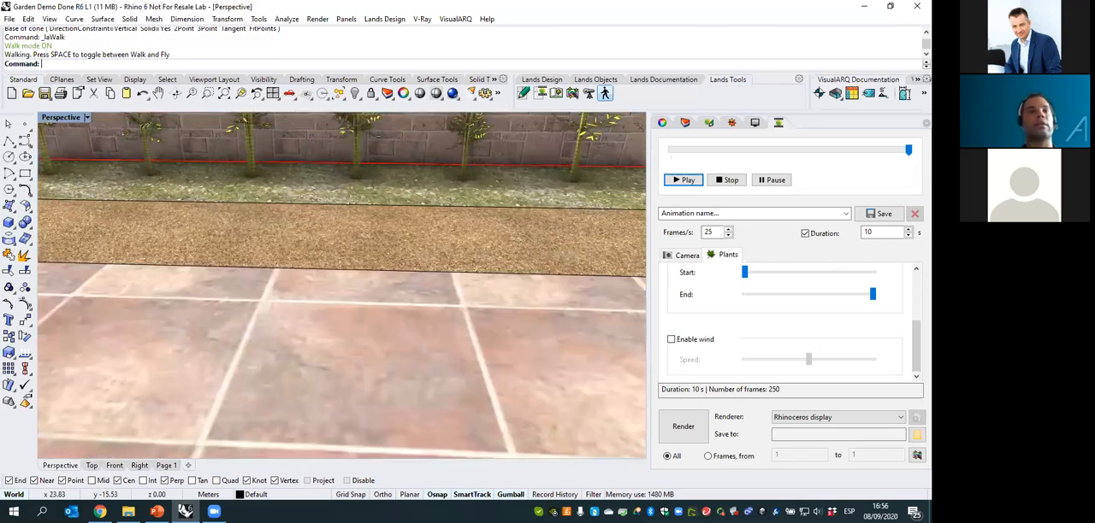
key("Left")
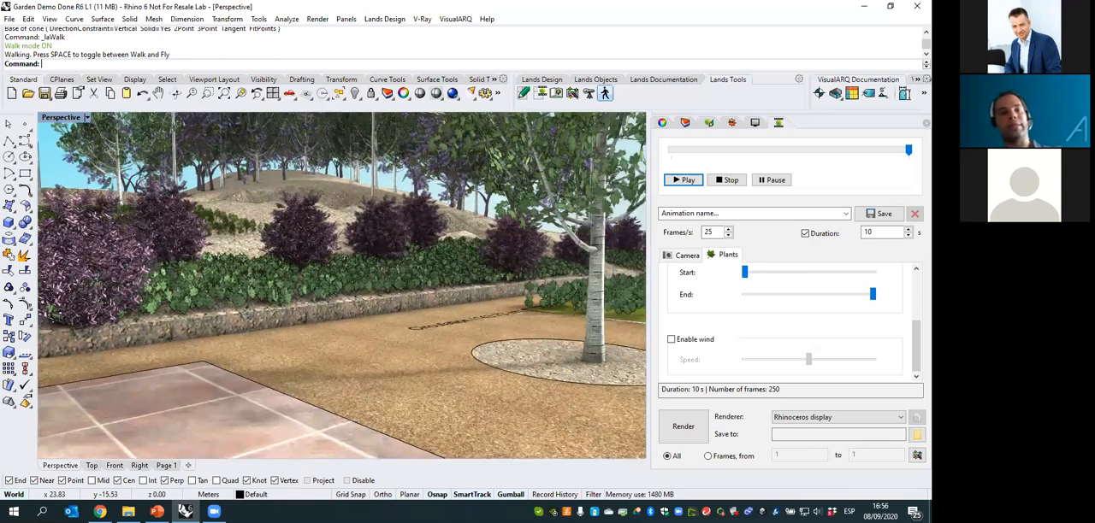
key("Escape")
- Review the help, technical support and learning material options offered for Lands Design
right_click_drag(429, 321, 402, 329)
left_click(391, 19)
mouse_move(420, 282)
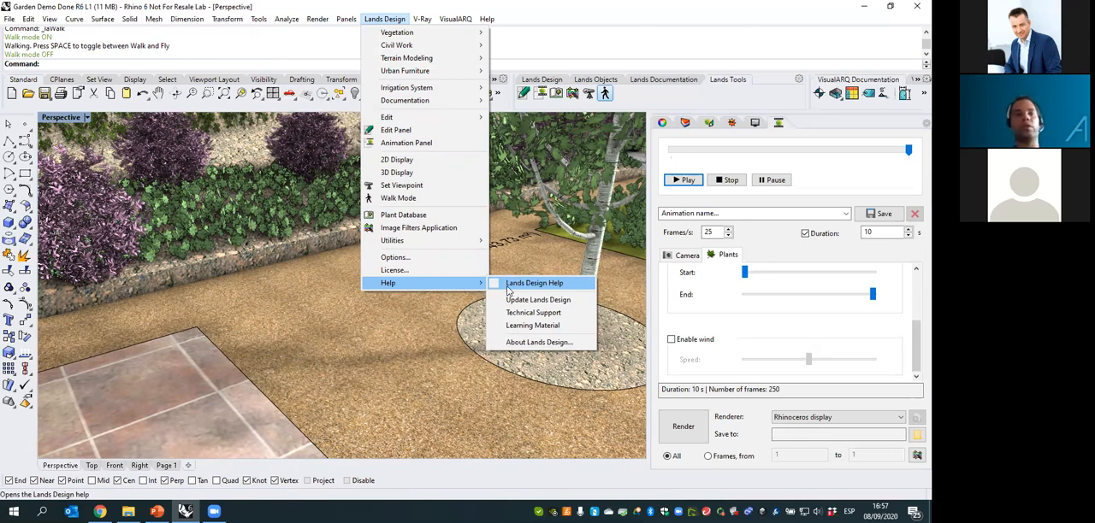
left_click(507, 291)
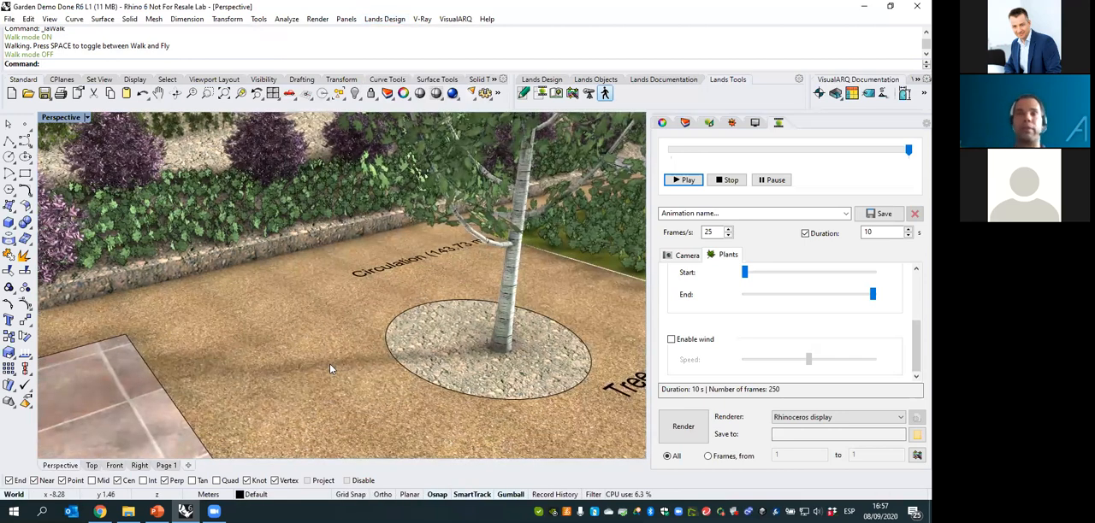
- Look over the entire garden from outside its wall, including the bamboo row, the hillside terrain and the cone
right_click_drag(329, 298, 330, 325, "ctrl")
scroll(331, 331, "down", 4)
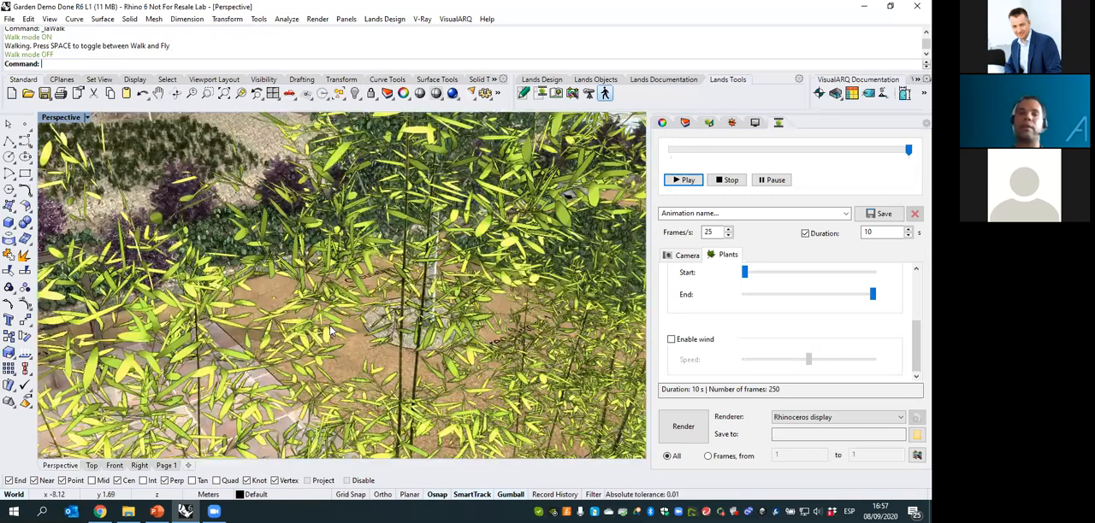
scroll(309, 321, "down", 4)
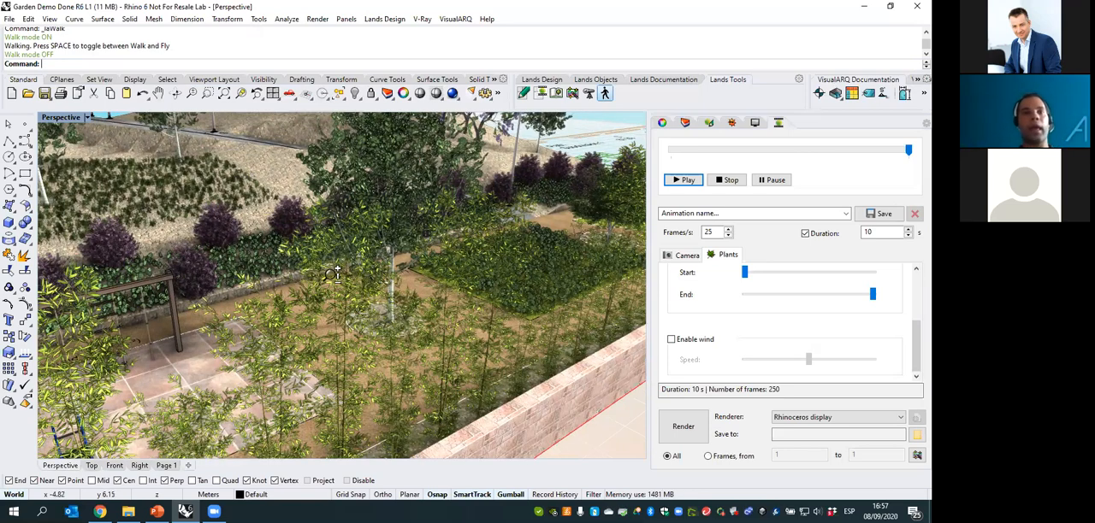
scroll(332, 274, "down", 3)
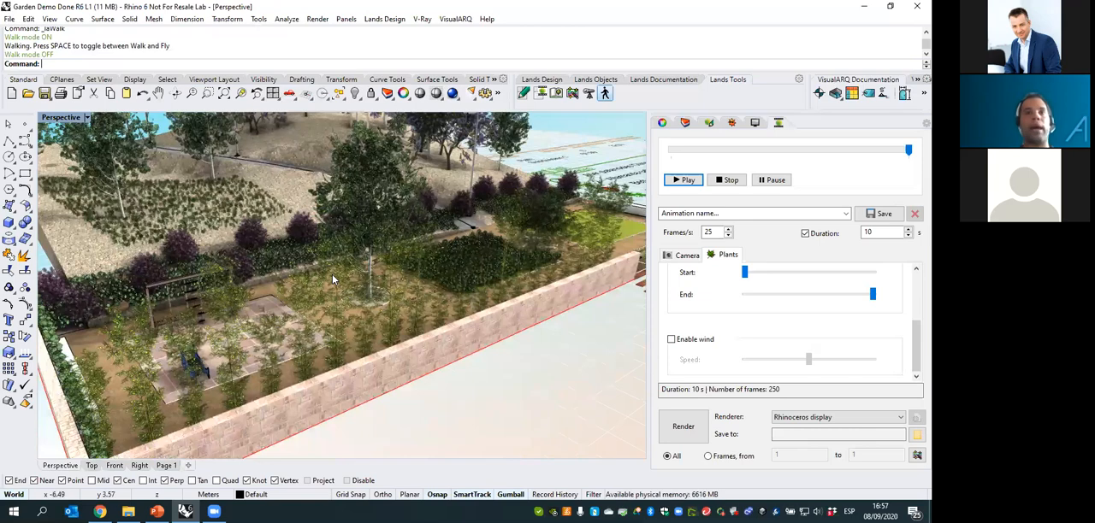
scroll(332, 274, "down", 2)
scroll(268, 274, "down", 2)
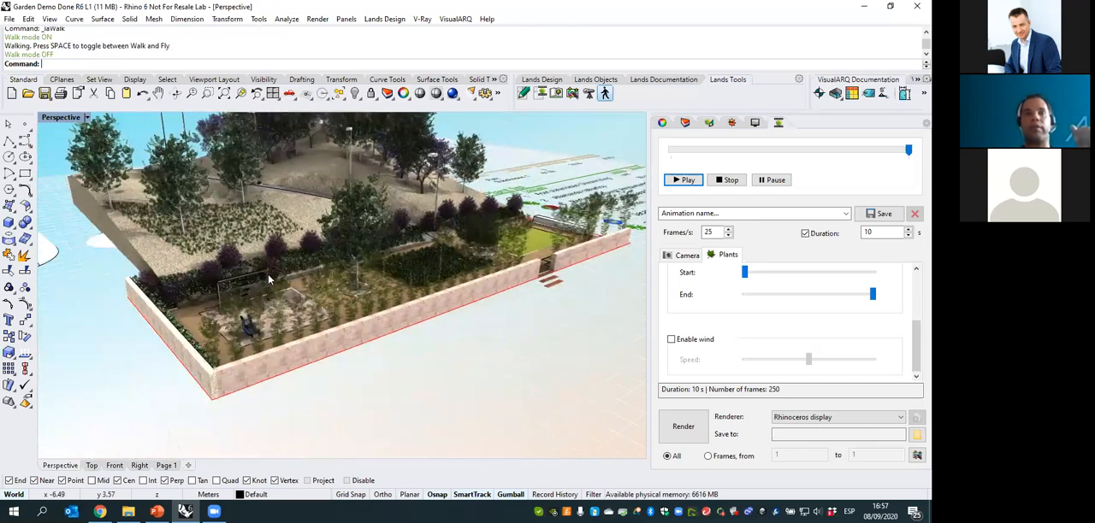
scroll(268, 274, "down", 2)
scroll(289, 266, "down", 2)
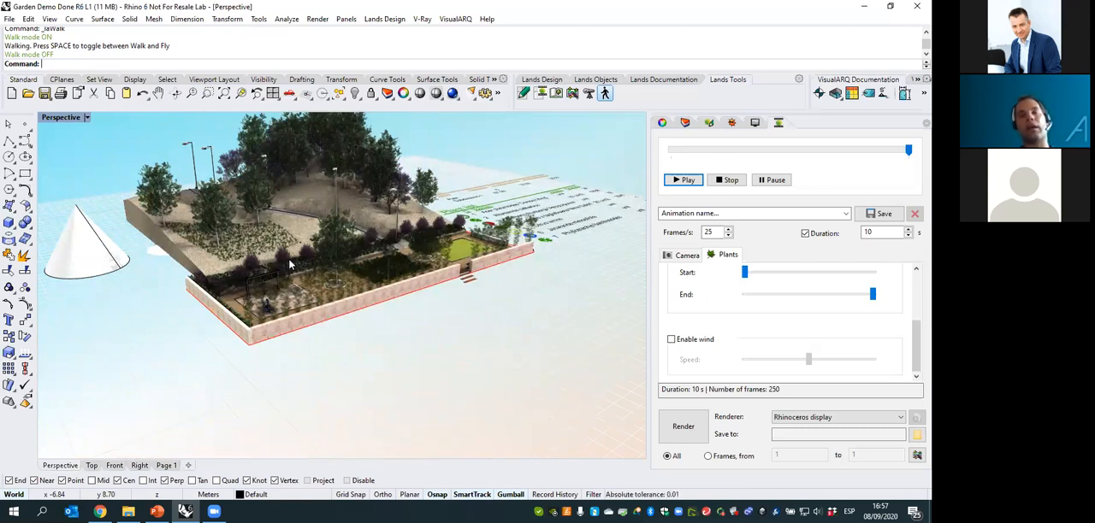
- Set up plant painting with Acer platanoides 'Crimson King', keeping 50 % natural variation and random rotation
left_click(593, 80)
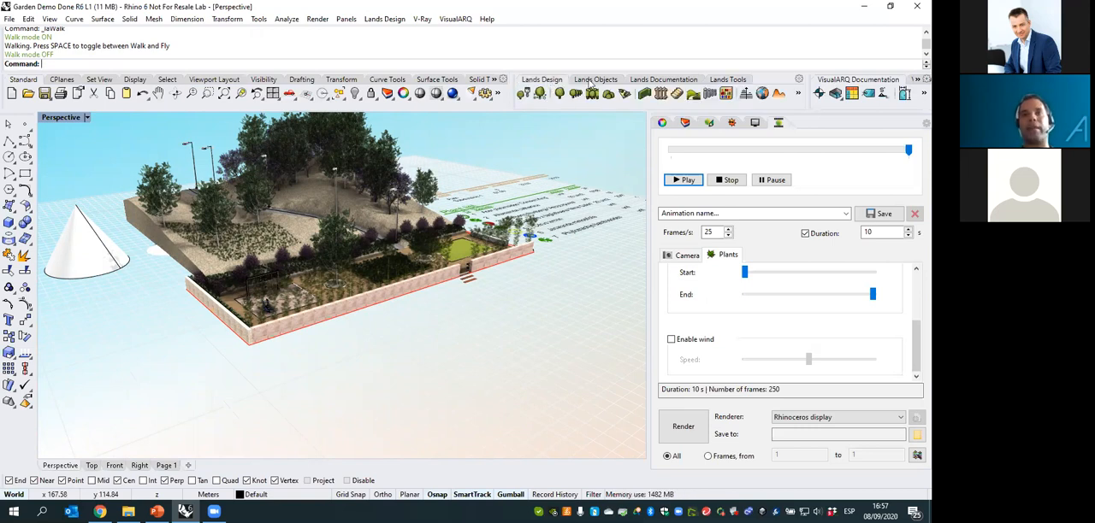
left_click(523, 93)
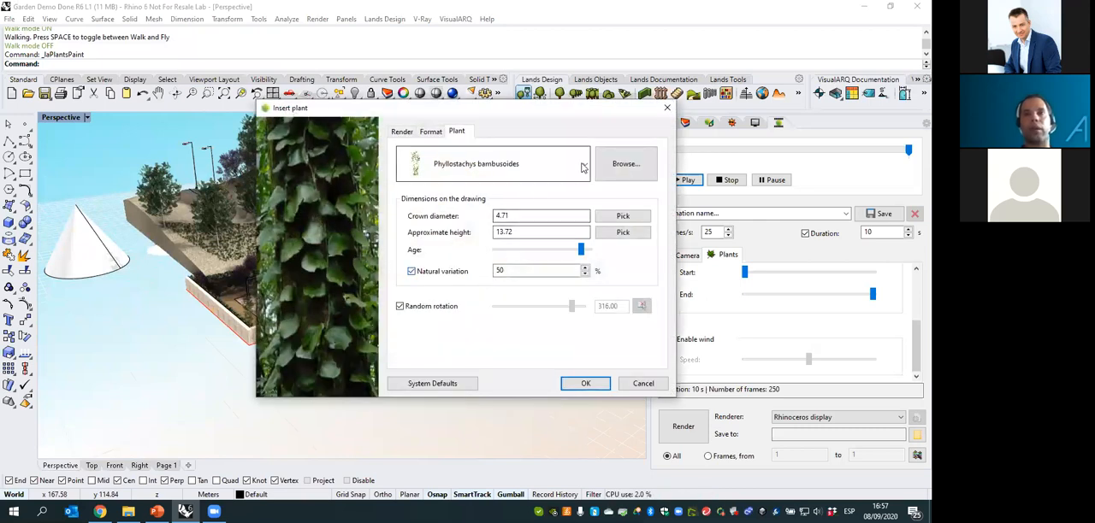
left_click(578, 167)
left_click(504, 205)
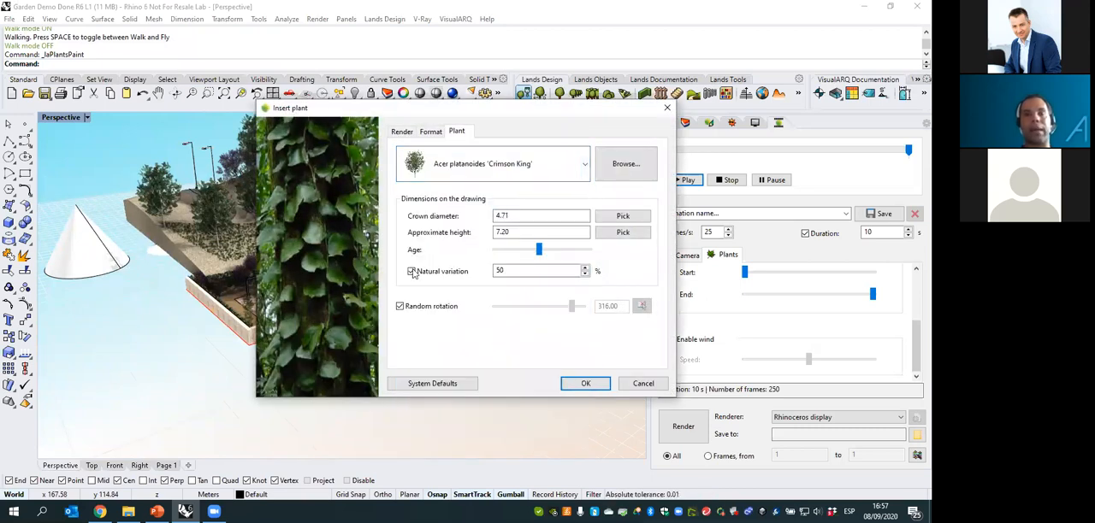
left_click(585, 383)
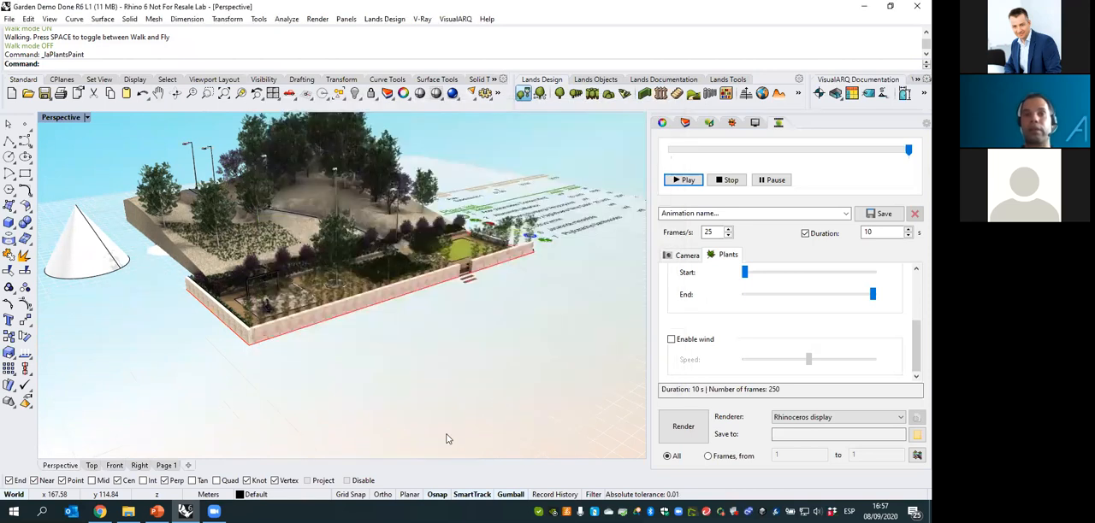
- Paint a cluster of the maple trees on the open ground in front of the garden wall
left_click(399, 435)
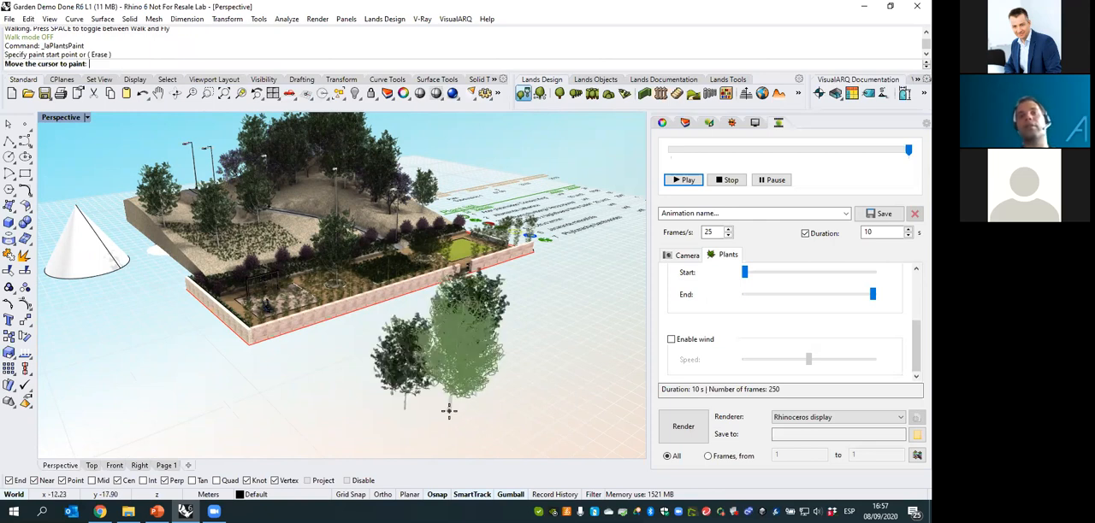
scroll(448, 411, "down", 3)
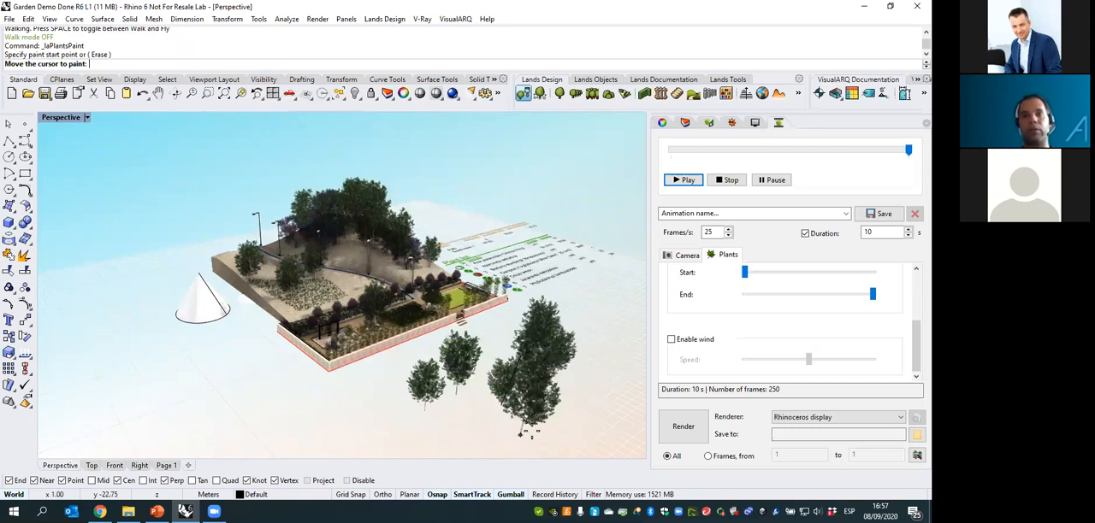
left_click(467, 439)
right_click(468, 439)
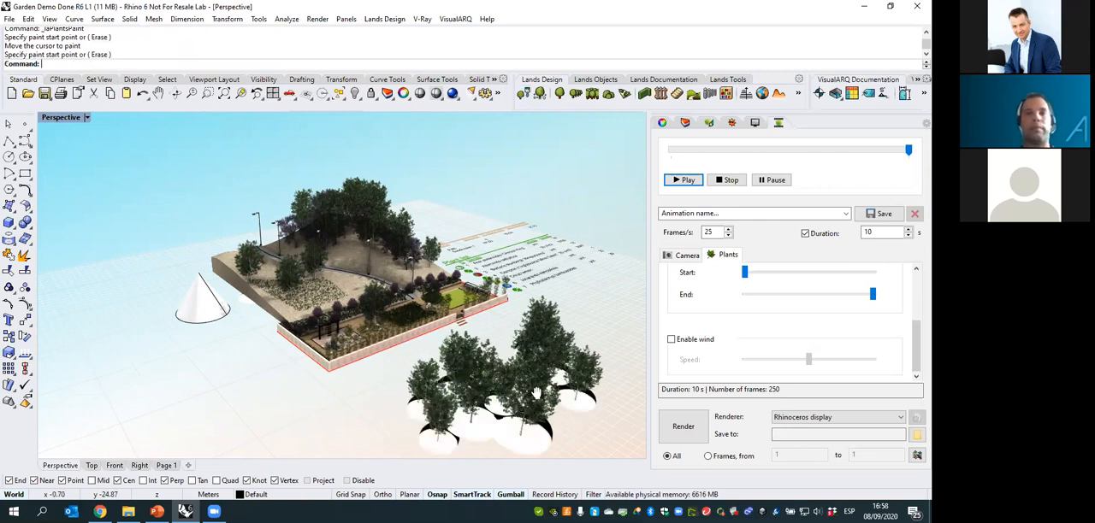
- Delete the plant shadows beneath the painted maples and the garden plants
right_click_drag(633, 196, 499, 281, "shift")
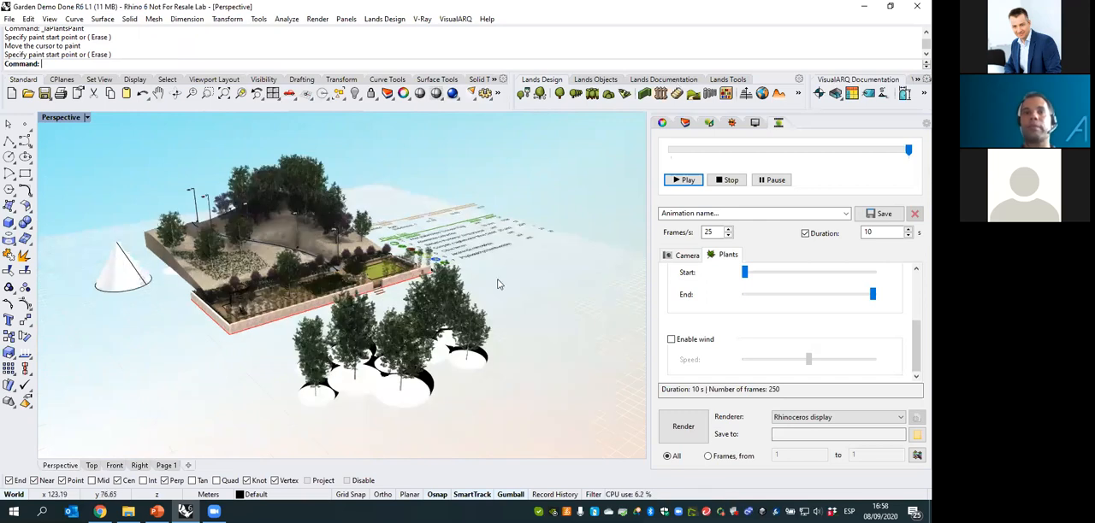
left_click(479, 368)
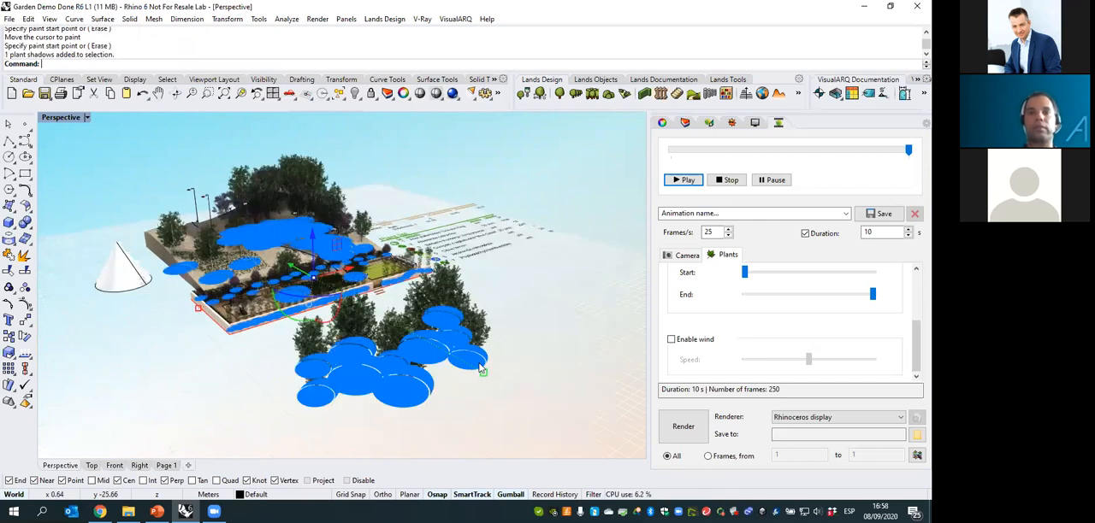
key("Delete")
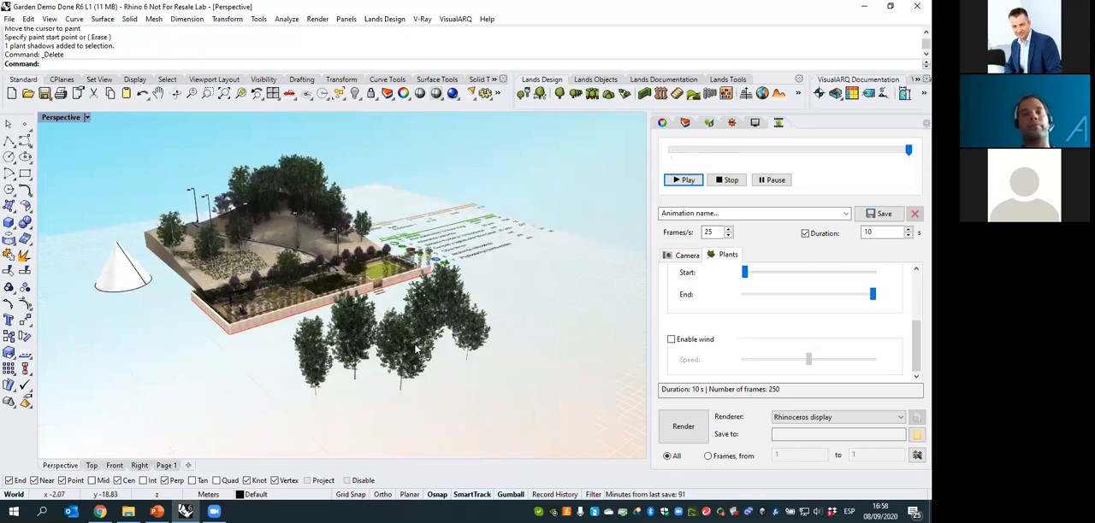
- Launch Grasshopper and open the recent Plant Pots definition
type("Grasshopper")
key("Return")
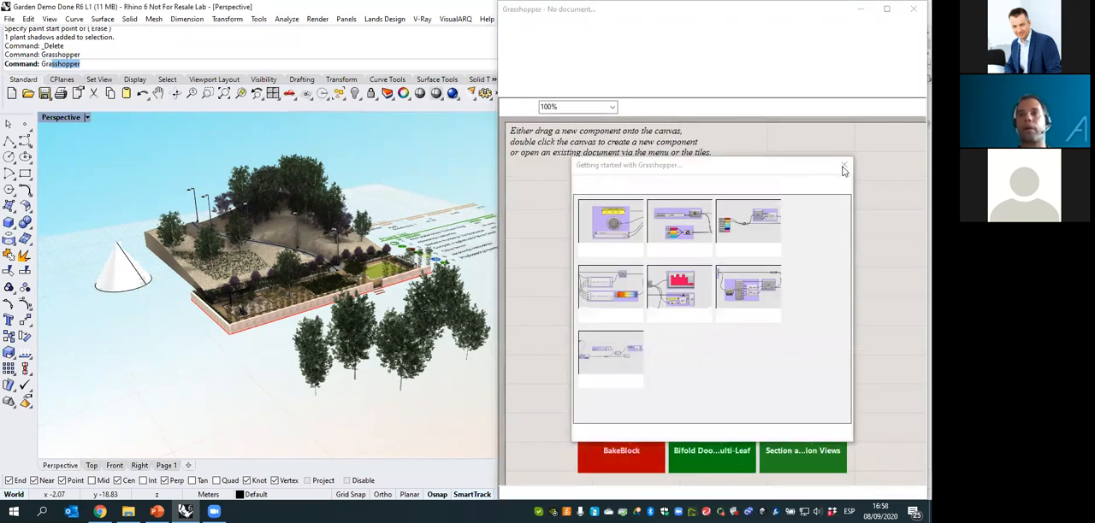
left_click(845, 168)
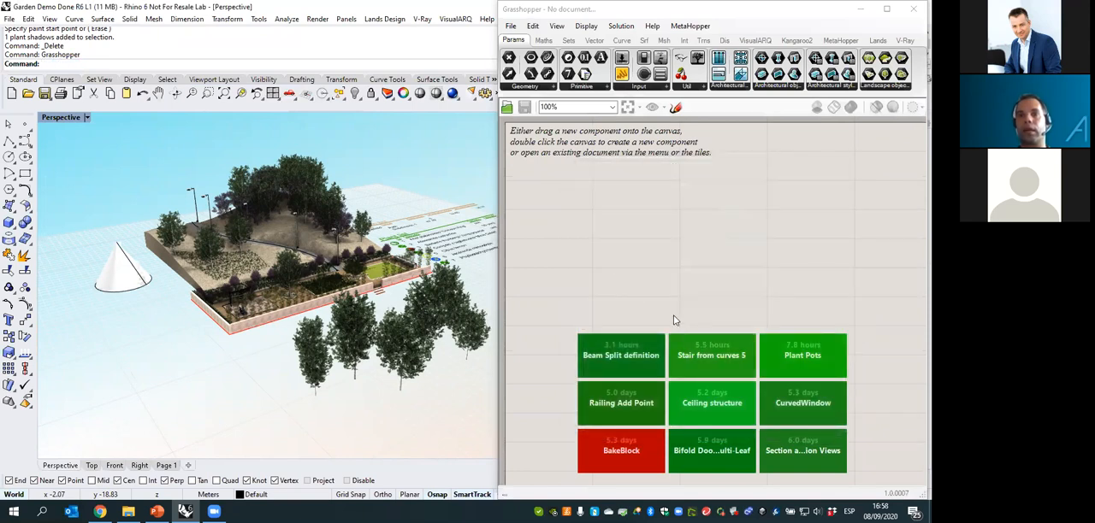
left_click(809, 362)
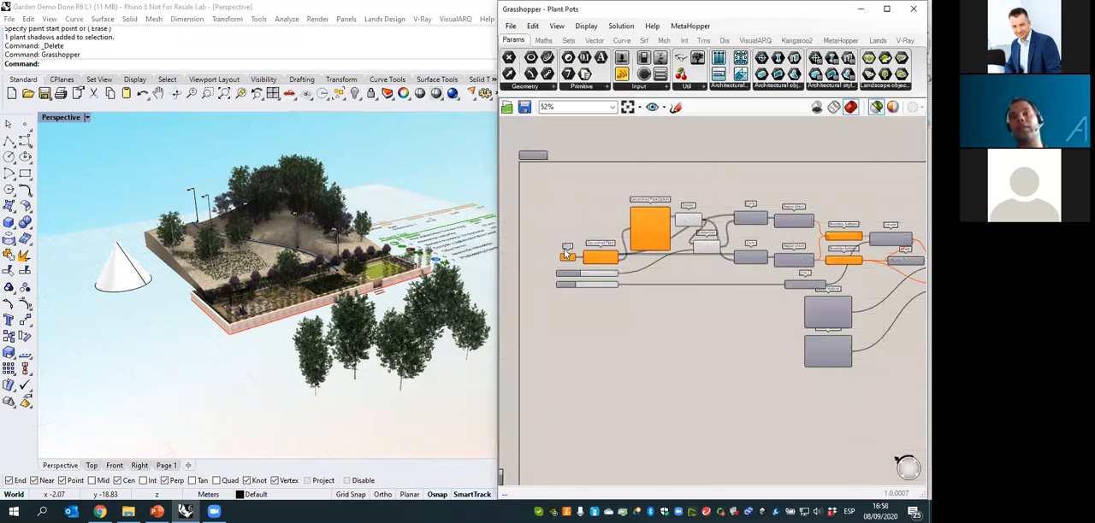
scroll(565, 255, "up", 4)
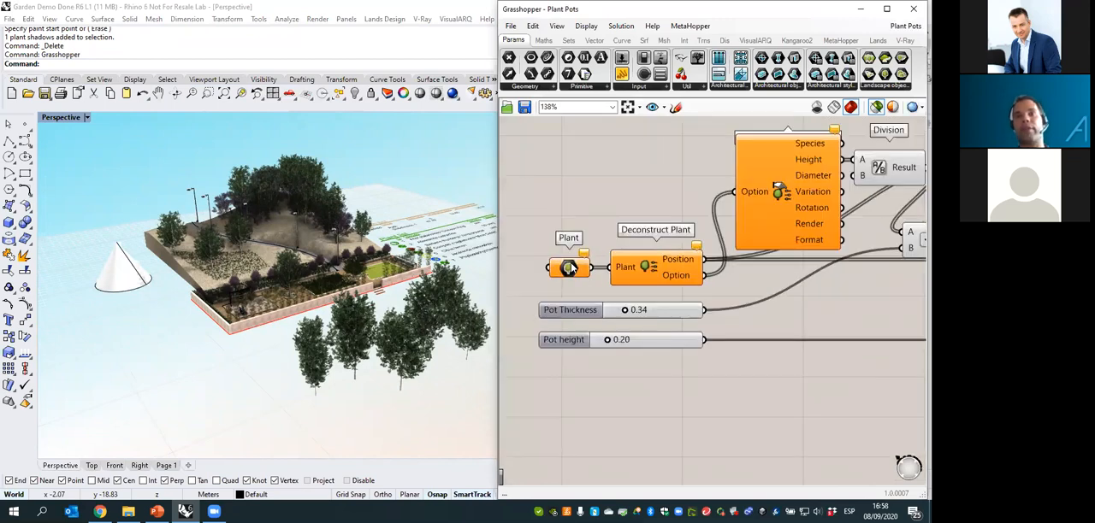
- Place a Lands Design Plant component below the pot sliders on the canvas, and remove it again
left_click(878, 41)
left_click_drag(659, 417, 649, 406)
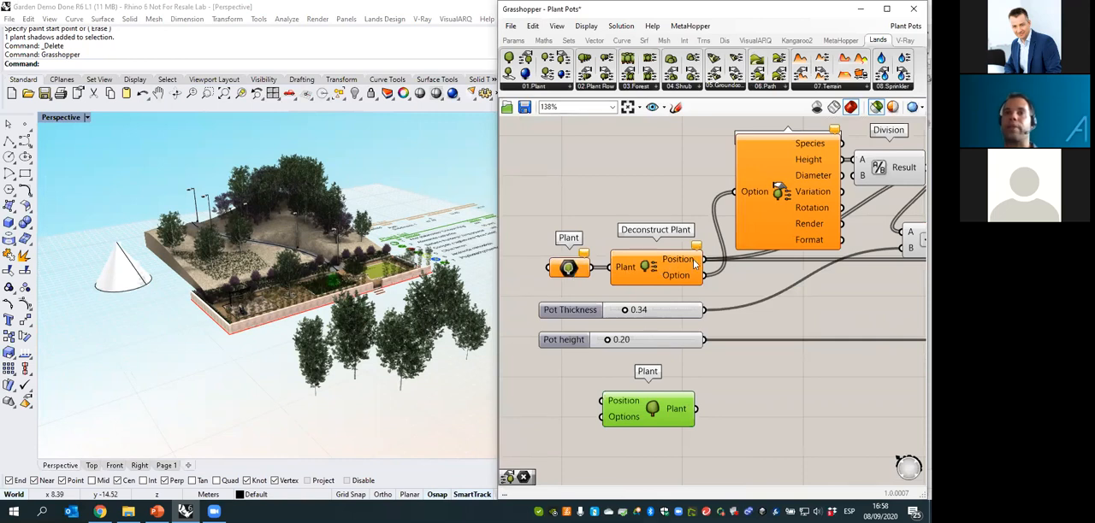
right_click_drag(777, 182, 726, 221)
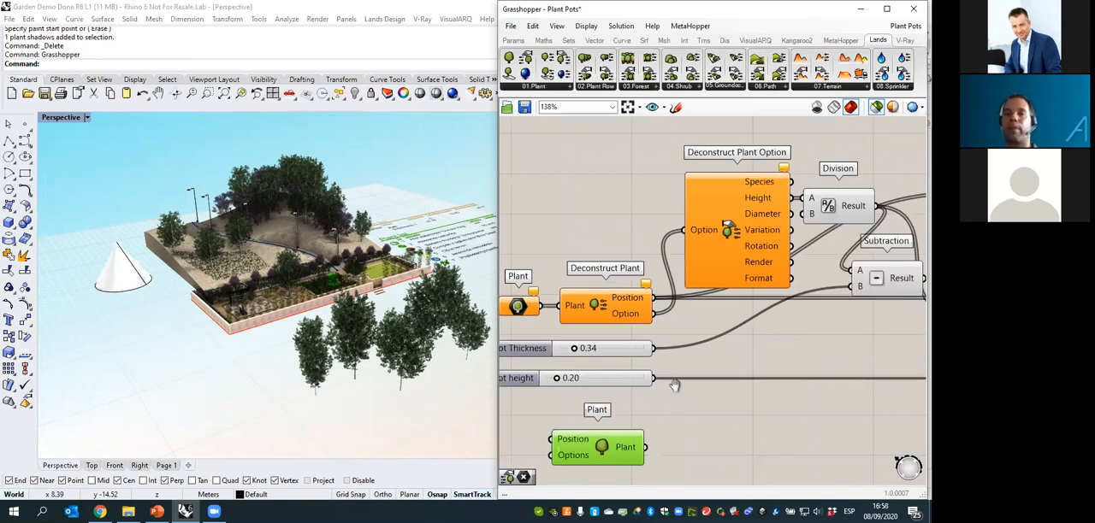
right_click_drag(675, 386, 734, 375)
left_click(566, 469)
left_click_drag(566, 469, 735, 402)
key("Delete")
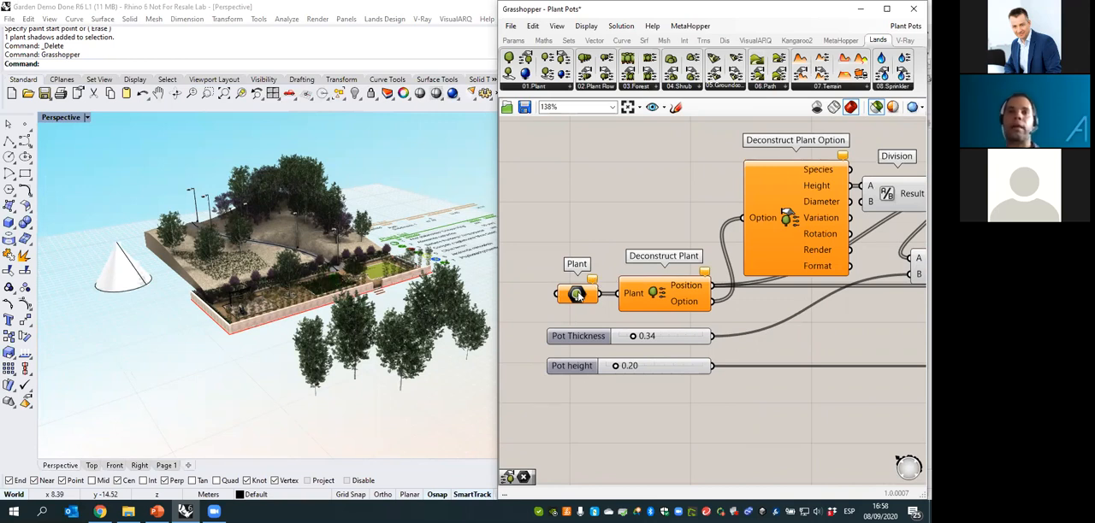
- Reference all the painted maple trees in the definition's Plant parameter
right_click(578, 295)
left_click(629, 421)
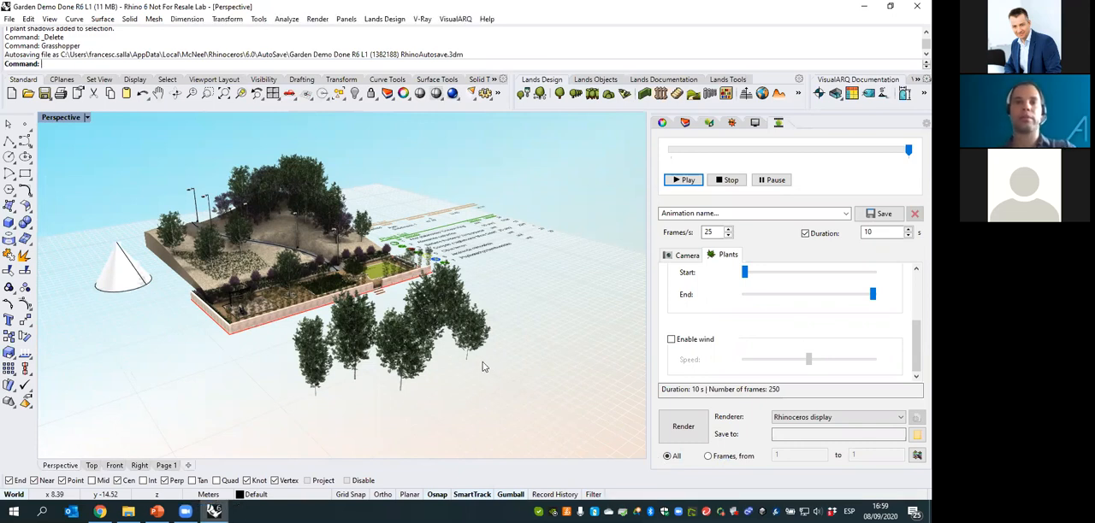
left_click_drag(511, 379, 323, 330)
left_click(462, 283)
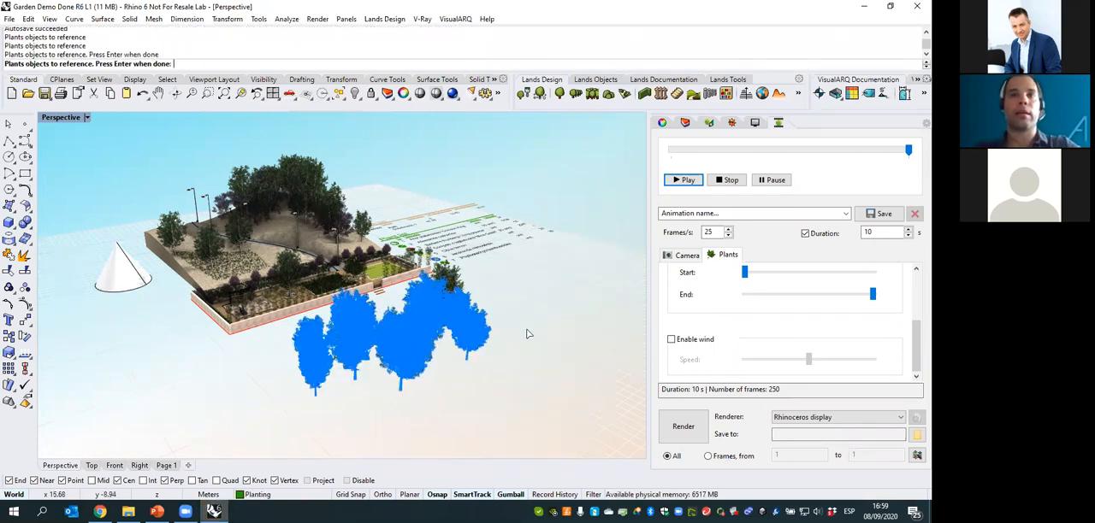
key("Return")
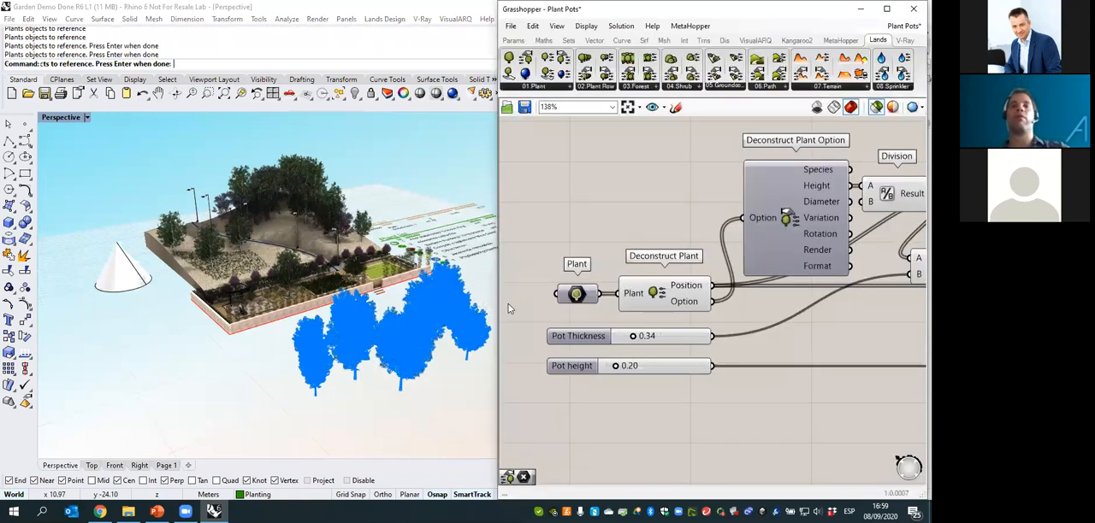
mouse_move(575, 295)
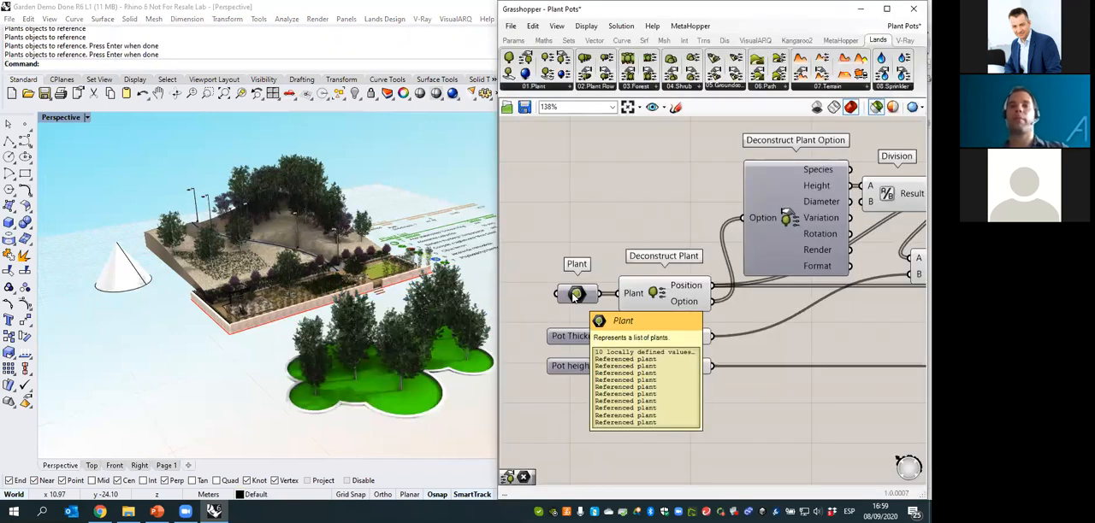
- Select a front maple in the cluster, and set Pot Thickness to 0.52 and Pot height to 0.46
left_click(359, 387)
right_click_drag(356, 385, 286, 363)
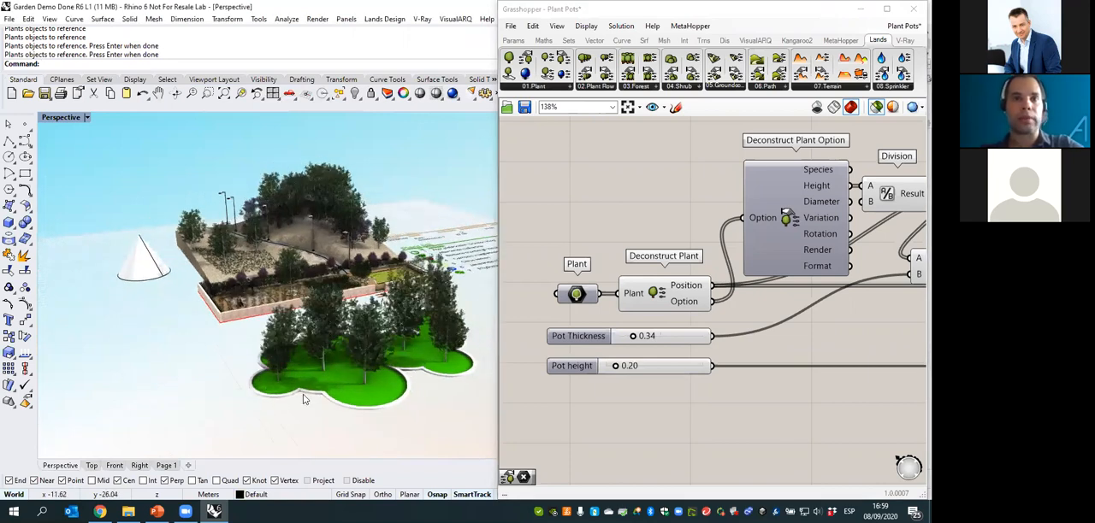
right_click_drag(385, 373, 332, 364)
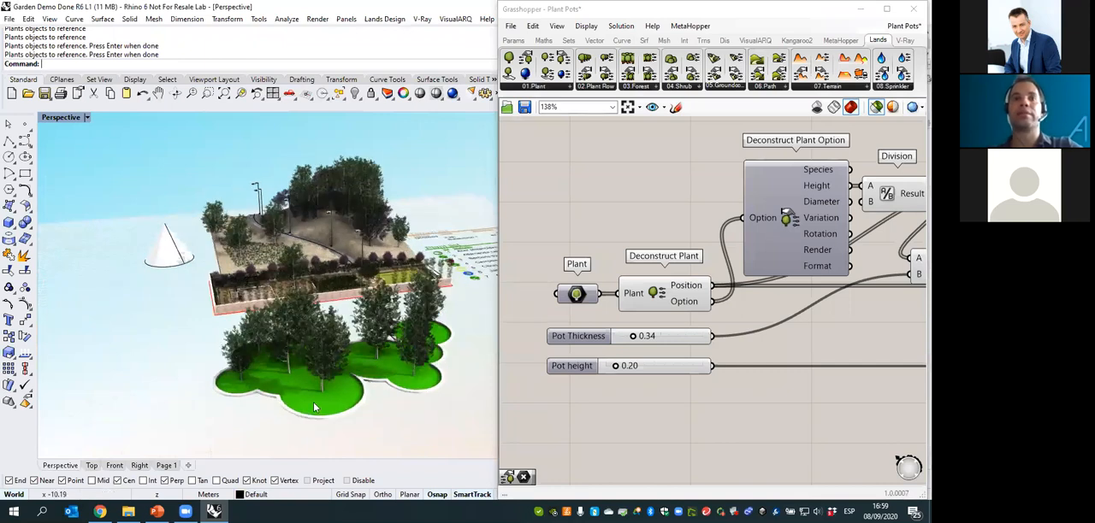
left_click(325, 345)
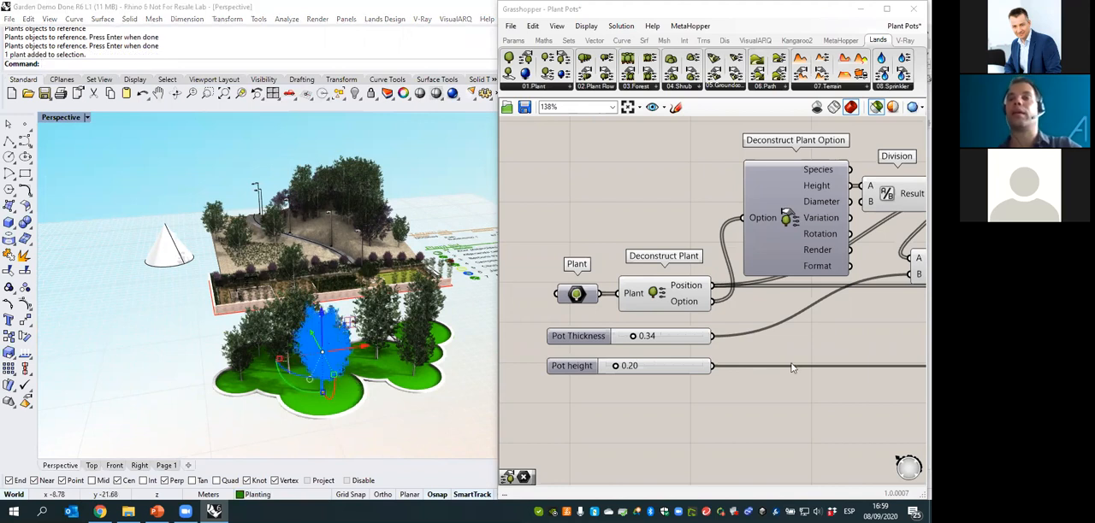
right_click_drag(793, 367, 765, 366)
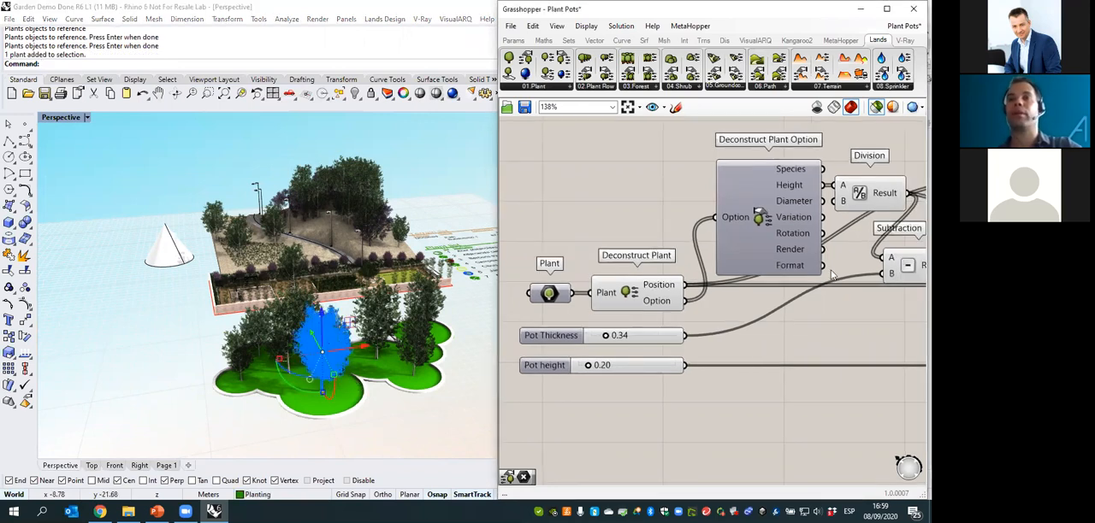
mouse_move(605, 335)
left_mouse_down()
mouse_move(631, 339)
mouse_move(613, 336)
left_mouse_up()
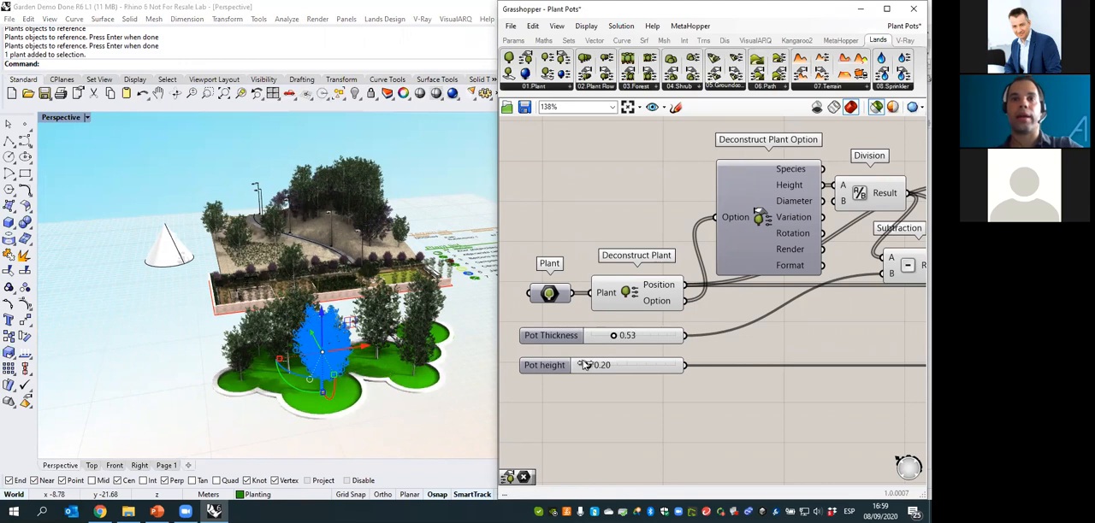
left_click_drag(589, 366, 592, 366)
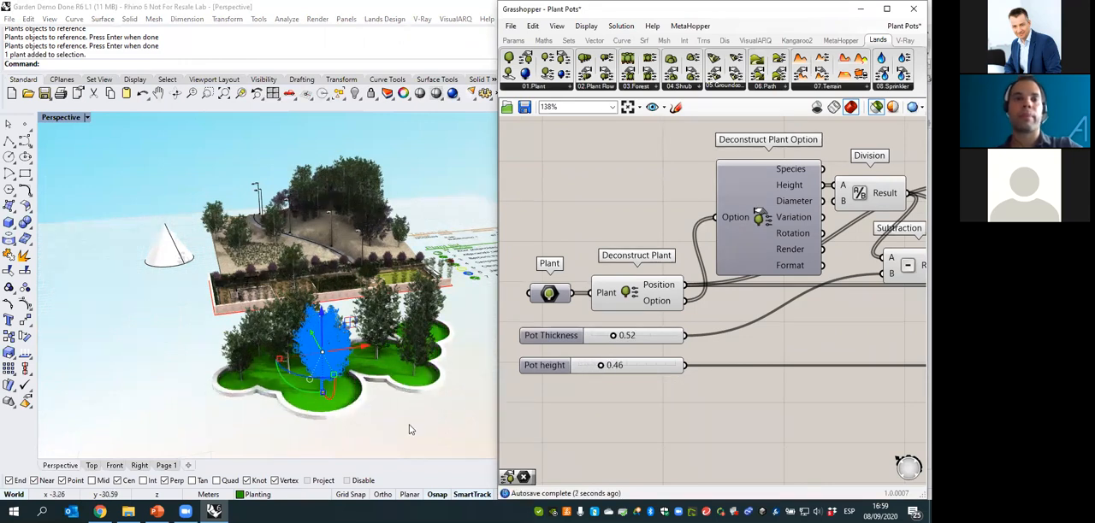
- Examine the Custom Preview components for geometry and material at the end of the definition
scroll(727, 393, "down", 6)
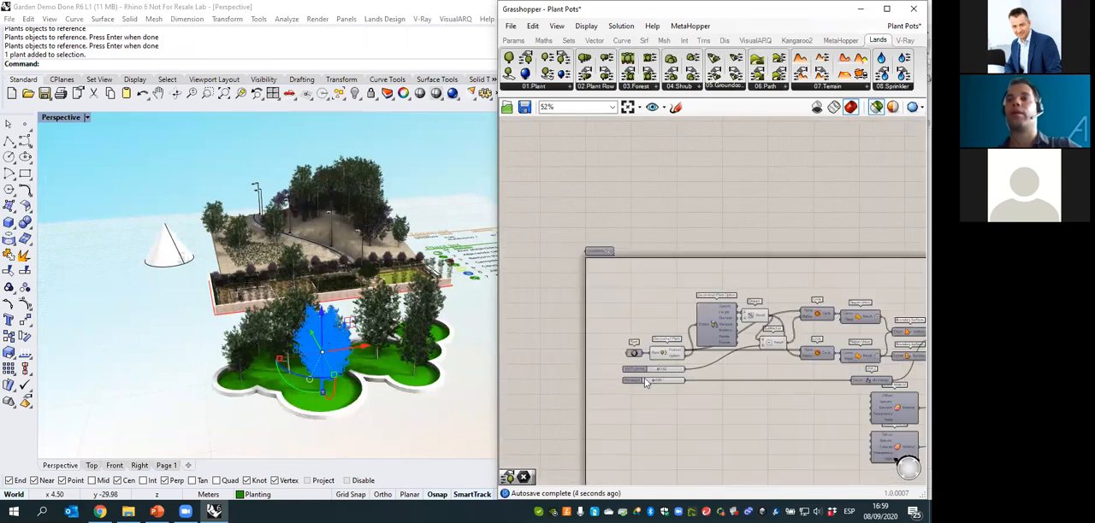
scroll(740, 341, "up", 6)
left_click(771, 342)
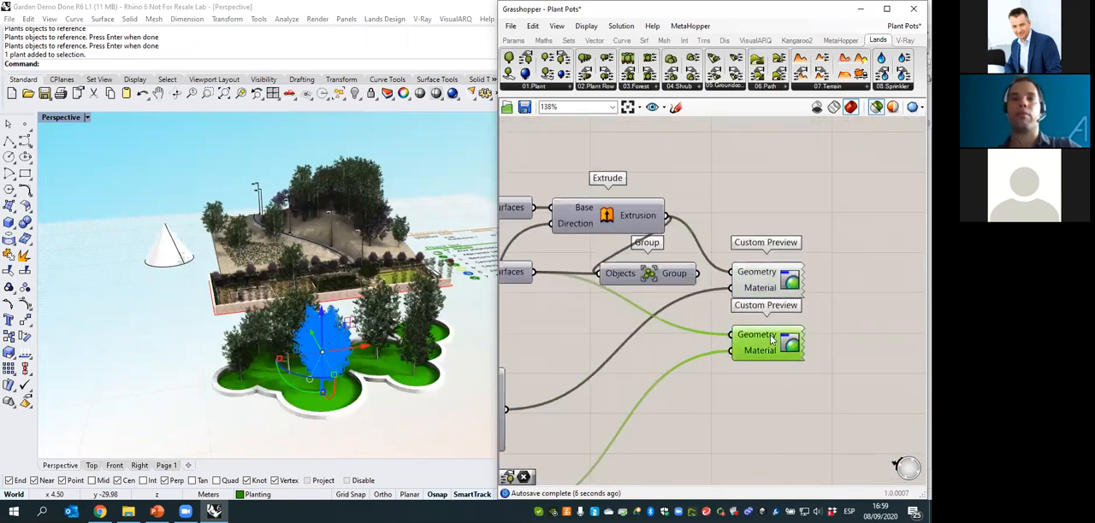
left_click(700, 426)
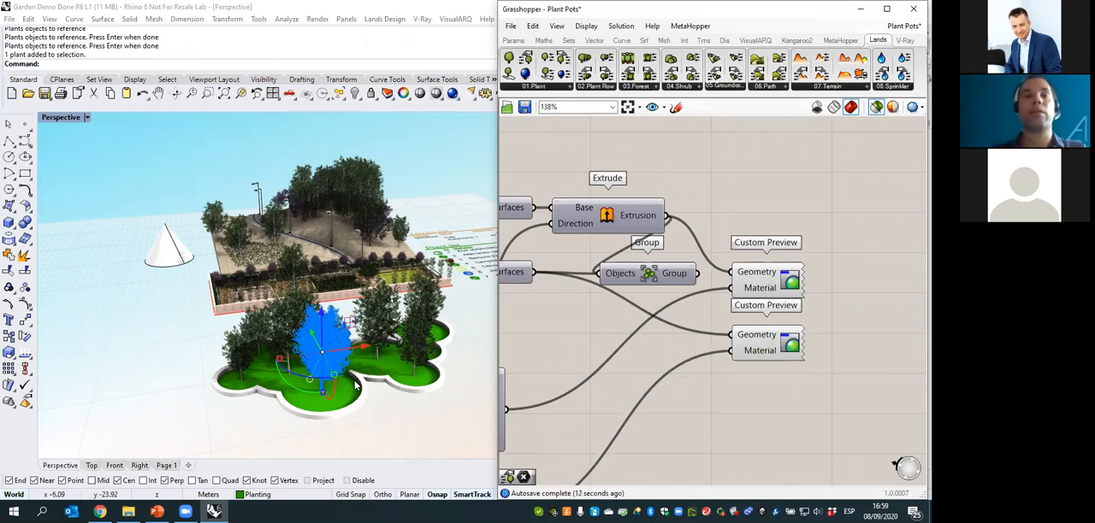
- Return to the Rhino model, change the selected maple's age, and move the maple at the cluster's outer end away from the others
left_click(861, 9)
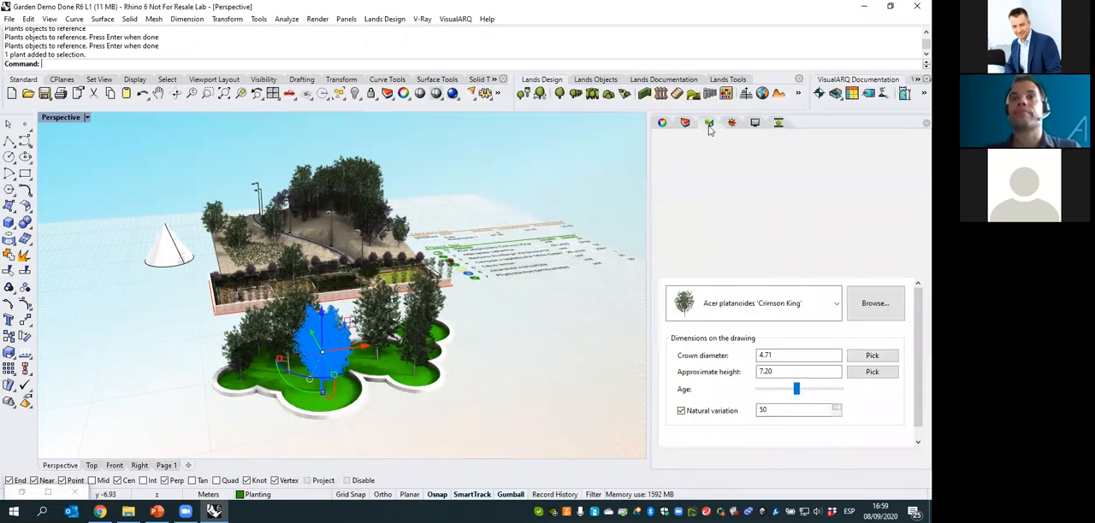
left_click_drag(796, 390, 810, 393)
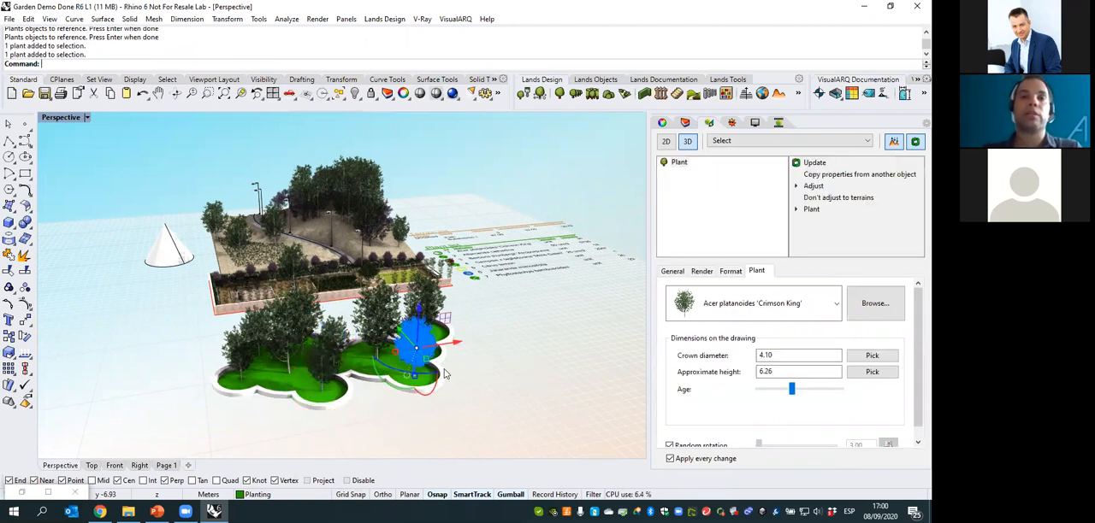
right_click_drag(456, 369, 430, 382)
left_click_drag(425, 379, 392, 417)
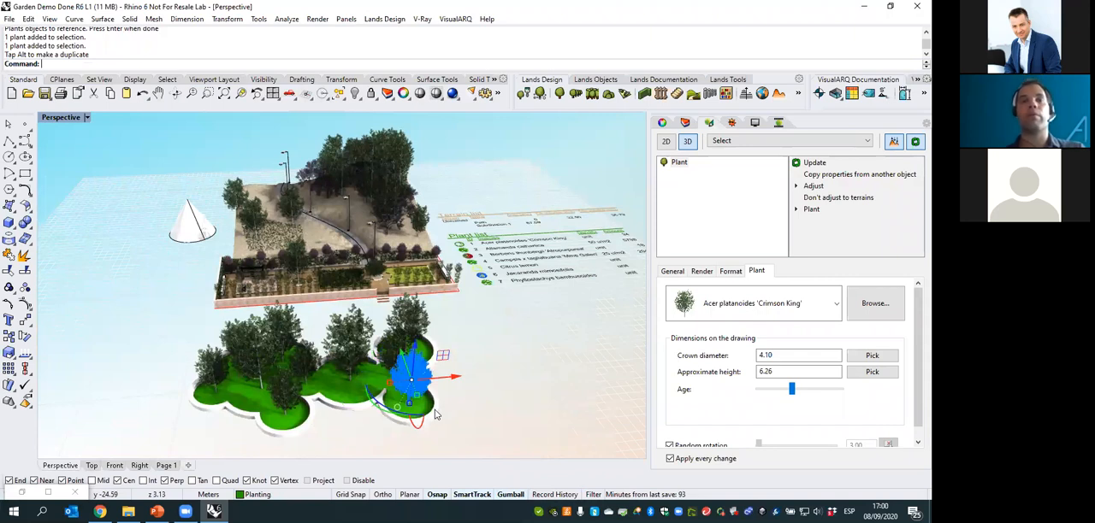
left_click_drag(455, 377, 507, 403)
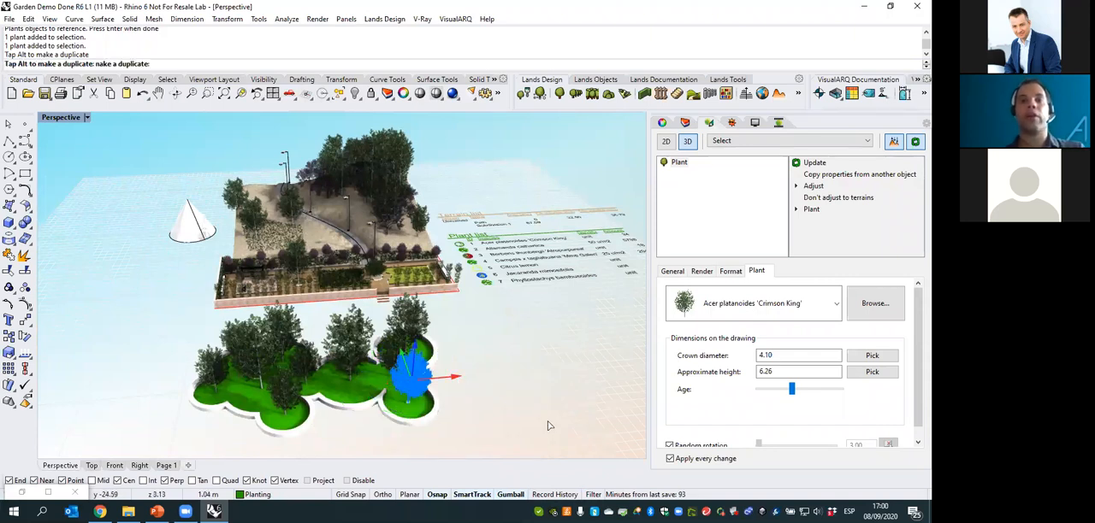
left_click_drag(289, 392, 282, 340)
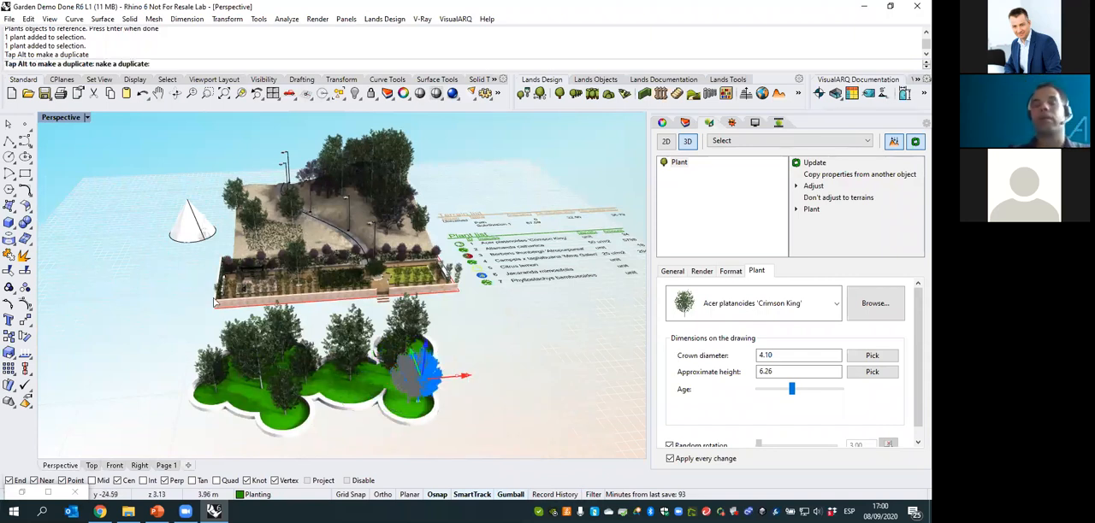
left_click_drag(214, 303, 216, 320)
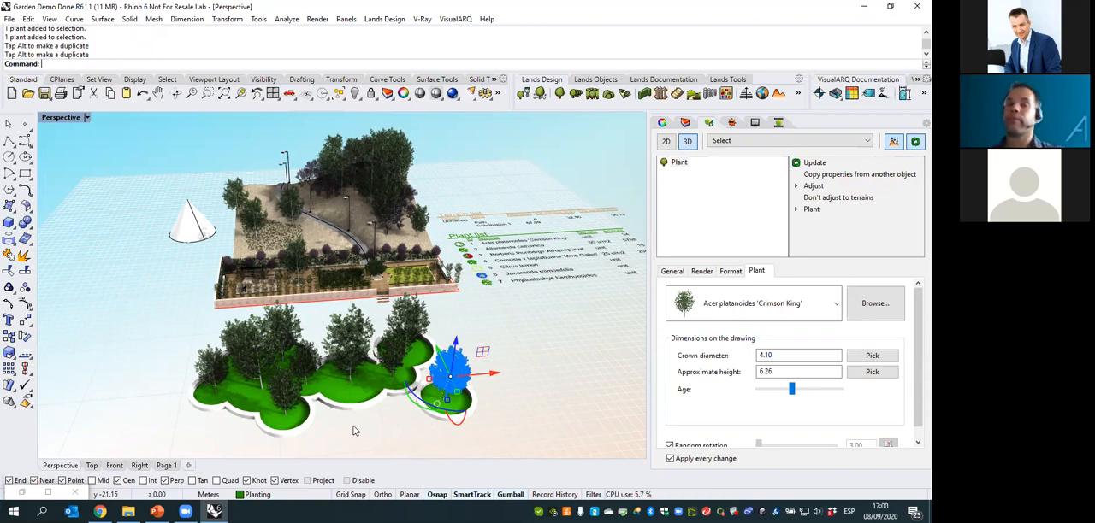
left_click(301, 439)
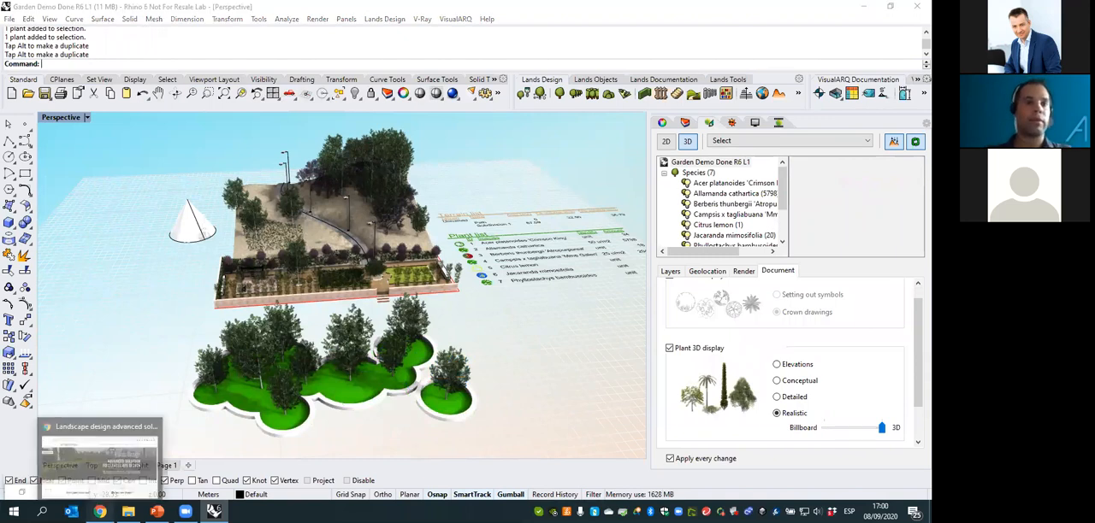
- Switch to the Lands Design website in Chrome, browse its Projects gallery and return to the Rhino model
left_click(100, 512)
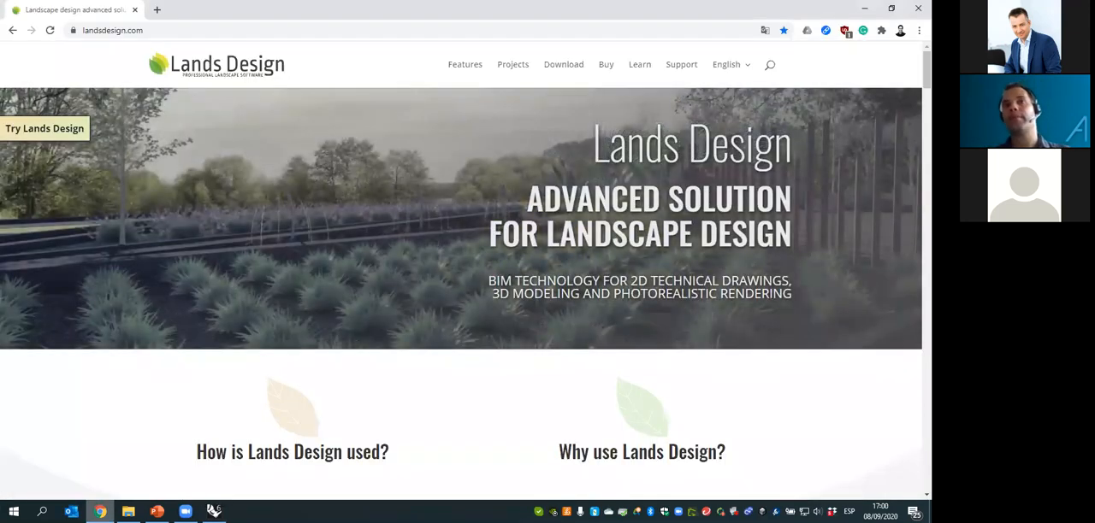
left_click(512, 69)
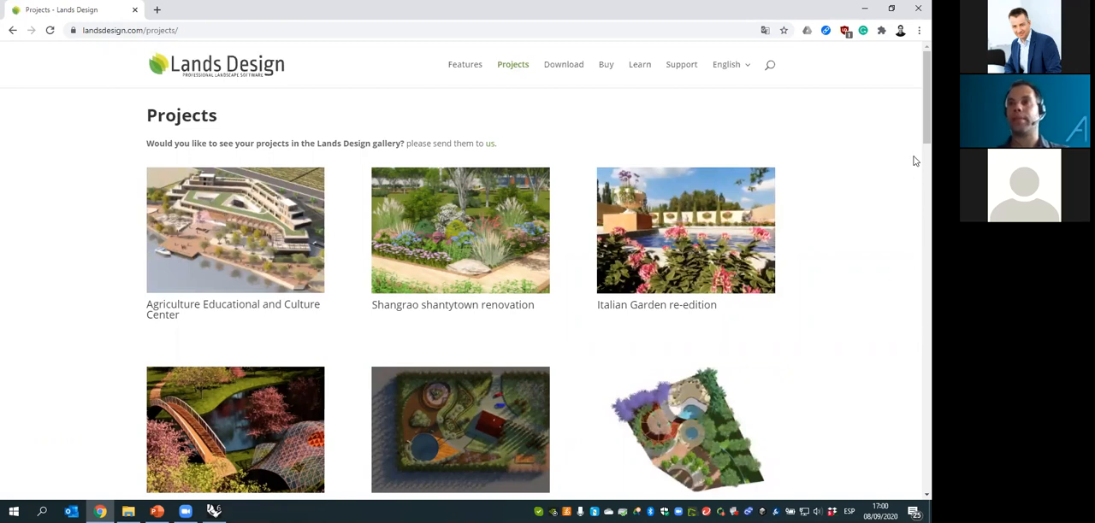
scroll(915, 167, "down", 4)
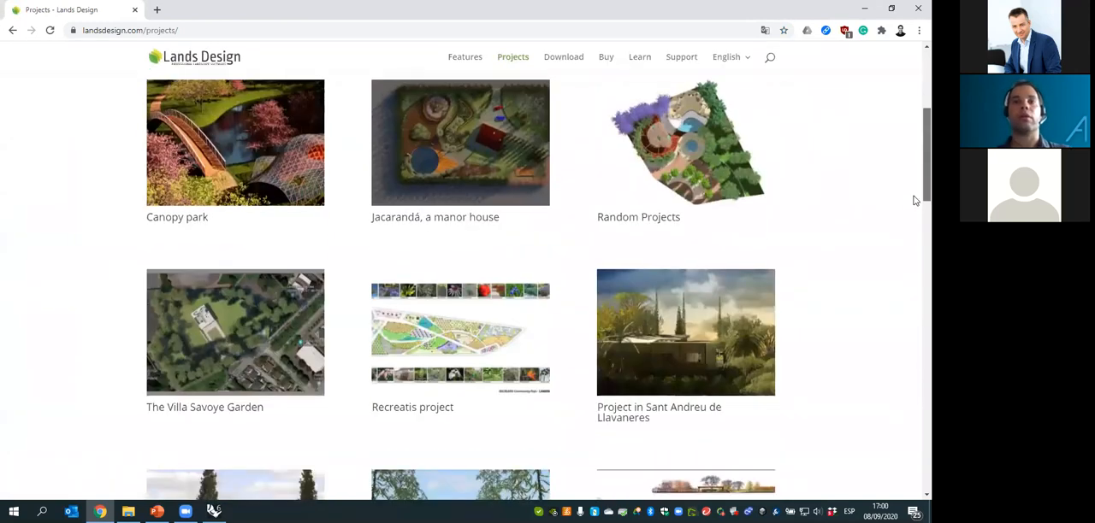
scroll(913, 167, "up", 5)
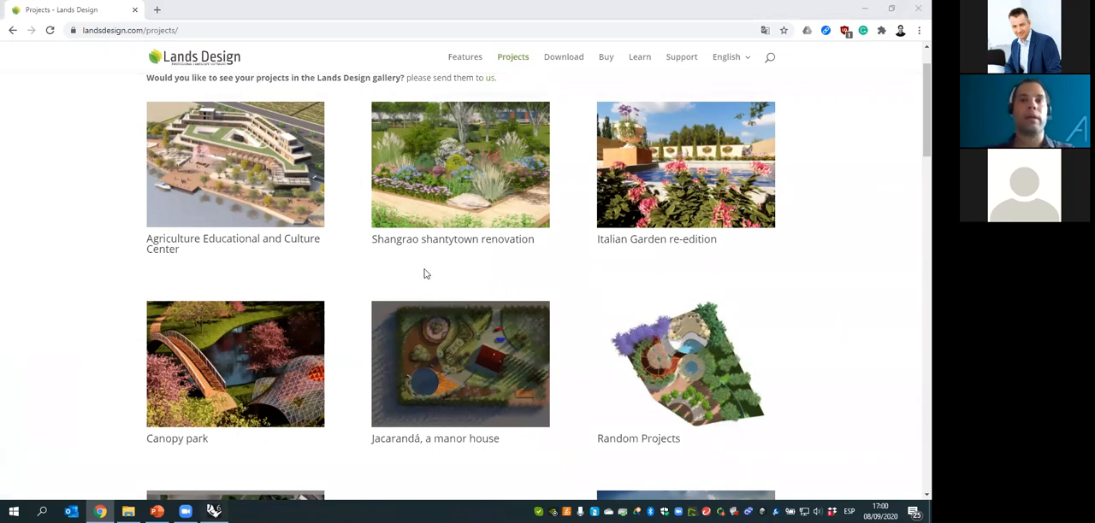
key("alt+Tab")
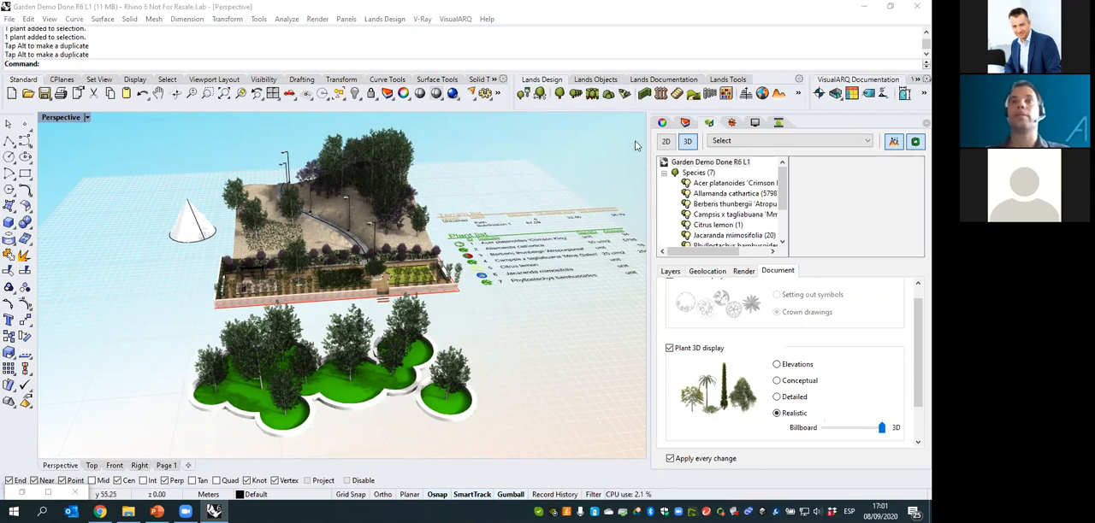
right_click_drag(517, 256, 503, 328)
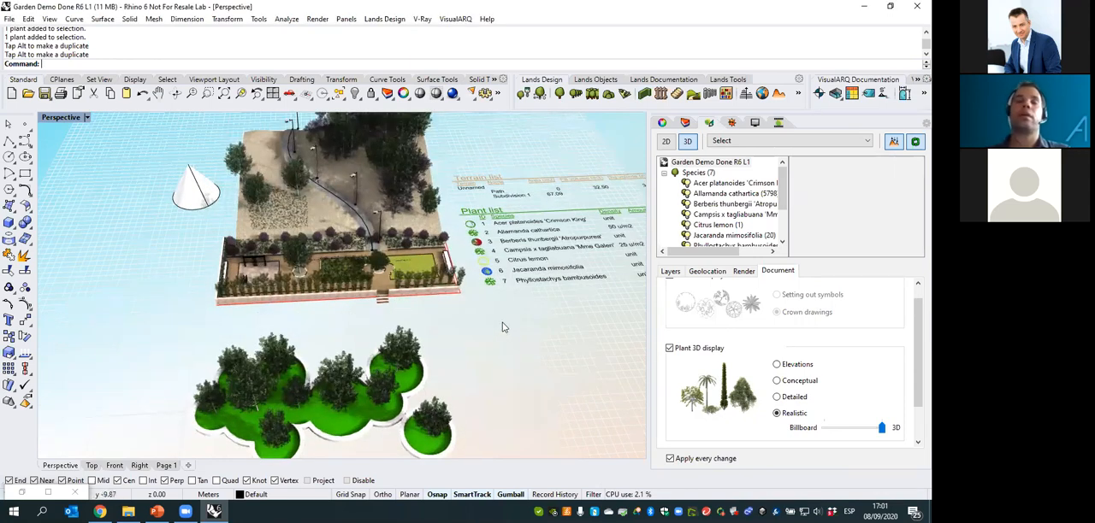
left_click(662, 80)
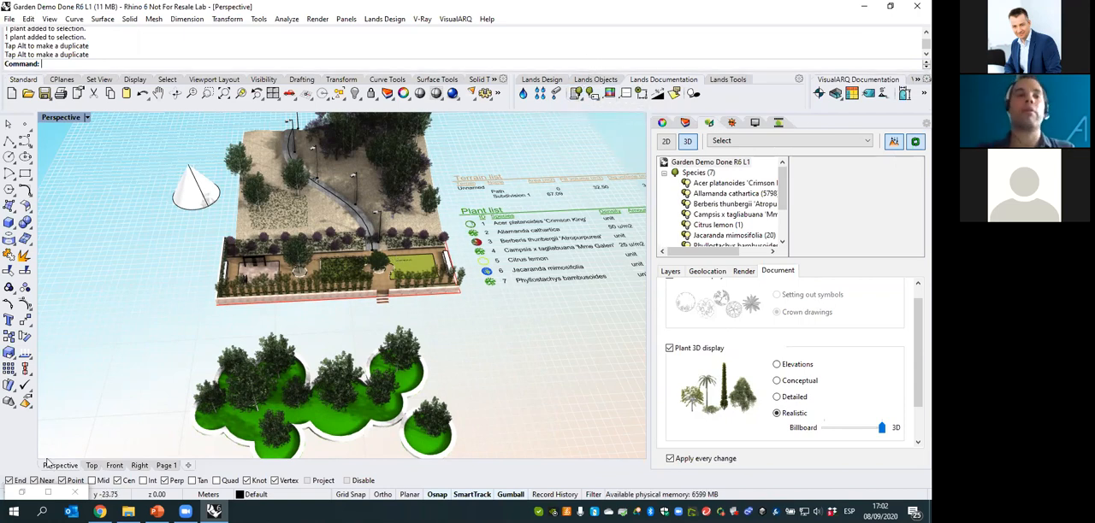
right_click_drag(445, 283, 316, 193)
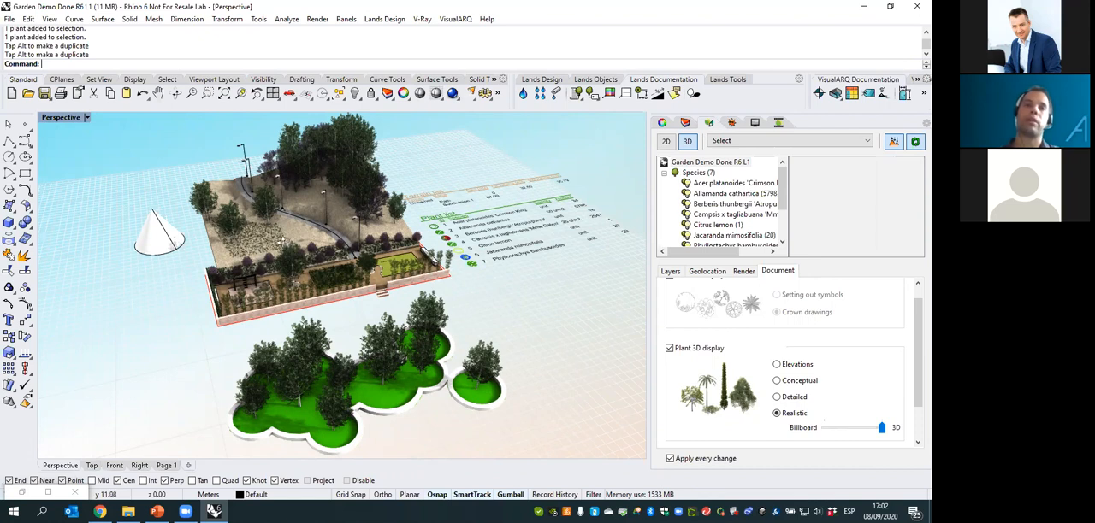
right_click_drag(252, 263, 266, 266)
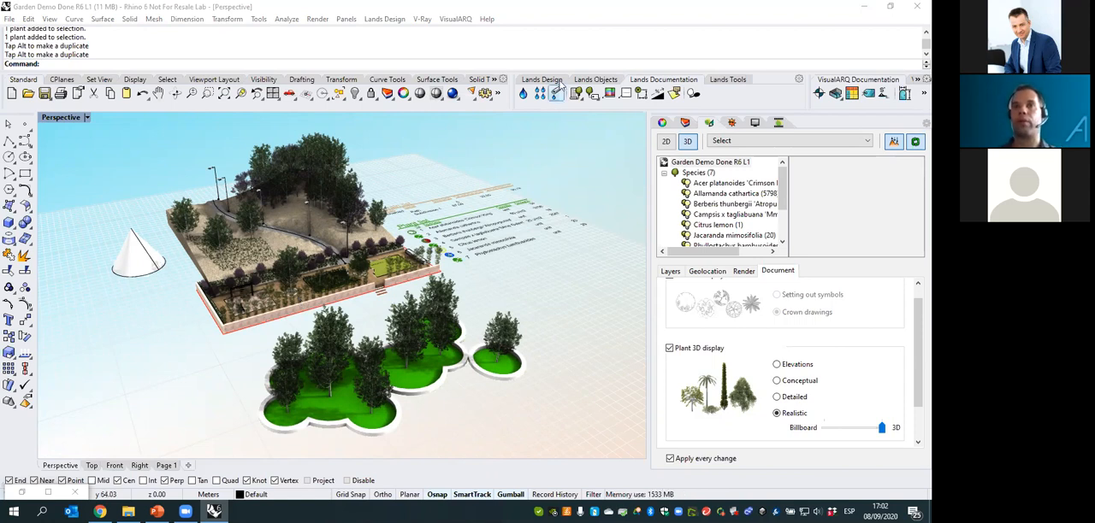
- Open the plant database, view the Render settings of a new species, then discard the species and close the database
left_click(728, 80)
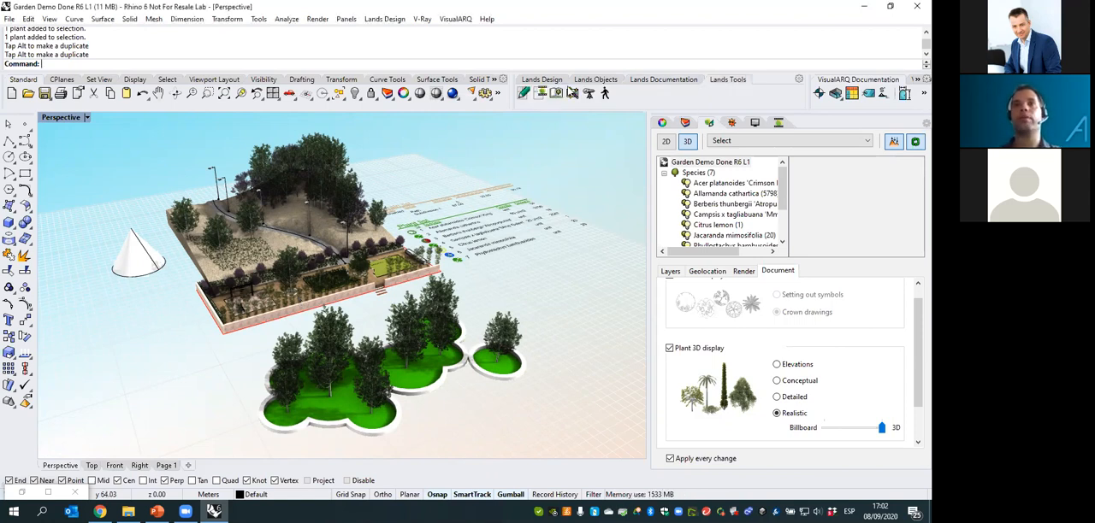
left_click(555, 94)
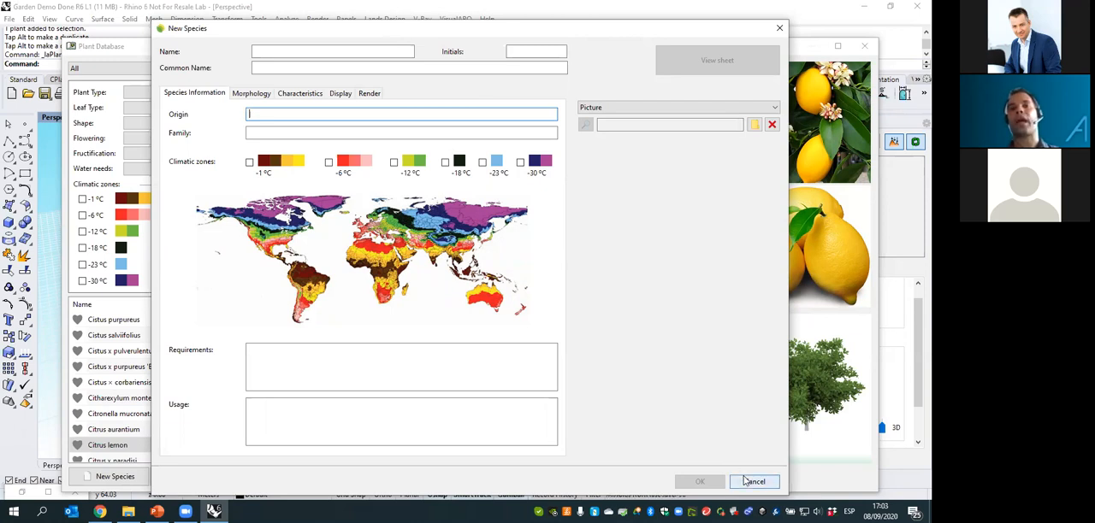
left_click(369, 94)
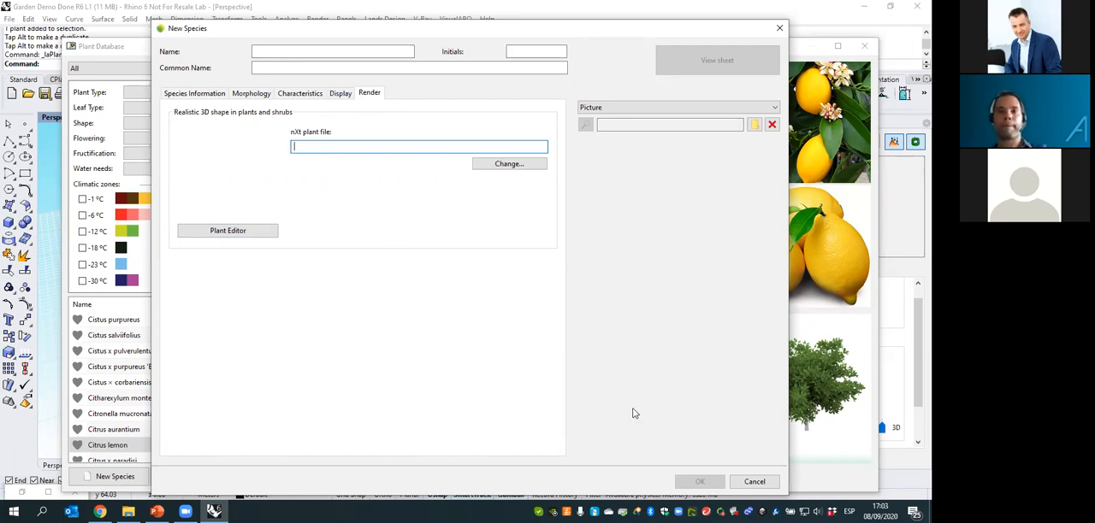
left_click(754, 482)
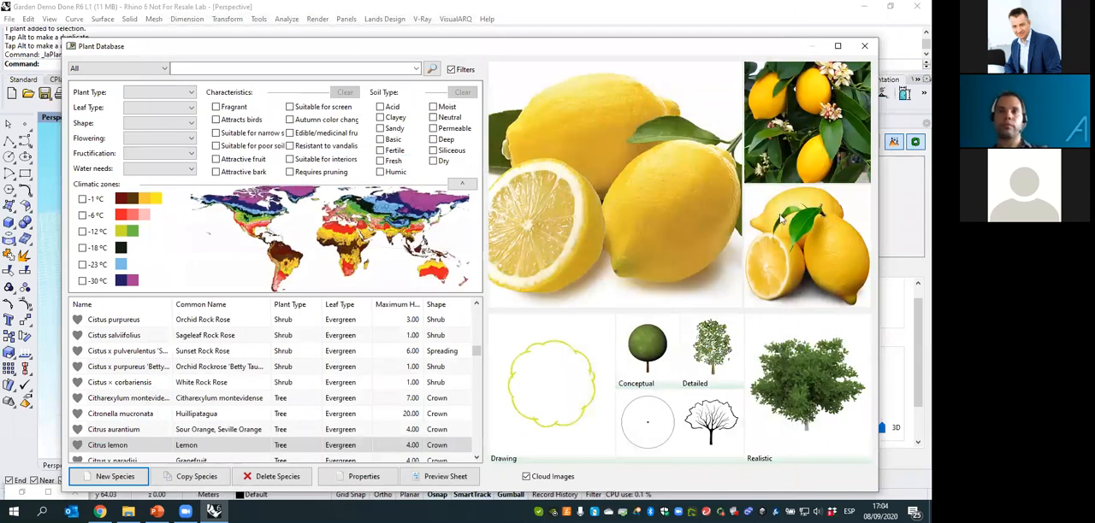
left_click(861, 47)
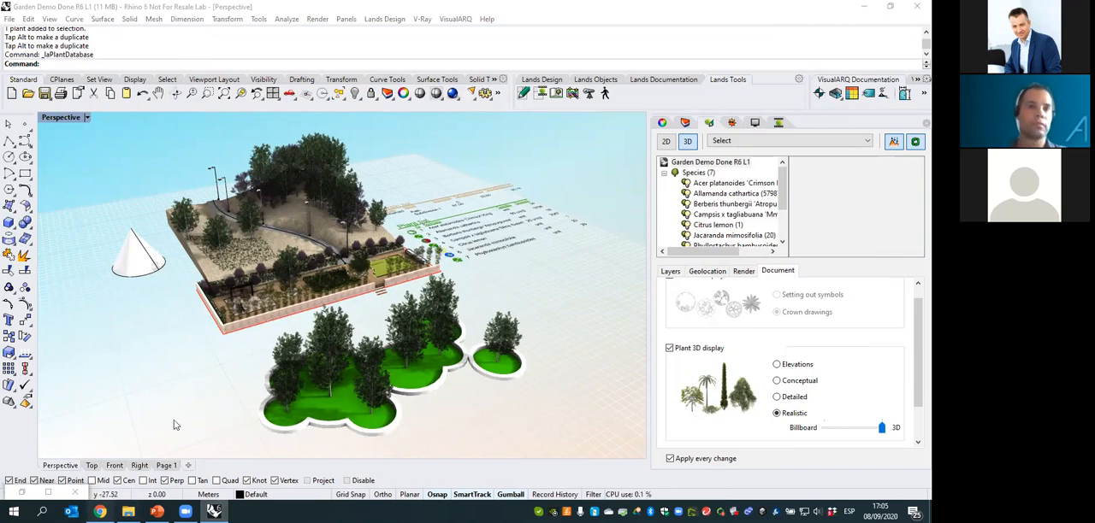
- Switch to the Lands Design website in Chrome, view its Support page and return to the Rhino model
left_click(100, 511)
left_click(675, 62)
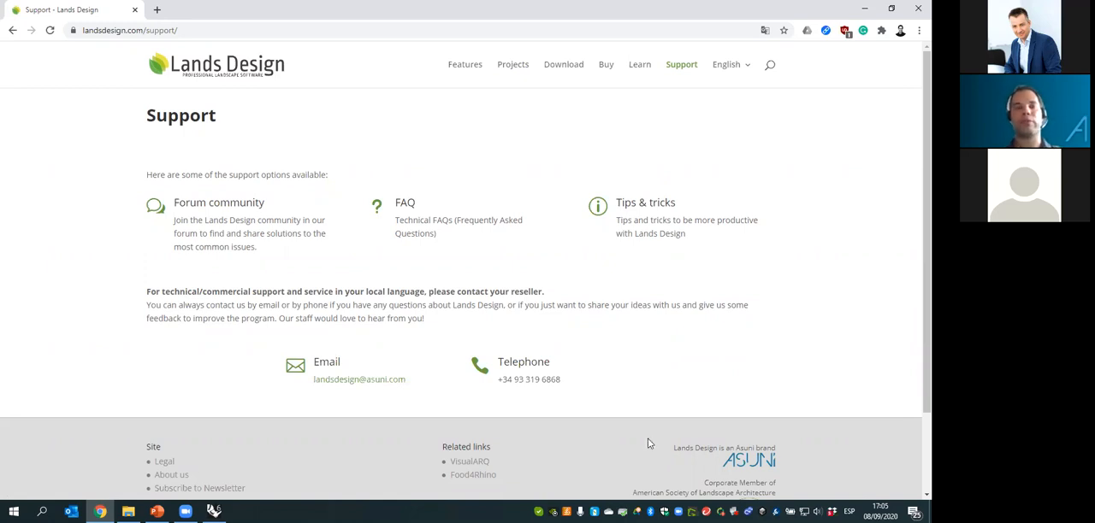
left_click(213, 510)
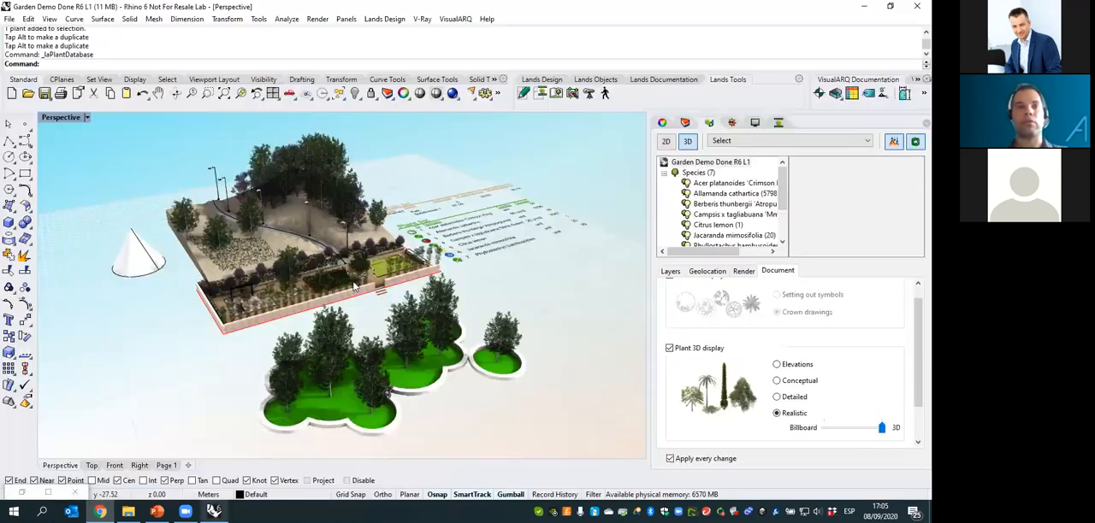